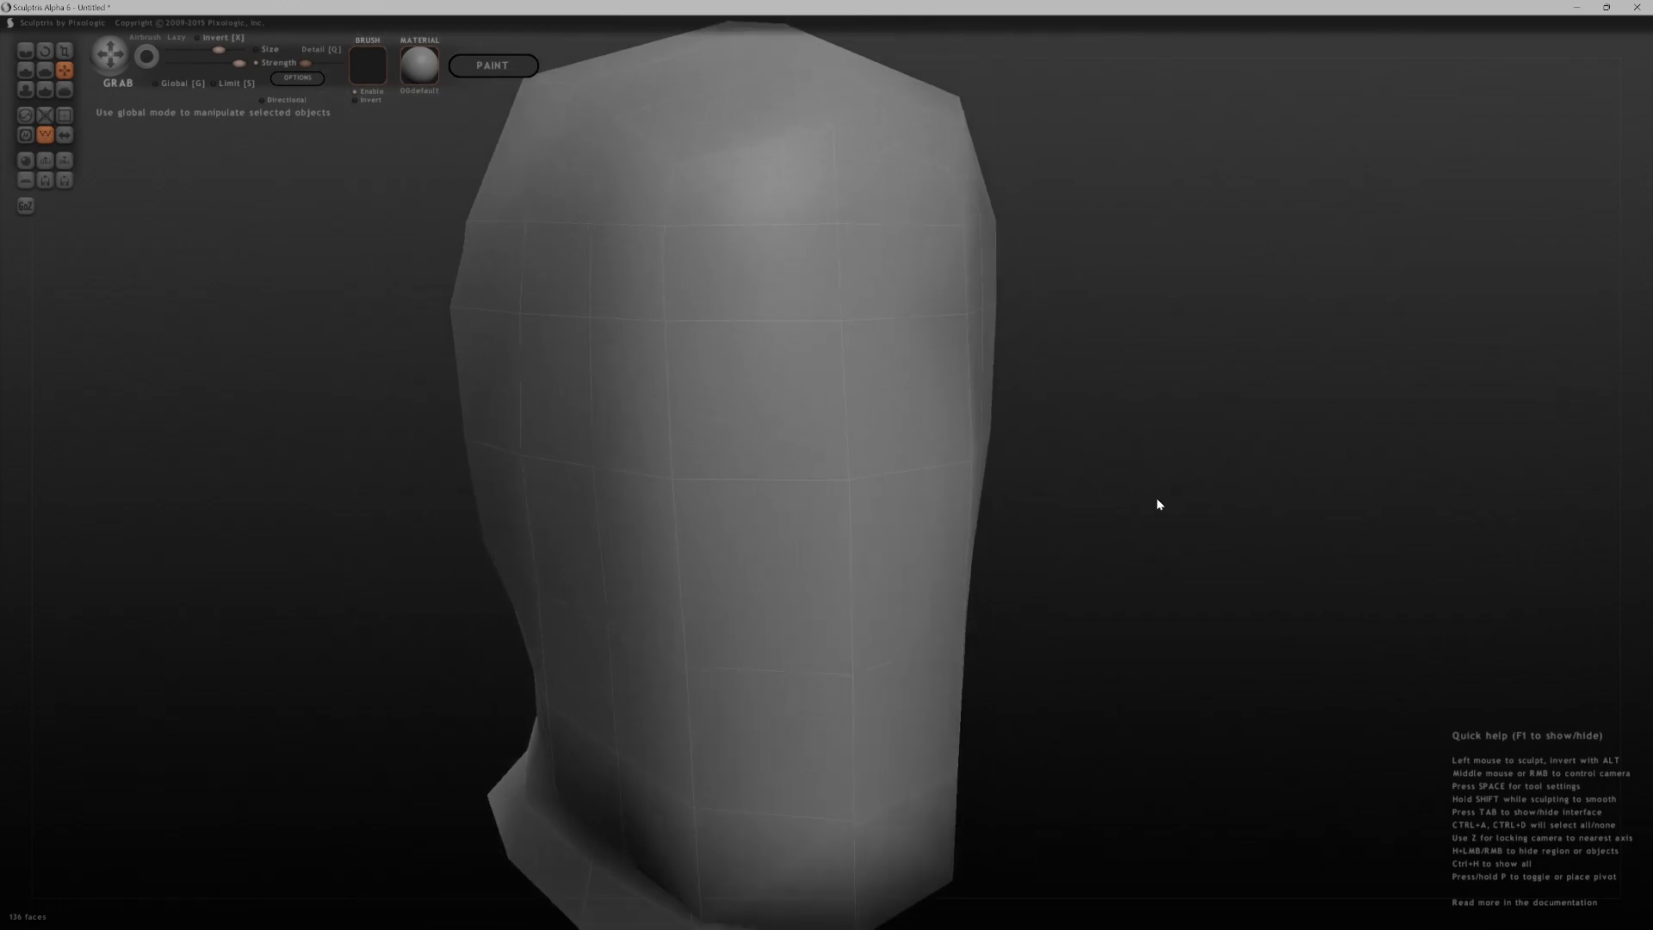
middle_click_drag(488, 309, 445, 288, "alt")
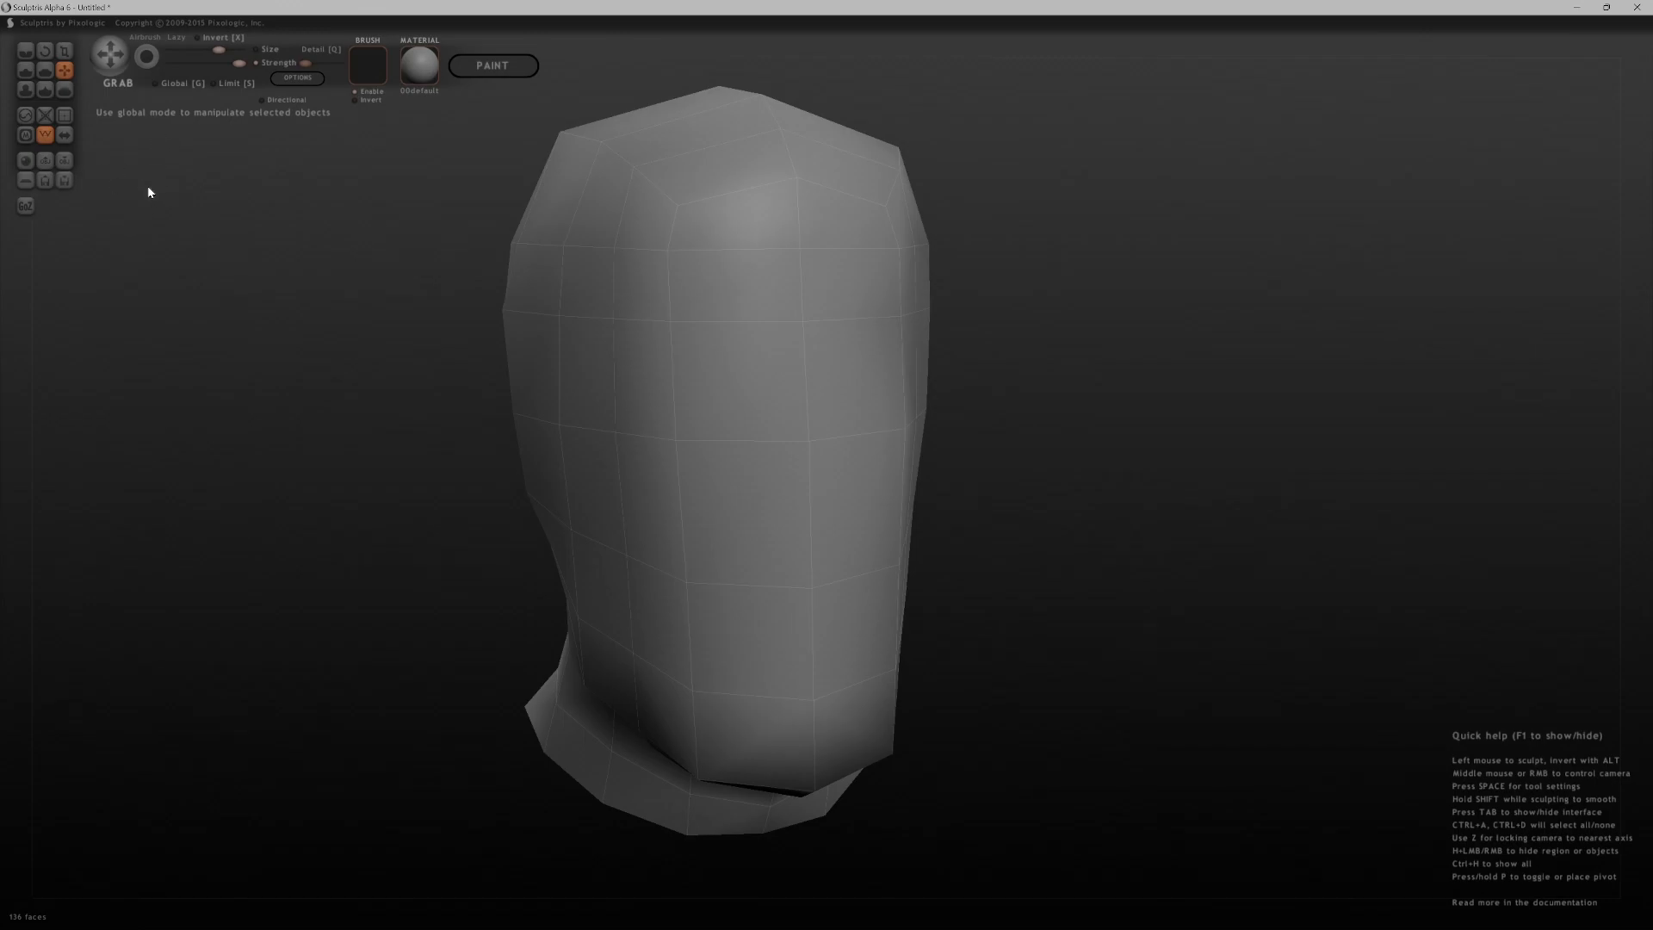
left_click(65, 123)
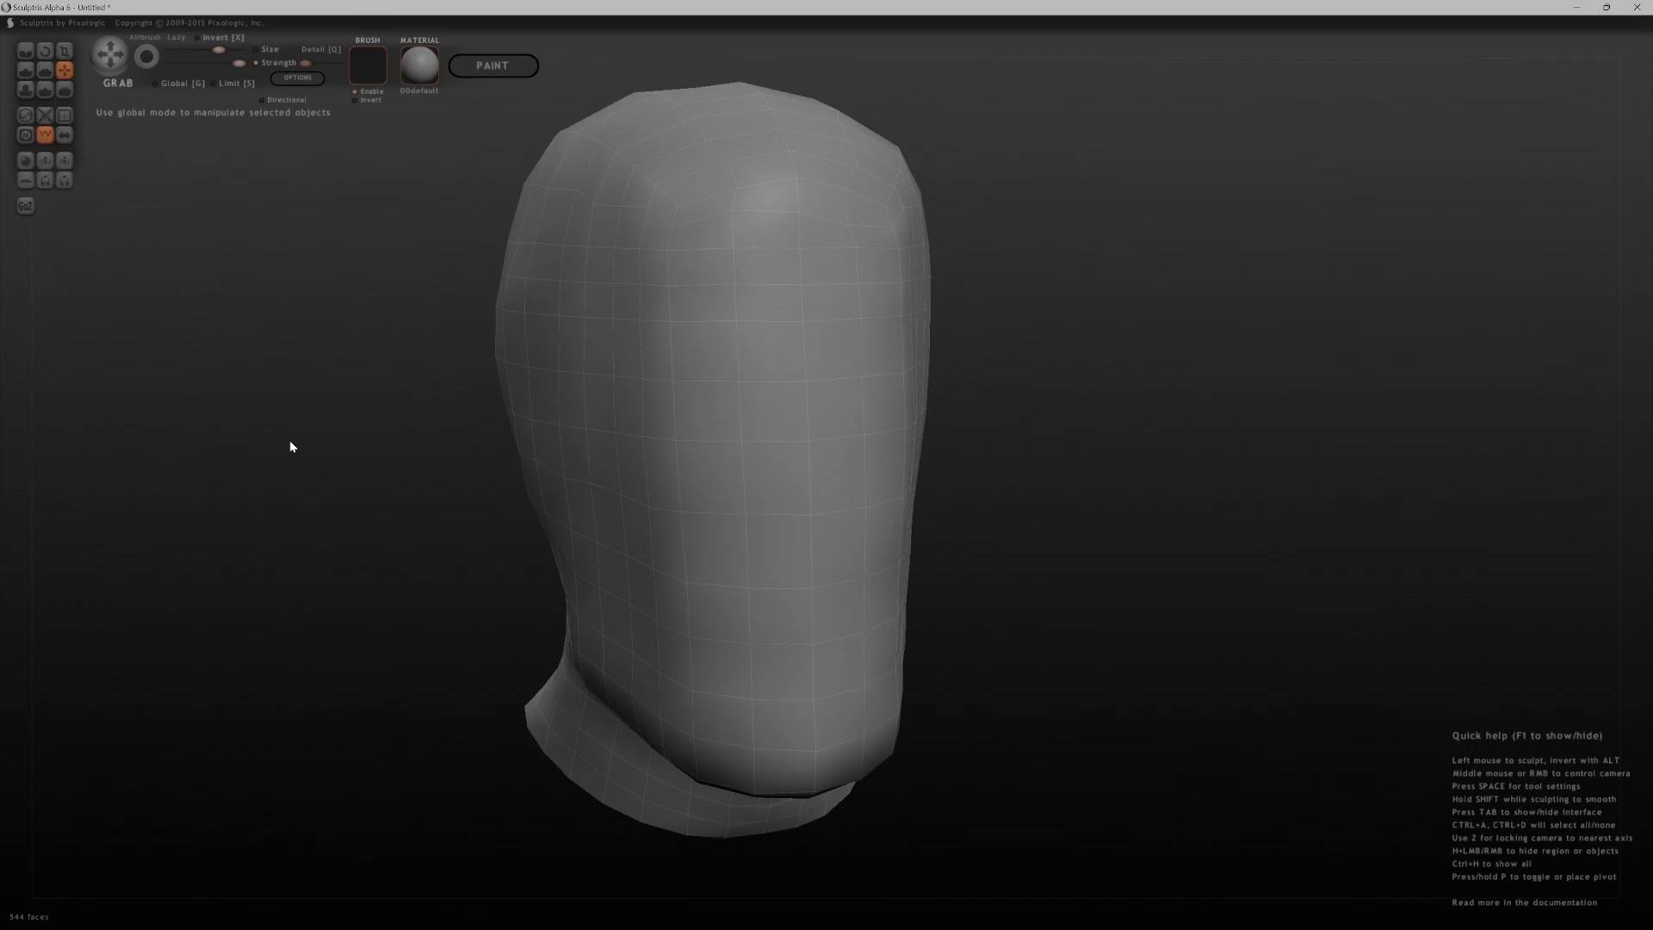
key("ctrl+z")
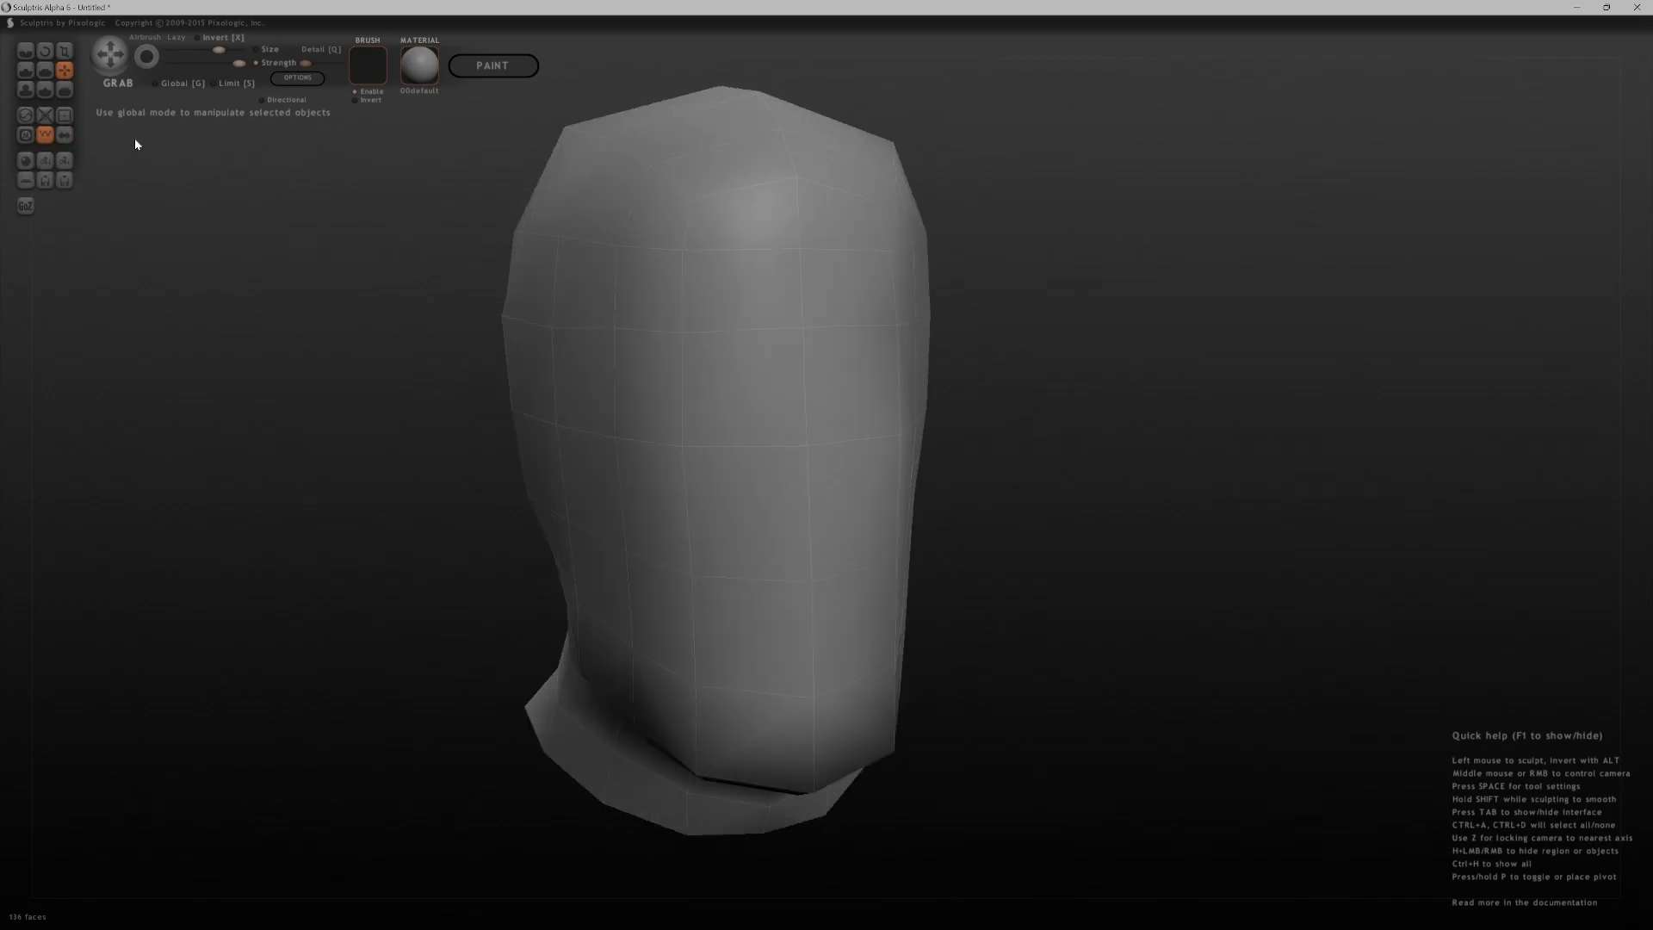
- Enable symmetry on the low-poly head and accept the removal of asymmetric details
left_click(66, 135)
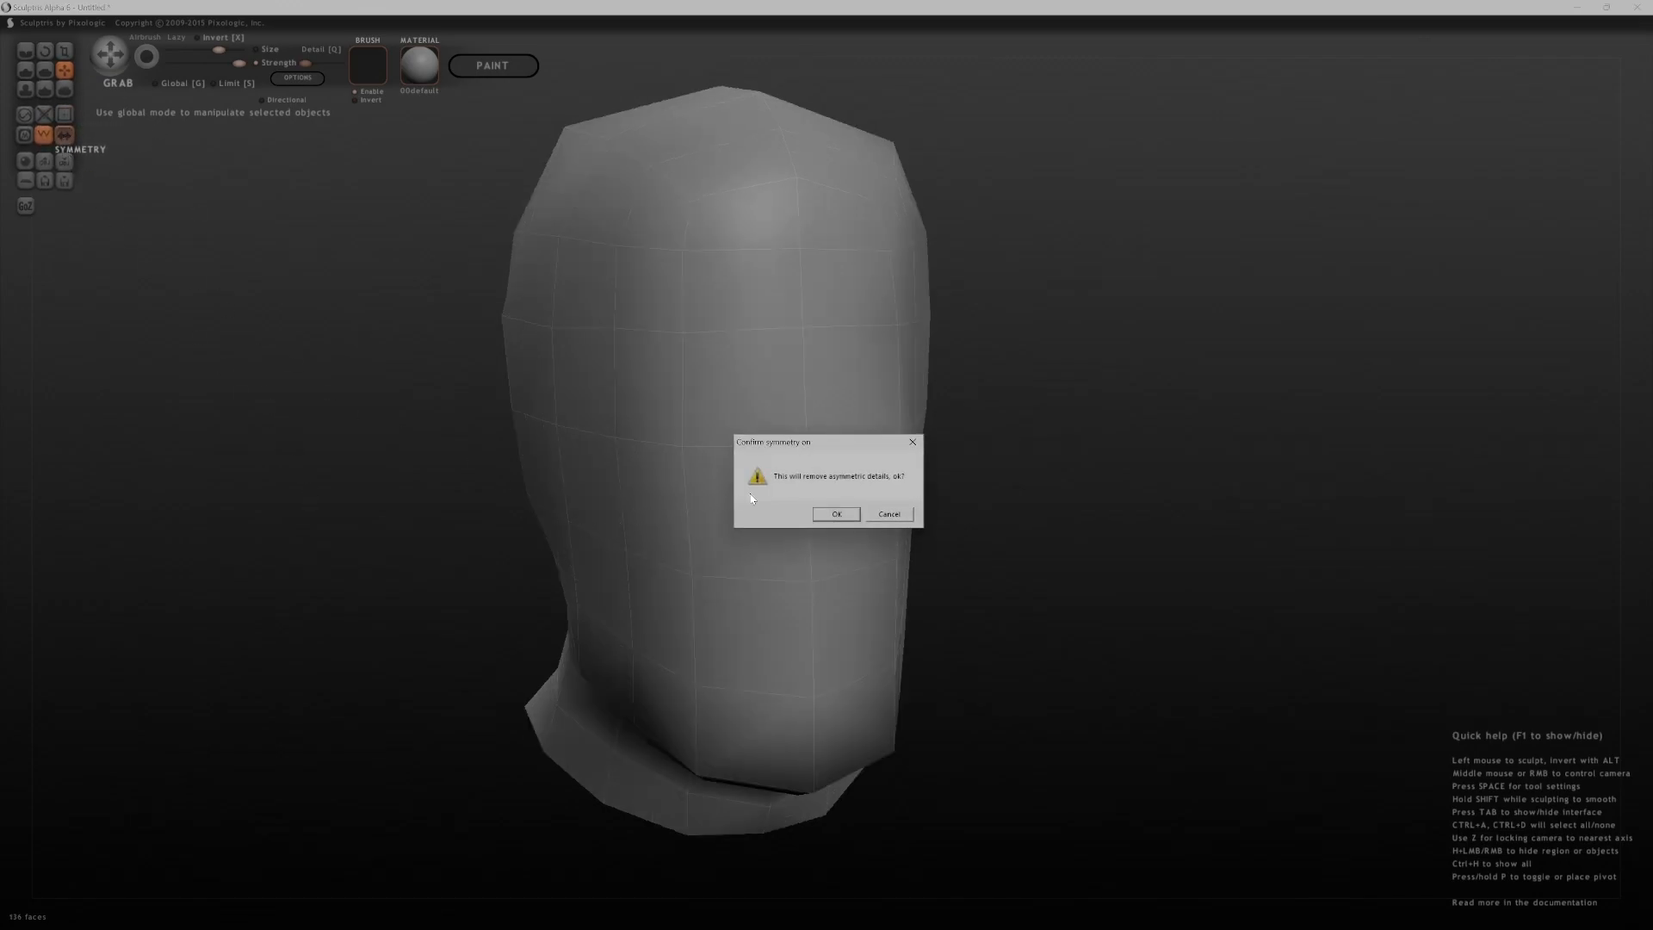
left_click(837, 518)
mouse_move(973, 491)
middle_mouse_down()
mouse_move(1004, 471)
mouse_move(1005, 381)
mouse_move(1044, 234)
mouse_move(978, 421)
mouse_move(1277, 502)
mouse_move(1014, 431)
middle_mouse_up()
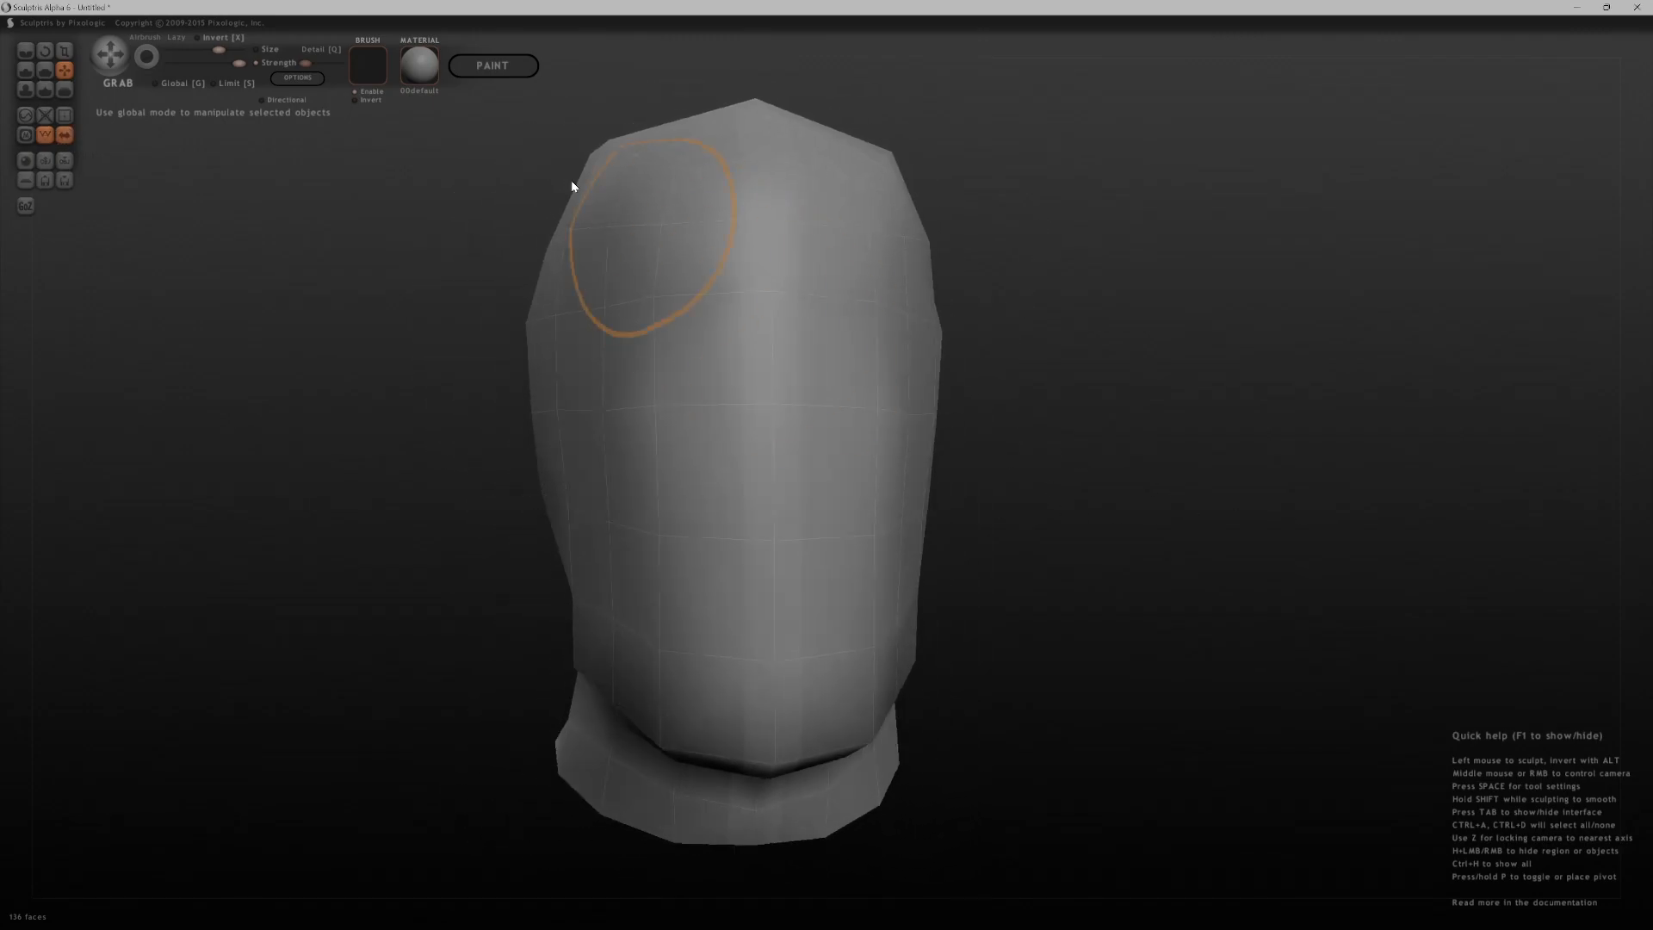
- Subdivide the whole symmetric head mesh once
left_click(71, 117)
mouse_move(315, 465)
middle_mouse_down()
mouse_move(351, 528)
mouse_move(405, 504)
middle_mouse_up()
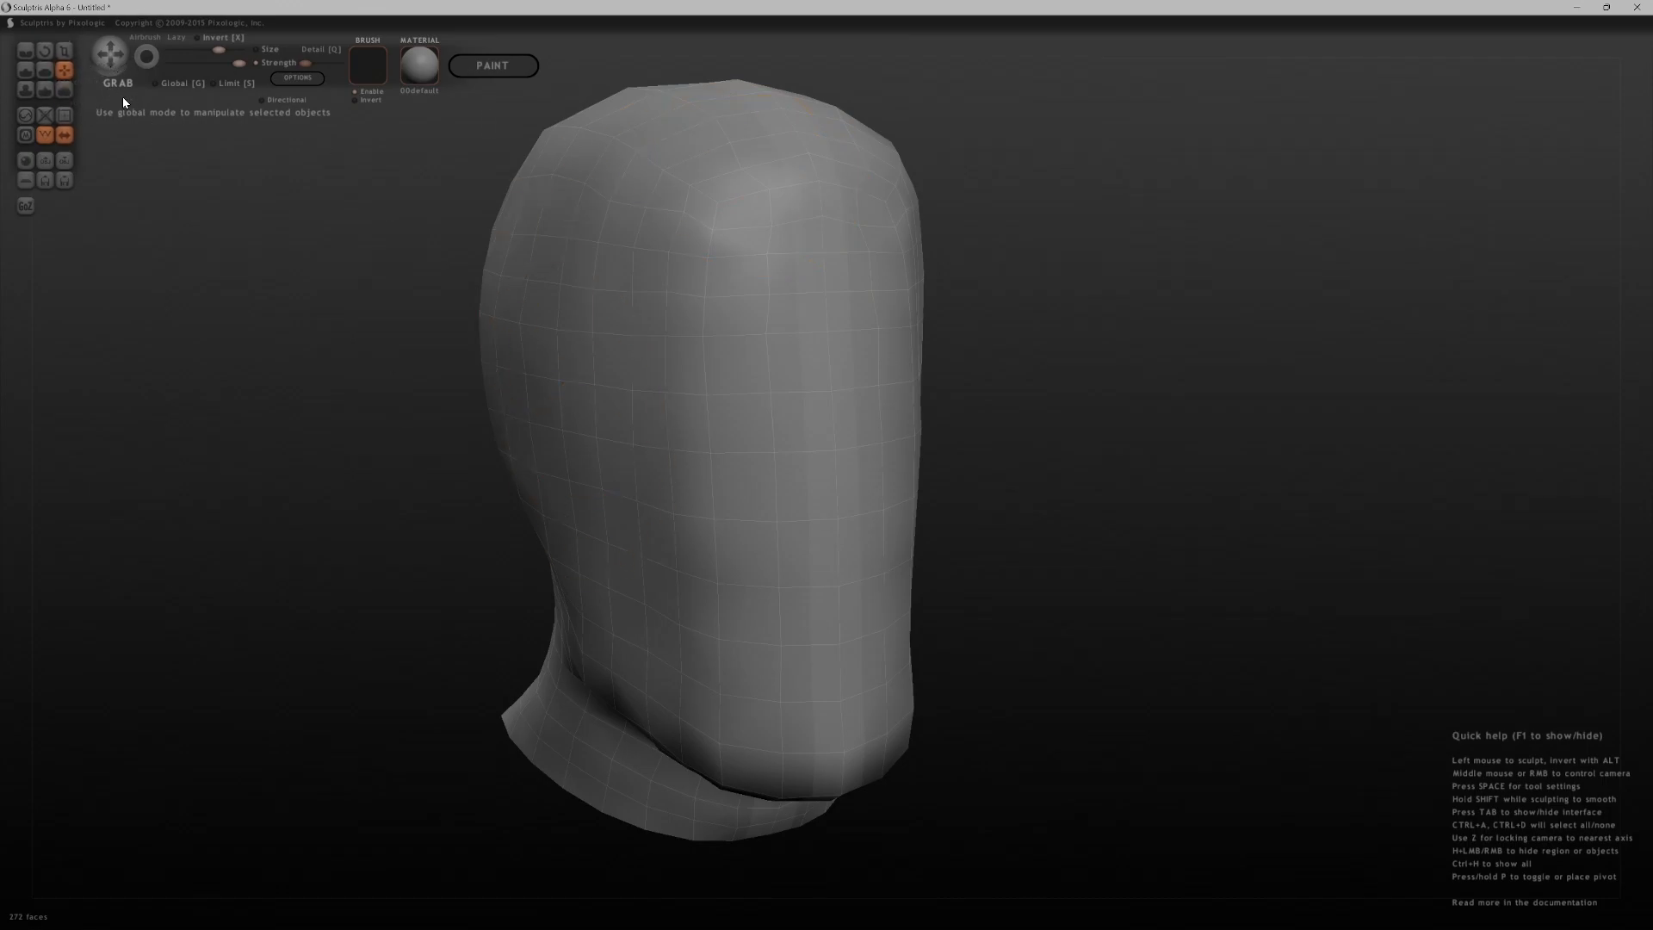
middle_click_drag(1059, 402, 709, 475)
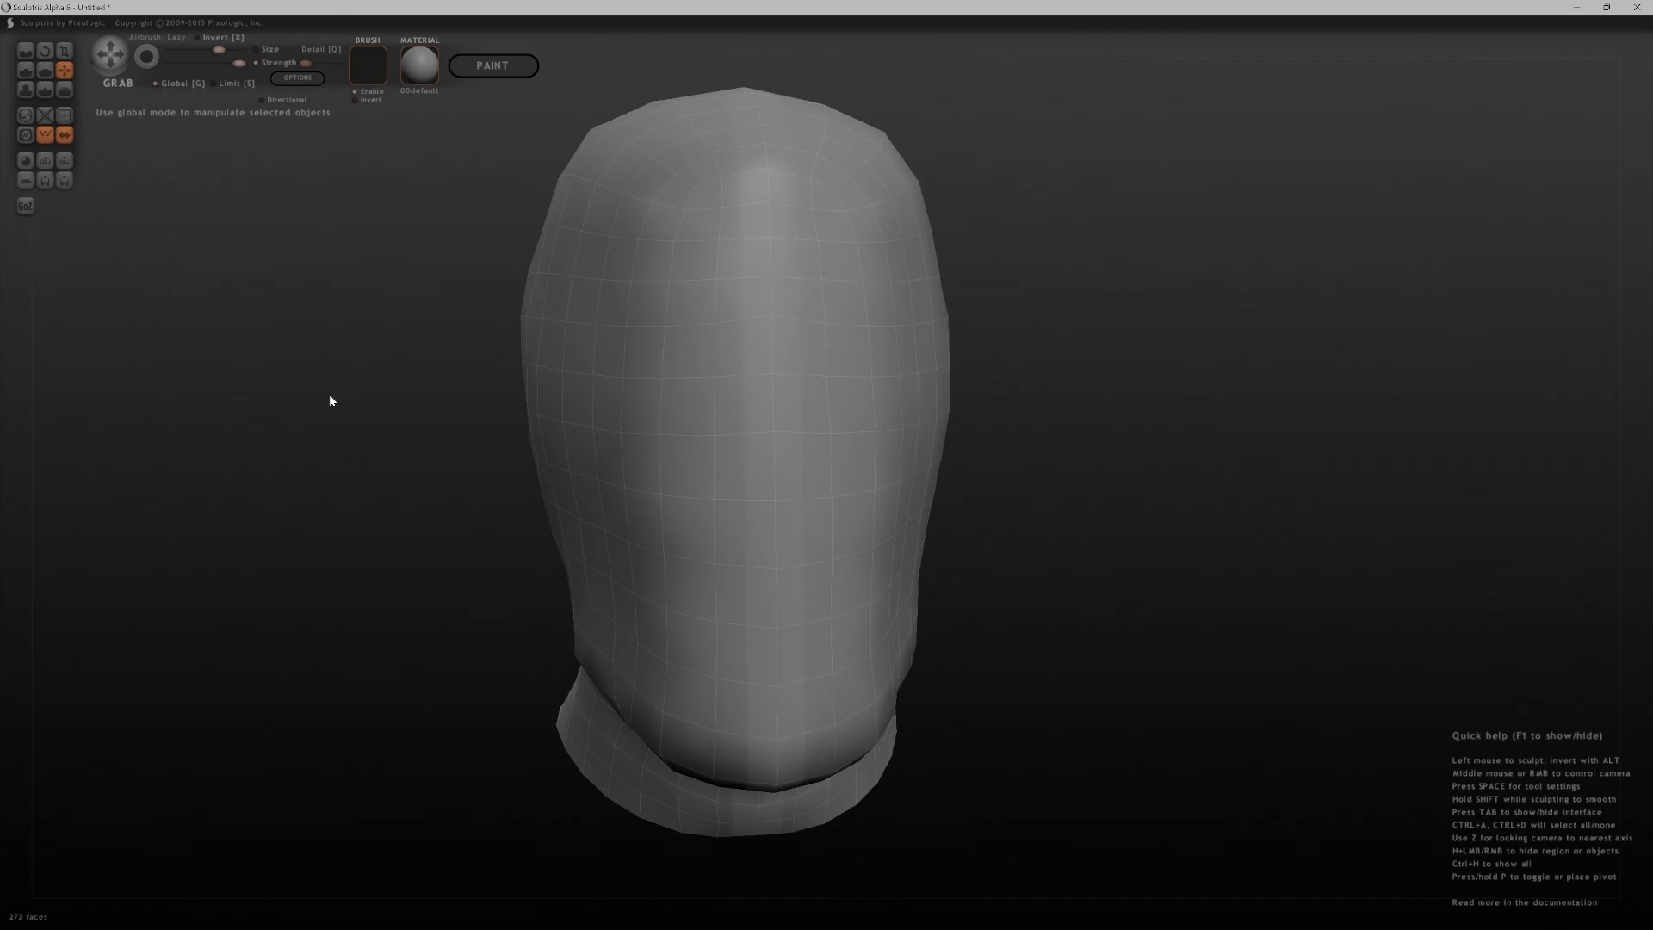
middle_click_drag(562, 415, 474, 436)
- Raise the Draw brush's detail slightly and stroke over the sides of the face and the cheeks
left_click(25, 71)
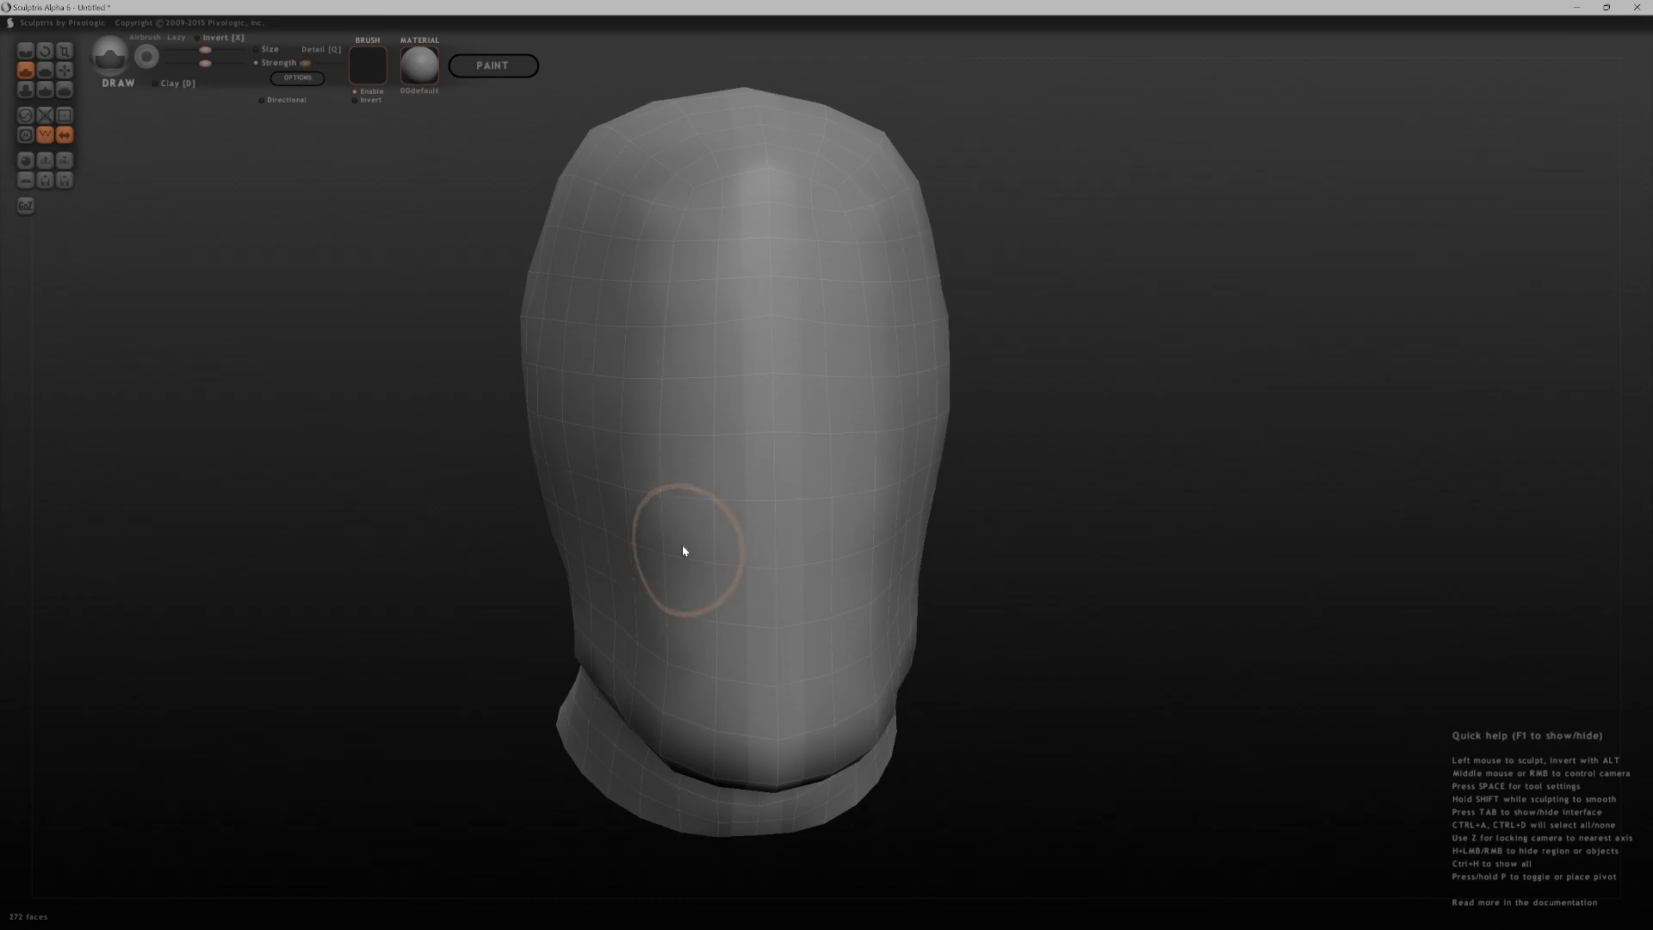
key("space")
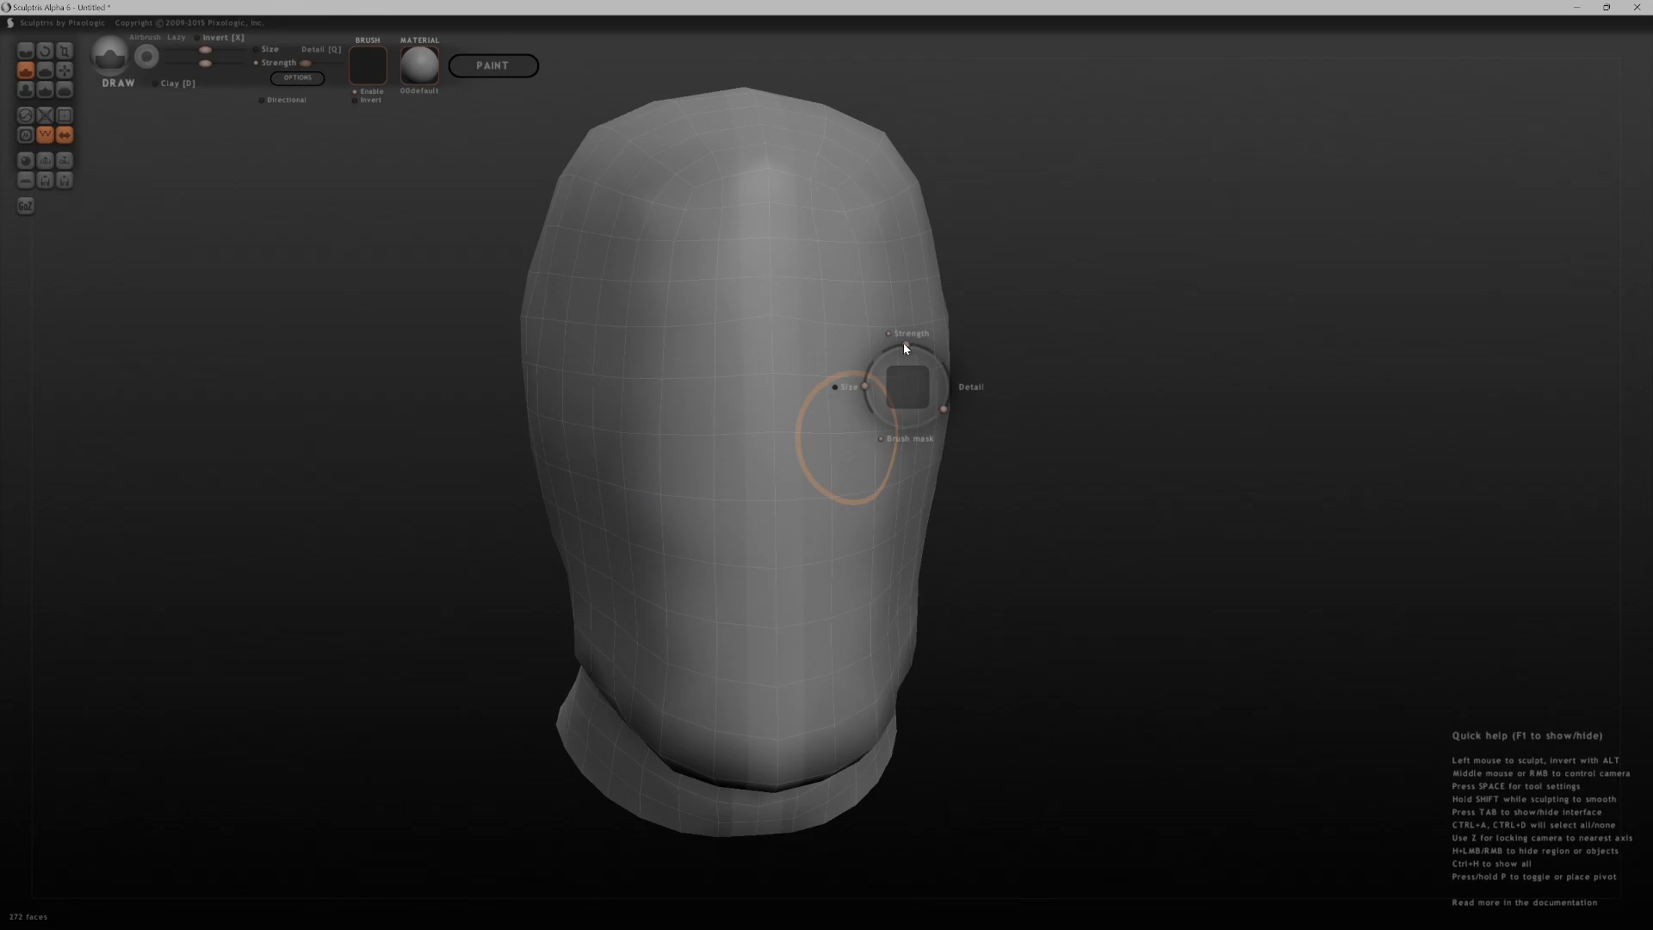
key("space")
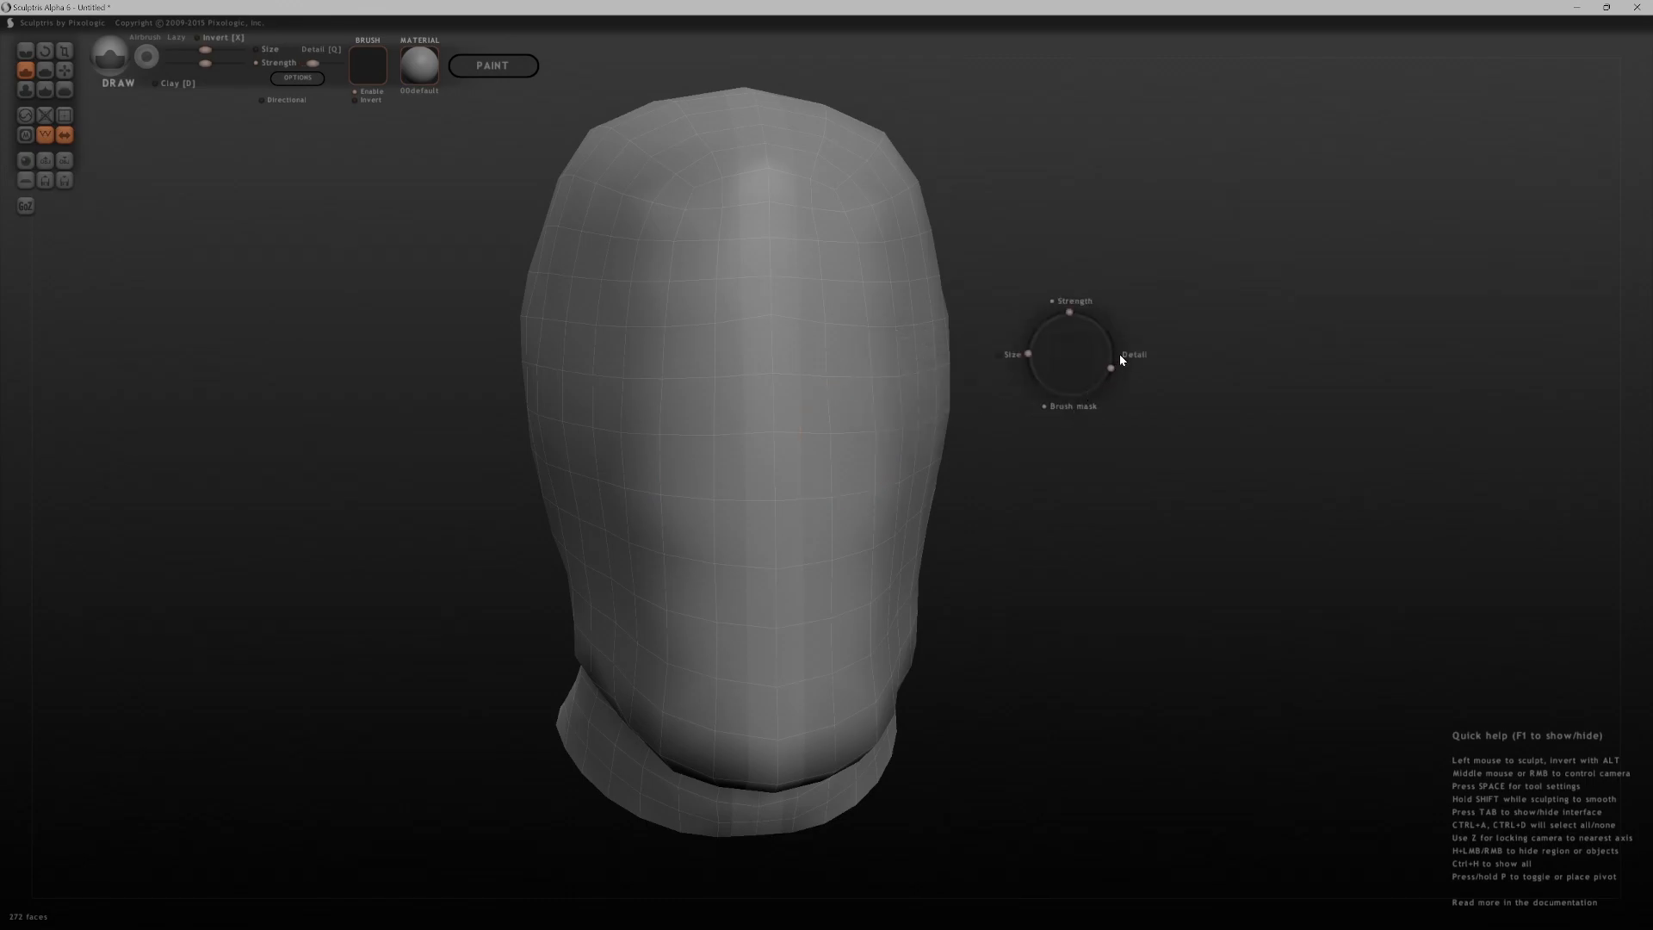
mouse_move(553, 391)
left_mouse_down()
mouse_move(586, 446)
mouse_move(676, 493)
left_mouse_up()
left_click_drag(1050, 456, 926, 429)
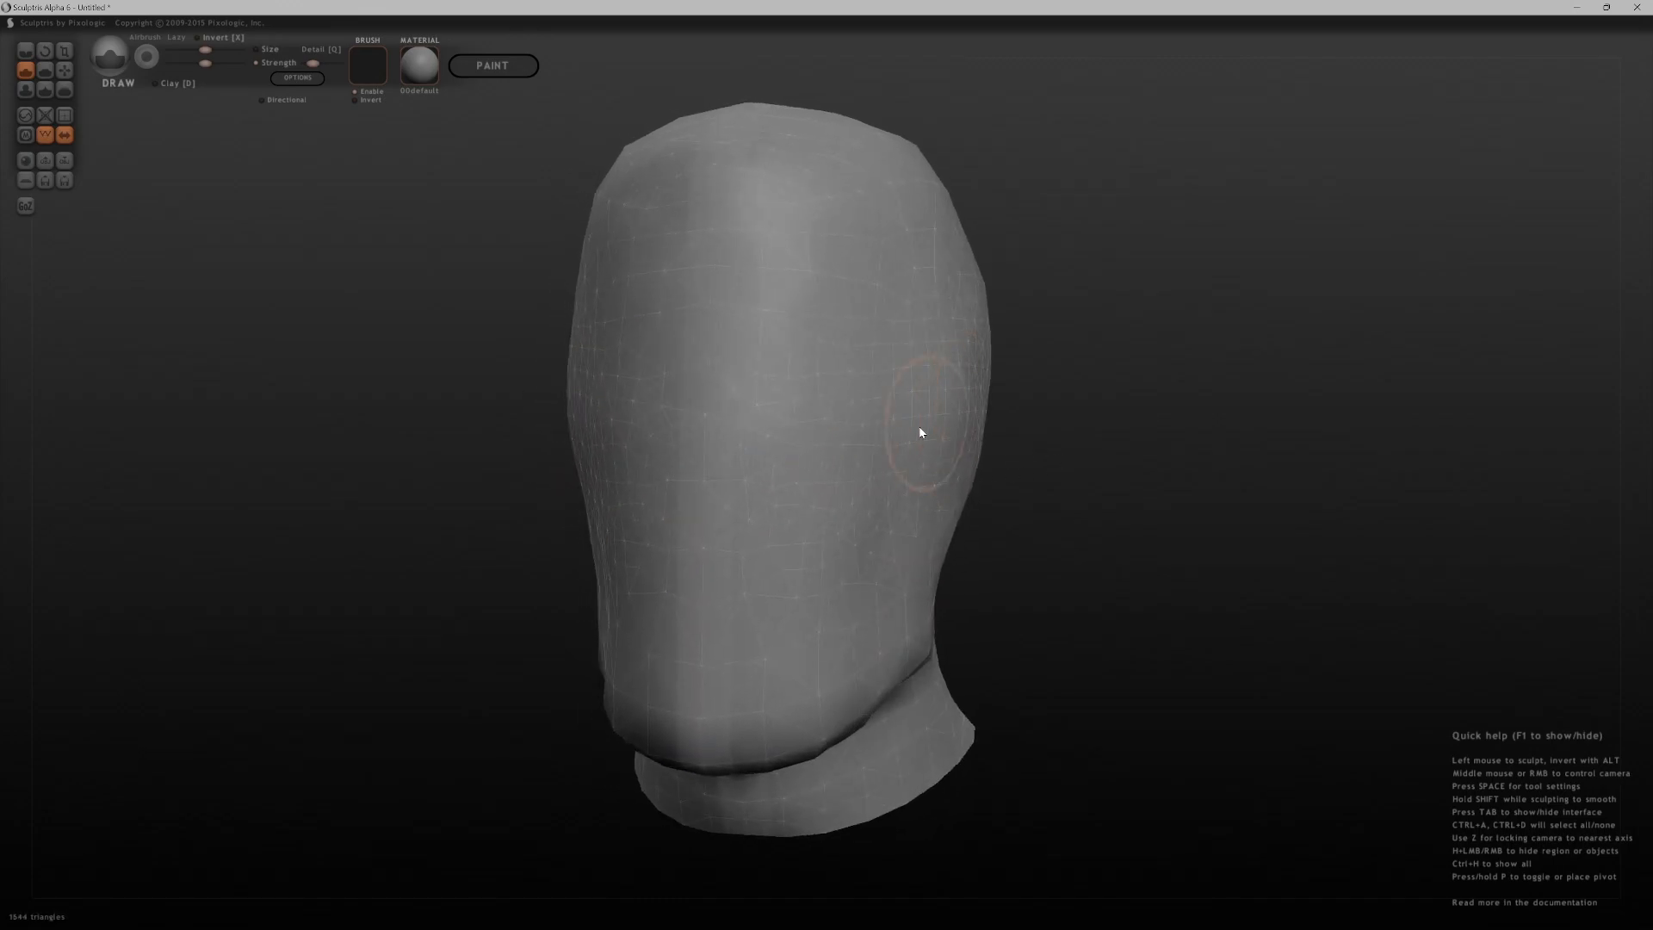
left_click_drag(465, 475, 609, 495)
mouse_move(590, 379)
left_mouse_down()
mouse_move(671, 488)
mouse_move(622, 384)
left_mouse_up()
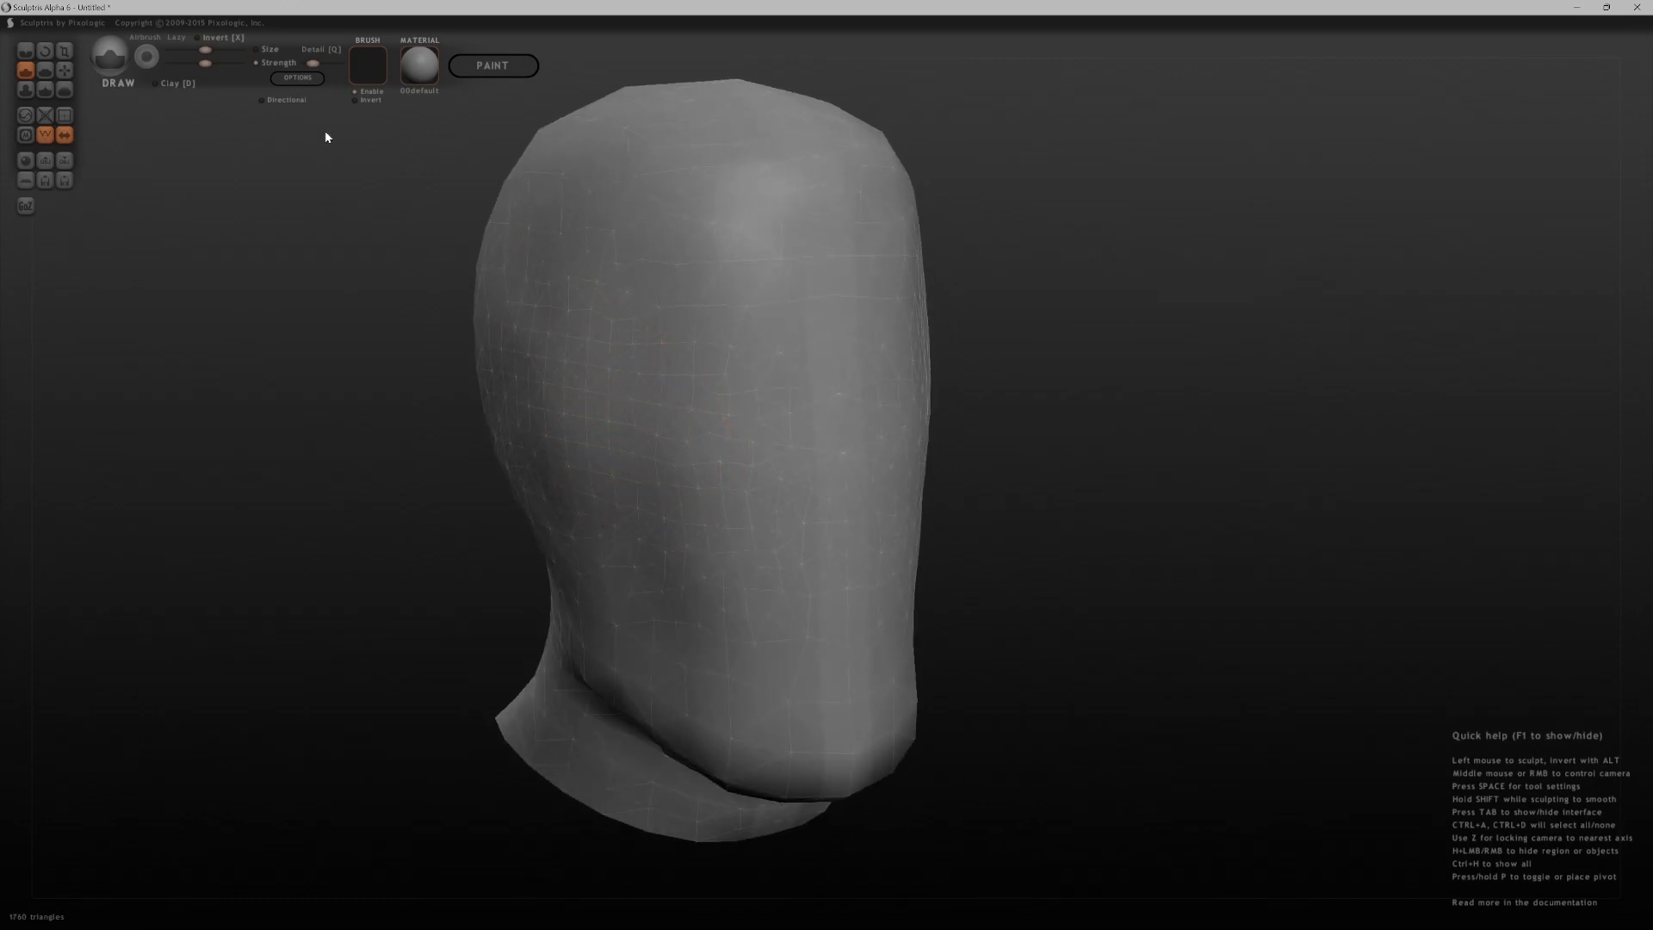
left_click(25, 54)
mouse_move(576, 369)
left_mouse_down()
mouse_move(646, 370)
mouse_move(788, 472)
left_mouse_up()
key("ctrl+z")
right_click_drag(875, 457, 1032, 479)
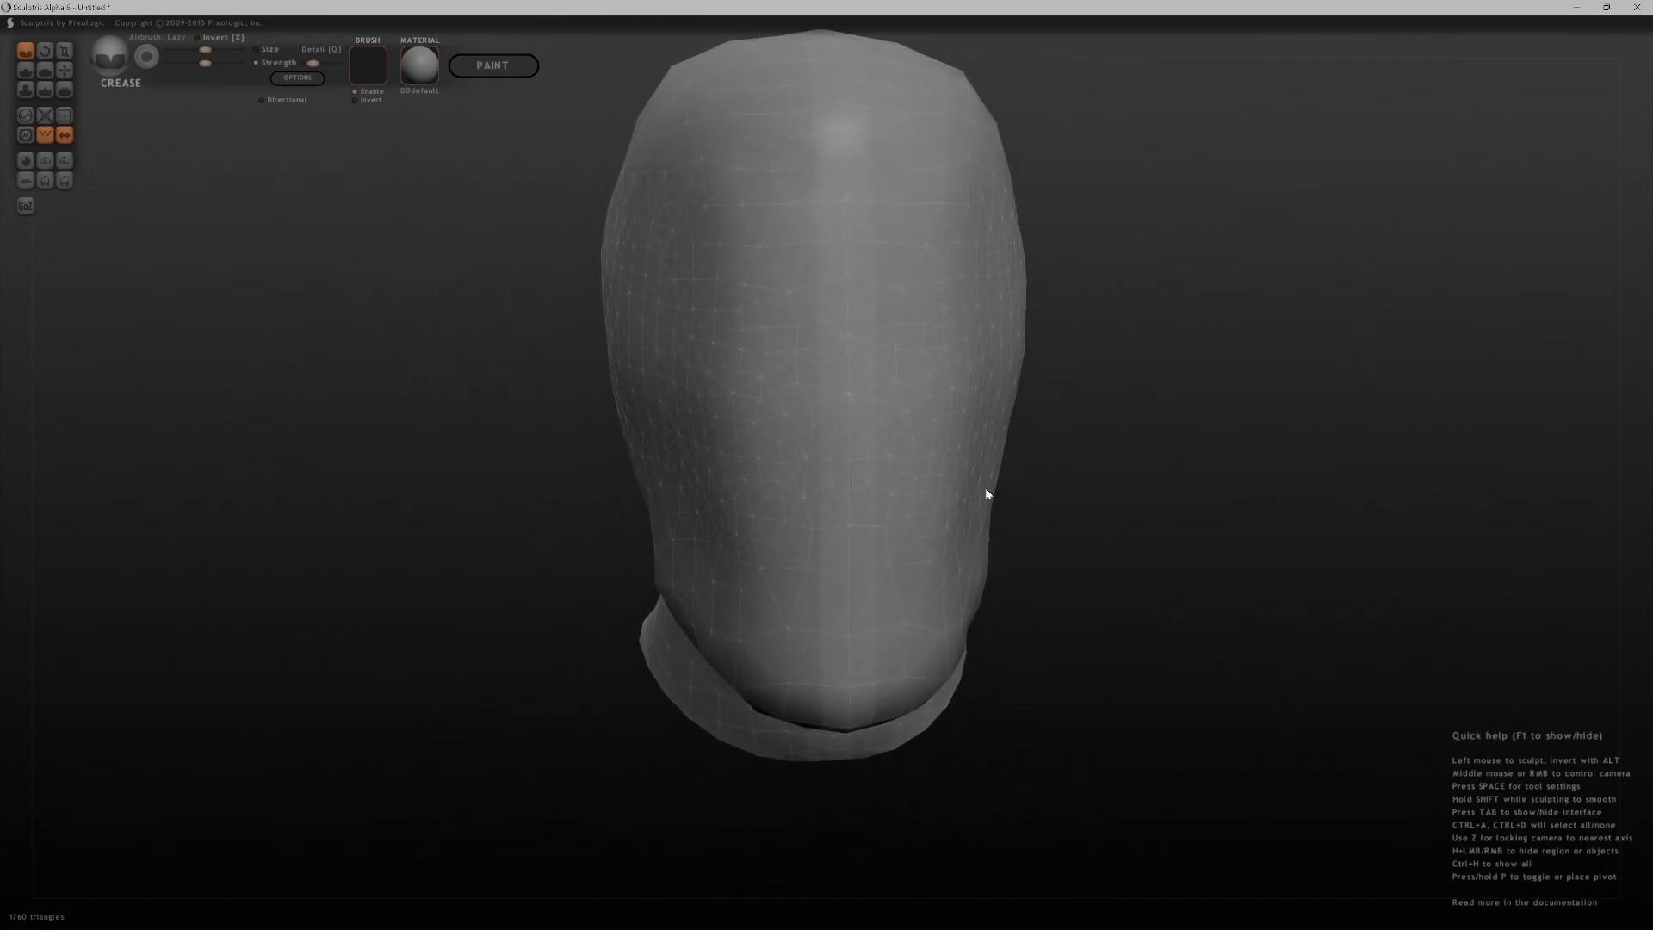
right_click_drag(470, 469, 351, 421)
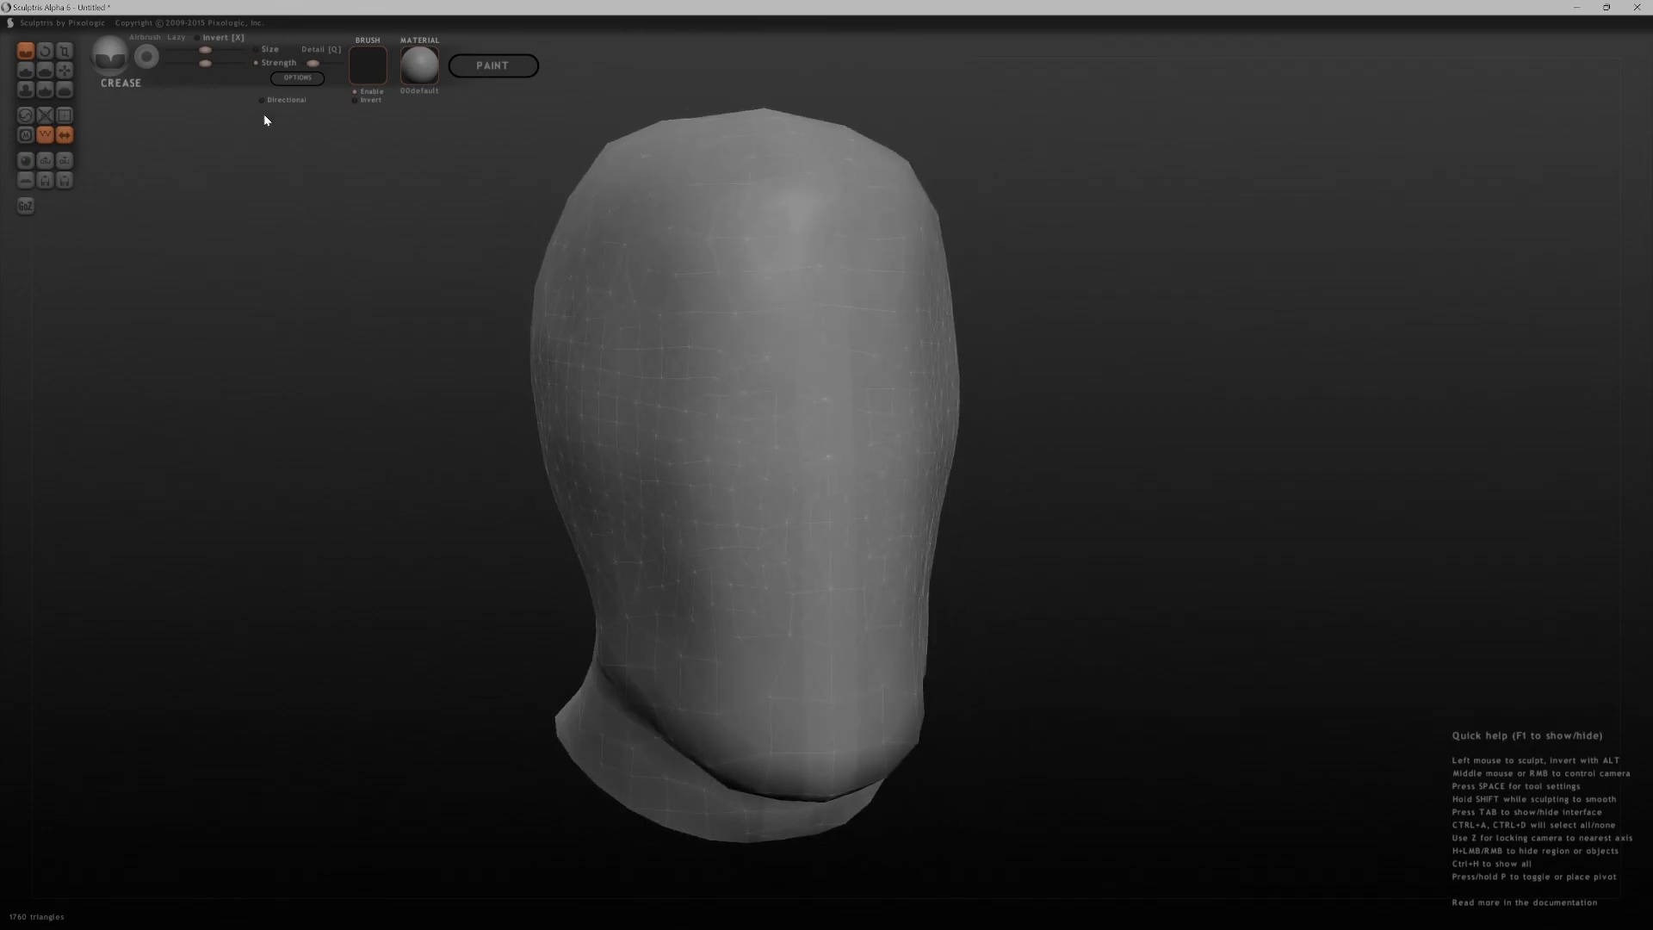
- Brush over the eye and cheek area with the Draw brush, slightly lowering its strength
left_click(30, 84)
left_click_drag(598, 388, 719, 495)
left_click(198, 62)
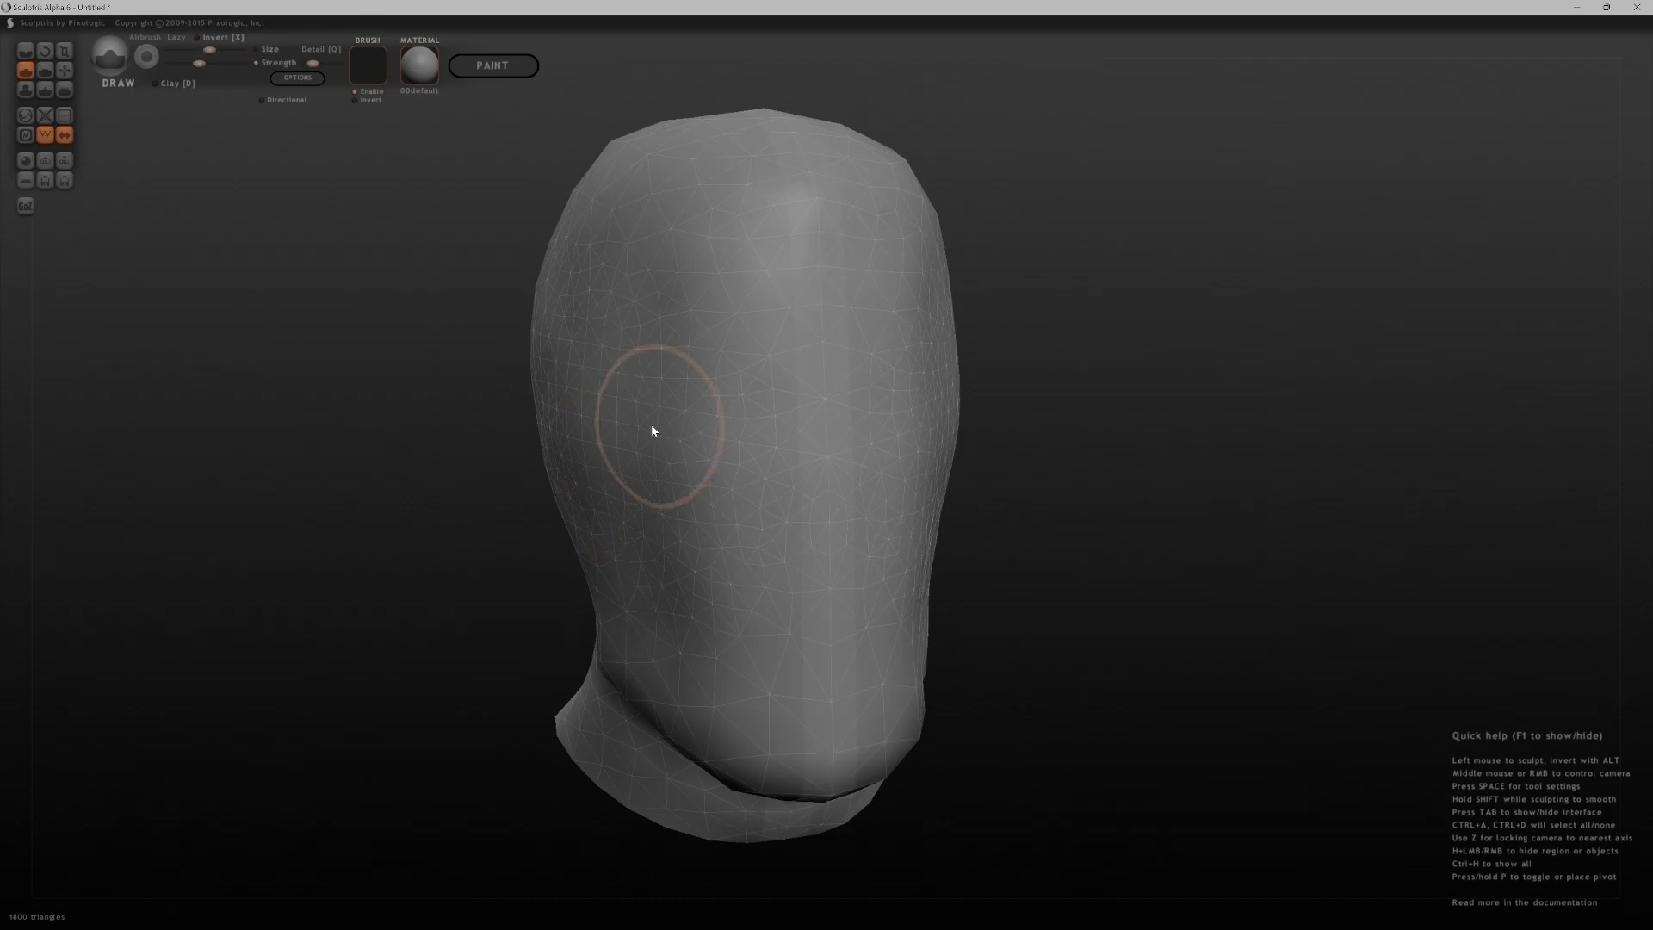
- Carve slanted brow lines and eye sockets into the face with the Crease brush
left_click(26, 62)
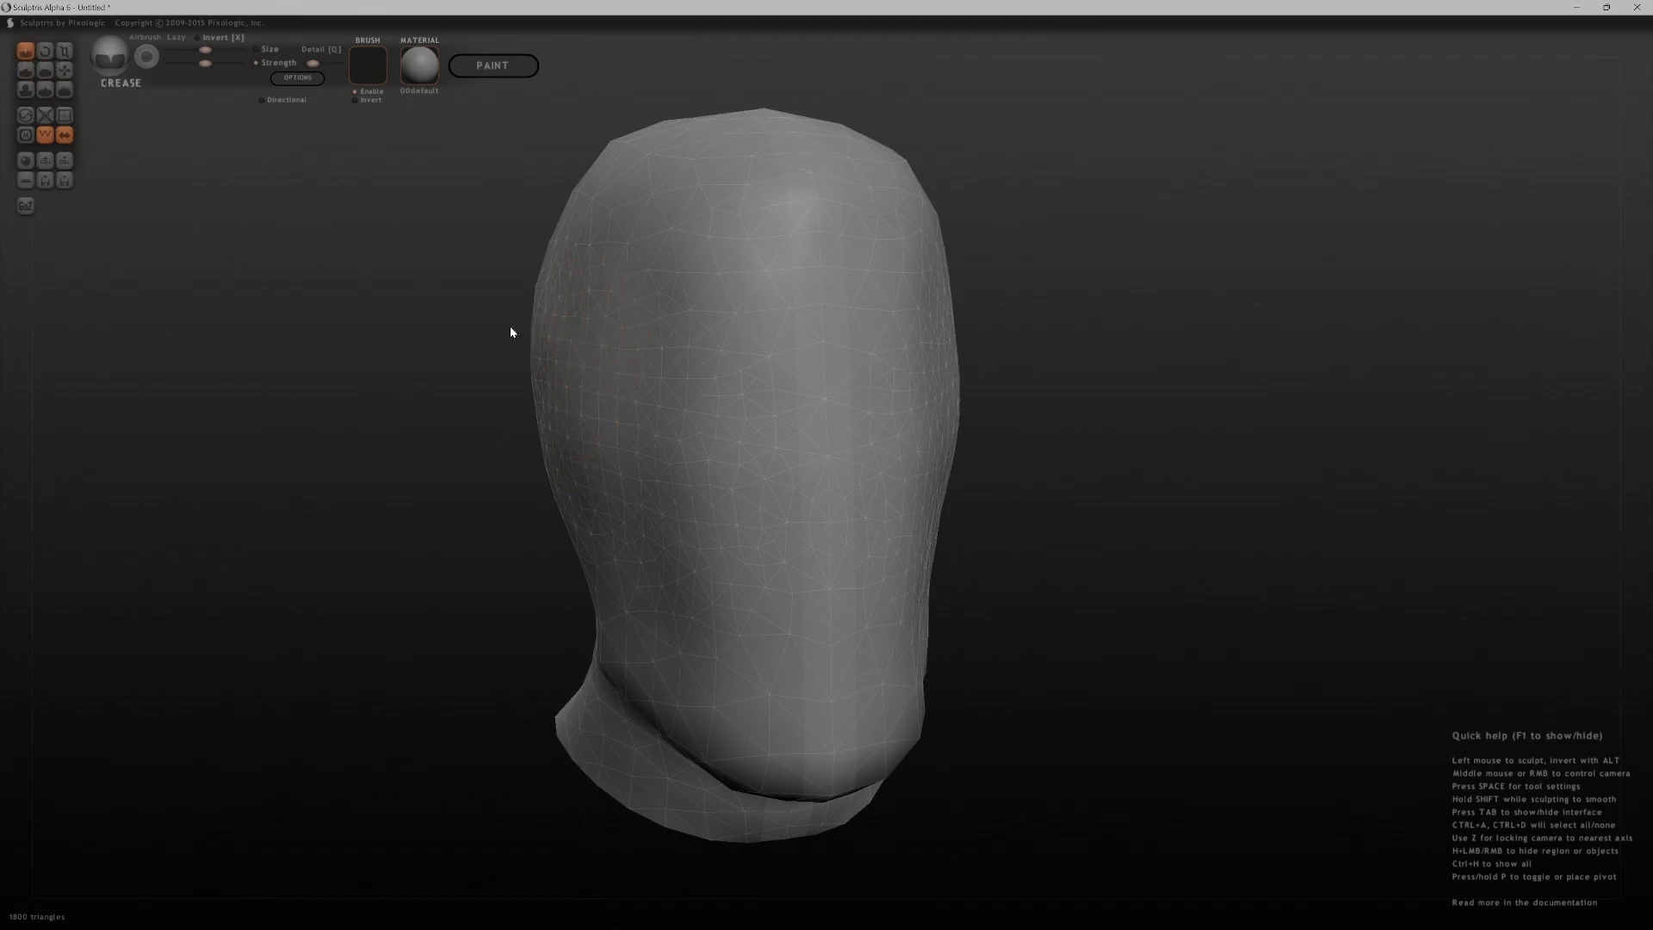
left_click_drag(514, 323, 412, 380)
mouse_move(594, 325)
left_mouse_down()
mouse_move(642, 339)
mouse_move(739, 436)
left_mouse_up()
mouse_move(608, 307)
left_mouse_down()
mouse_move(769, 447)
mouse_move(700, 447)
mouse_move(665, 400)
left_mouse_up()
left_click_drag(1067, 526, 1012, 508)
mouse_move(730, 352)
left_mouse_down()
mouse_move(701, 399)
mouse_move(775, 377)
mouse_move(720, 399)
left_mouse_up()
mouse_move(369, 428)
left_mouse_down()
mouse_move(416, 487)
mouse_move(594, 447)
mouse_move(633, 520)
mouse_move(760, 520)
mouse_move(754, 476)
mouse_move(694, 479)
mouse_move(631, 436)
mouse_move(655, 478)
left_mouse_up()
- Hide the wireframe and carve the underside of the nose with the Crease brush
key("w")
left_click_drag(1098, 553, 955, 536)
mouse_move(677, 535)
left_mouse_down()
mouse_move(767, 483)
mouse_move(746, 580)
mouse_move(771, 540)
left_mouse_up()
right_click_drag(757, 572, 1274, 607)
left_click_drag(823, 589, 914, 604)
right_click_drag(1064, 551, 1071, 451, "alt")
scroll(1041, 450, "down", 4)
right_click_drag(1012, 533, 1037, 487)
scroll(1038, 517, "up", 3)
scroll(1041, 557, "down", 2)
right_click_drag(1092, 535, 1001, 529)
scroll(1097, 559, "up", 5)
scroll(1083, 576, "down", 5)
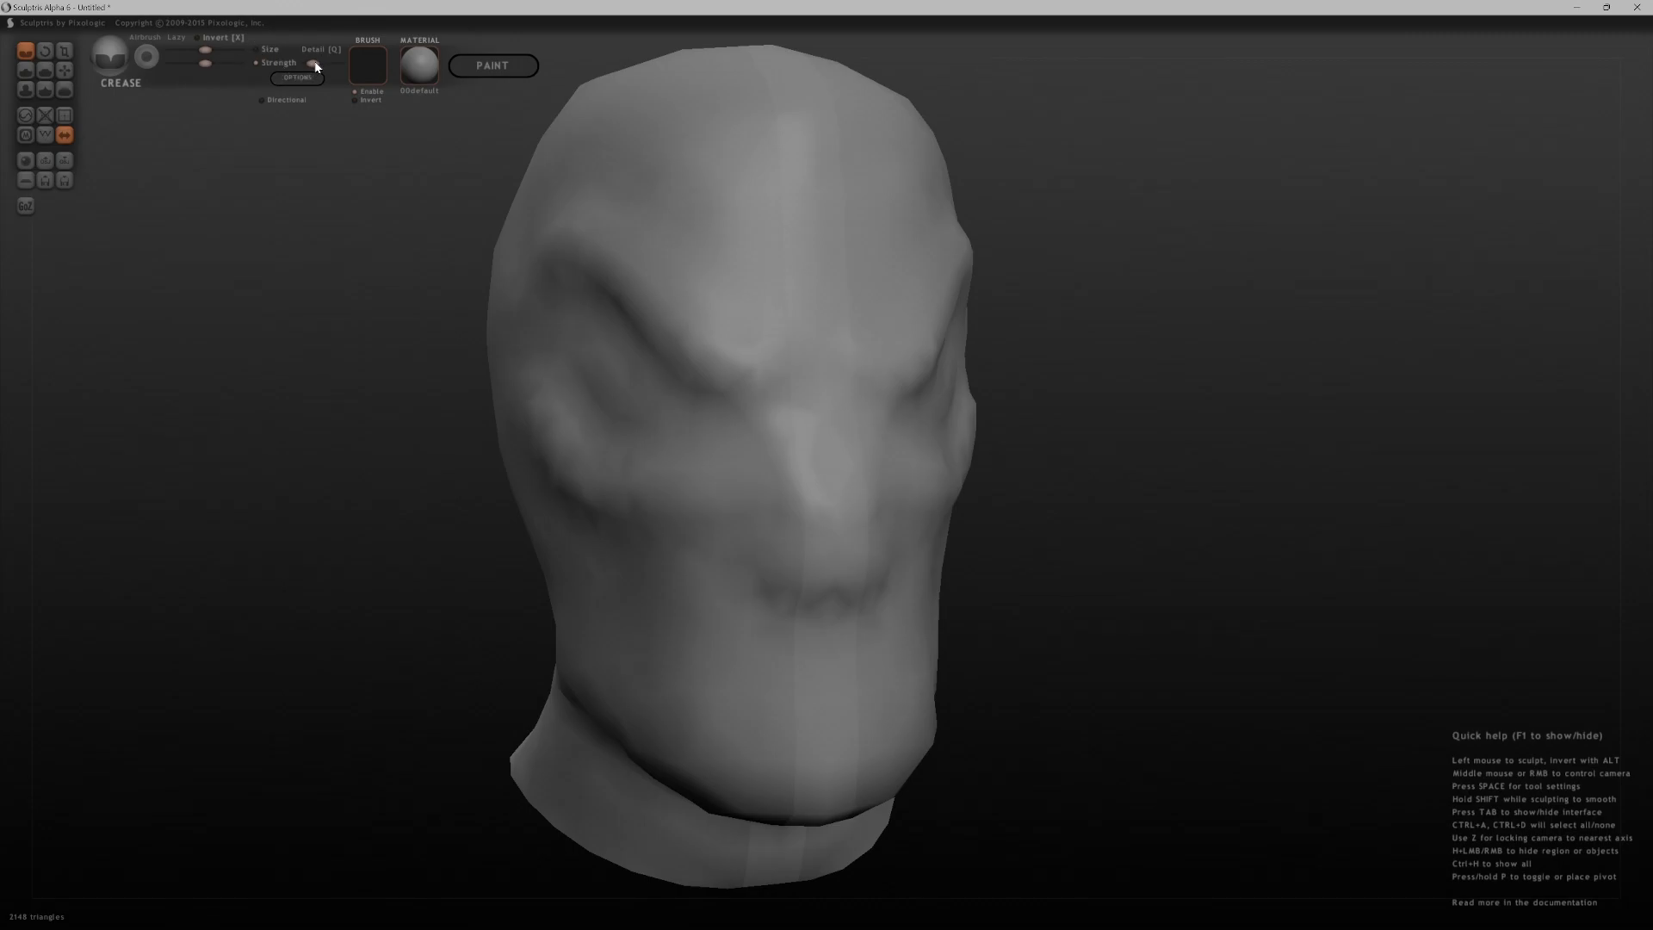
- Show the wireframe and carve the mouth line below the nose with a smaller, more detailed Crease brush
key("w")
key("space")
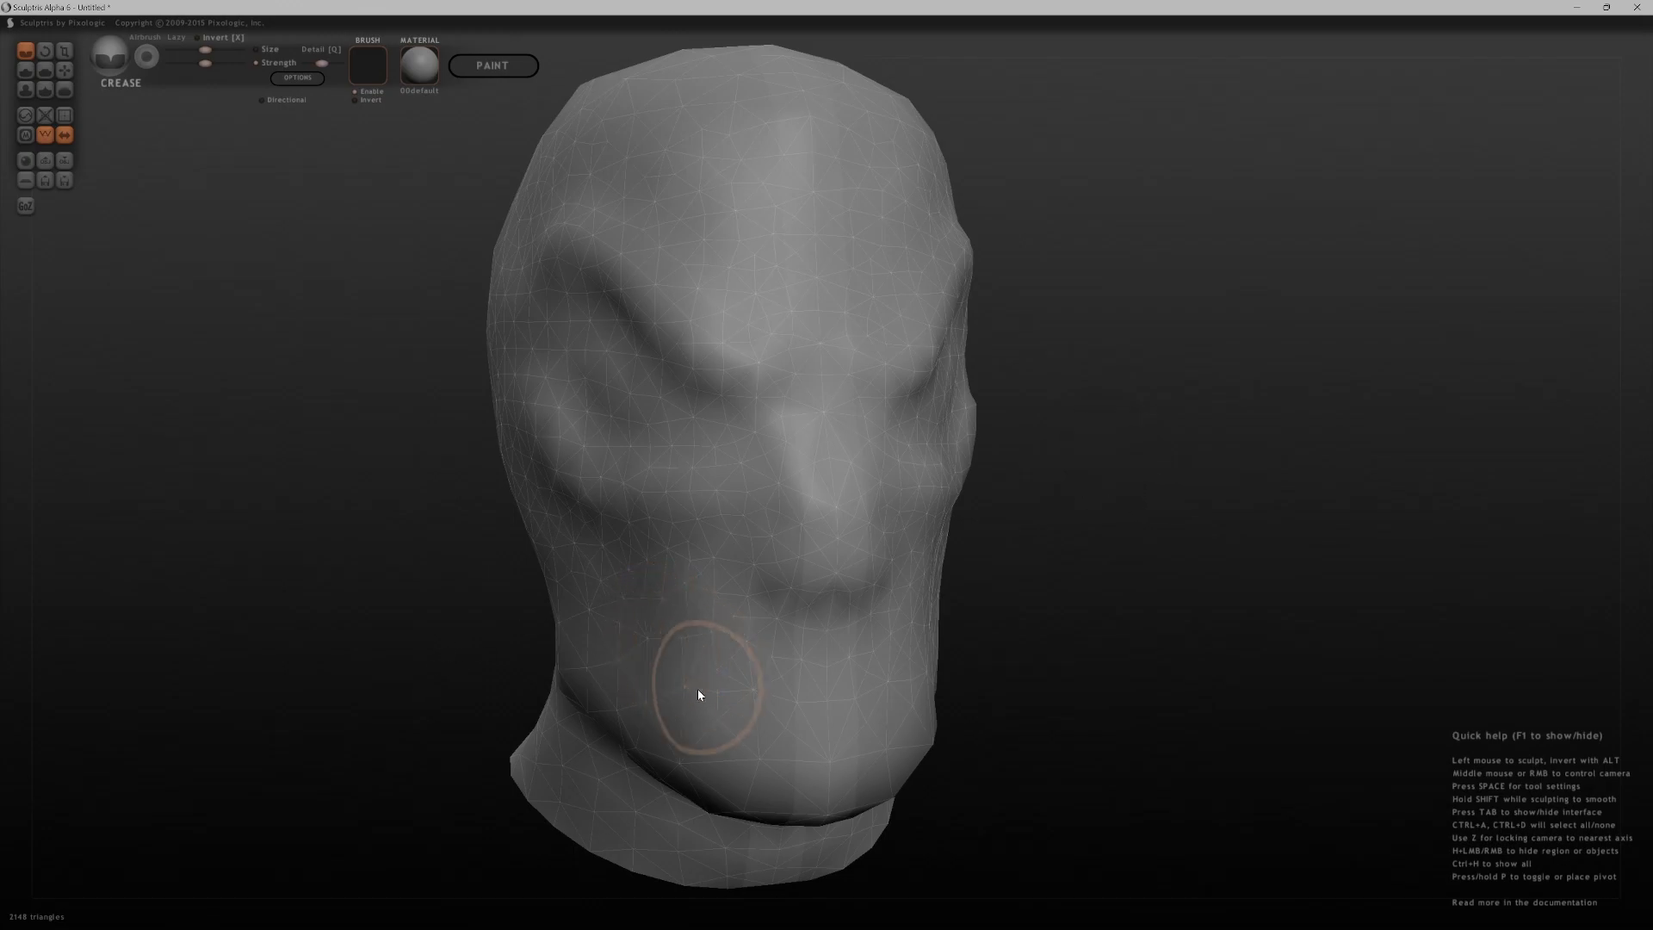
mouse_move(686, 668)
left_mouse_down()
mouse_move(760, 686)
mouse_move(801, 686)
mouse_move(720, 675)
mouse_move(832, 675)
left_mouse_up()
scroll(789, 661, "down", 4)
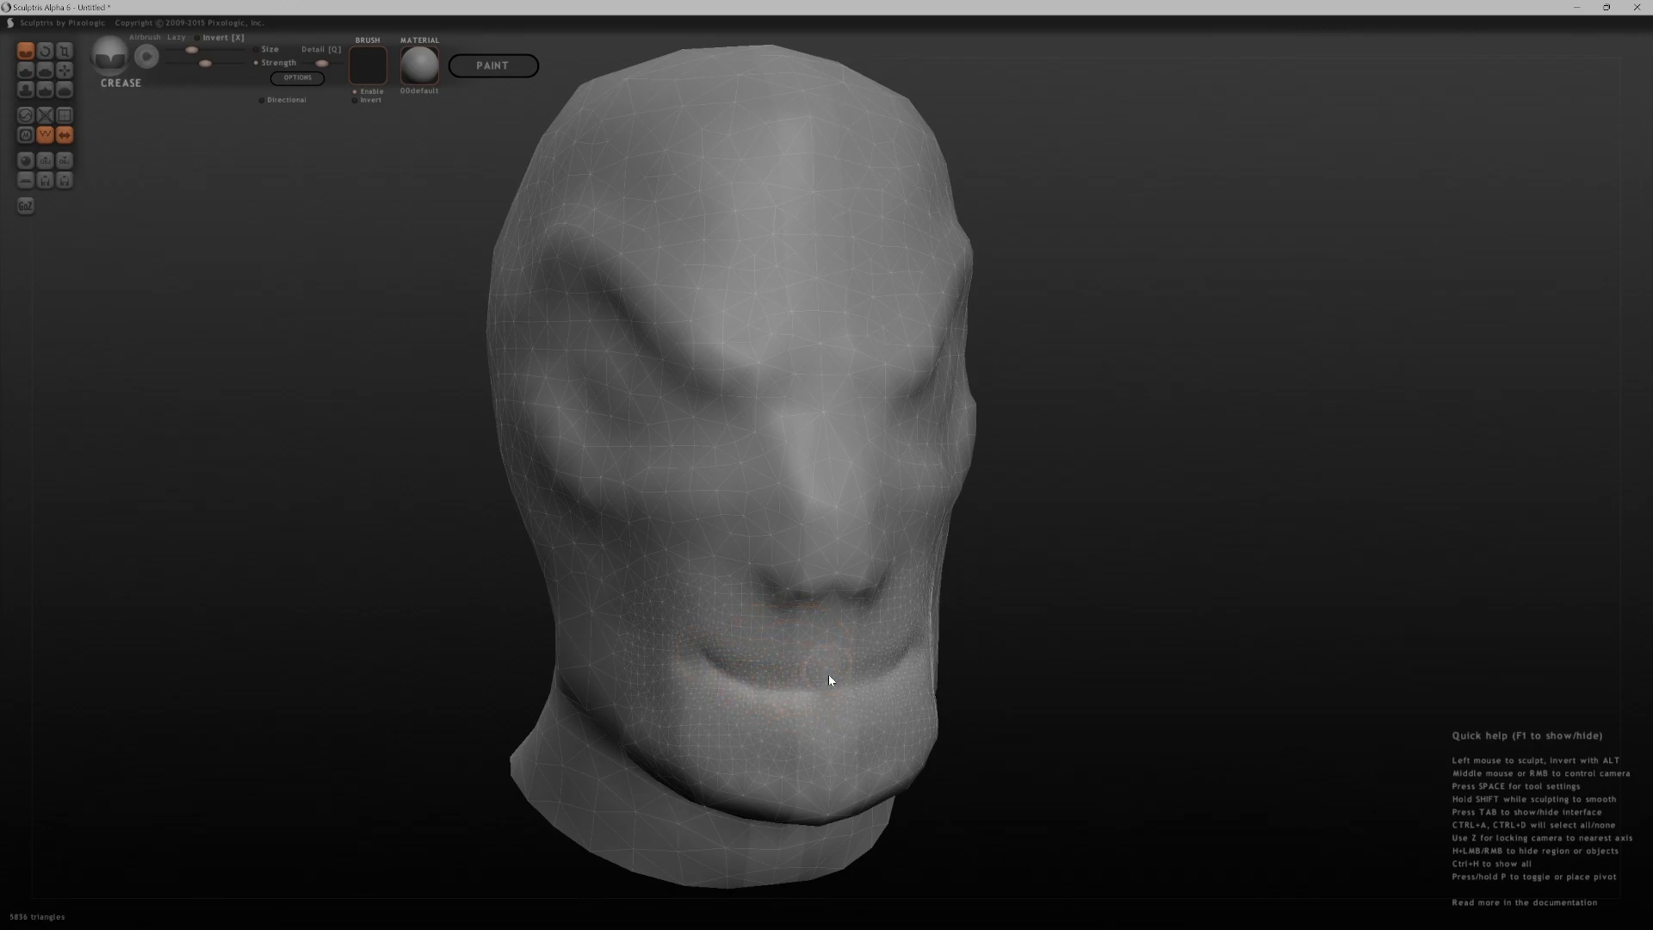
key("ctrl+z")
mouse_move(1031, 676)
middle_mouse_down()
mouse_move(1020, 644)
mouse_move(1056, 702)
mouse_move(1059, 423)
mouse_move(1053, 478)
middle_mouse_up()
left_click_drag(667, 527, 794, 538)
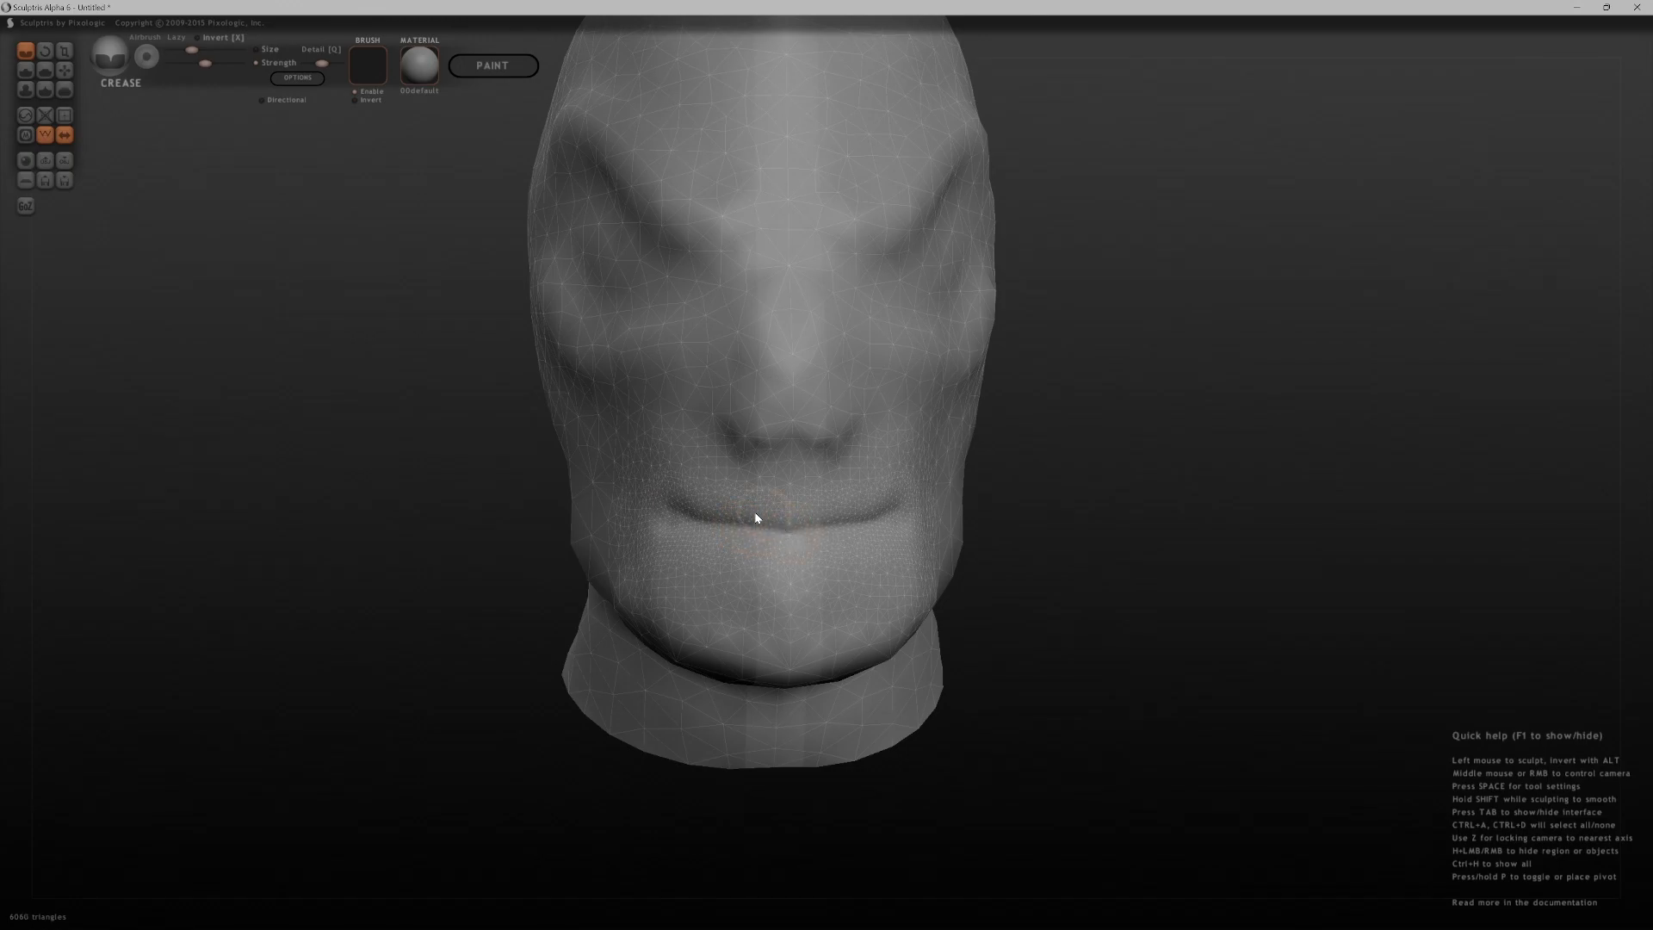
middle_click_drag(1083, 595, 1340, 587)
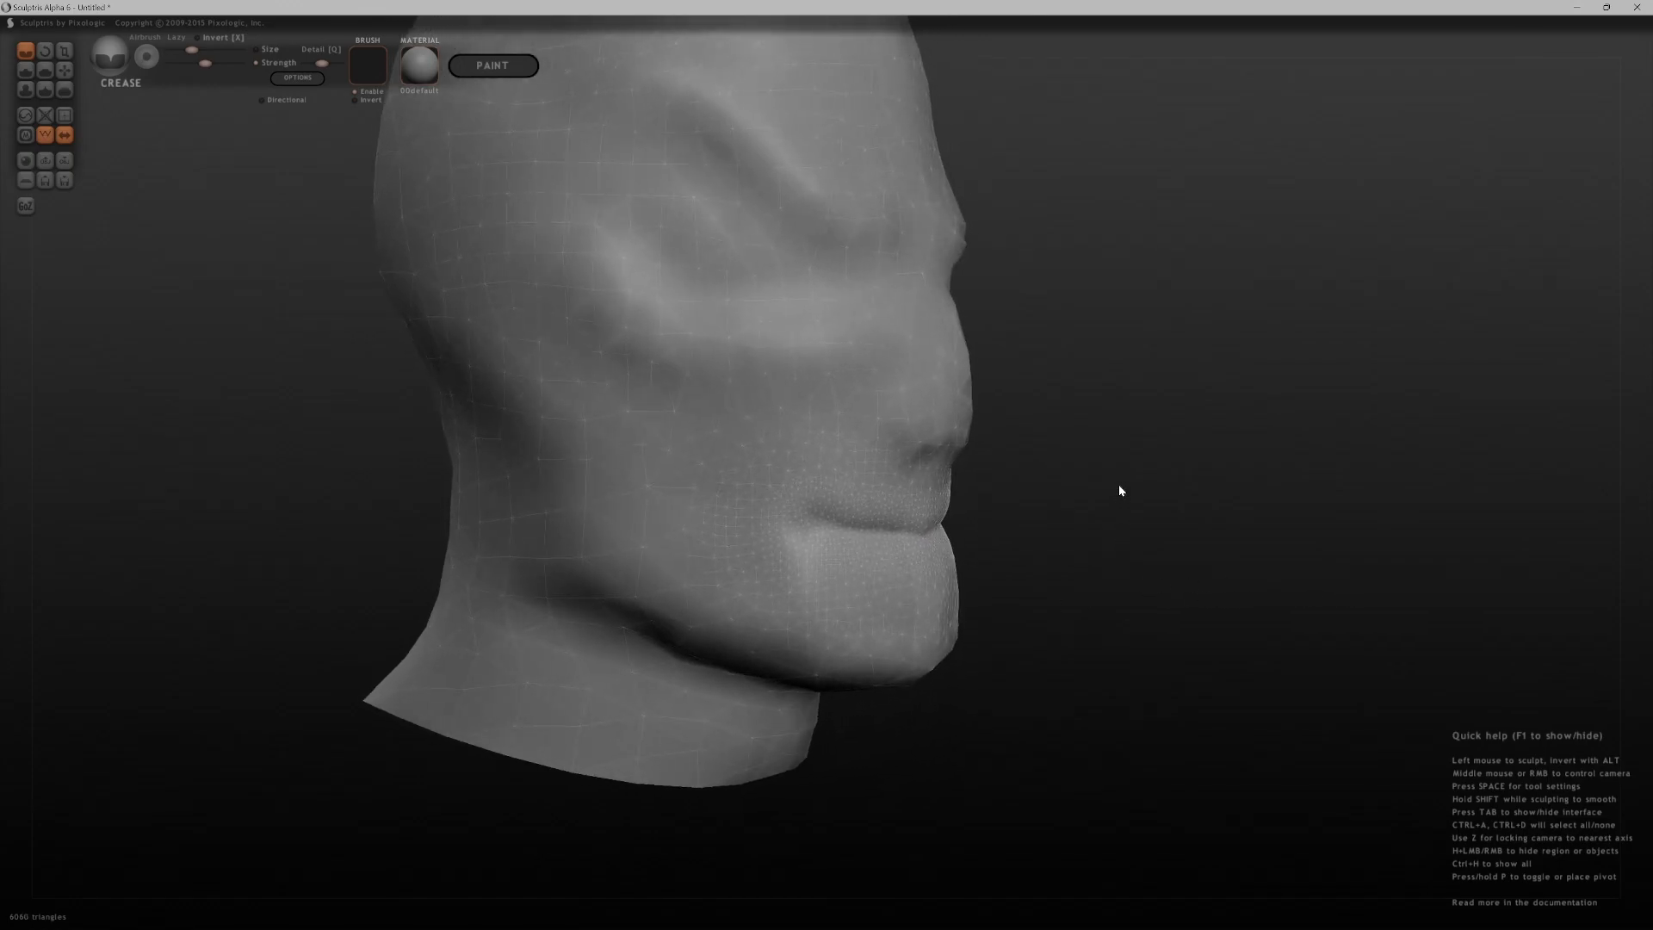
mouse_move(1094, 629)
middle_mouse_down("alt")
mouse_move(1112, 410)
mouse_move(1107, 565)
mouse_move(1121, 532)
mouse_move(1094, 513)
middle_mouse_up("alt")
left_click_drag(889, 447, 1006, 448)
middle_click_drag(1006, 449, 1128, 449)
middle_click_drag(909, 448, 1124, 450)
key("ctrl+z")
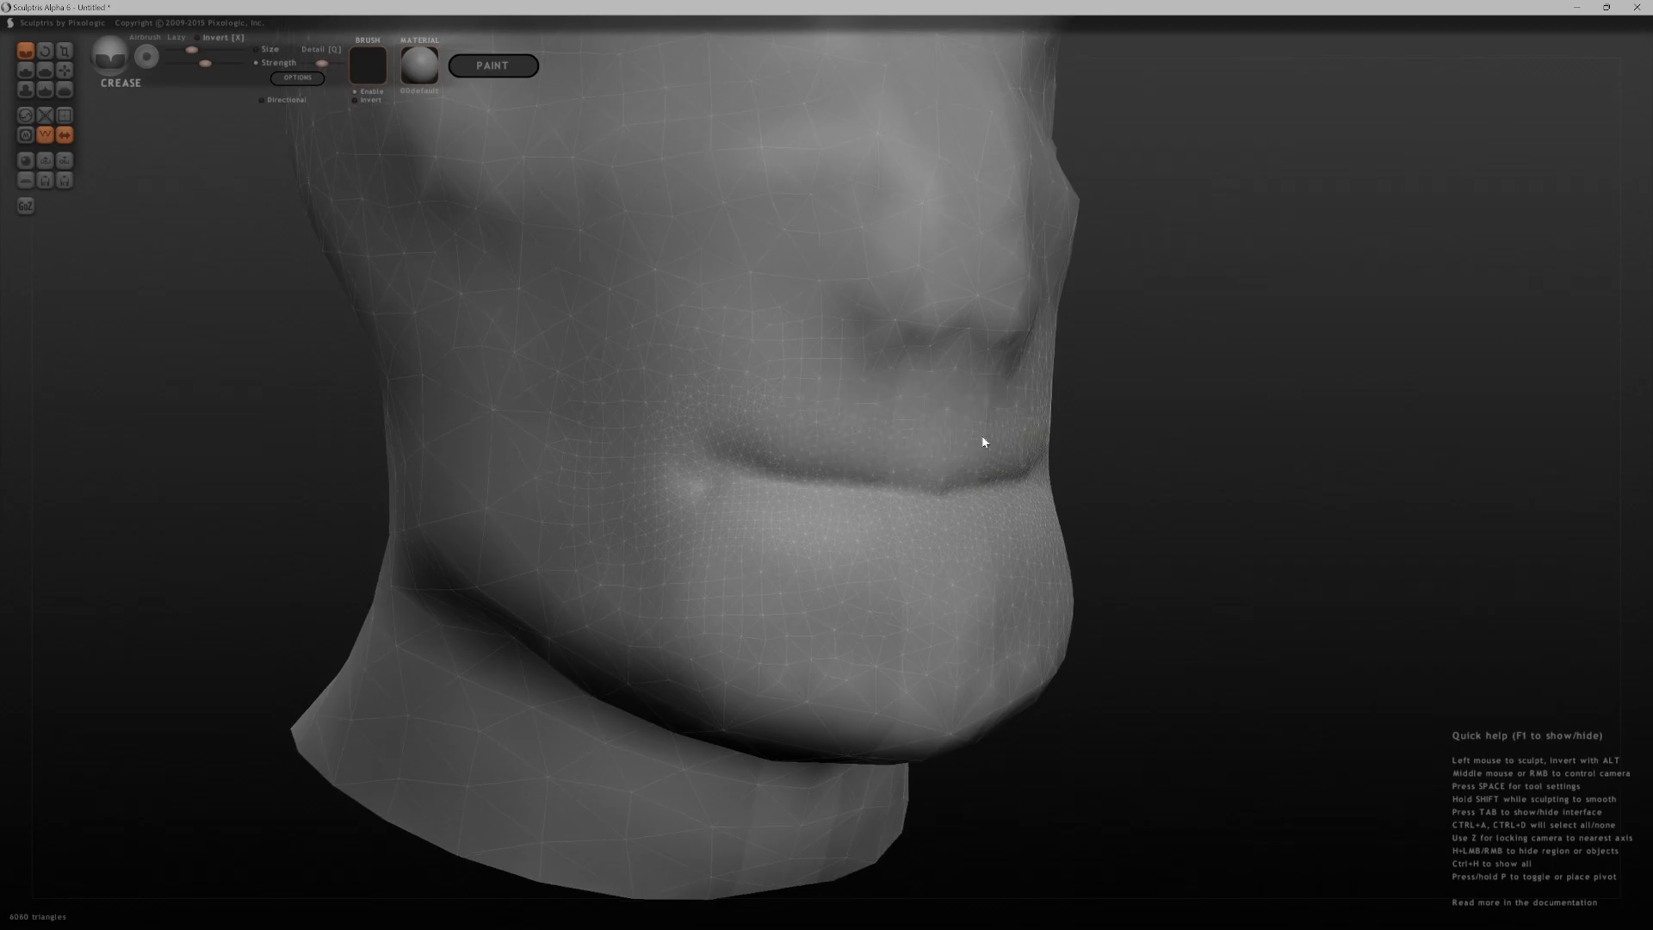
- Apply the Draw brush to the surface just above the mouth line
left_click(27, 73)
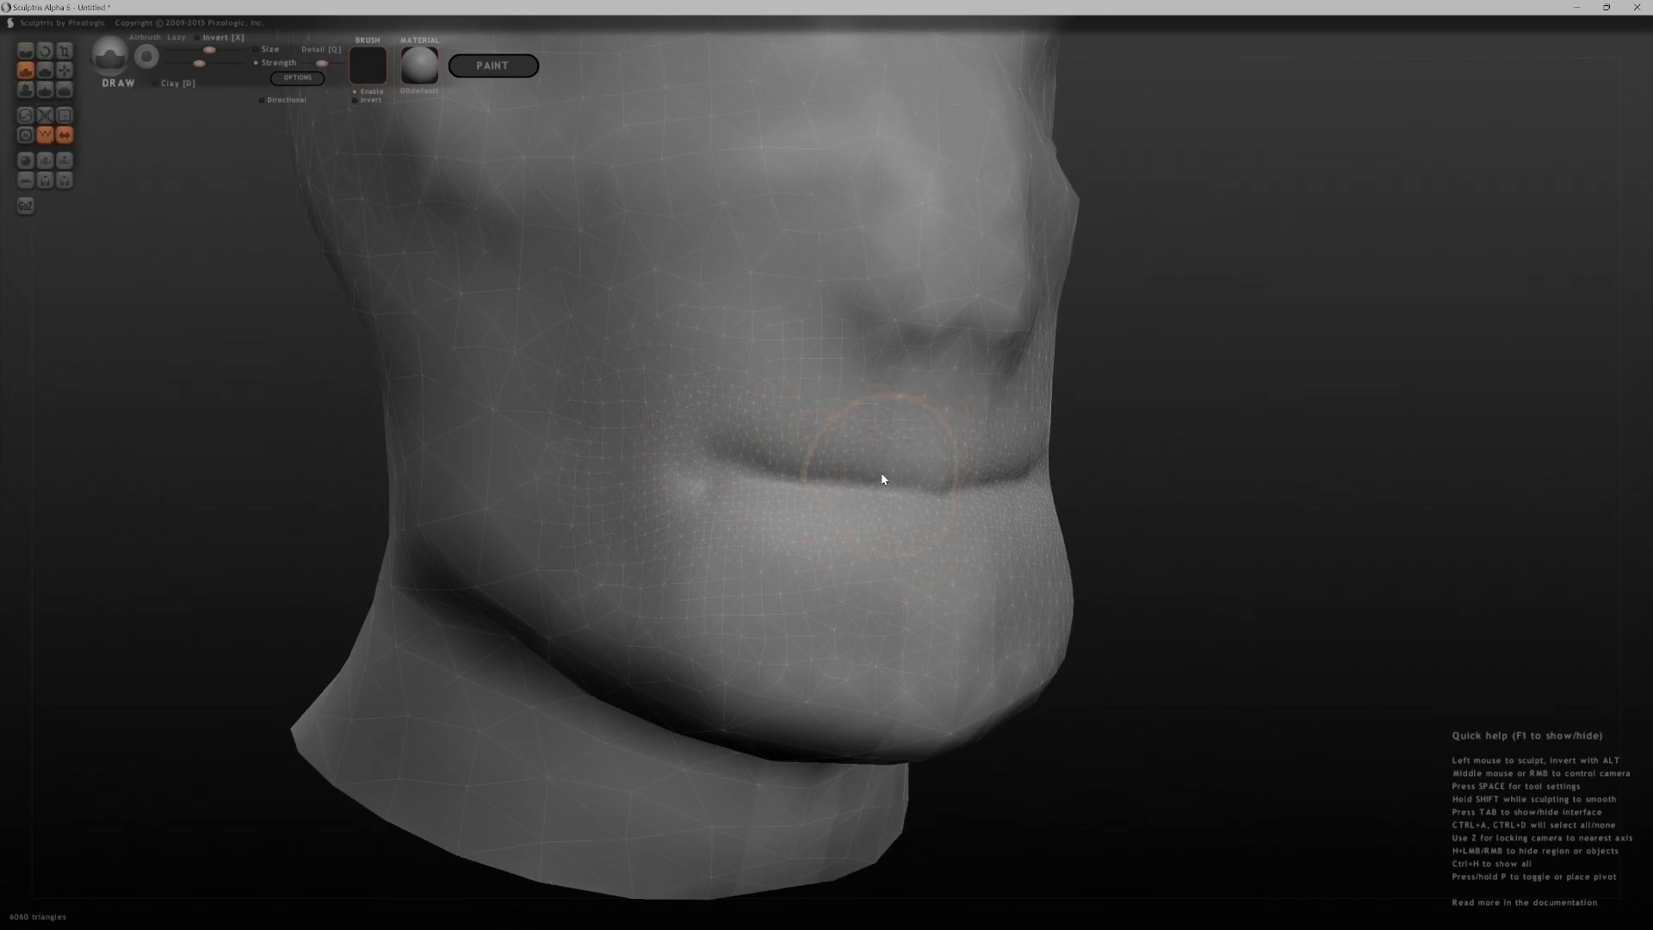
scroll(894, 474, "down", 3)
left_click(900, 443)
- Swell the upper and lower lips around the mouth line with a smaller Inflate brush
left_click(26, 89)
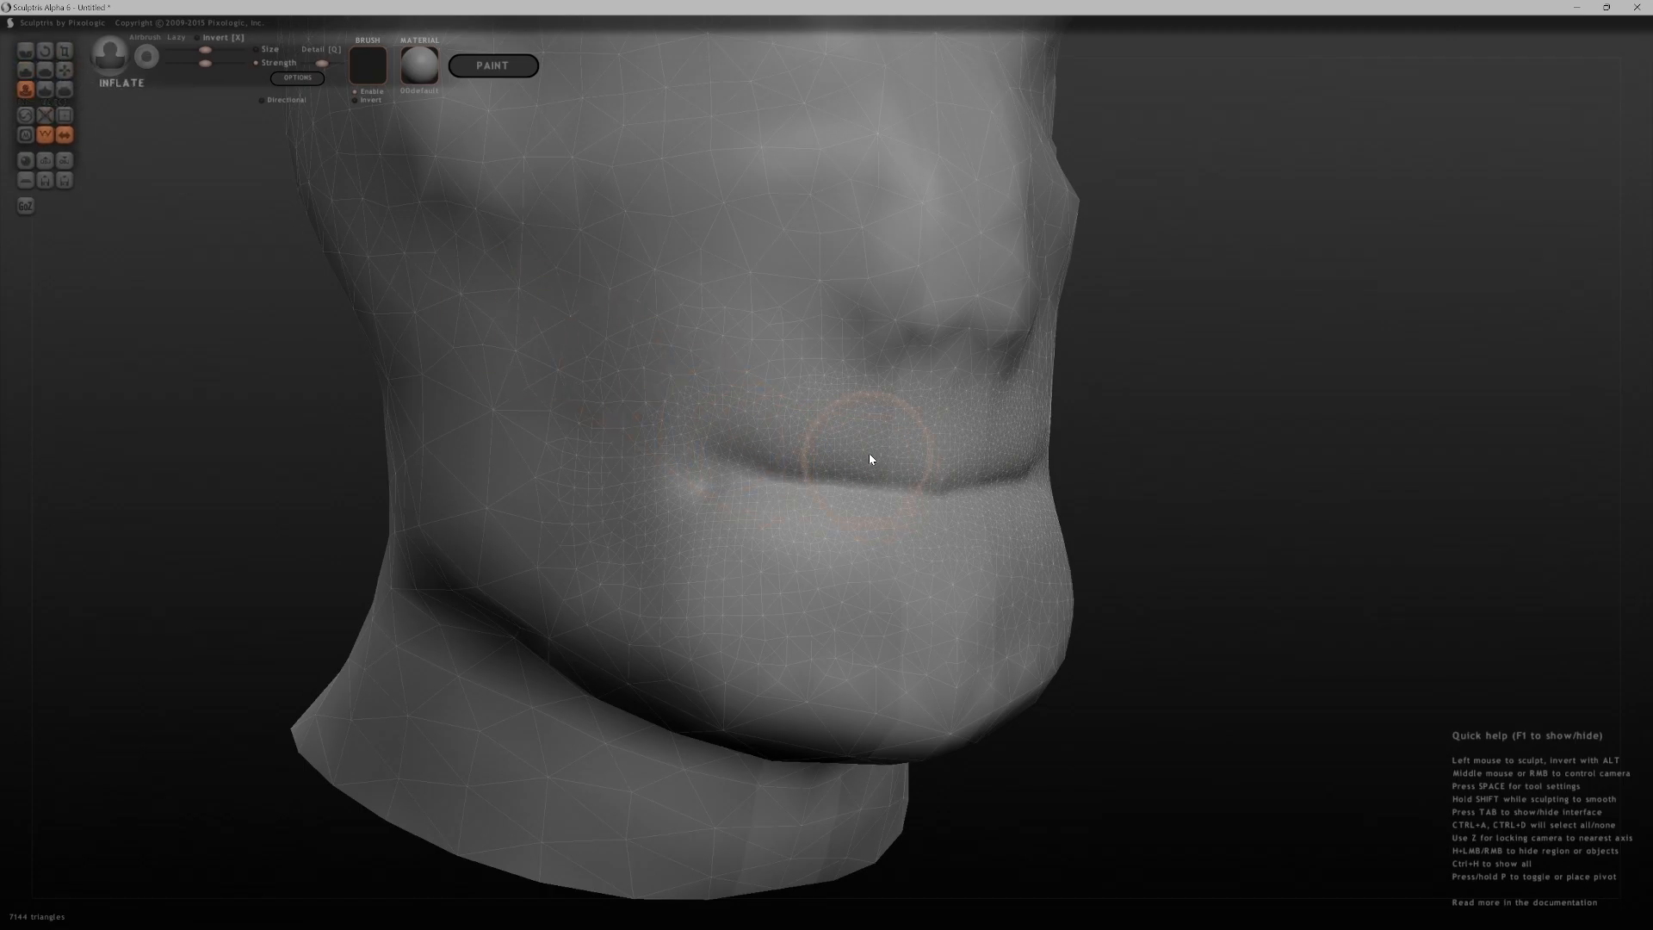
scroll(875, 456, "down", 2)
left_click_drag(863, 454, 917, 459)
mouse_move(817, 450)
left_mouse_down()
mouse_move(978, 461)
mouse_move(890, 468)
mouse_move(860, 524)
mouse_move(987, 525)
mouse_move(809, 498)
mouse_move(898, 479)
left_mouse_up()
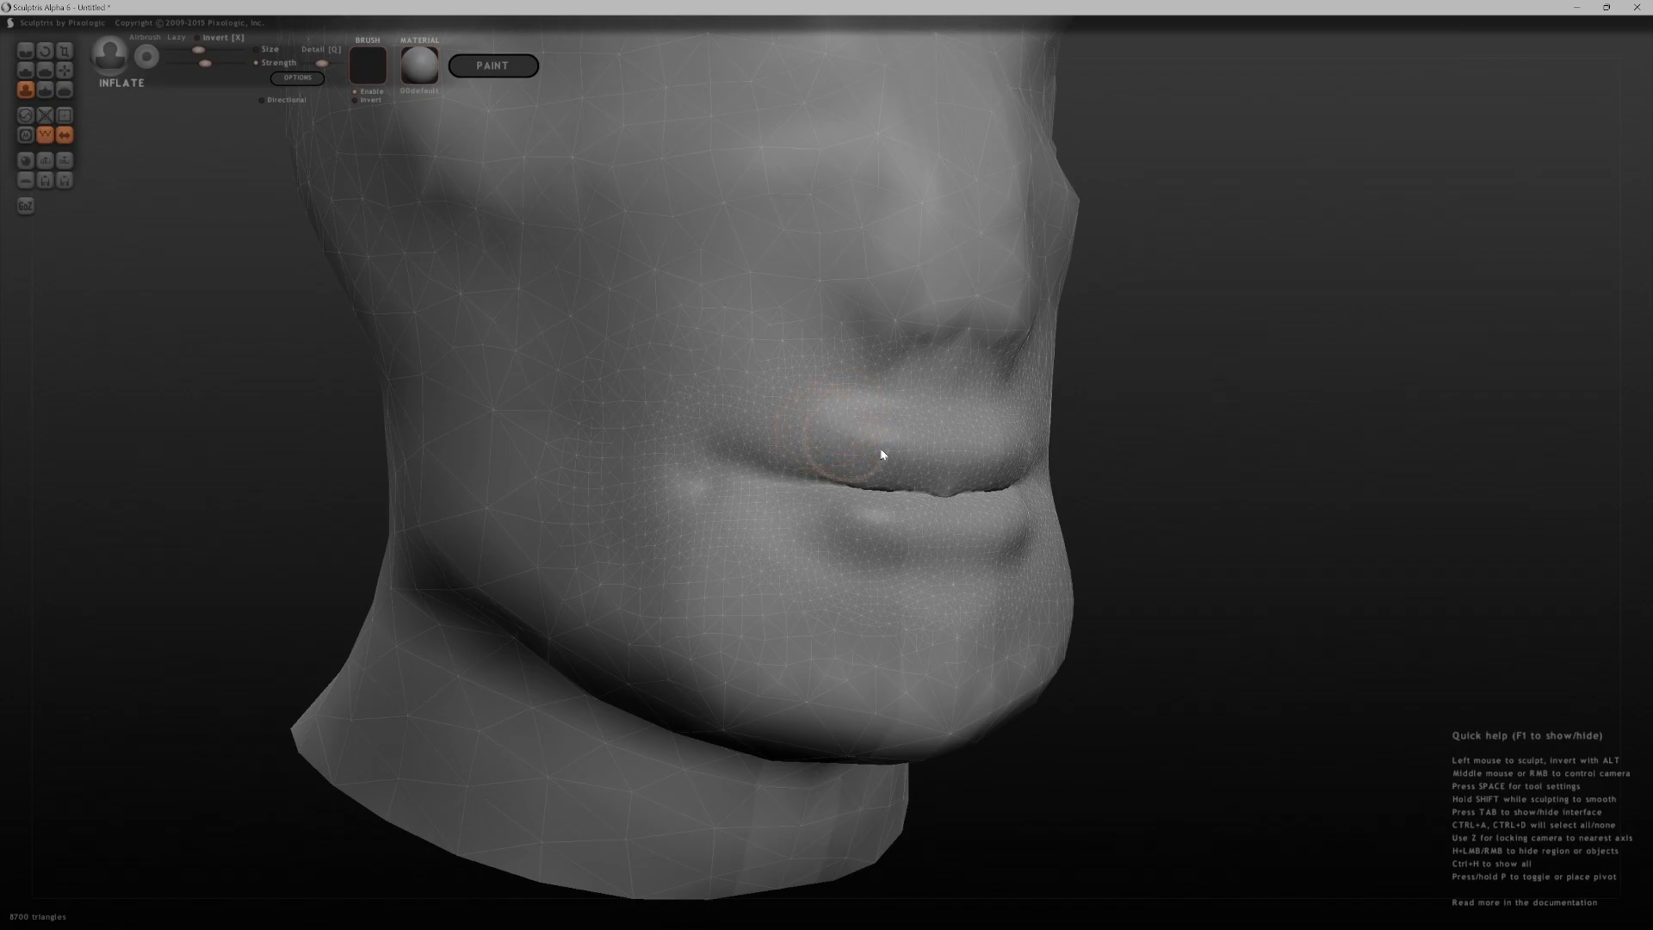
- Smooth the lips along the mouth opening with the Smooth brush
left_click_drag(1225, 525, 1369, 545)
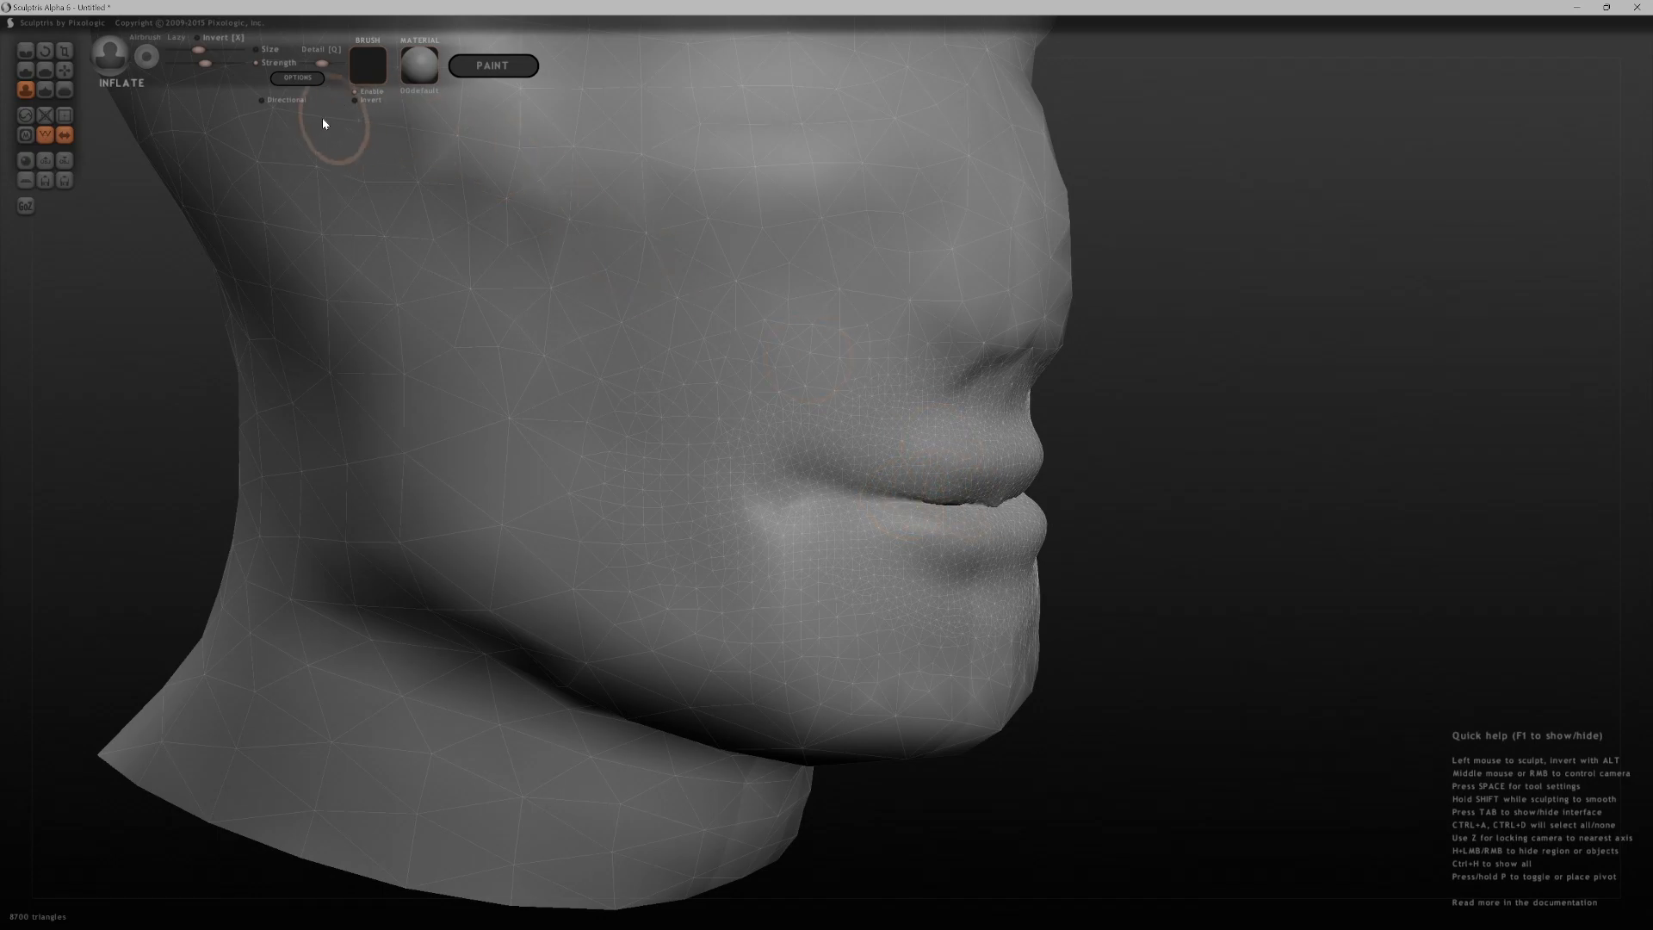
left_click(65, 88)
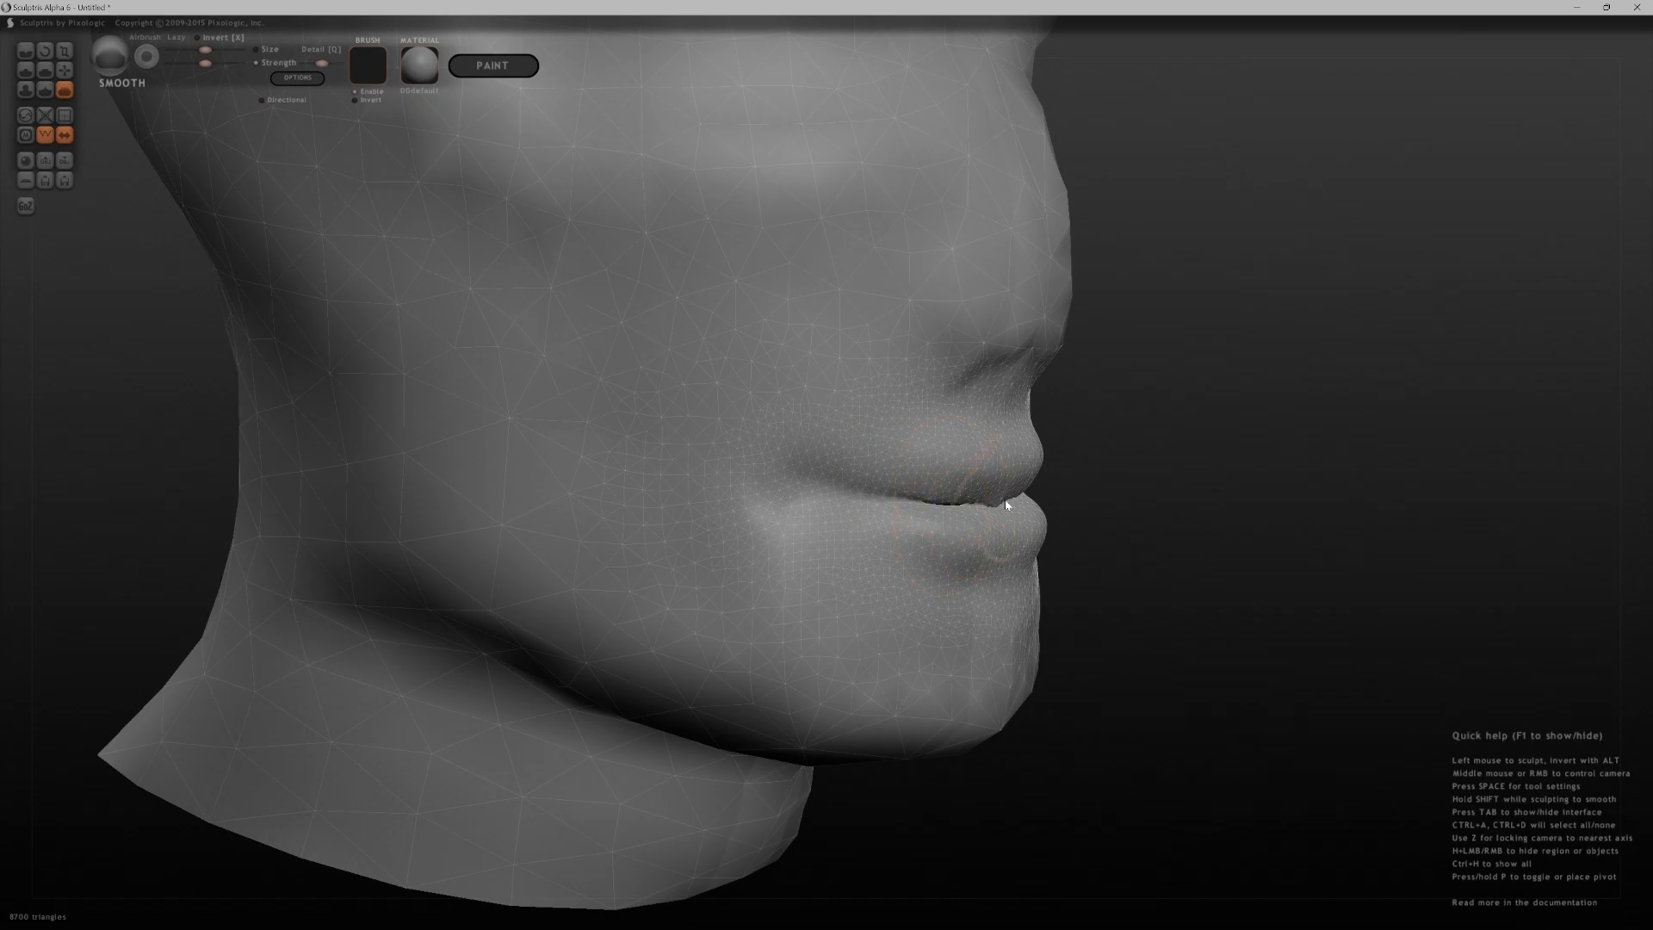
left_click_drag(1152, 479, 992, 484)
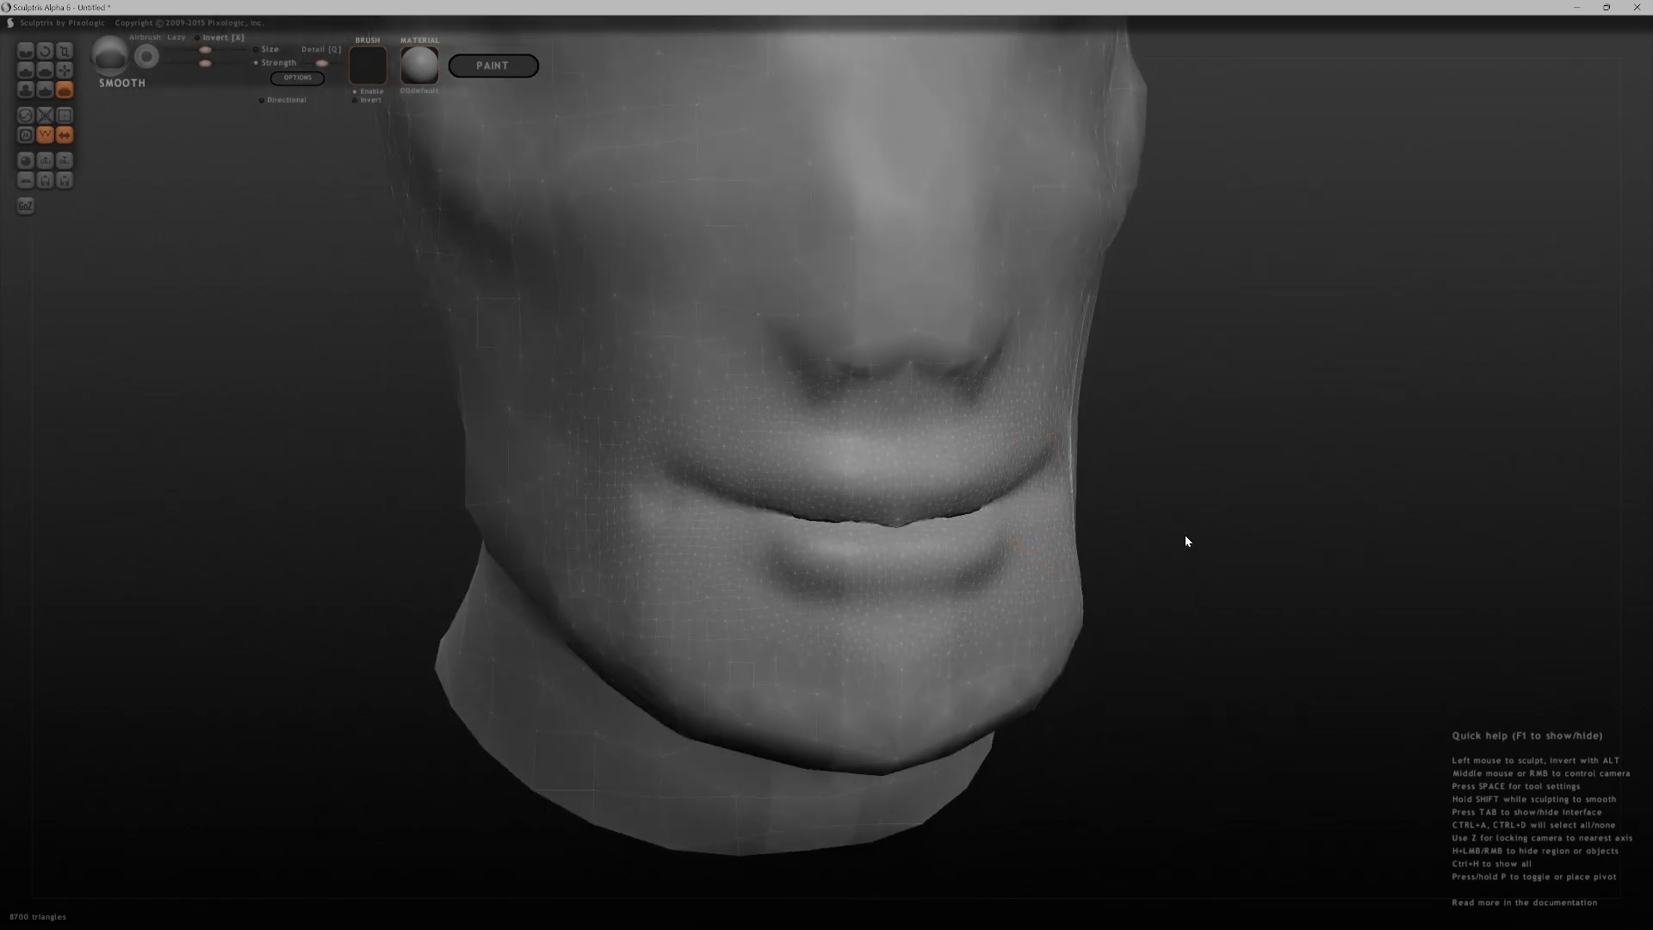
- Hide the wireframe and carve the nostril wings and the underside of the nose with the Crease brush
left_click(25, 49)
mouse_move(808, 259)
left_mouse_down()
mouse_move(772, 286)
mouse_move(767, 353)
mouse_move(802, 368)
left_mouse_up()
key("w")
mouse_move(923, 428)
right_mouse_down()
mouse_move(1315, 425)
mouse_move(1152, 382)
right_mouse_up()
key("ctrl+z")
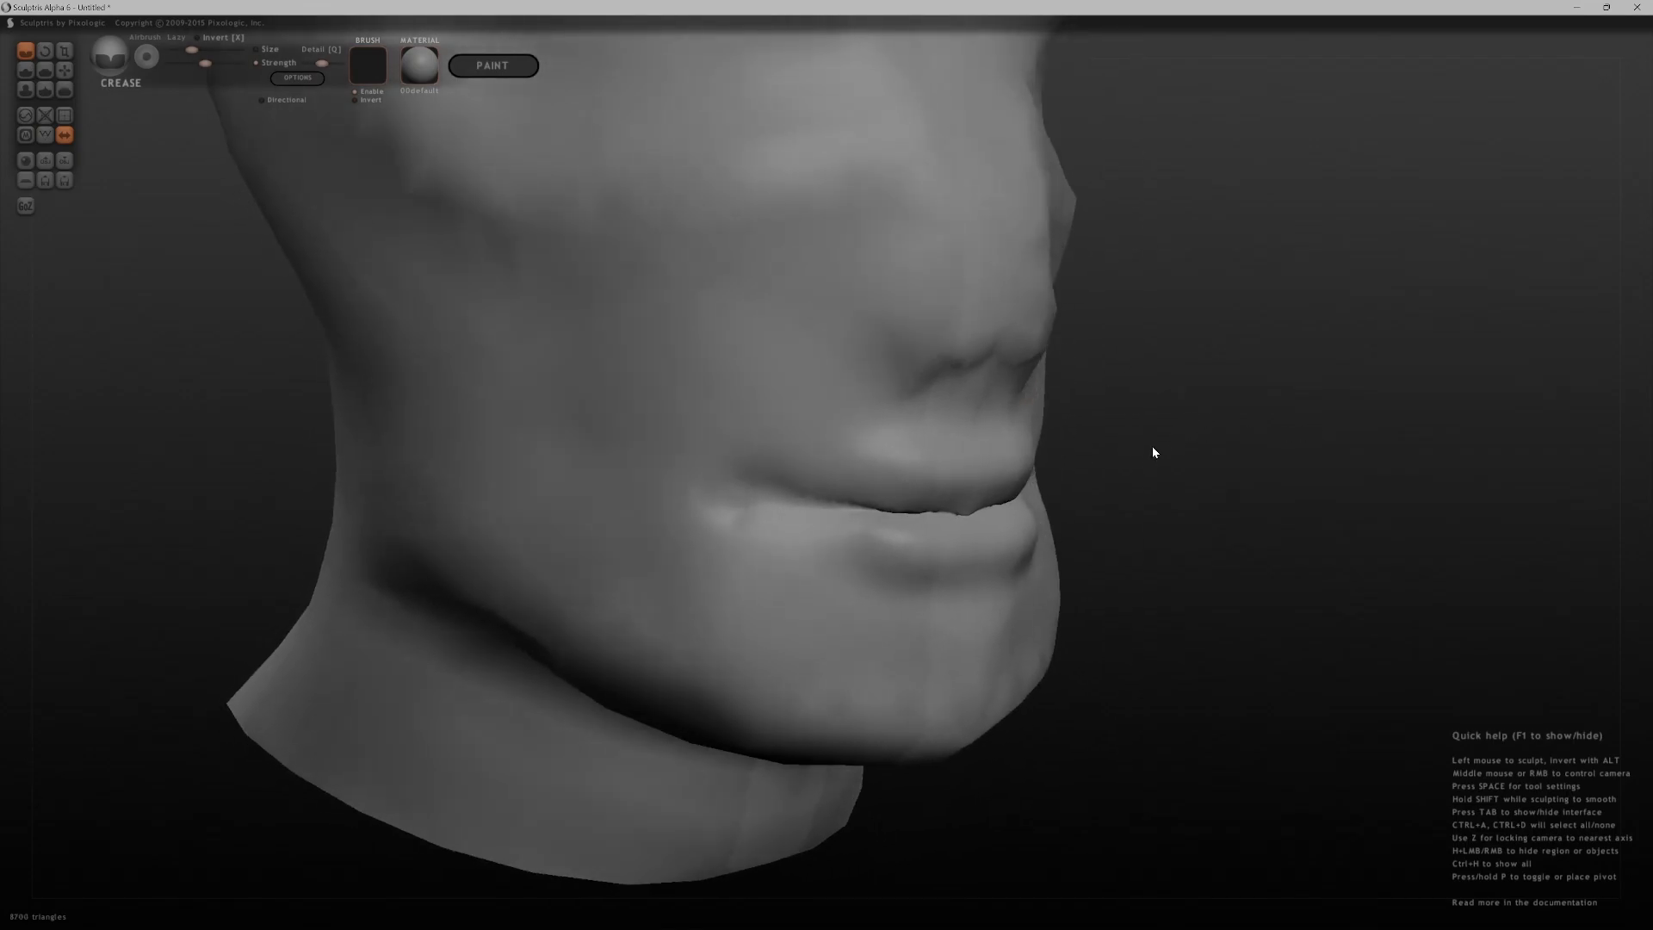
mouse_move(1183, 522)
right_mouse_down("alt")
mouse_move(1048, 633)
mouse_move(1057, 506)
mouse_move(1050, 583)
mouse_move(1043, 558)
right_mouse_up("alt")
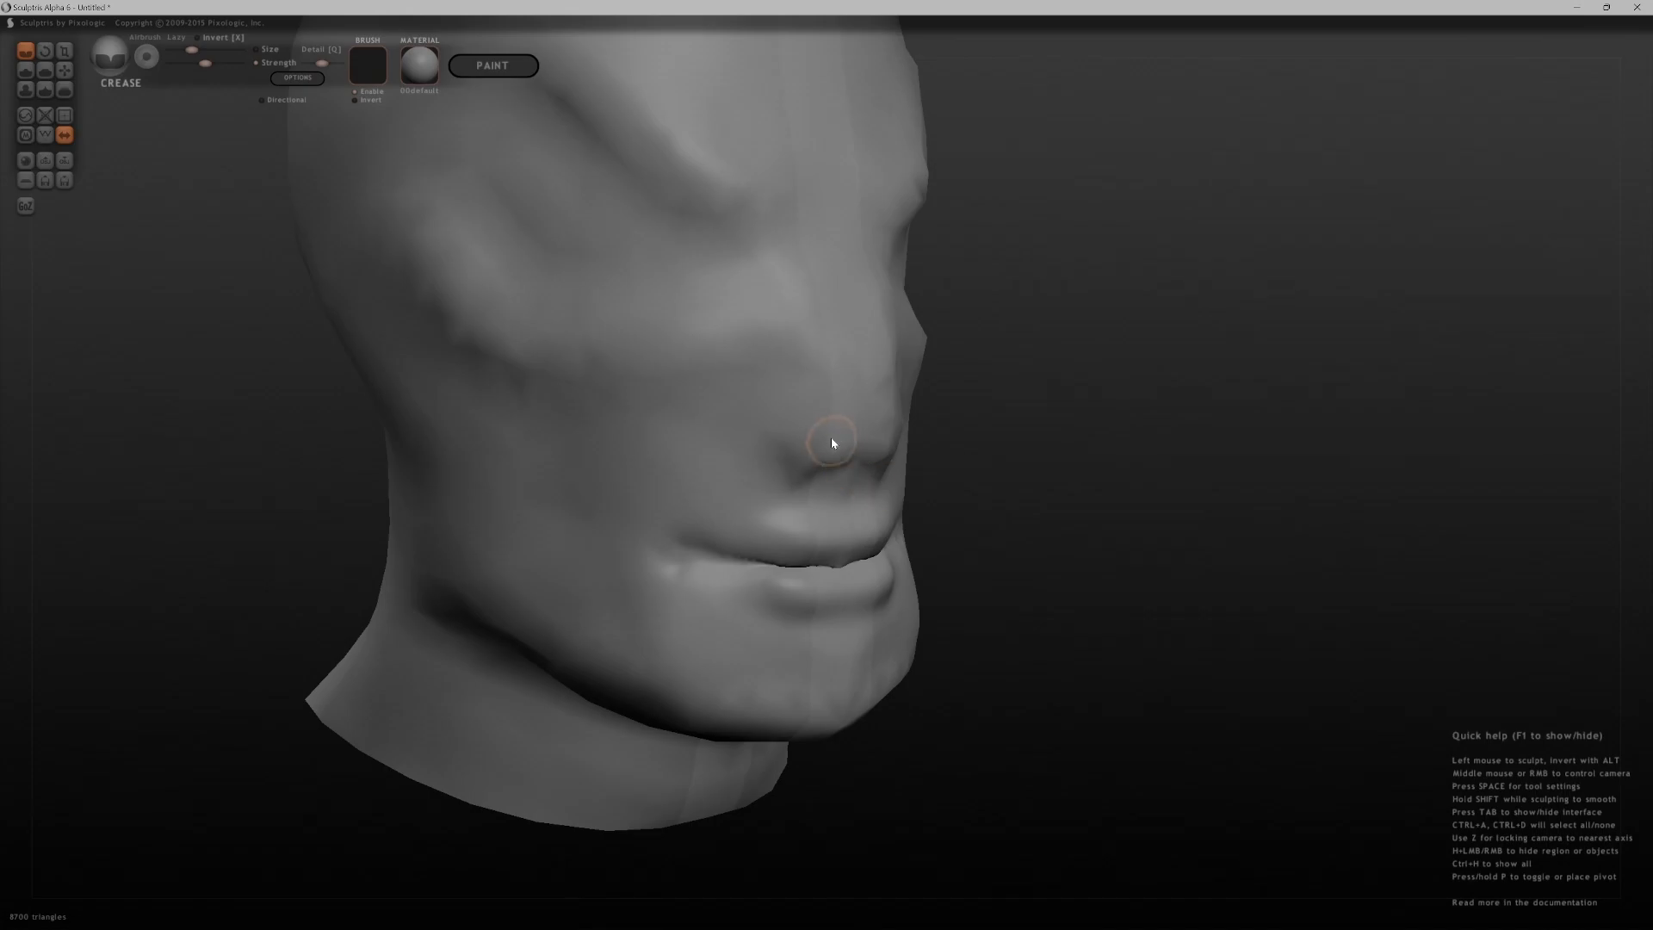
mouse_move(831, 443)
left_mouse_down()
mouse_move(804, 411)
mouse_move(769, 456)
mouse_move(801, 407)
left_mouse_up()
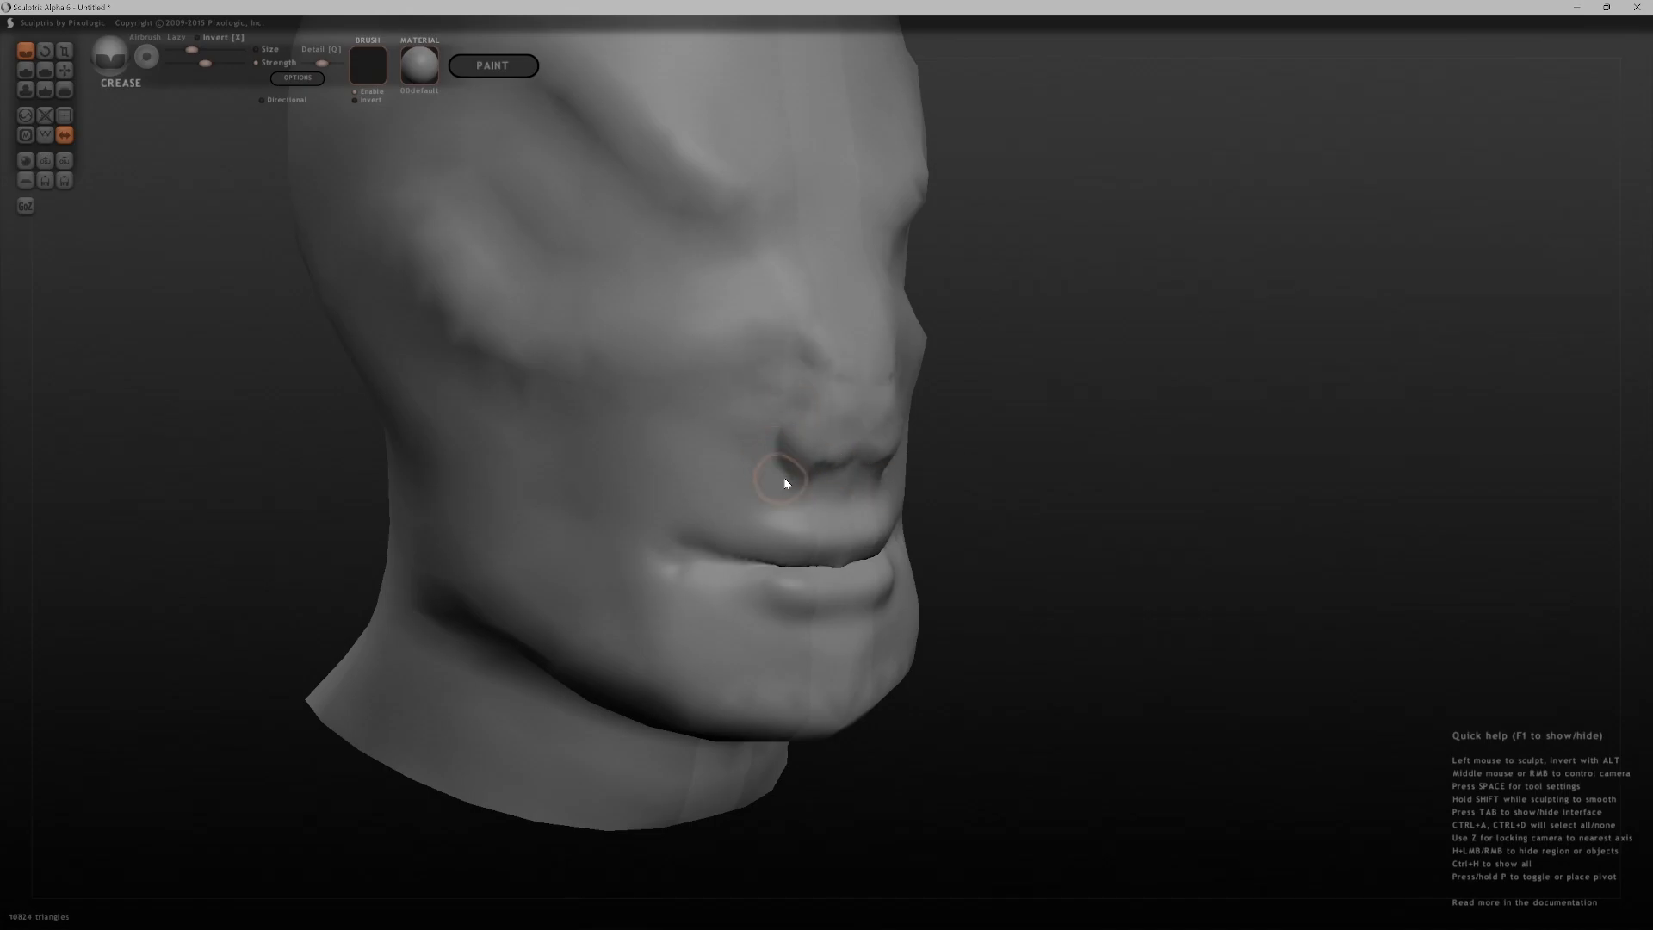
mouse_move(806, 484)
left_mouse_down()
mouse_move(841, 454)
mouse_move(801, 479)
left_mouse_up()
left_click_drag(1011, 454, 885, 412)
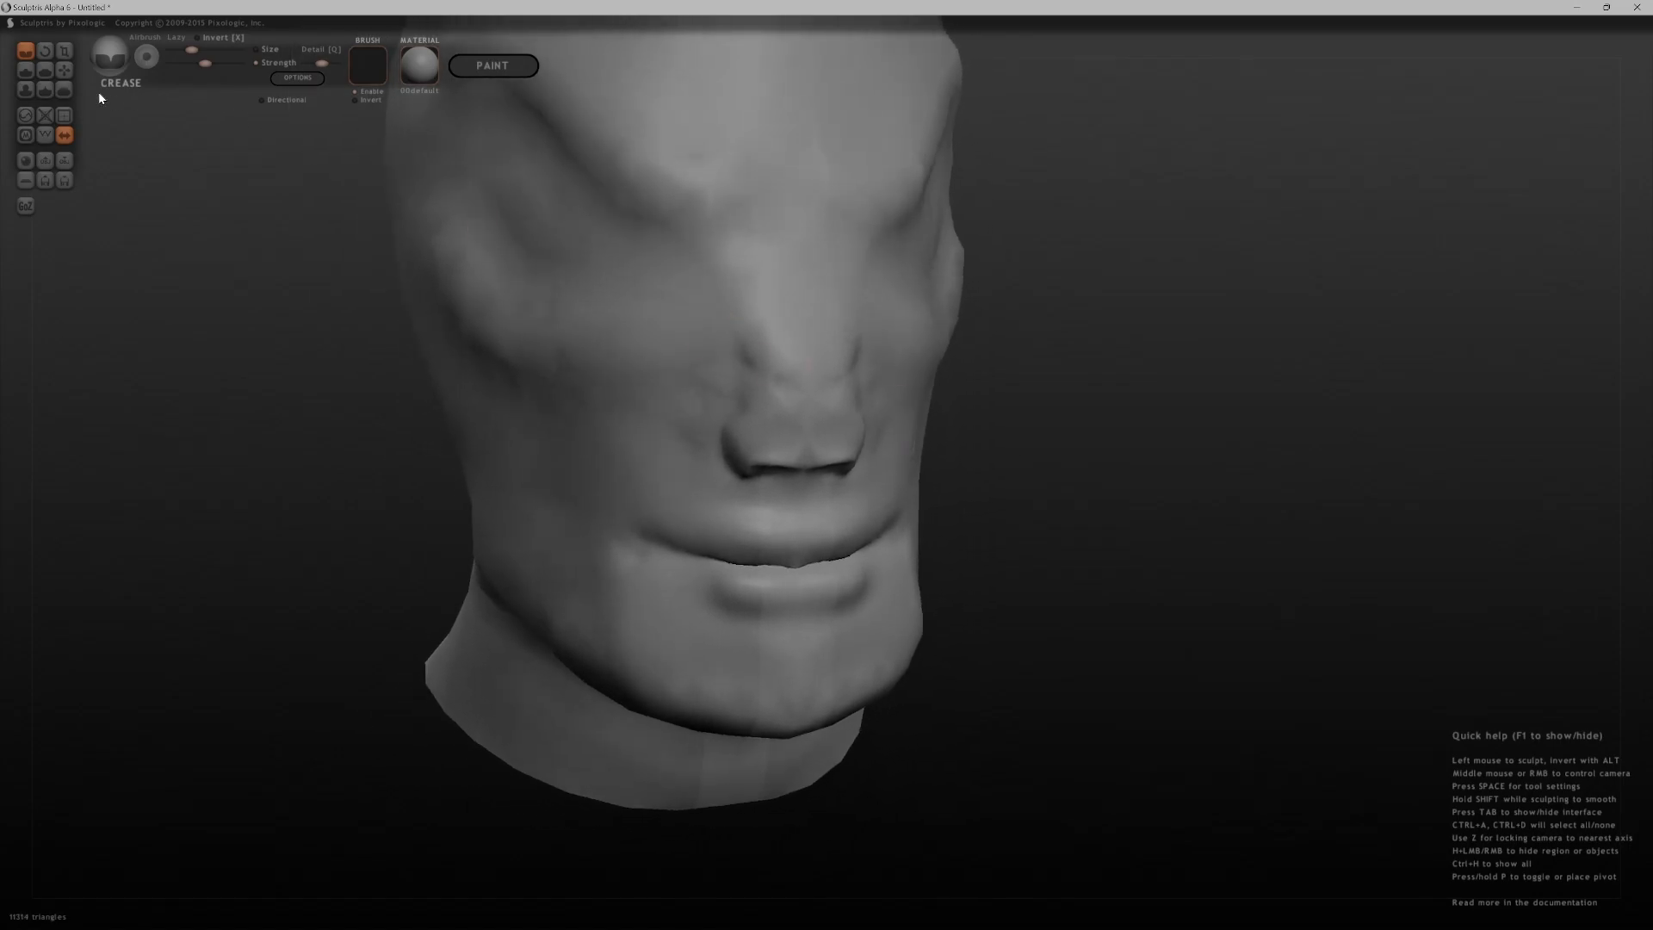
- Build up the bridge and tip of the nose with the Inflate brush
left_click(25, 90)
left_click_drag(807, 384, 806, 398)
left_click_drag(806, 458, 783, 443)
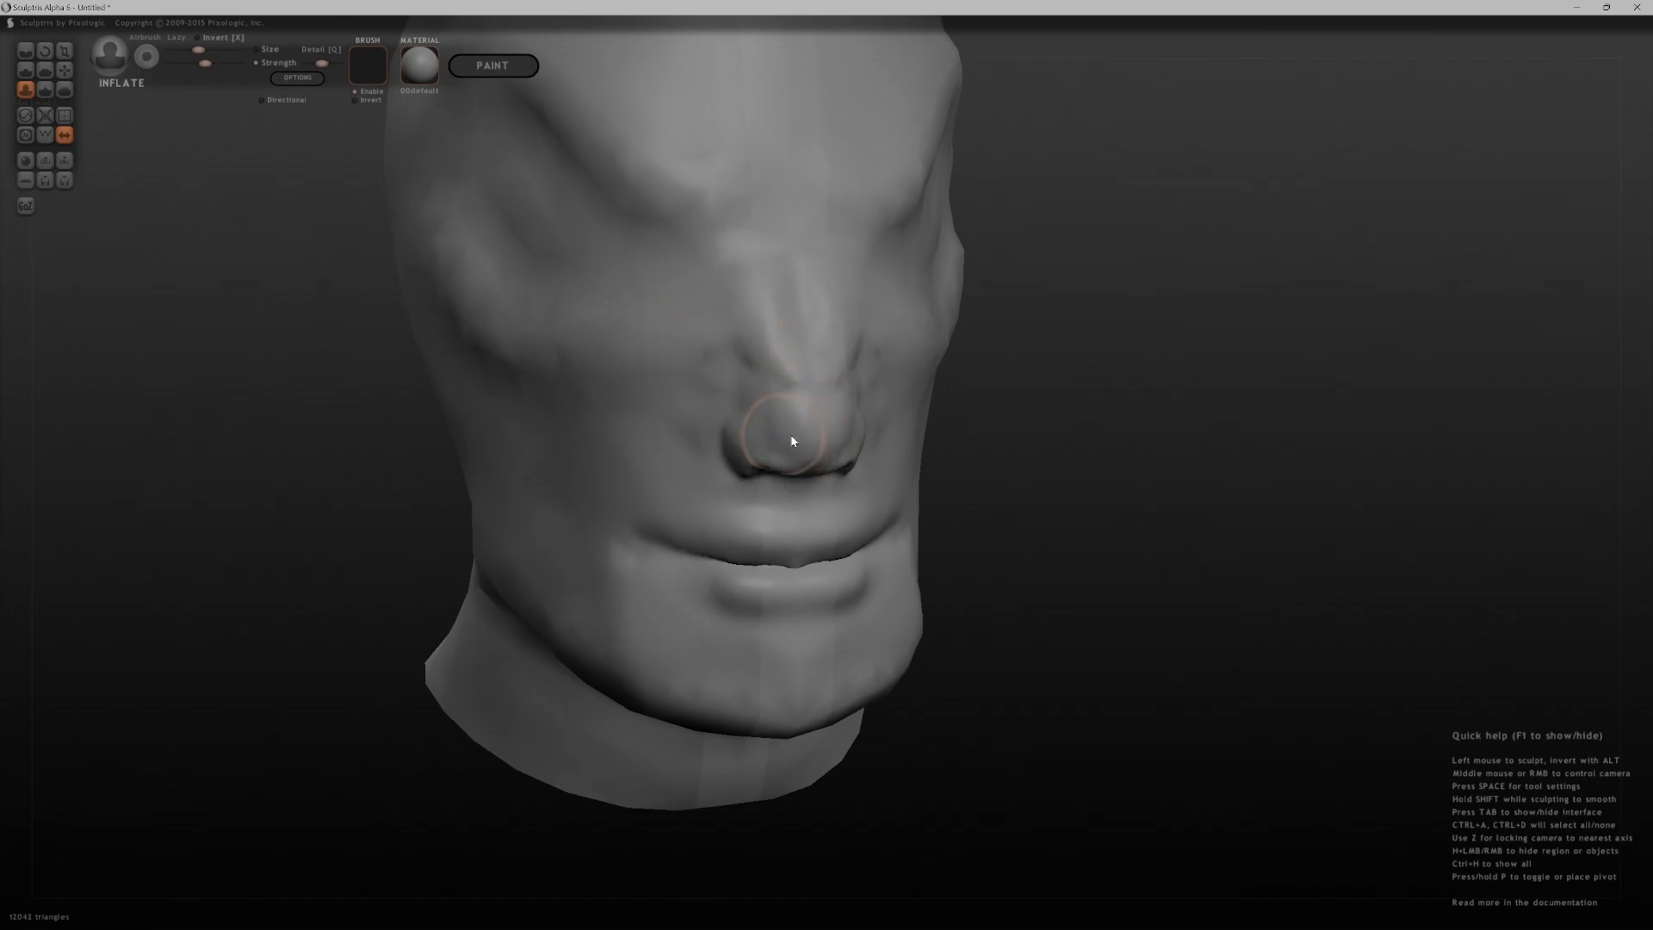
left_click_drag(990, 426, 957, 383)
left_click_drag(996, 319, 961, 434)
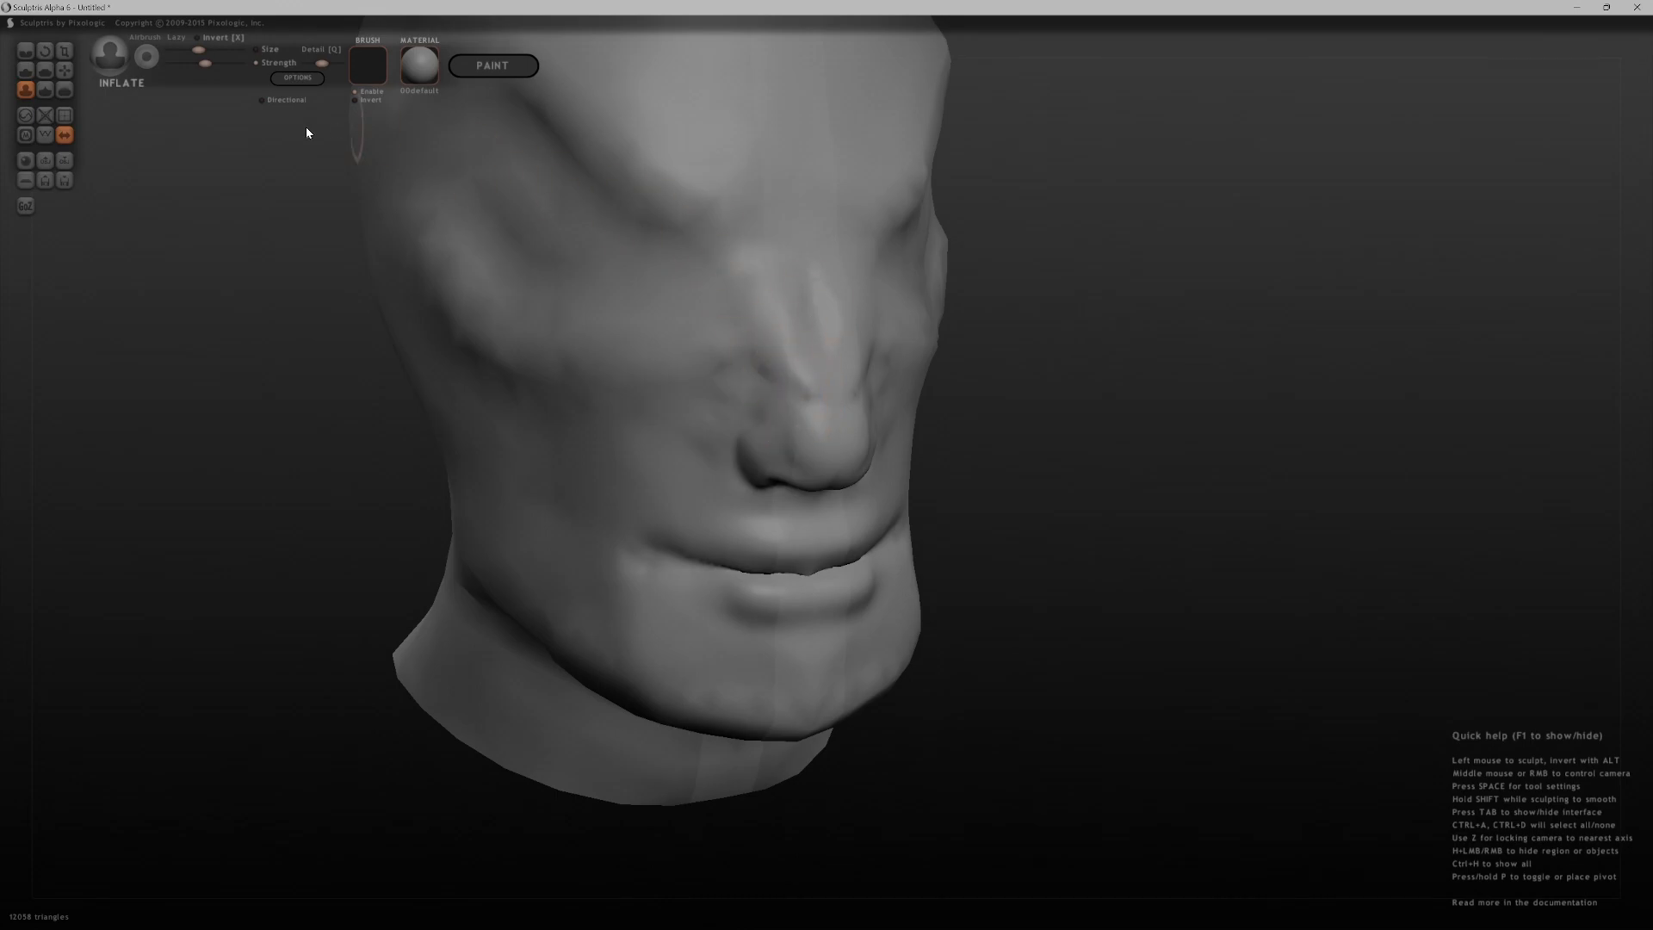
- Simplify the dense mesh around the nose, lips and chin with the Reduce brush
left_click(64, 89)
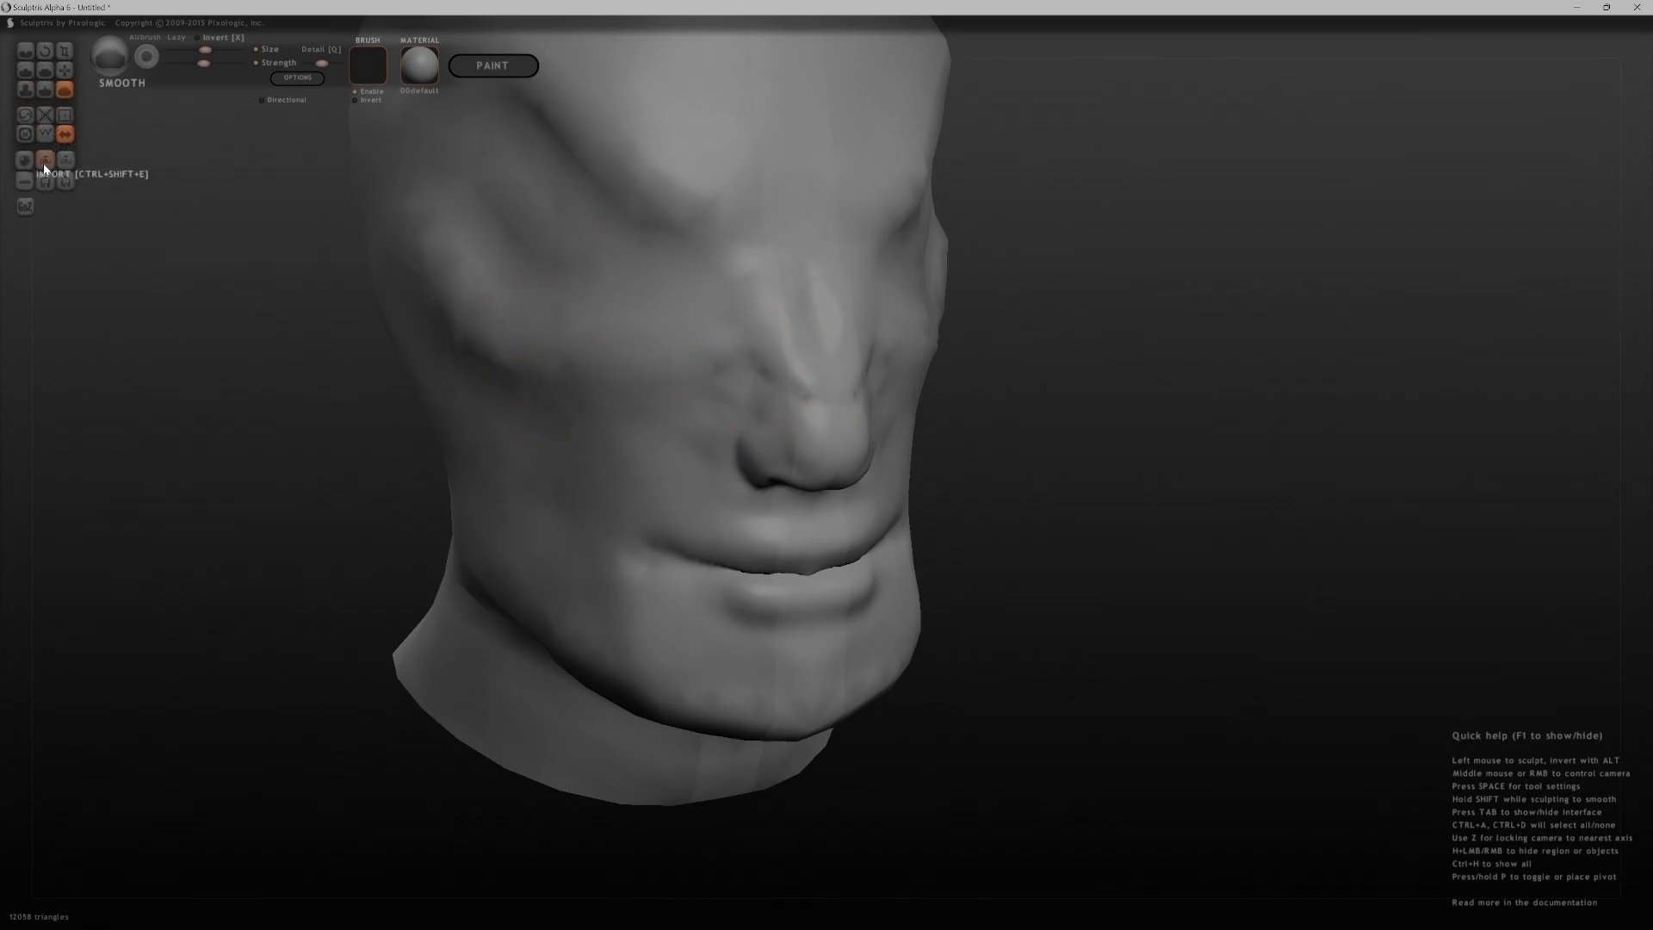
left_click(27, 117)
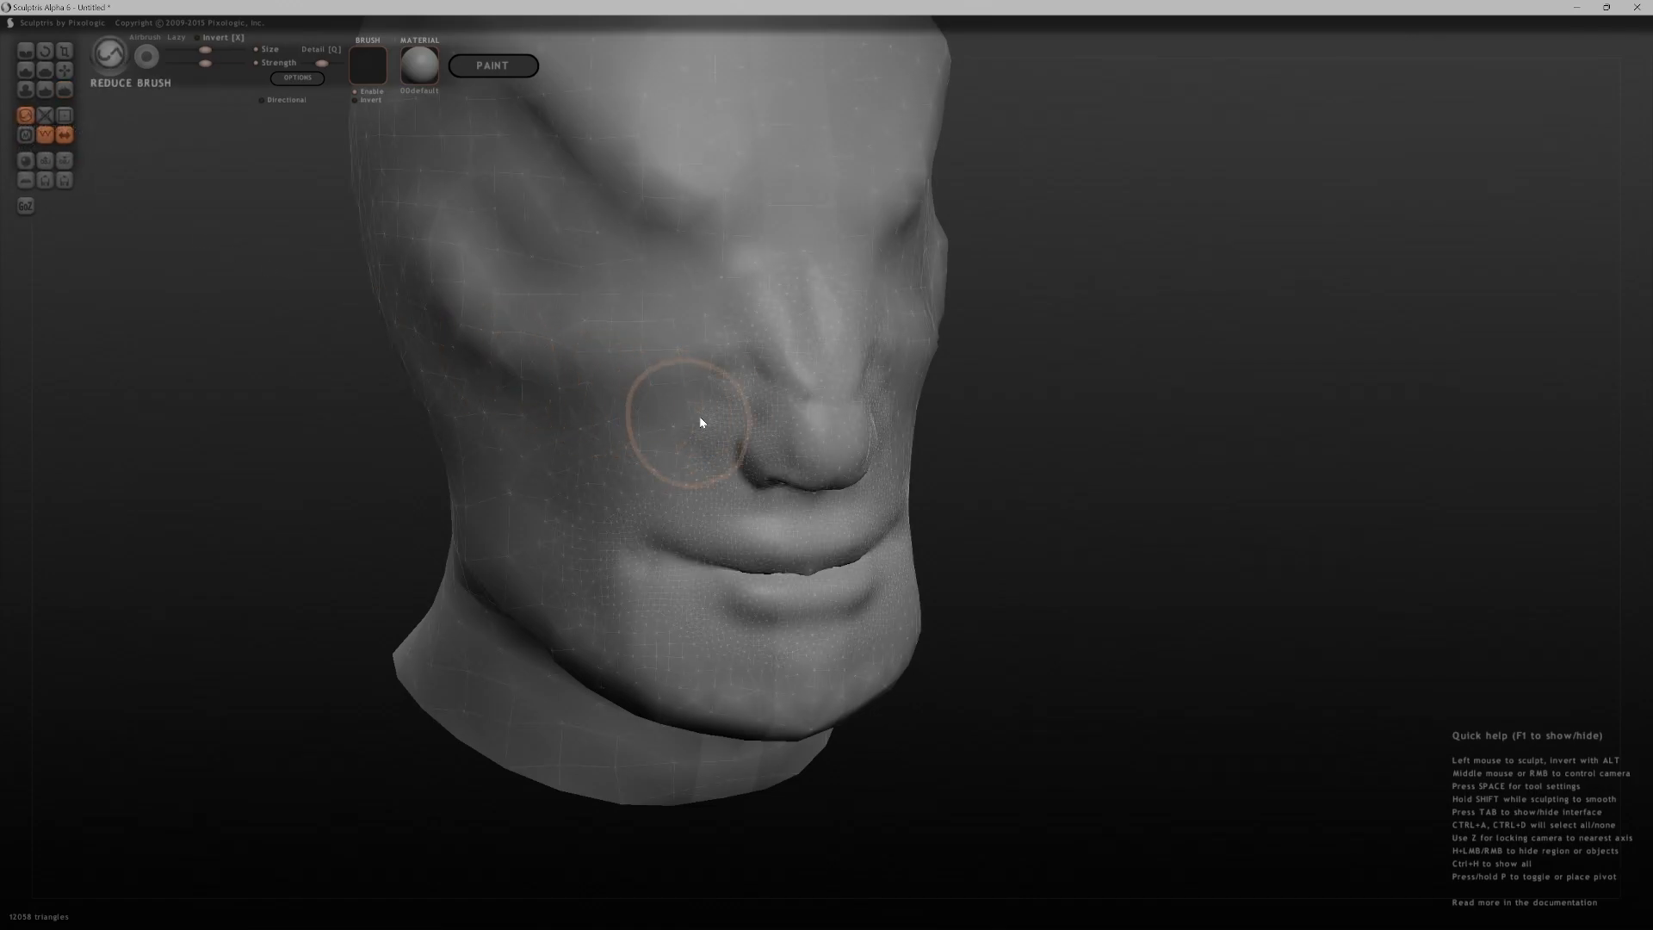
mouse_move(752, 397)
left_mouse_down()
mouse_move(780, 407)
mouse_move(740, 435)
left_mouse_up()
mouse_move(797, 289)
left_mouse_down()
mouse_move(749, 358)
mouse_move(675, 683)
mouse_move(664, 509)
mouse_move(786, 546)
mouse_move(543, 505)
mouse_move(614, 615)
mouse_move(729, 677)
mouse_move(690, 468)
mouse_move(712, 531)
mouse_move(792, 607)
left_mouse_up()
mouse_move(1077, 478)
left_mouse_down()
mouse_move(1203, 483)
mouse_move(1103, 455)
mouse_move(1113, 476)
left_mouse_up()
scroll(1088, 520, "up", 6)
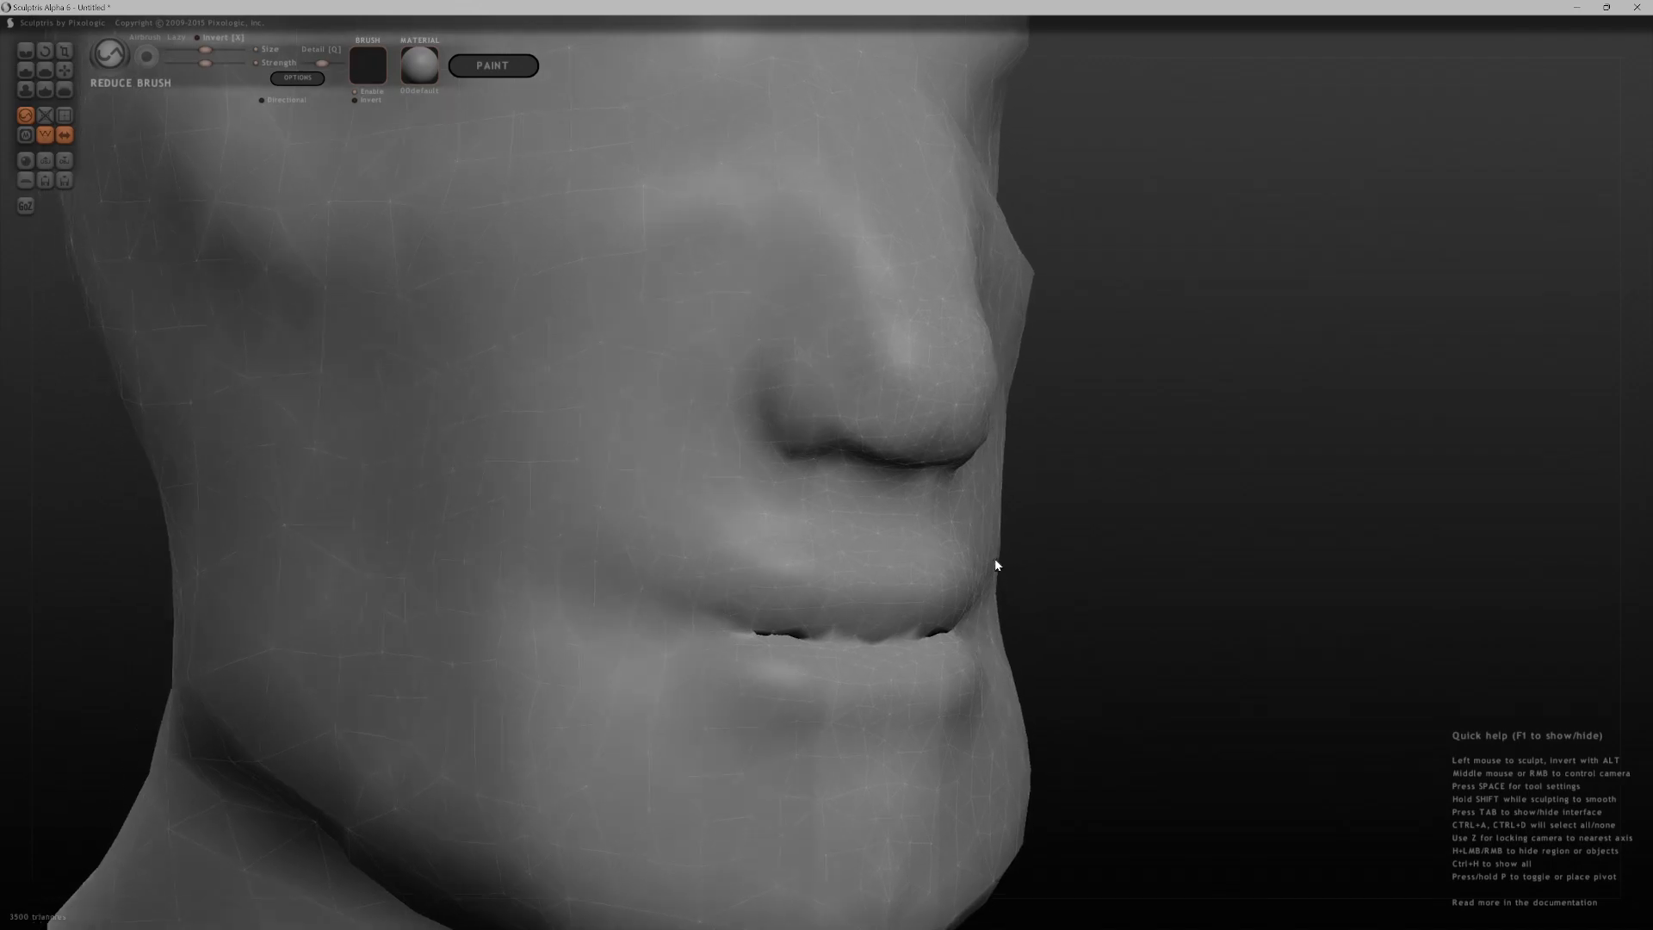
left_click_drag(995, 565, 975, 567)
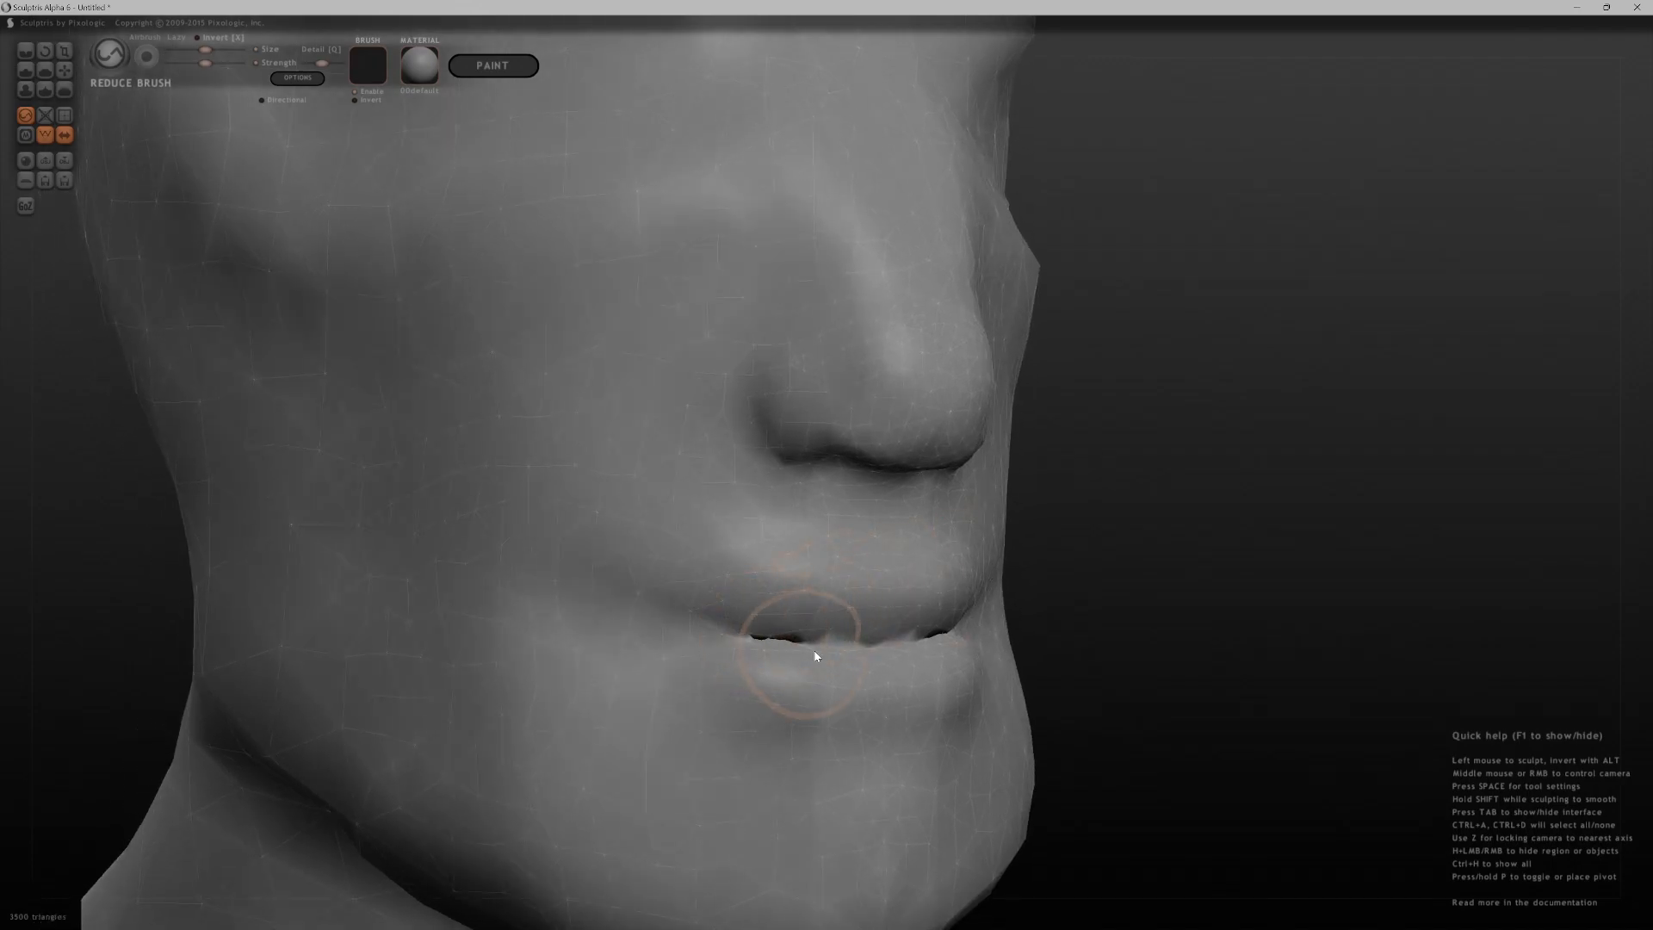
left_click_drag(734, 523, 969, 549)
left_click_drag(1128, 564, 1058, 568)
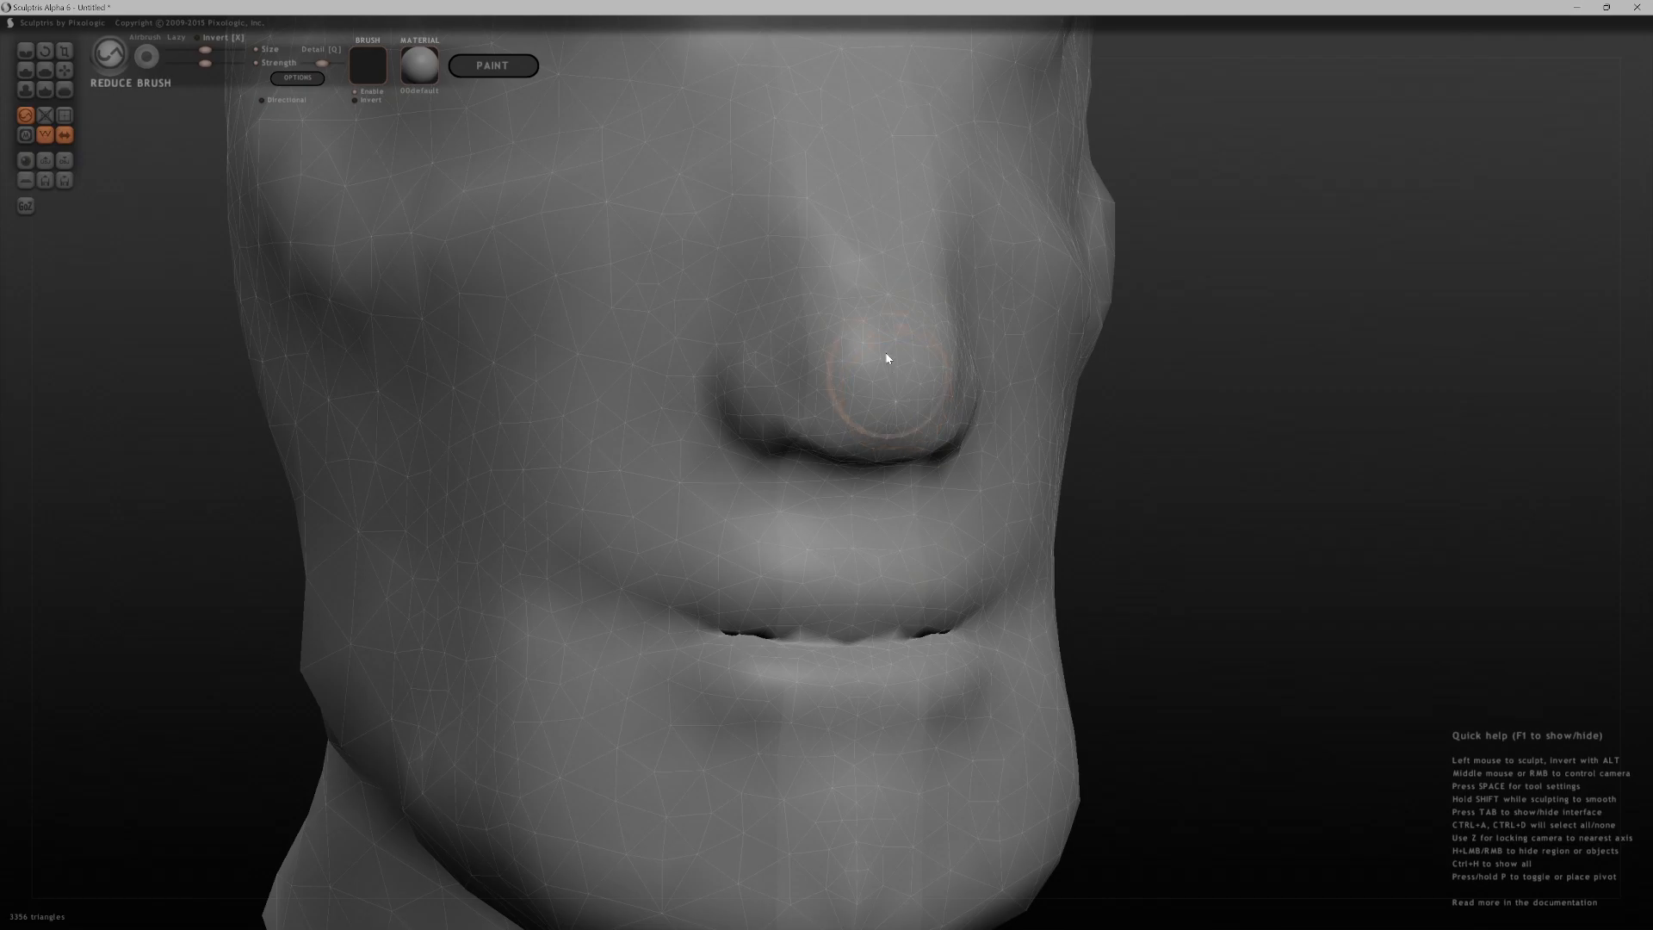
mouse_move(843, 334)
left_mouse_down()
mouse_move(835, 310)
mouse_move(860, 396)
mouse_move(844, 389)
left_mouse_up()
- Deepen the eye sockets under the brows and indent the temples with a larger, lower-detail Crease brush
scroll(1205, 658, "down", 5)
scroll(1055, 414, "up", 3)
scroll(1040, 487, "down", 1)
middle_click_drag(1040, 487, 1047, 590, "alt")
middle_click_drag(1068, 577, 1017, 557)
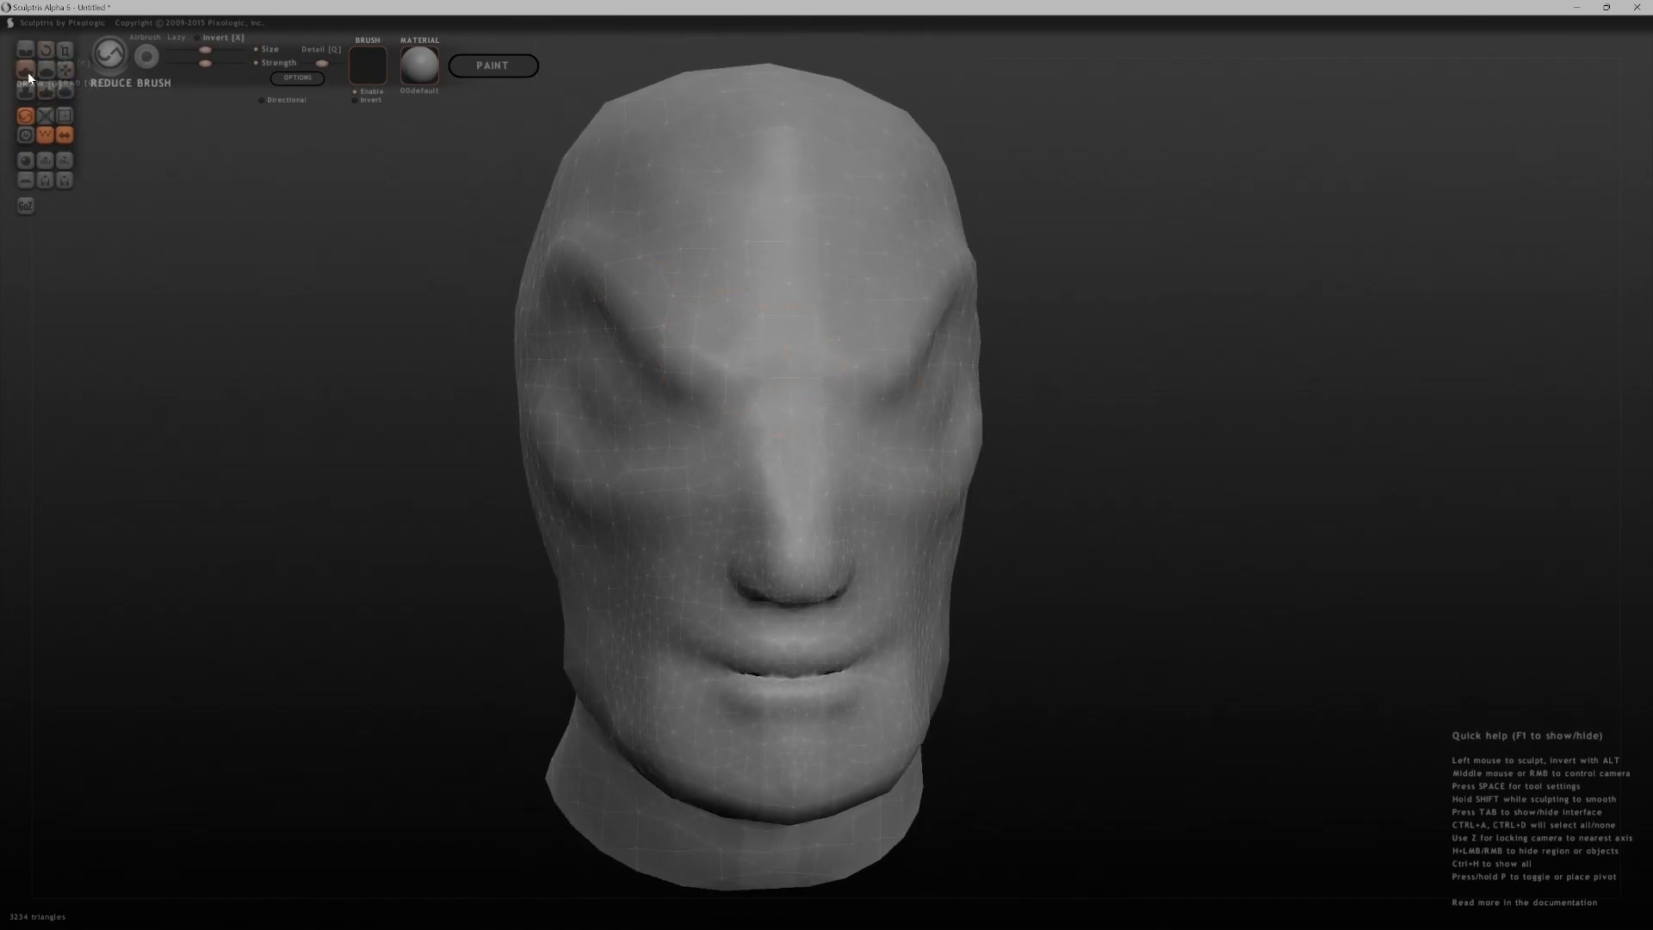
left_click(25, 50)
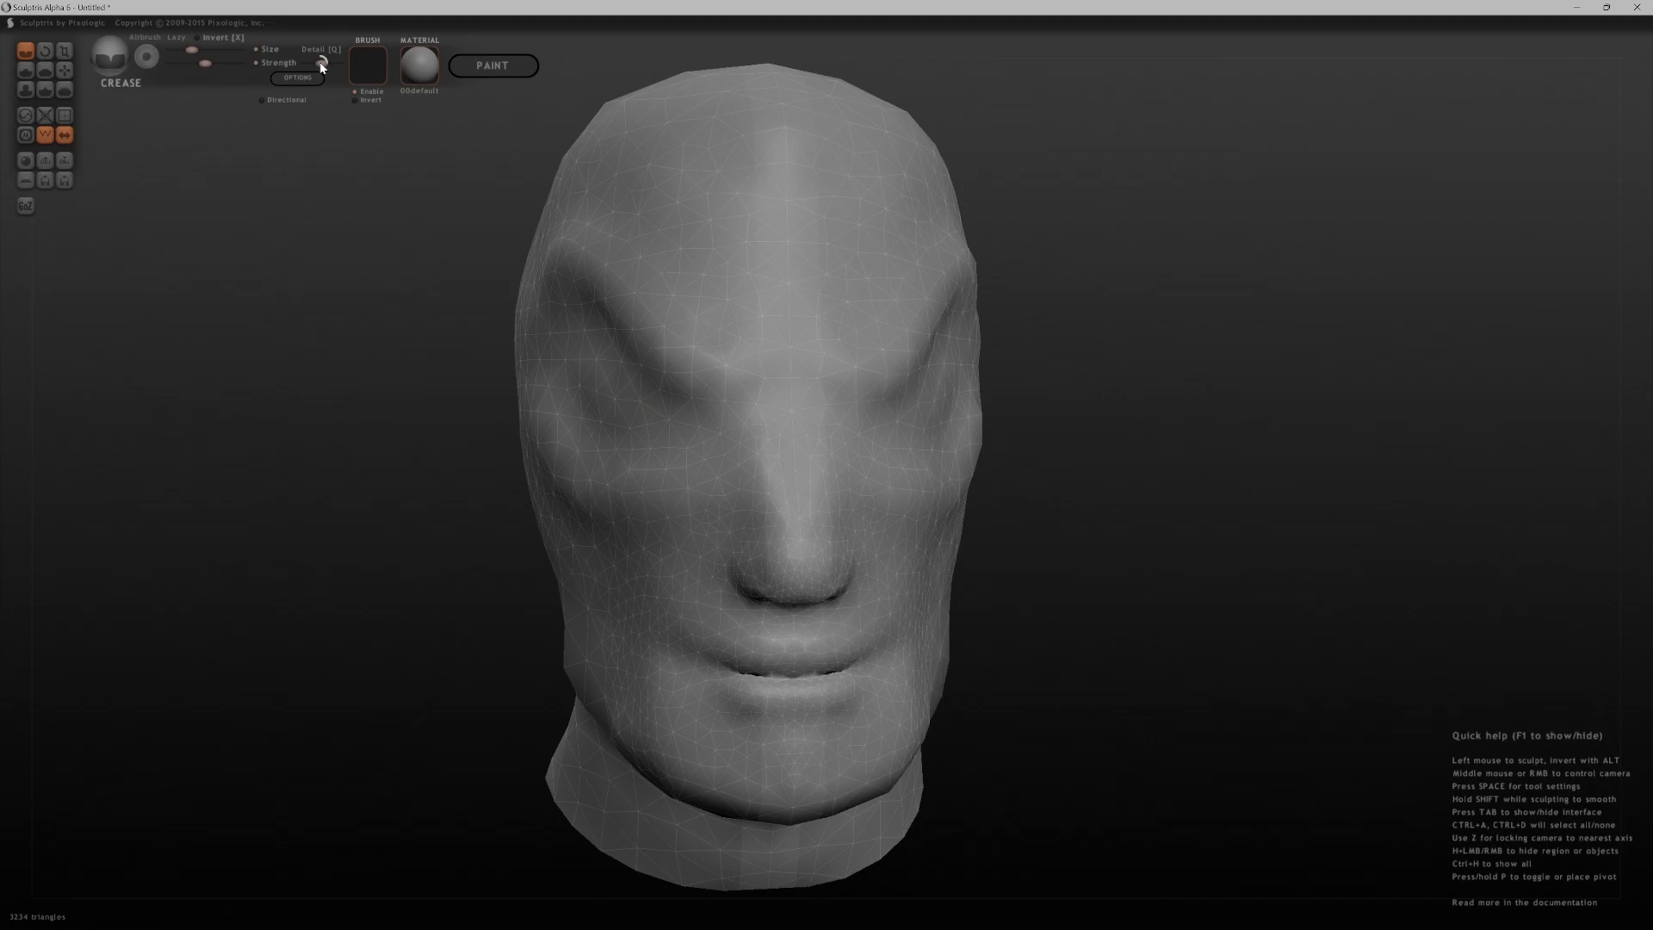
key("space")
left_click_drag(530, 508, 529, 510)
scroll(653, 390, "up", 4)
mouse_move(631, 375)
left_mouse_down()
mouse_move(685, 411)
mouse_move(756, 402)
mouse_move(649, 369)
mouse_move(694, 436)
mouse_move(635, 442)
mouse_move(732, 418)
mouse_move(630, 372)
mouse_move(578, 381)
mouse_move(598, 397)
mouse_move(591, 369)
mouse_move(634, 370)
mouse_move(579, 380)
mouse_move(564, 324)
mouse_move(545, 327)
mouse_move(581, 316)
left_mouse_up()
left_click_drag(1086, 331, 1127, 387)
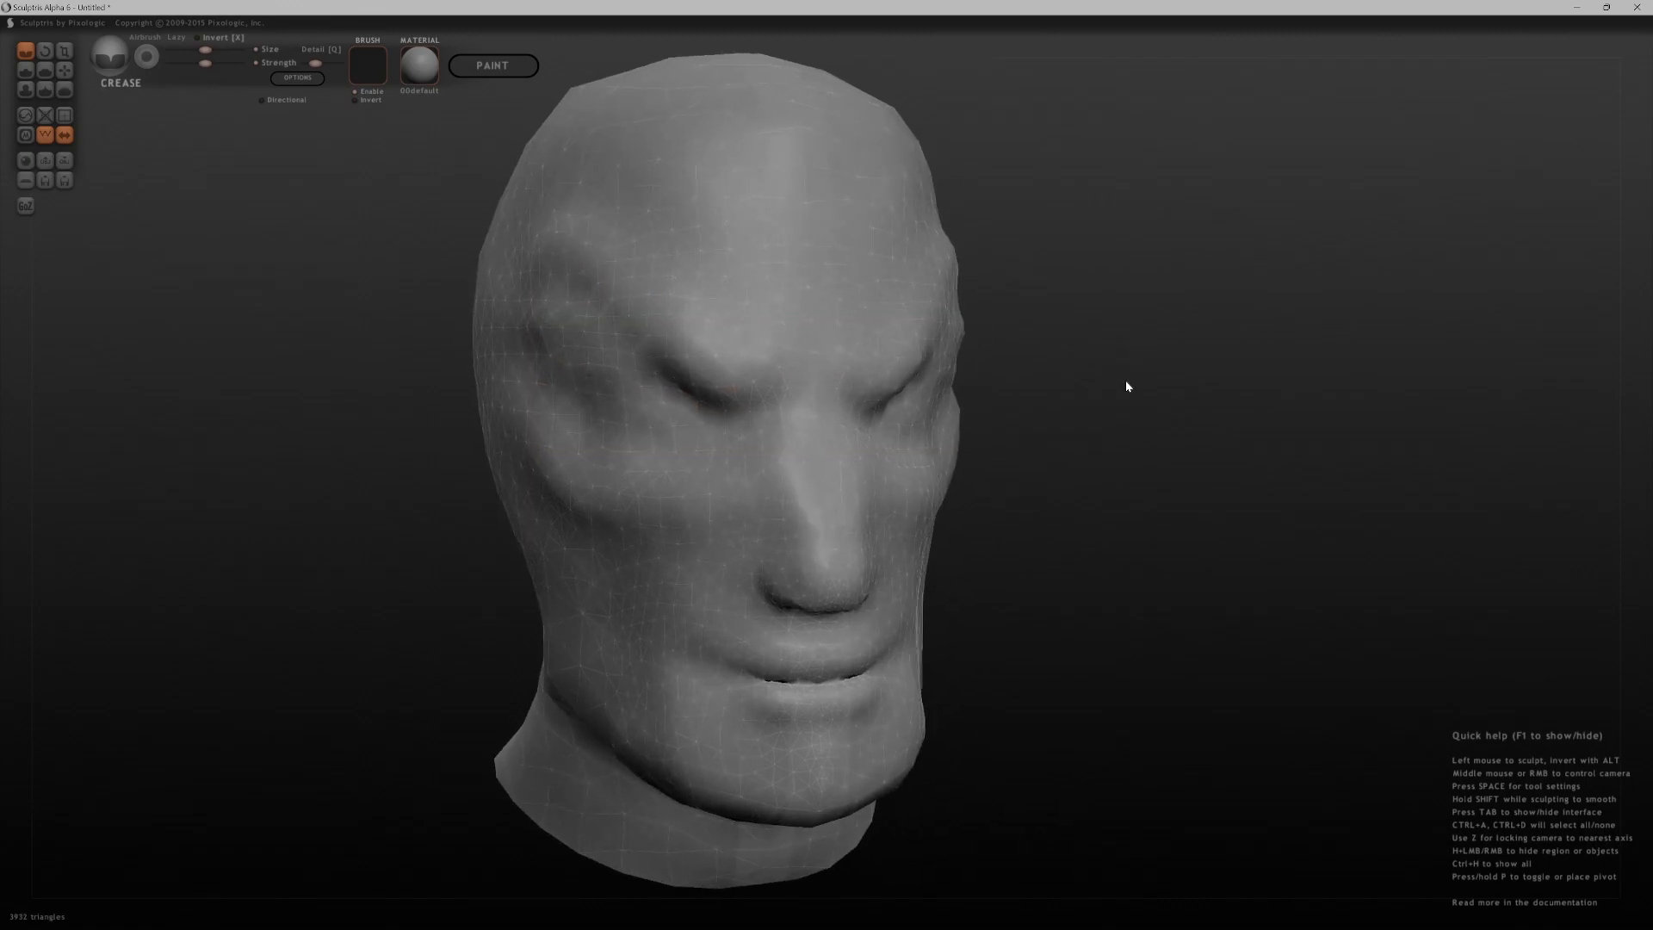
- Carve the rear jaw angle and the jawline below the cheek from the side view, using a smaller Crease brush
mouse_move(1096, 599)
left_mouse_down("alt")
mouse_move(1081, 505)
mouse_move(1008, 405)
mouse_move(990, 502)
mouse_move(1003, 553)
mouse_move(1258, 513)
mouse_move(949, 484)
mouse_move(1013, 591)
mouse_move(1069, 462)
mouse_move(1321, 491)
mouse_move(697, 477)
mouse_move(1361, 483)
mouse_move(1092, 483)
left_mouse_up("alt")
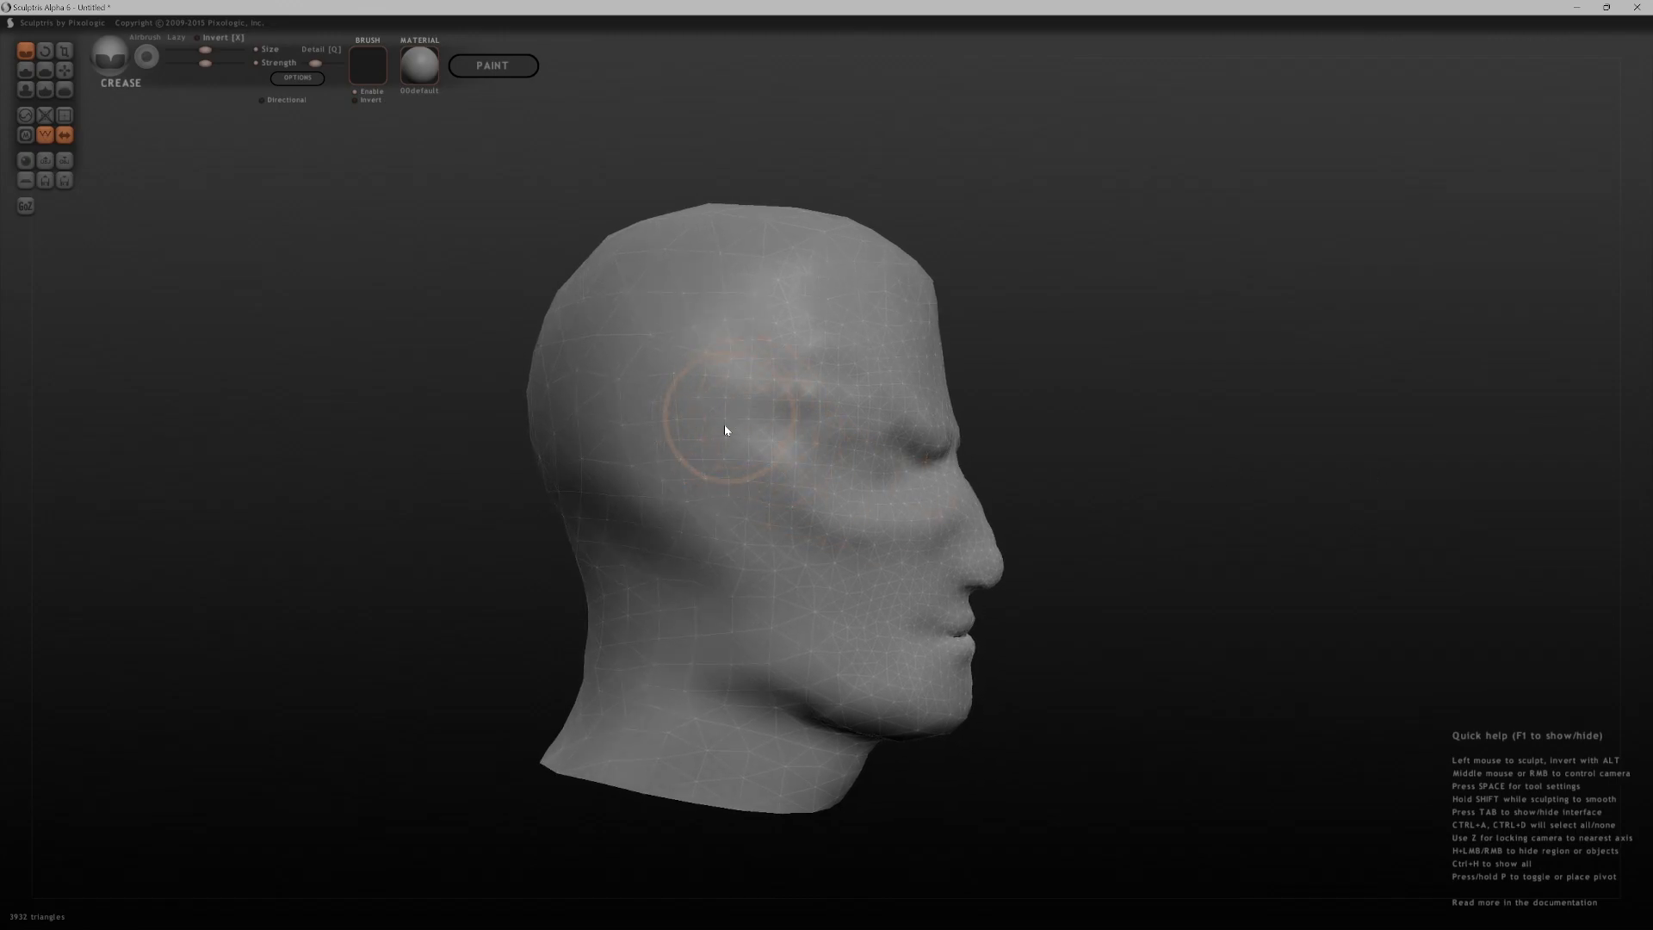
mouse_move(690, 504)
left_mouse_down()
mouse_move(701, 620)
mouse_move(723, 589)
mouse_move(732, 610)
mouse_move(724, 595)
left_mouse_up()
scroll(733, 583, "down", 5)
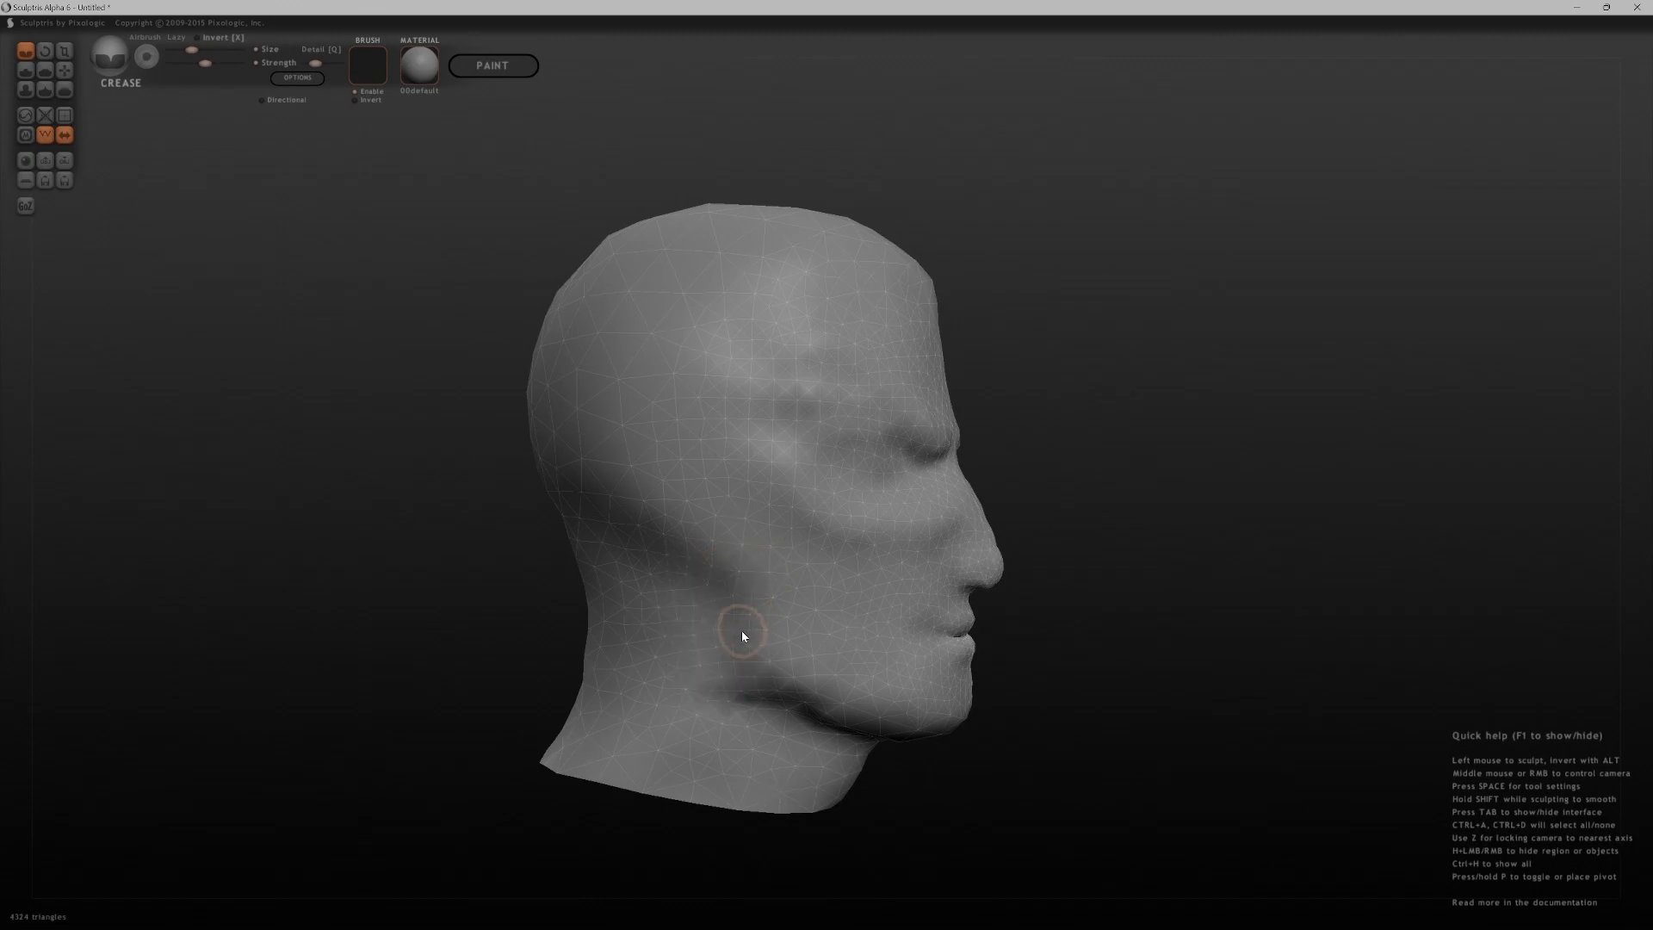
key("space")
left_click_drag(725, 618, 767, 685)
left_click_drag(842, 729, 864, 729)
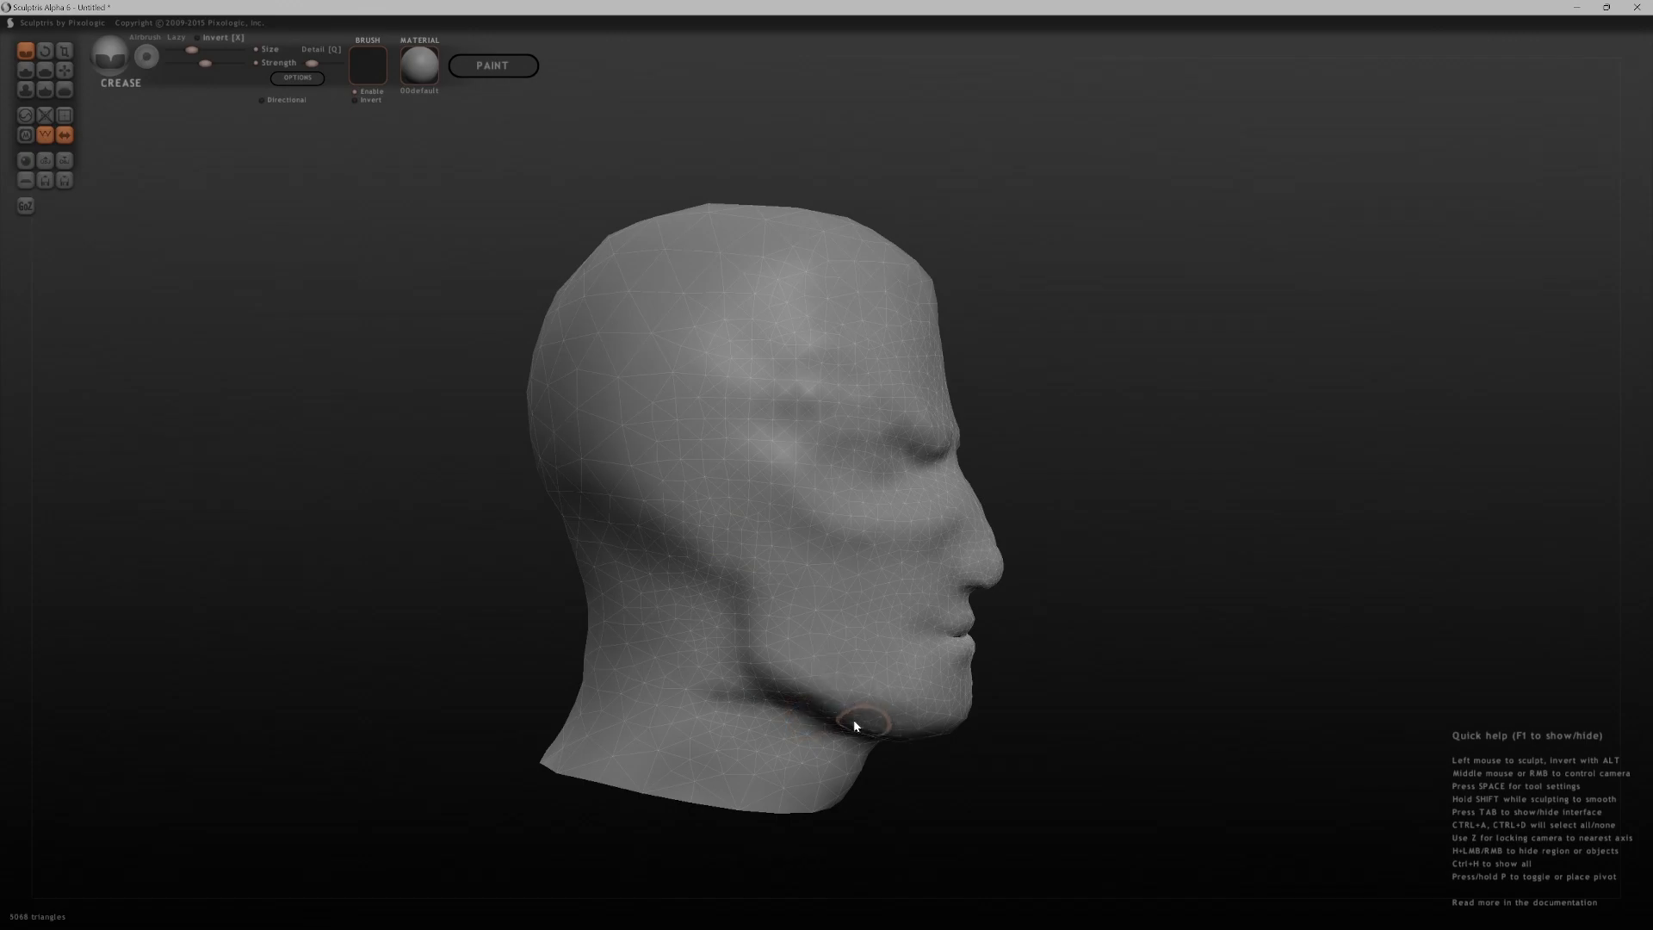
mouse_move(775, 612)
left_mouse_down()
mouse_move(761, 644)
mouse_move(844, 701)
mouse_move(930, 721)
left_mouse_up()
- Continue the jaw crease around the underside of the chin to define the chin
middle_click_drag(1014, 722, 849, 709)
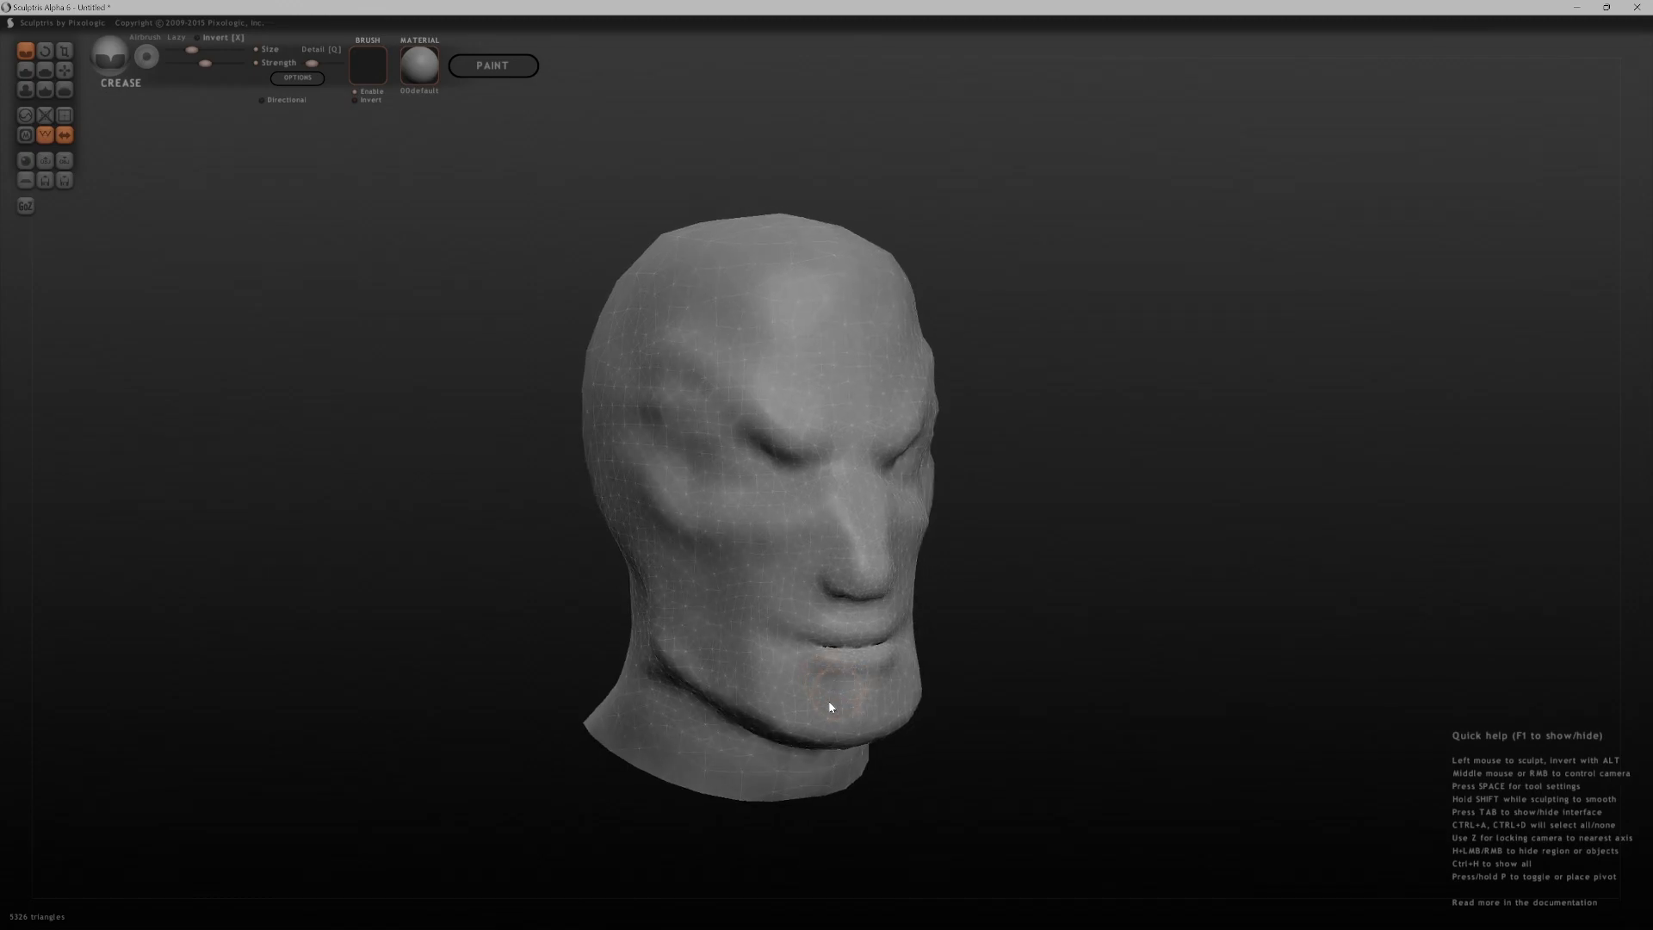
left_click_drag(820, 725, 871, 701)
left_click_drag(793, 737, 800, 732)
- Carve the outline of the ear on the side of the head with the Crease brush
mouse_move(849, 690)
middle_mouse_down()
mouse_move(967, 598)
mouse_move(1136, 608)
mouse_move(982, 612)
mouse_move(1129, 612)
mouse_move(955, 579)
mouse_move(1191, 593)
mouse_move(1174, 612)
mouse_move(1199, 586)
mouse_move(1355, 597)
mouse_move(1283, 590)
middle_mouse_up()
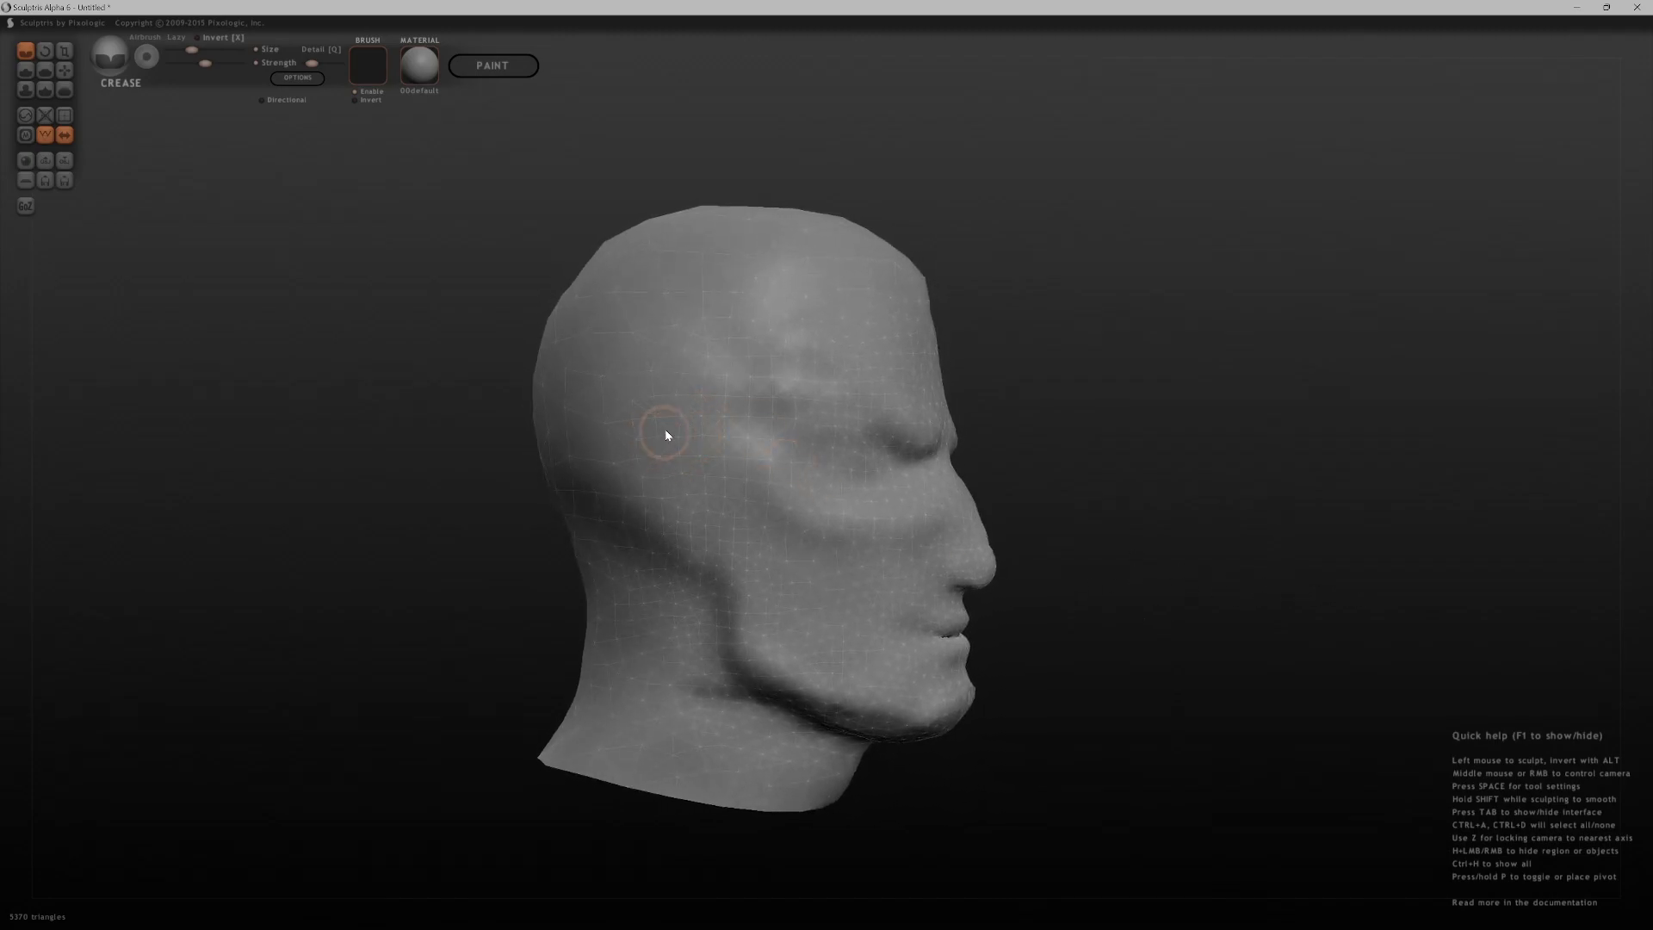
middle_click_drag(1103, 409, 882, 428)
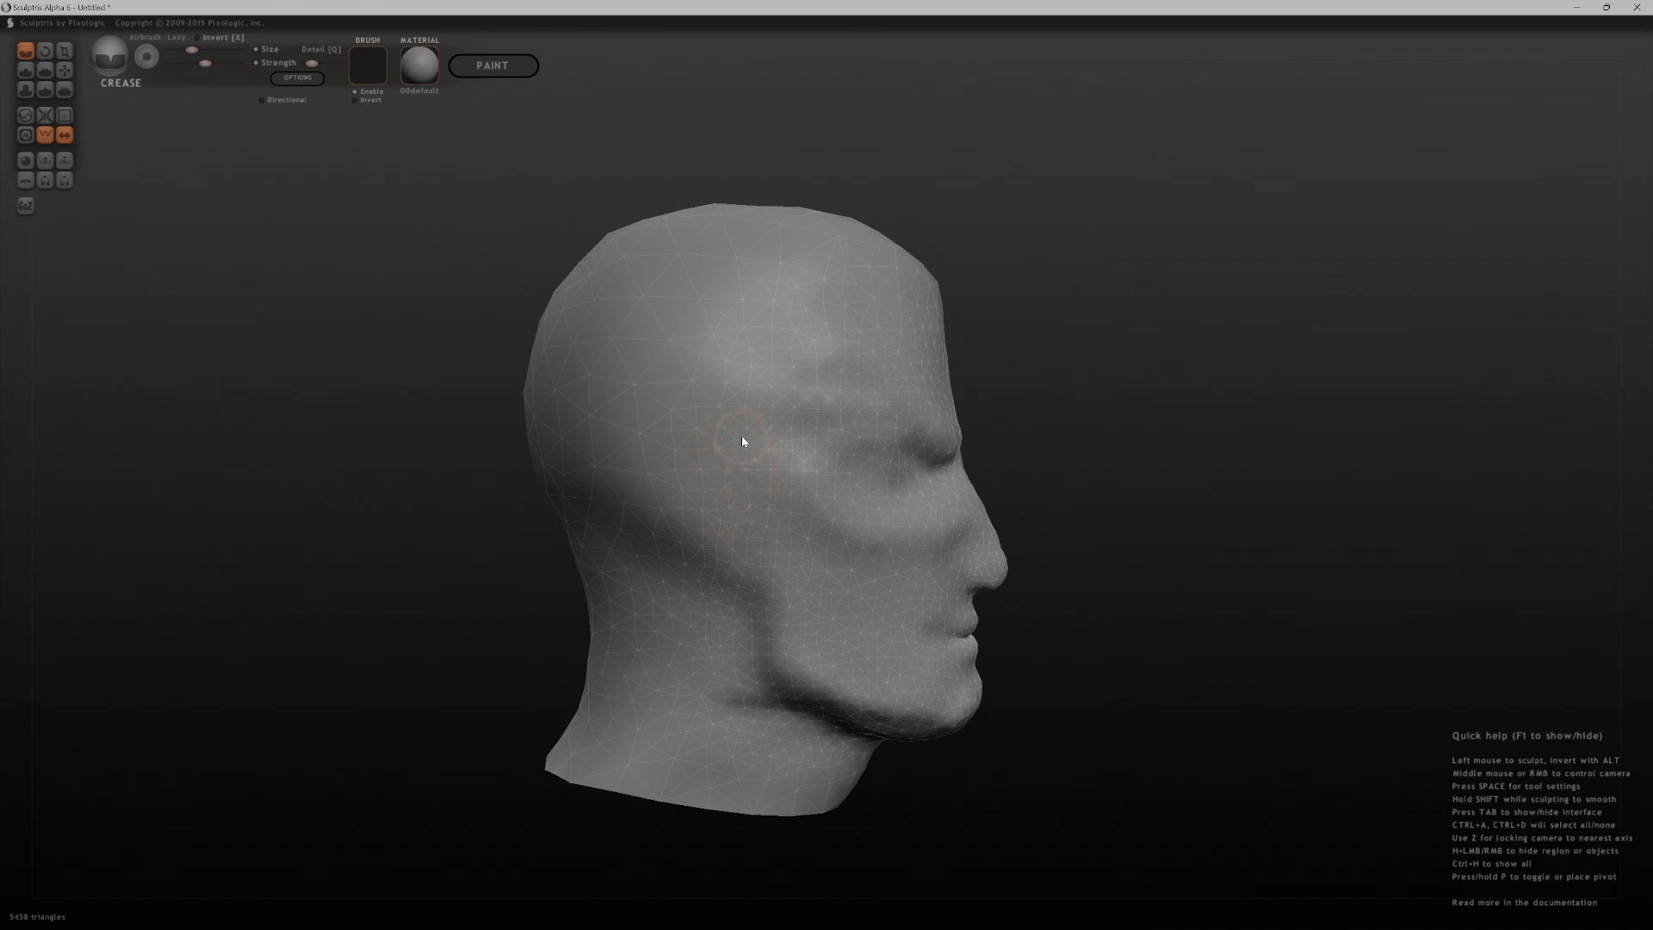
mouse_move(670, 477)
left_mouse_down()
mouse_move(679, 550)
mouse_move(668, 465)
left_mouse_up()
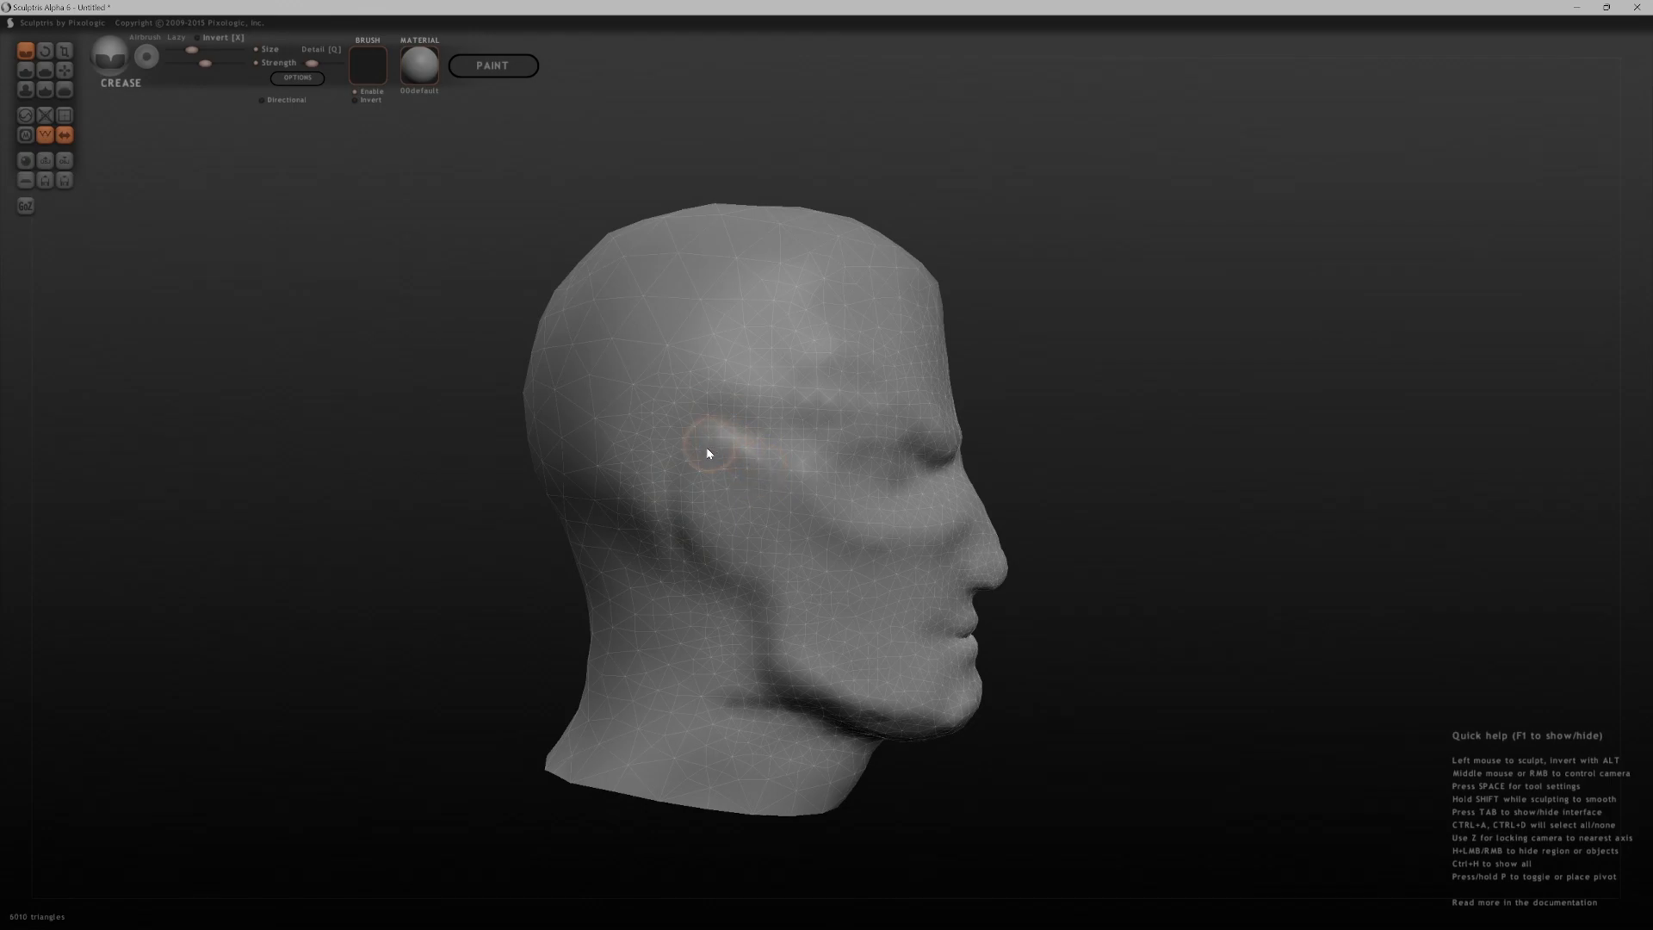
mouse_move(694, 511)
left_mouse_down()
mouse_move(735, 561)
mouse_move(694, 488)
mouse_move(735, 443)
mouse_move(762, 486)
mouse_move(698, 469)
left_mouse_up()
left_click_drag(709, 550, 738, 579)
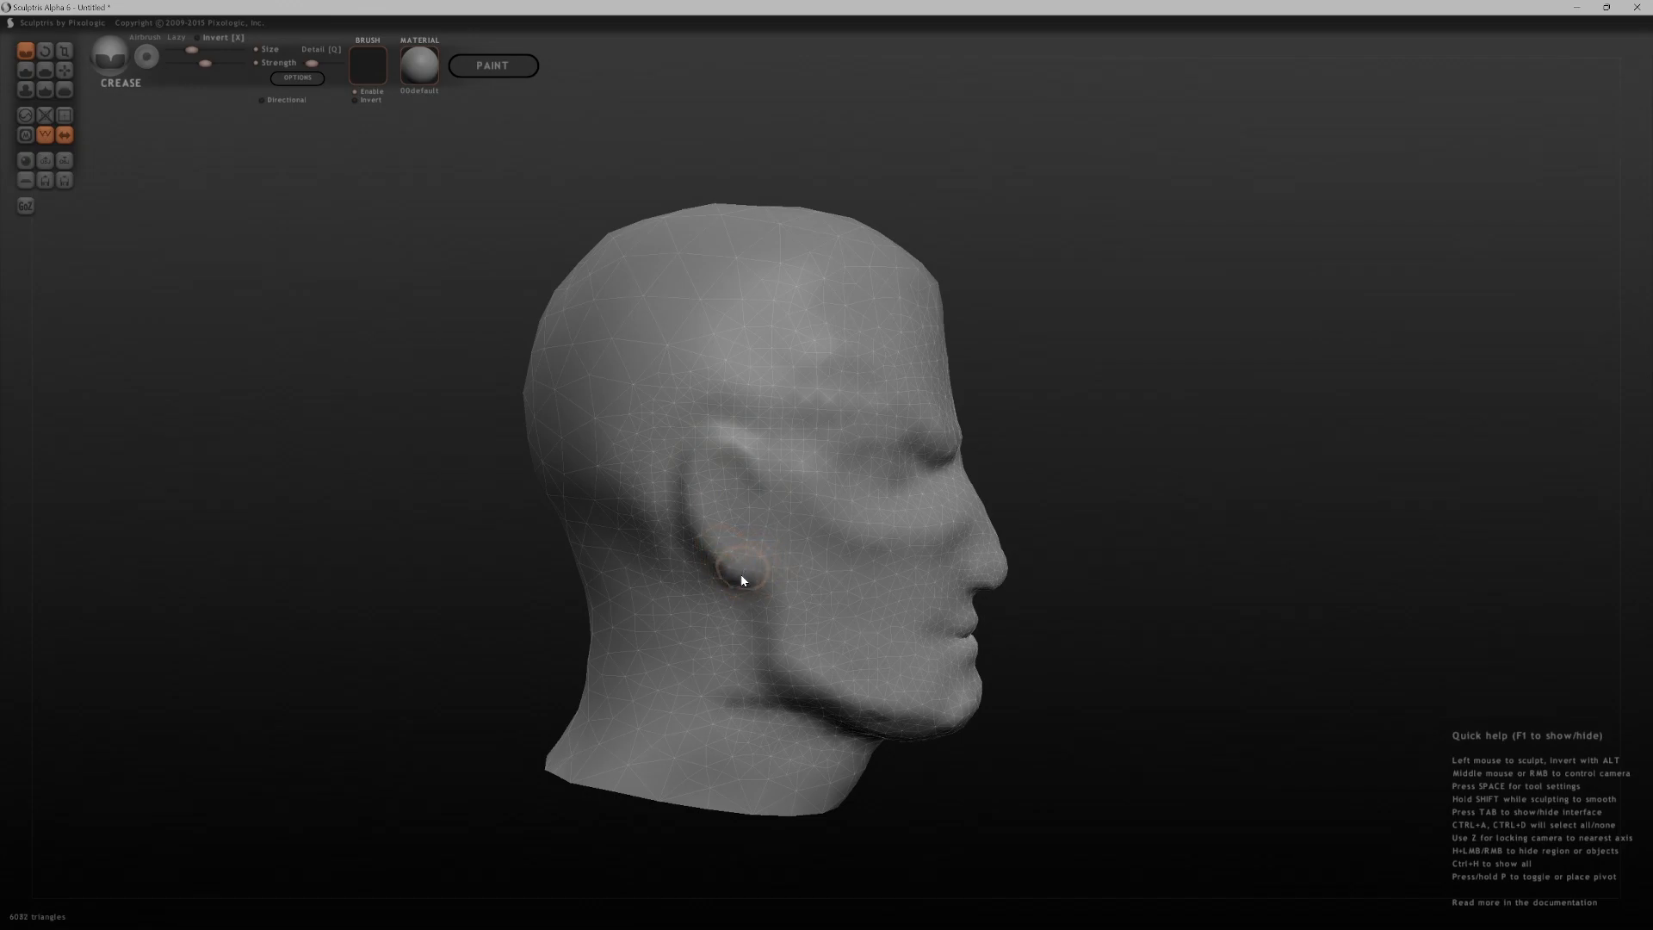
- Snap to the front view and save the sculpt in the scenes folder as headsculpt_a_01
mouse_move(1136, 542)
left_mouse_down()
mouse_move(923, 531)
mouse_move(649, 558)
mouse_move(602, 517)
mouse_move(1165, 531)
mouse_move(1166, 628)
mouse_move(1125, 546)
mouse_move(1067, 621)
mouse_move(786, 628)
mouse_move(749, 653)
mouse_move(1162, 675)
mouse_move(1085, 600)
mouse_move(1140, 579)
left_mouse_up()
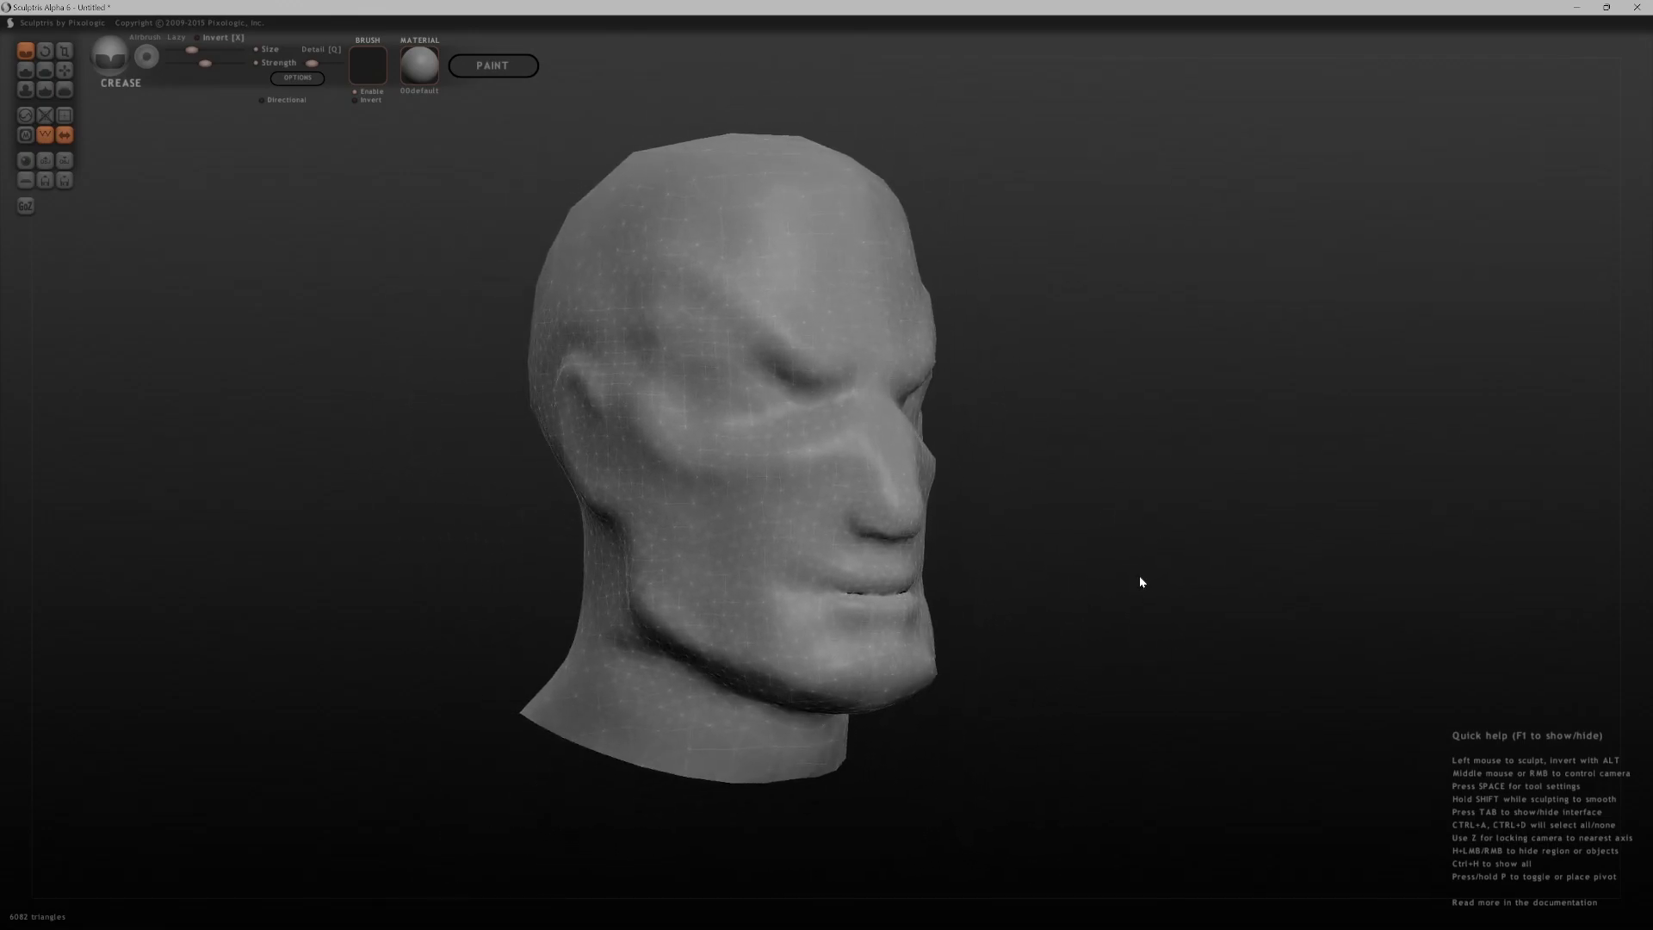
left_click(65, 90)
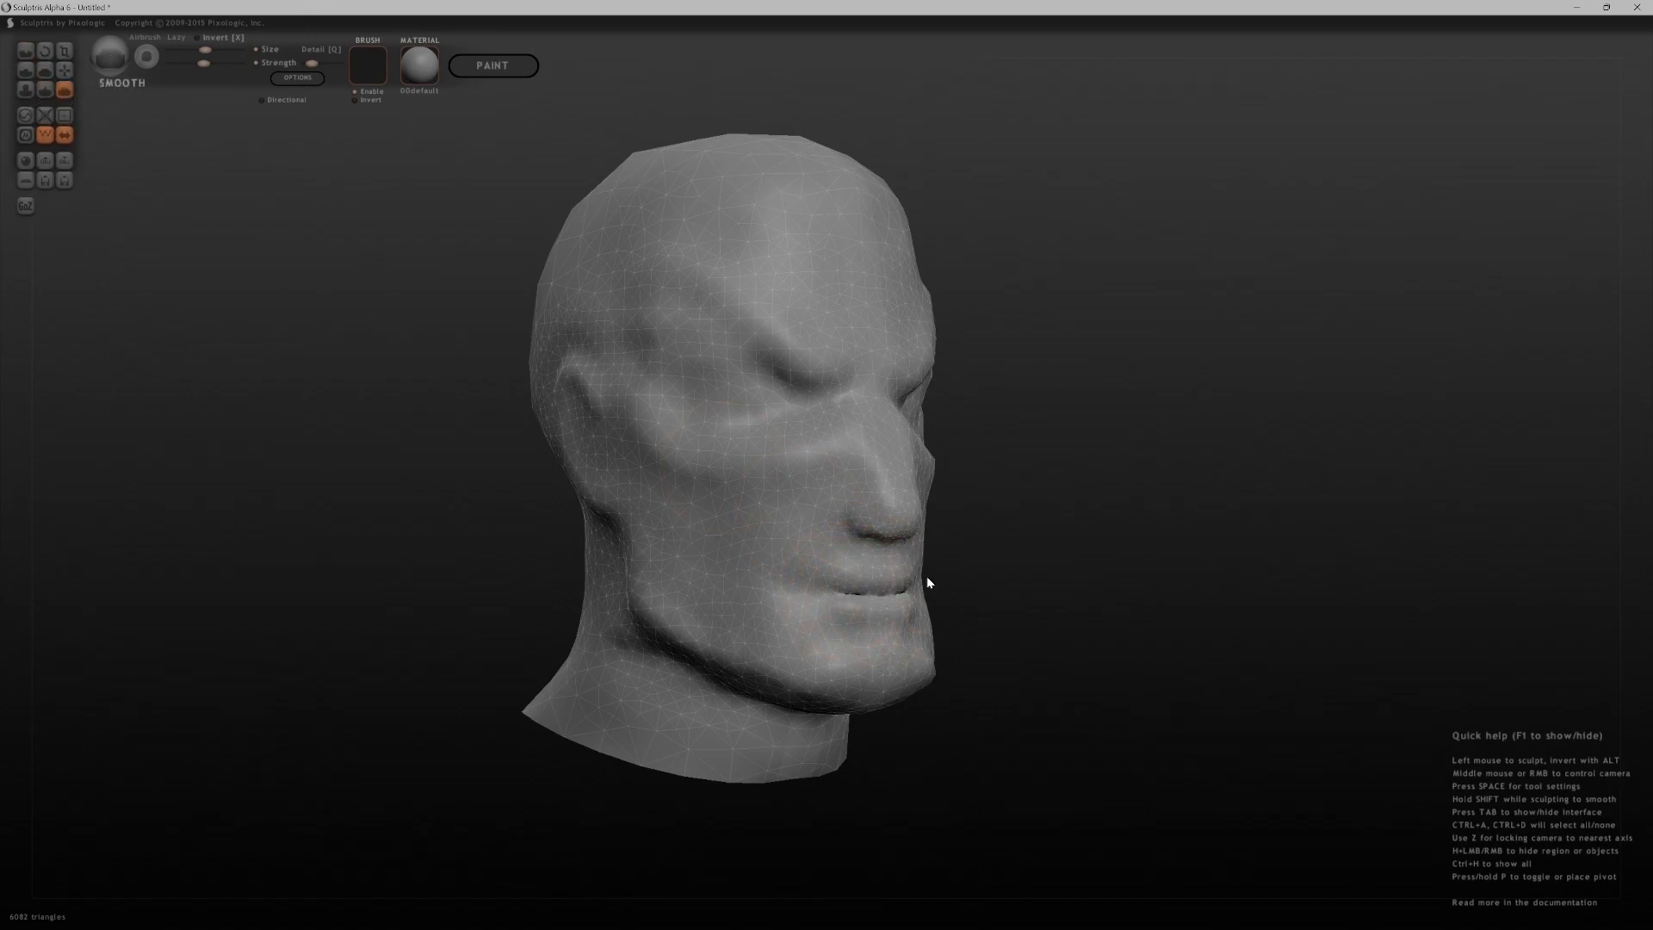
key("z")
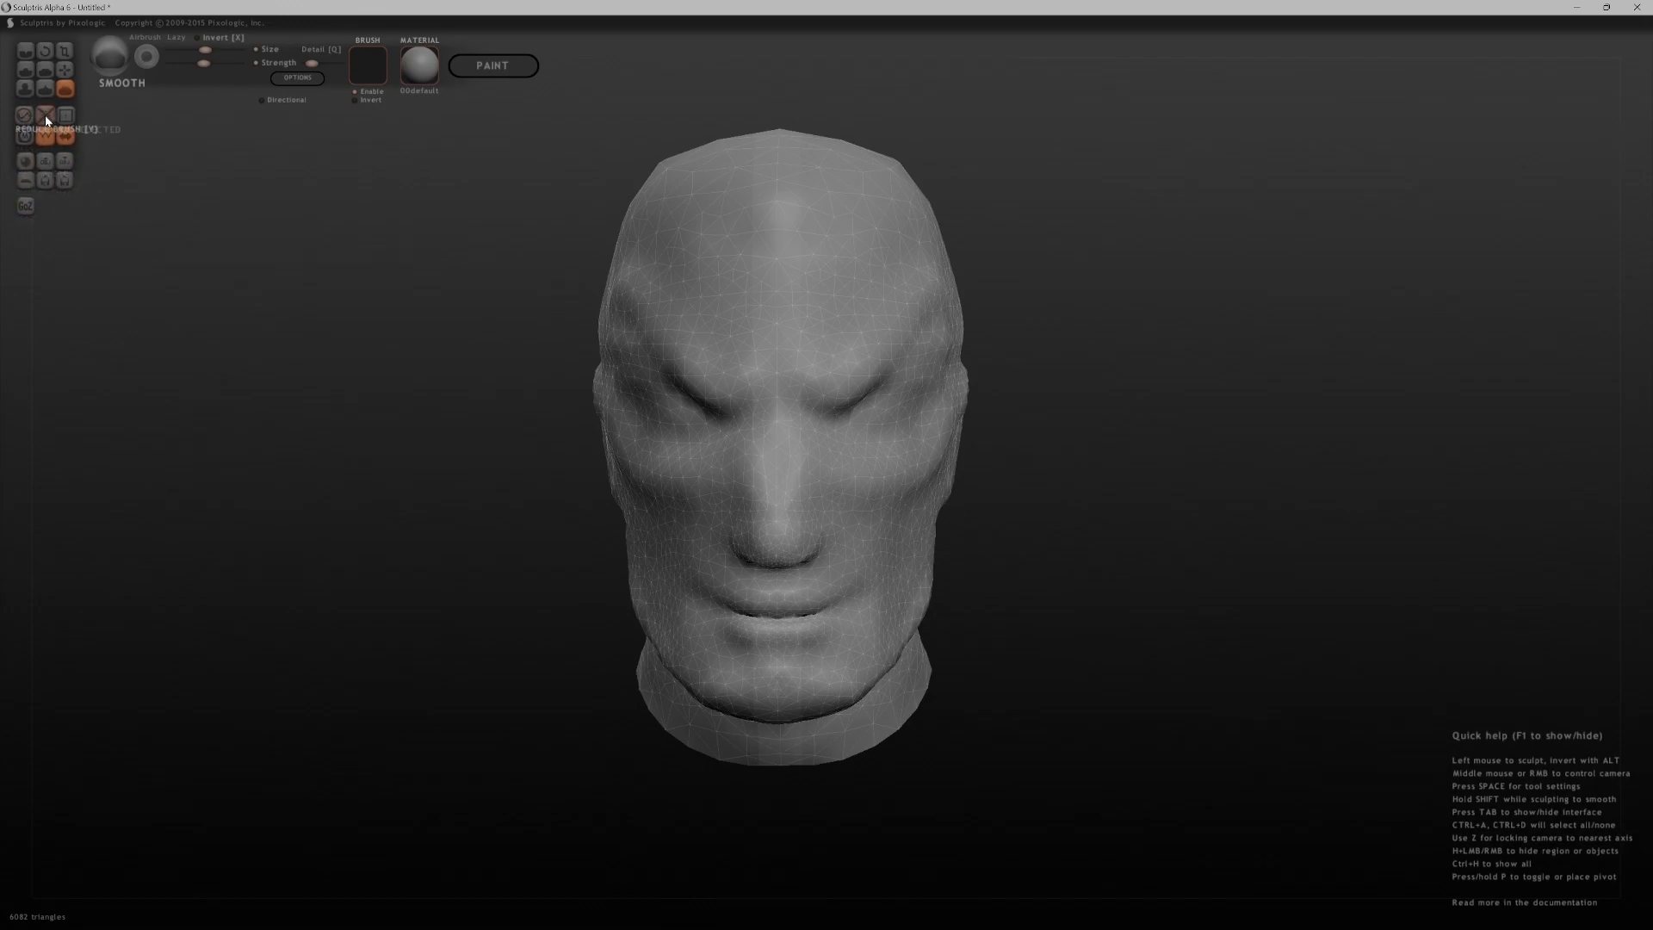
left_click(66, 182)
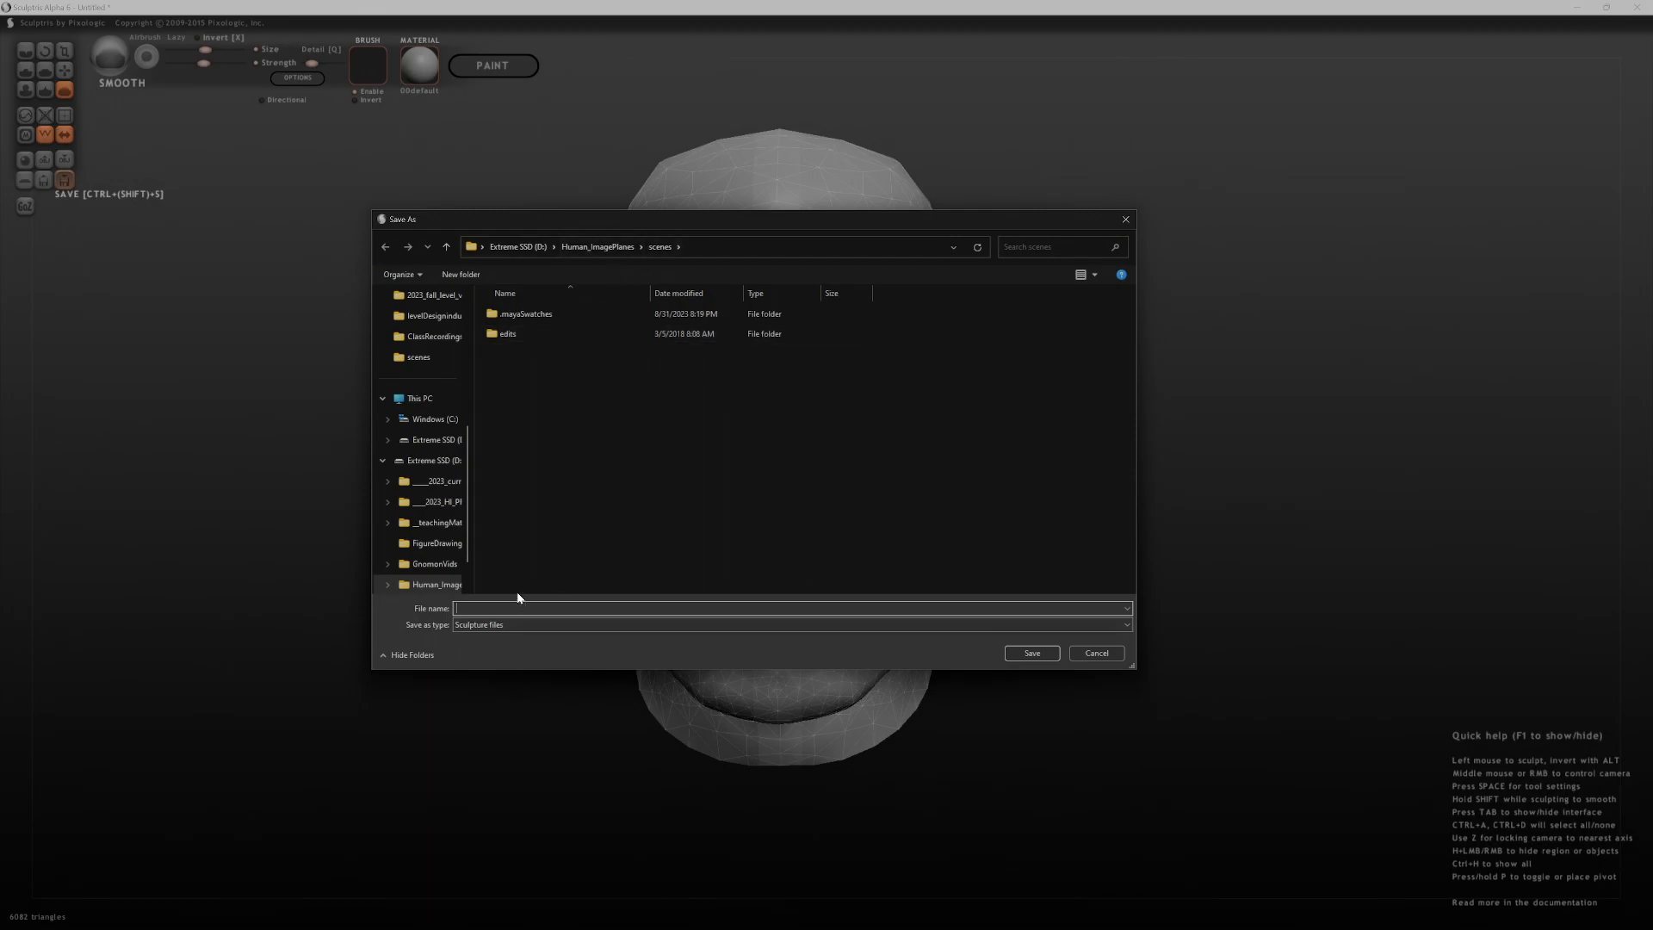
type("headsc")
type("a_01")
key("Return")
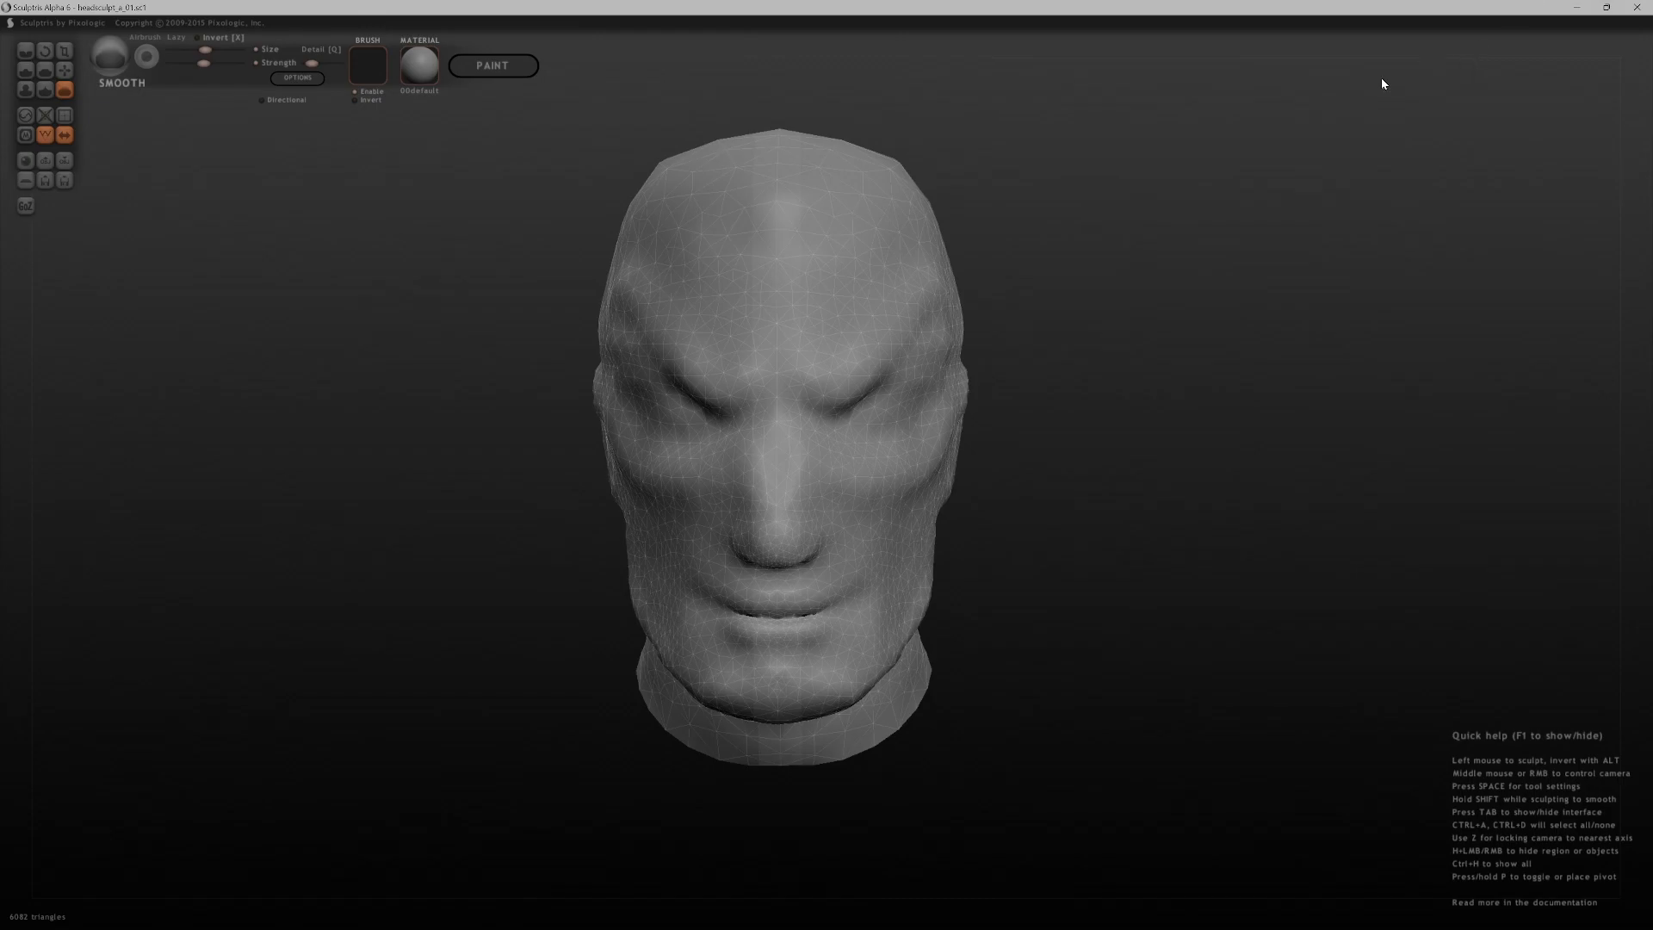
- Smooth the upper part of the ear, and carve its inner hollow and back edge with the Crease brush
left_click_drag(488, 650, 795, 654)
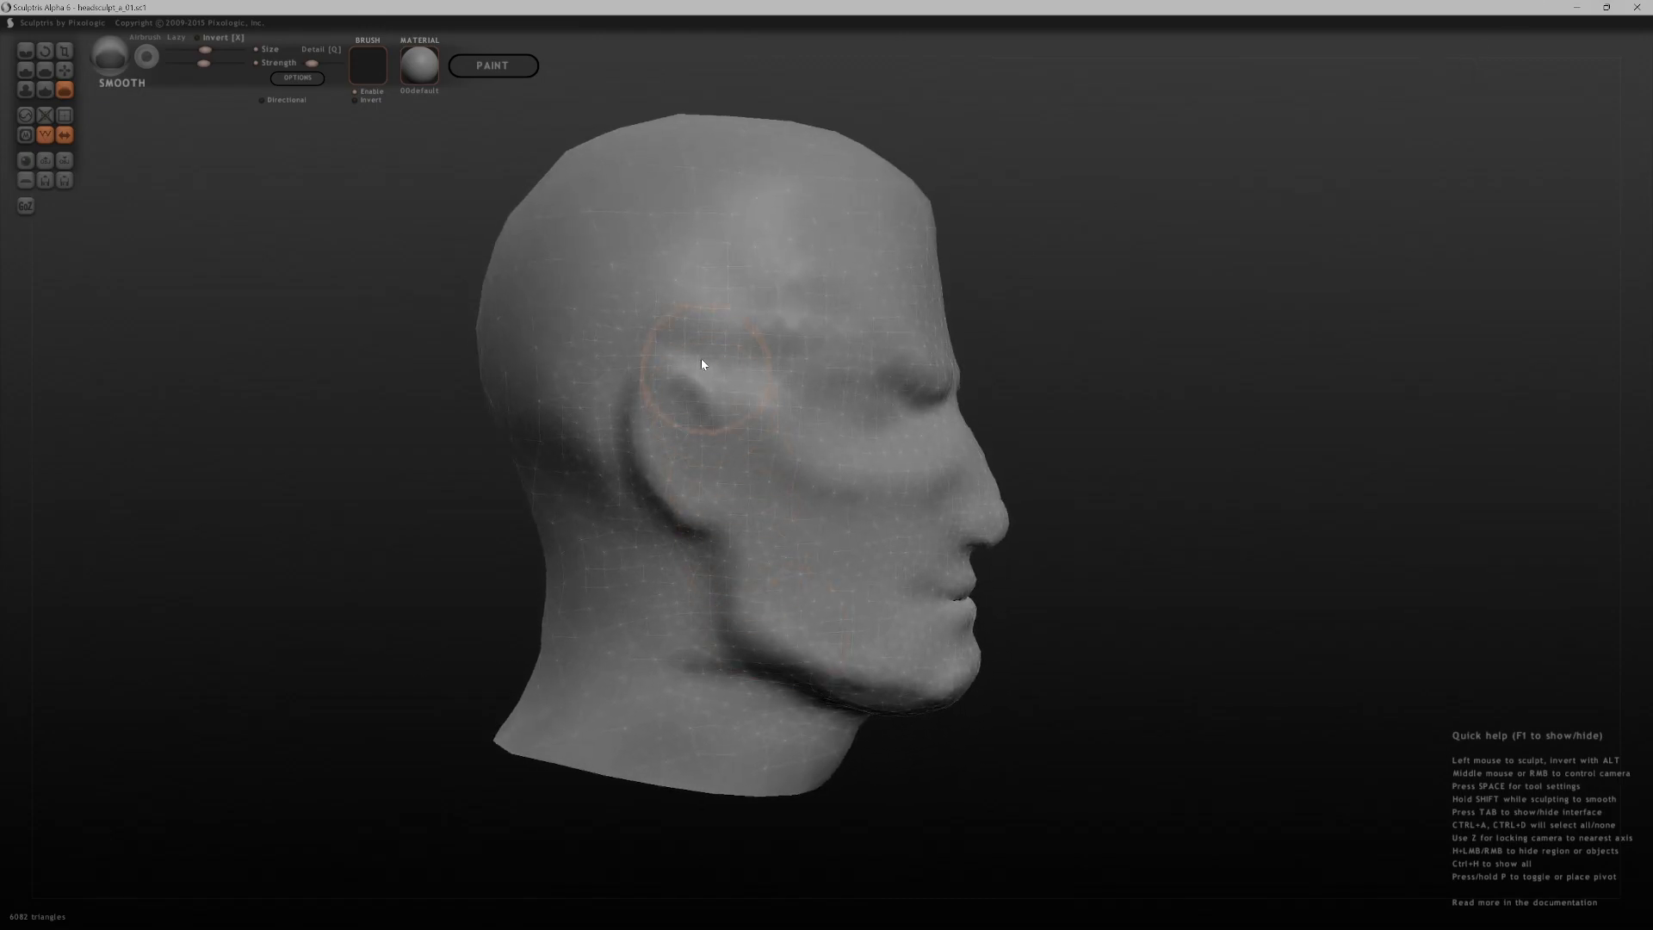
scroll(711, 421, "down", 3)
mouse_move(664, 379)
left_mouse_down()
mouse_move(638, 442)
mouse_move(638, 396)
mouse_move(697, 406)
left_mouse_up()
left_click(25, 50)
mouse_move(720, 422)
left_mouse_down()
mouse_move(683, 373)
mouse_move(646, 436)
mouse_move(649, 380)
mouse_move(722, 435)
mouse_move(651, 391)
mouse_move(637, 447)
mouse_move(686, 528)
mouse_move(644, 412)
mouse_move(679, 394)
mouse_move(664, 374)
left_mouse_up()
left_click_drag(644, 501, 633, 475)
left_click_drag(703, 426, 673, 394)
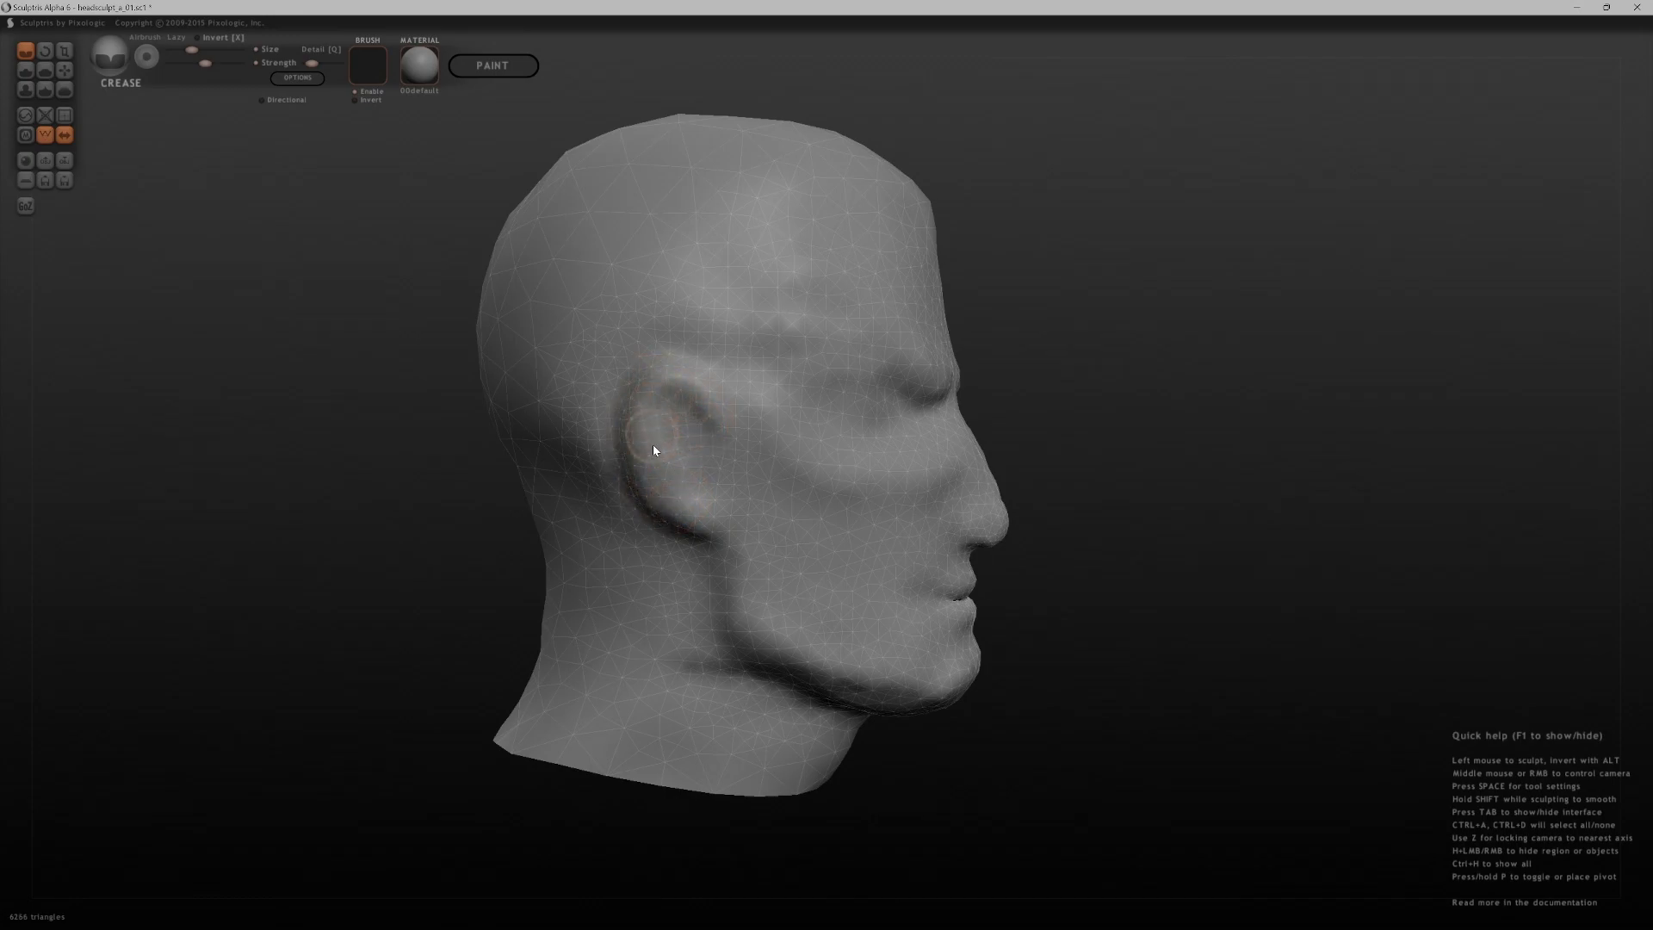
- Raise the Crease brush detail, hide the wireframe and deepen the ear's inner hollow and the groove behind it
middle_click_drag(676, 424, 1070, 361)
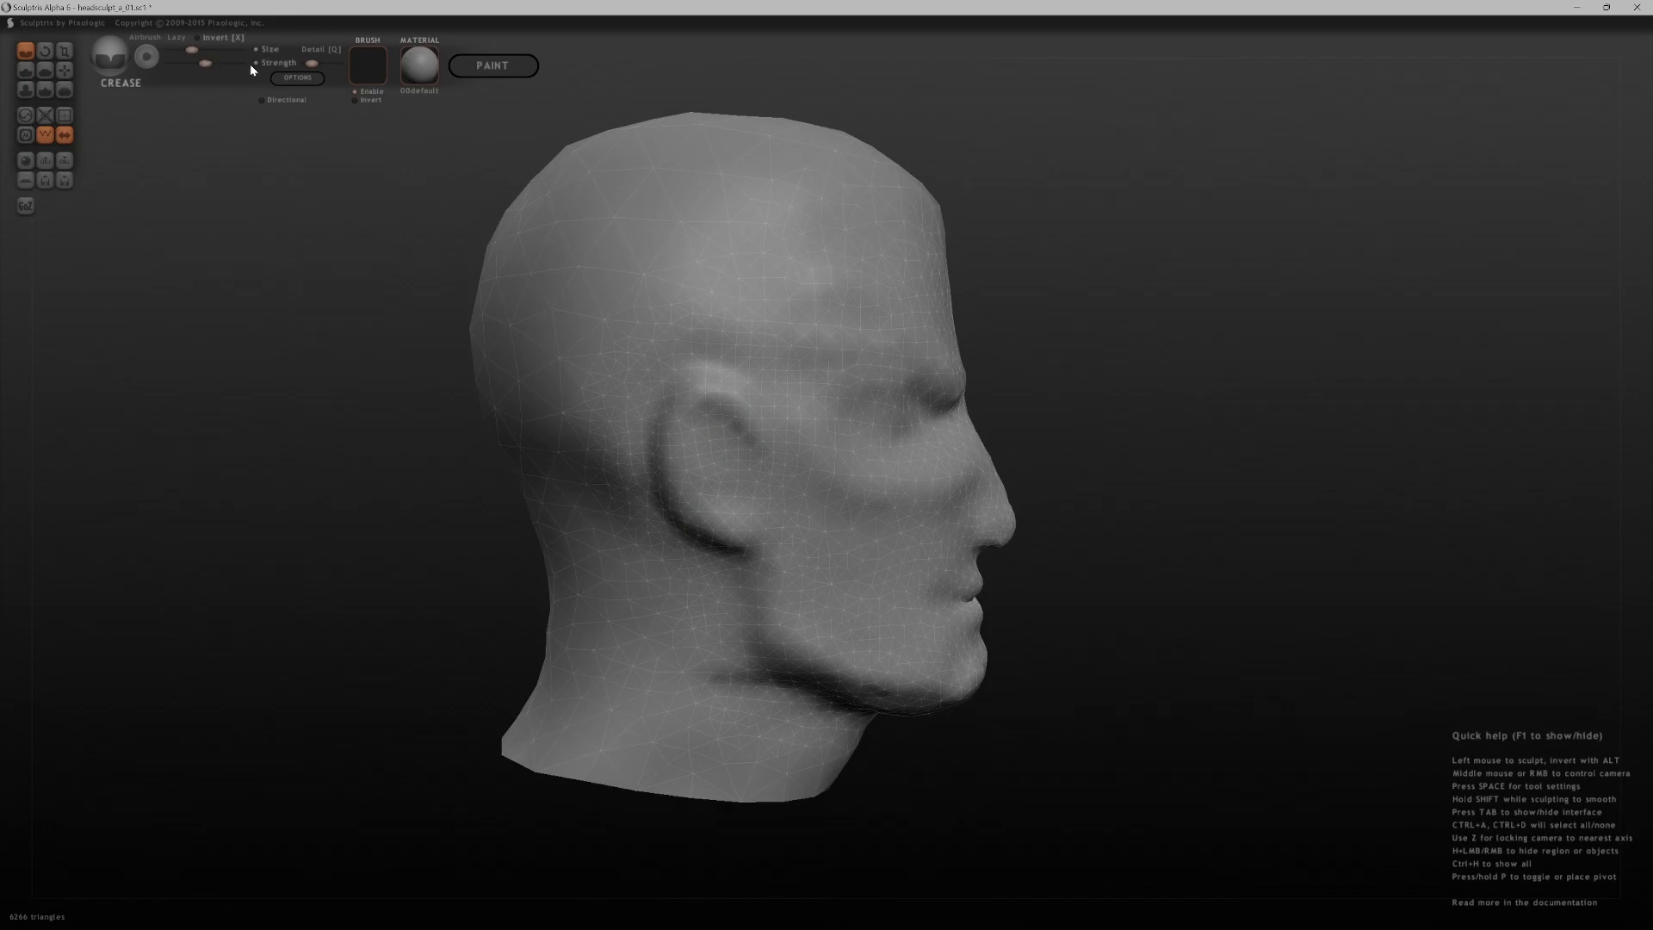
left_click(317, 65)
mouse_move(752, 417)
left_mouse_down()
mouse_move(741, 391)
mouse_move(701, 384)
mouse_move(676, 415)
mouse_move(680, 391)
mouse_move(657, 468)
mouse_move(689, 508)
mouse_move(668, 498)
mouse_move(682, 395)
left_mouse_up()
middle_click_drag(581, 426, 454, 565)
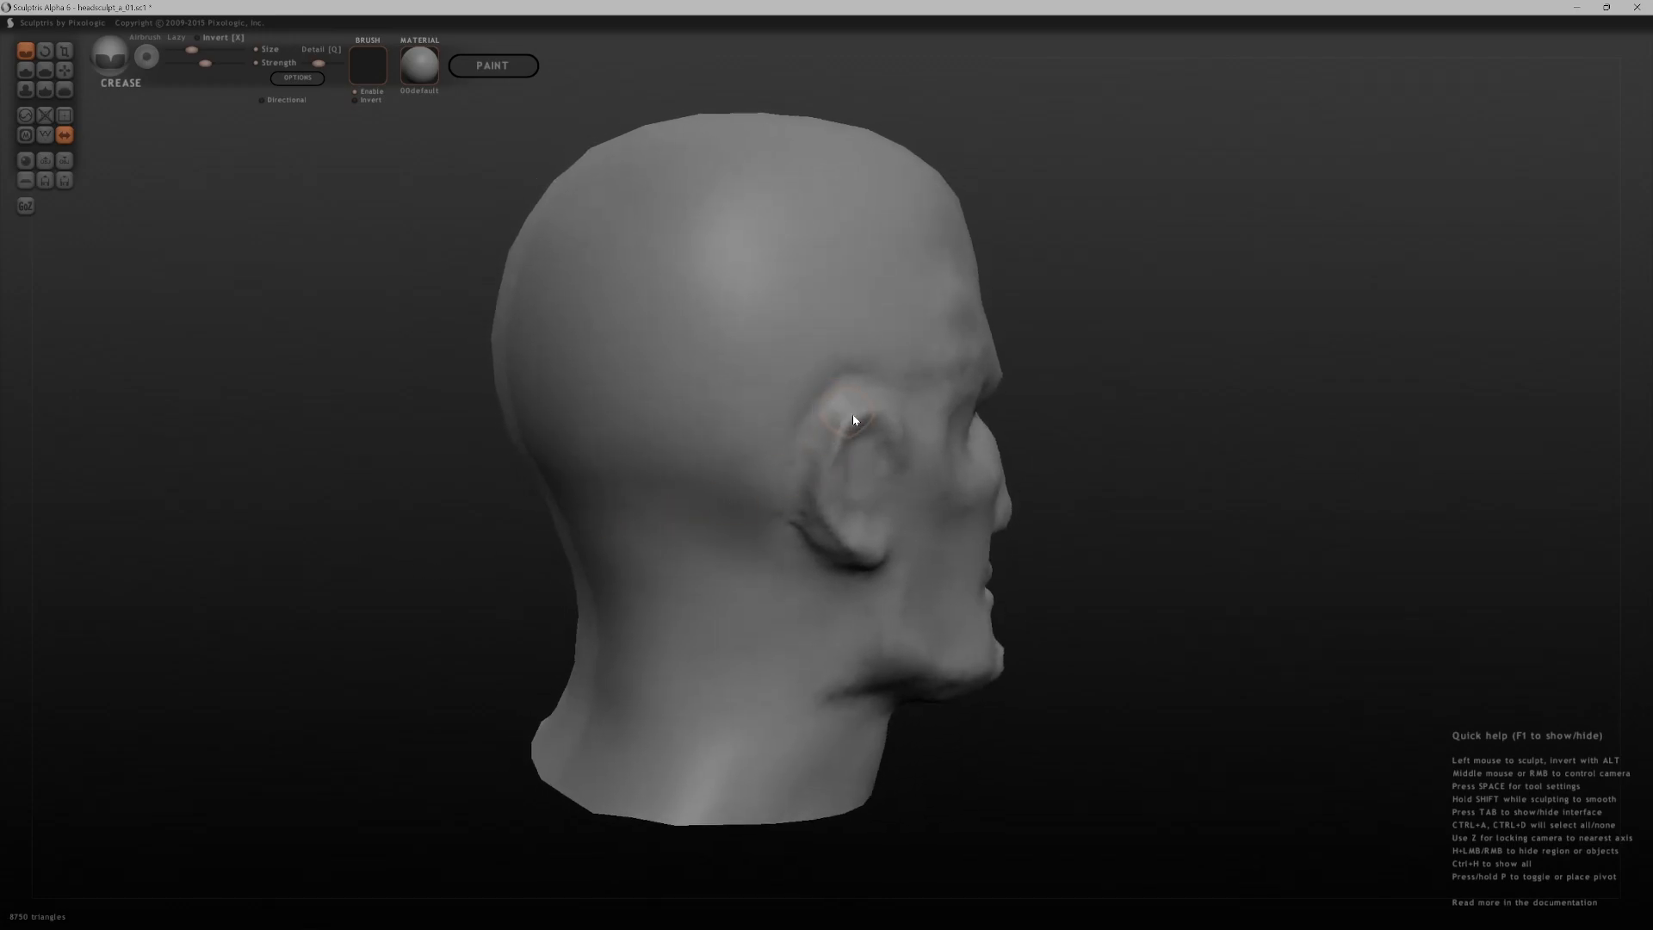
mouse_move(846, 428)
left_mouse_down()
mouse_move(812, 479)
mouse_move(819, 526)
left_mouse_up()
mouse_move(1085, 428)
middle_mouse_down()
mouse_move(1004, 384)
mouse_move(893, 404)
middle_mouse_up()
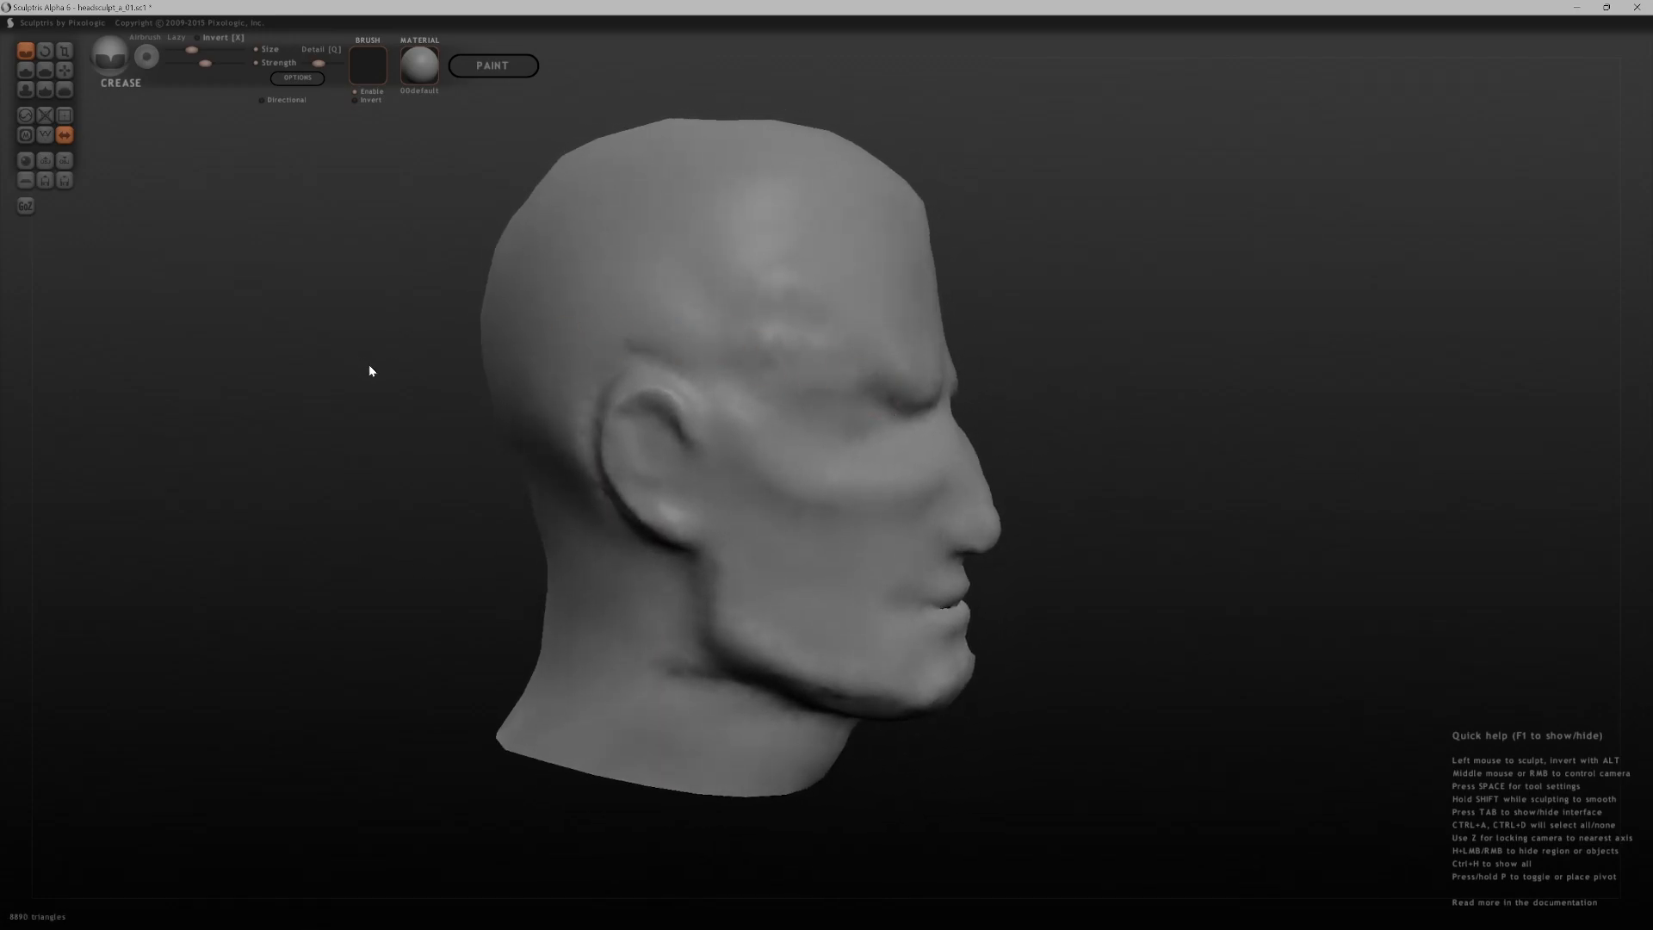
- Thicken the outer rim of the ear from its top down to the lobe with the Inflate brush
middle_click_drag(416, 427, 444, 508, "ctrl")
left_click(32, 90)
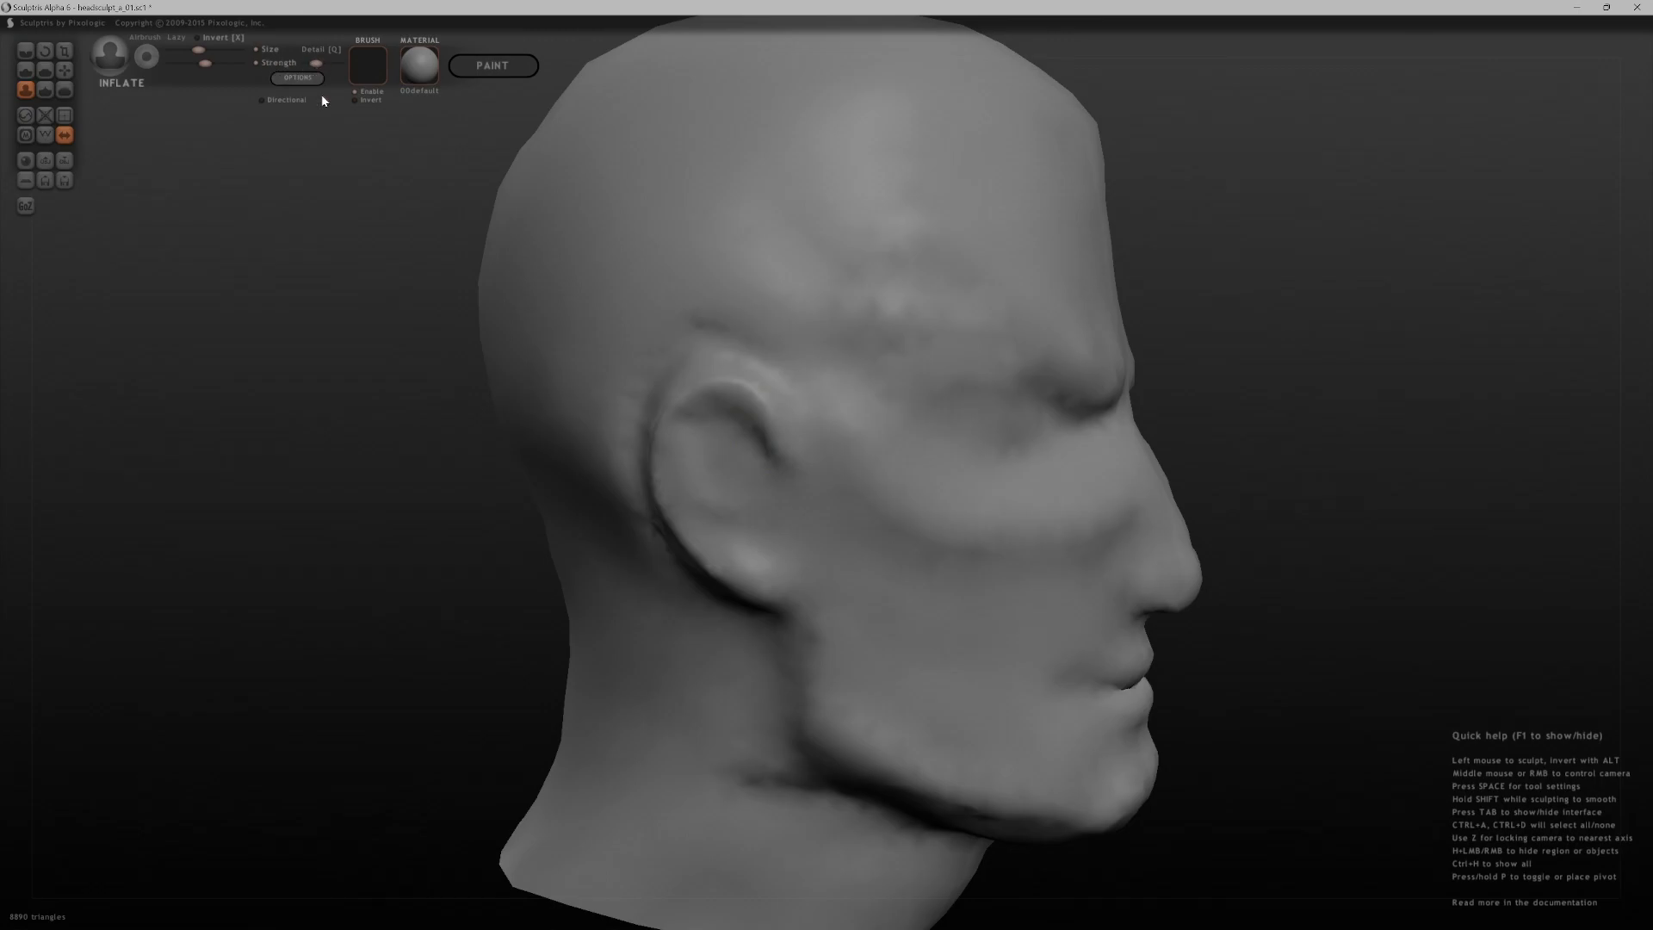
mouse_move(738, 433)
left_mouse_down()
mouse_move(747, 396)
mouse_move(697, 398)
left_mouse_up()
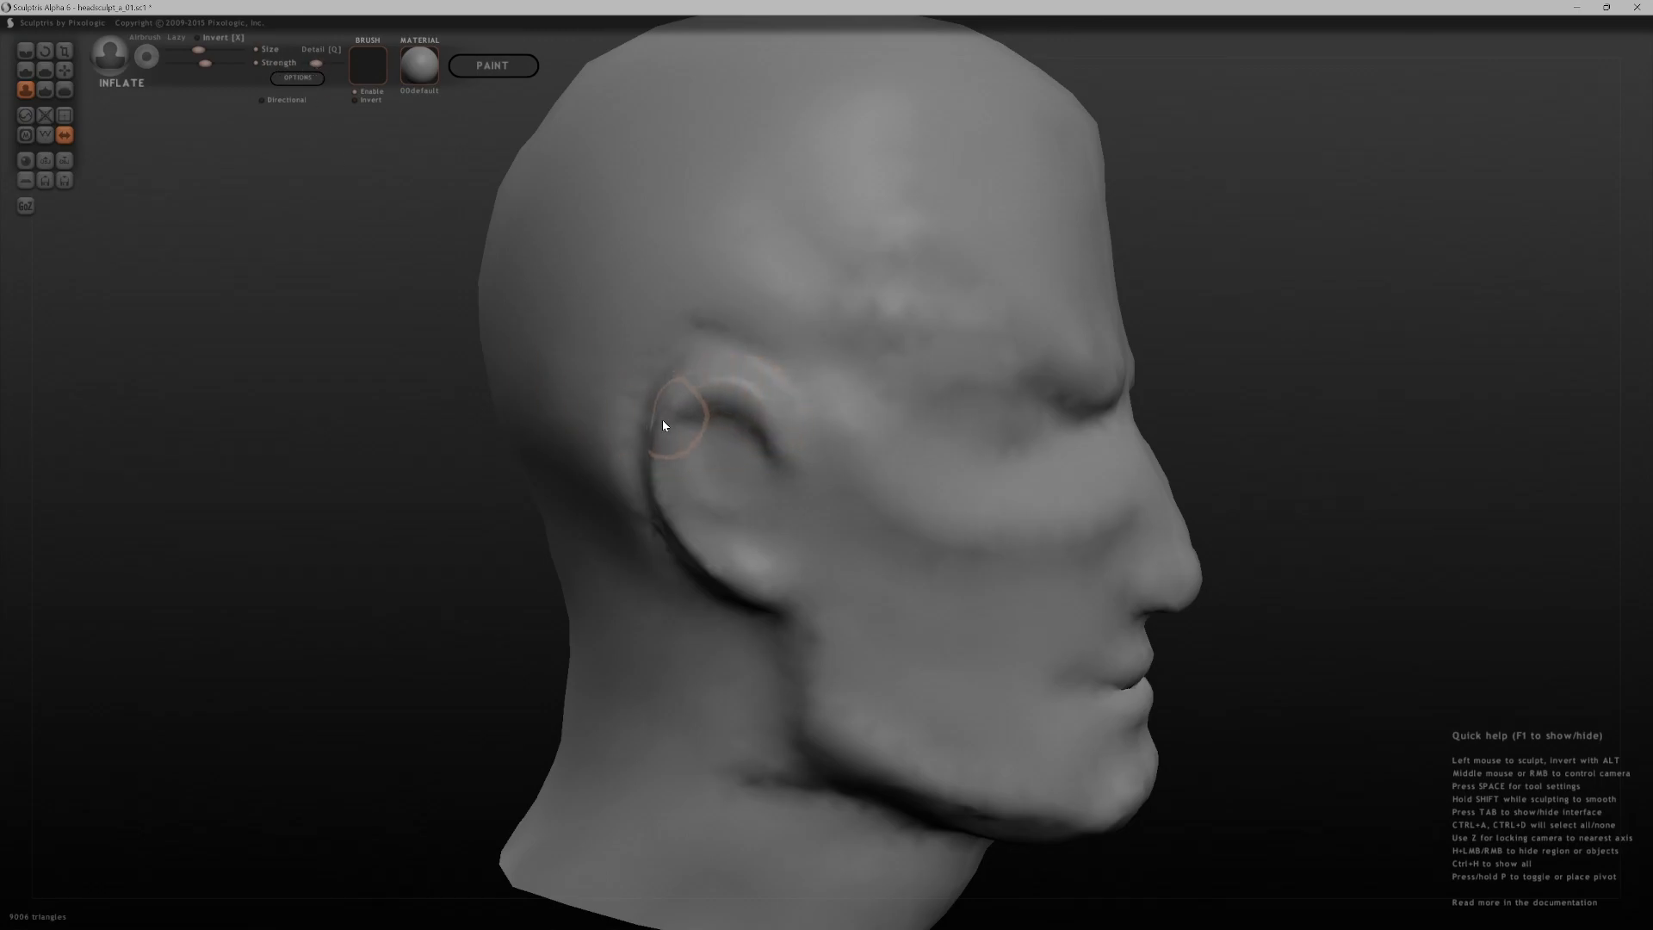
mouse_move(652, 467)
left_mouse_down()
mouse_move(664, 528)
mouse_move(738, 601)
left_mouse_up()
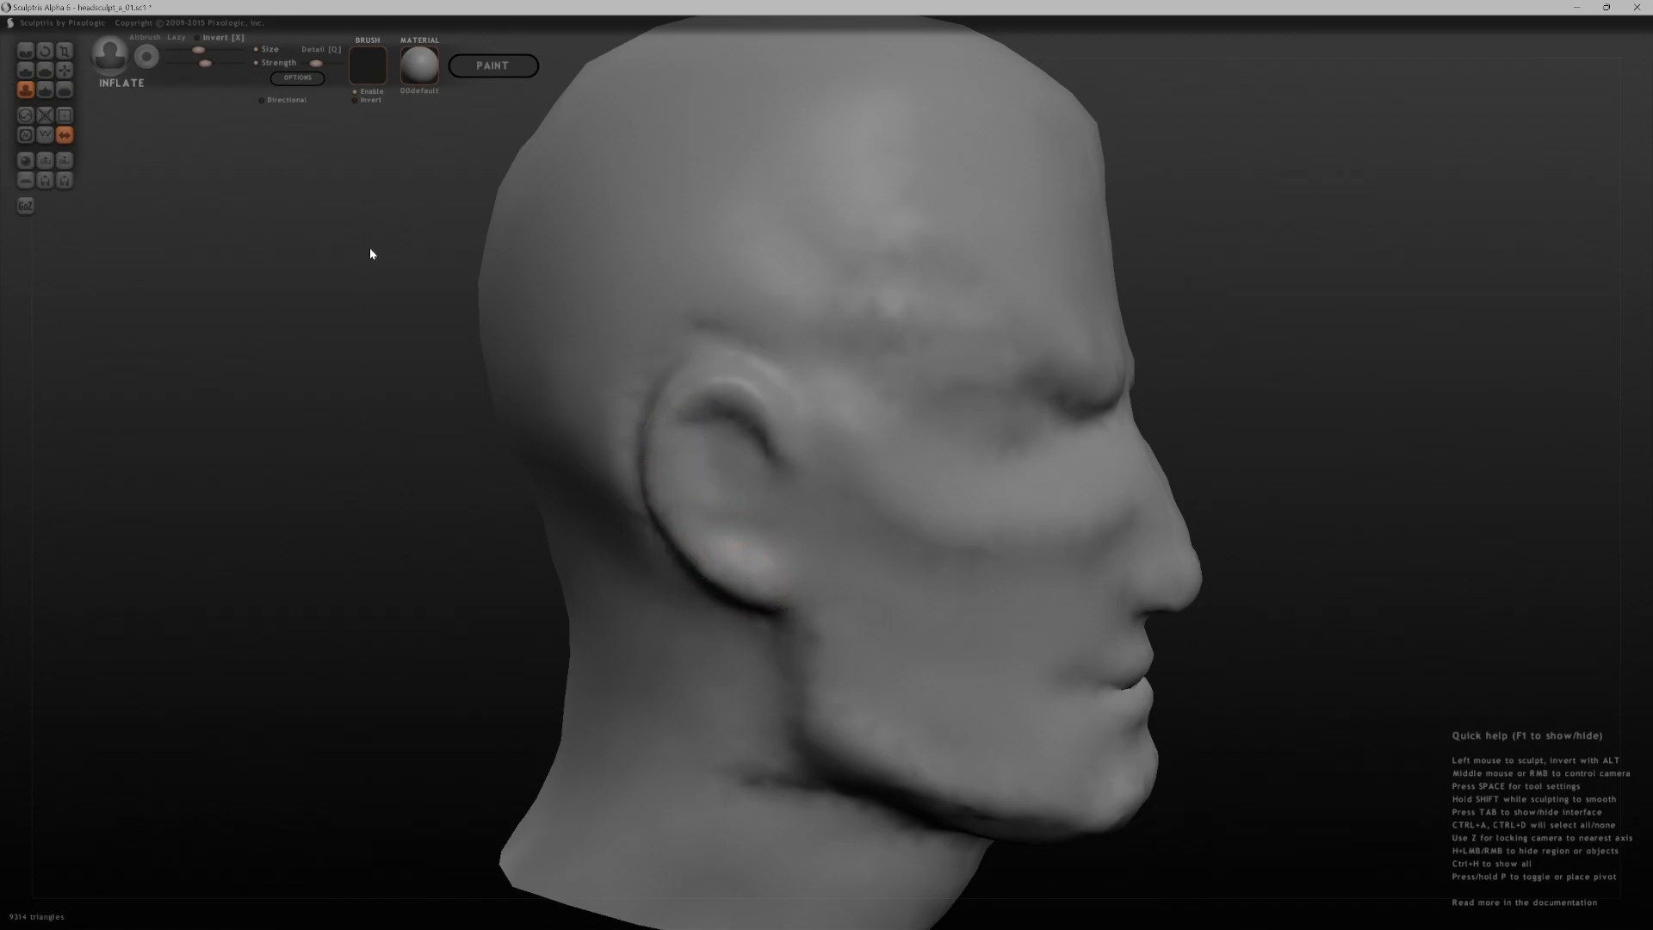
- Pull the earlobe downward using a smaller Grab brush with global mode off
left_click(65, 70)
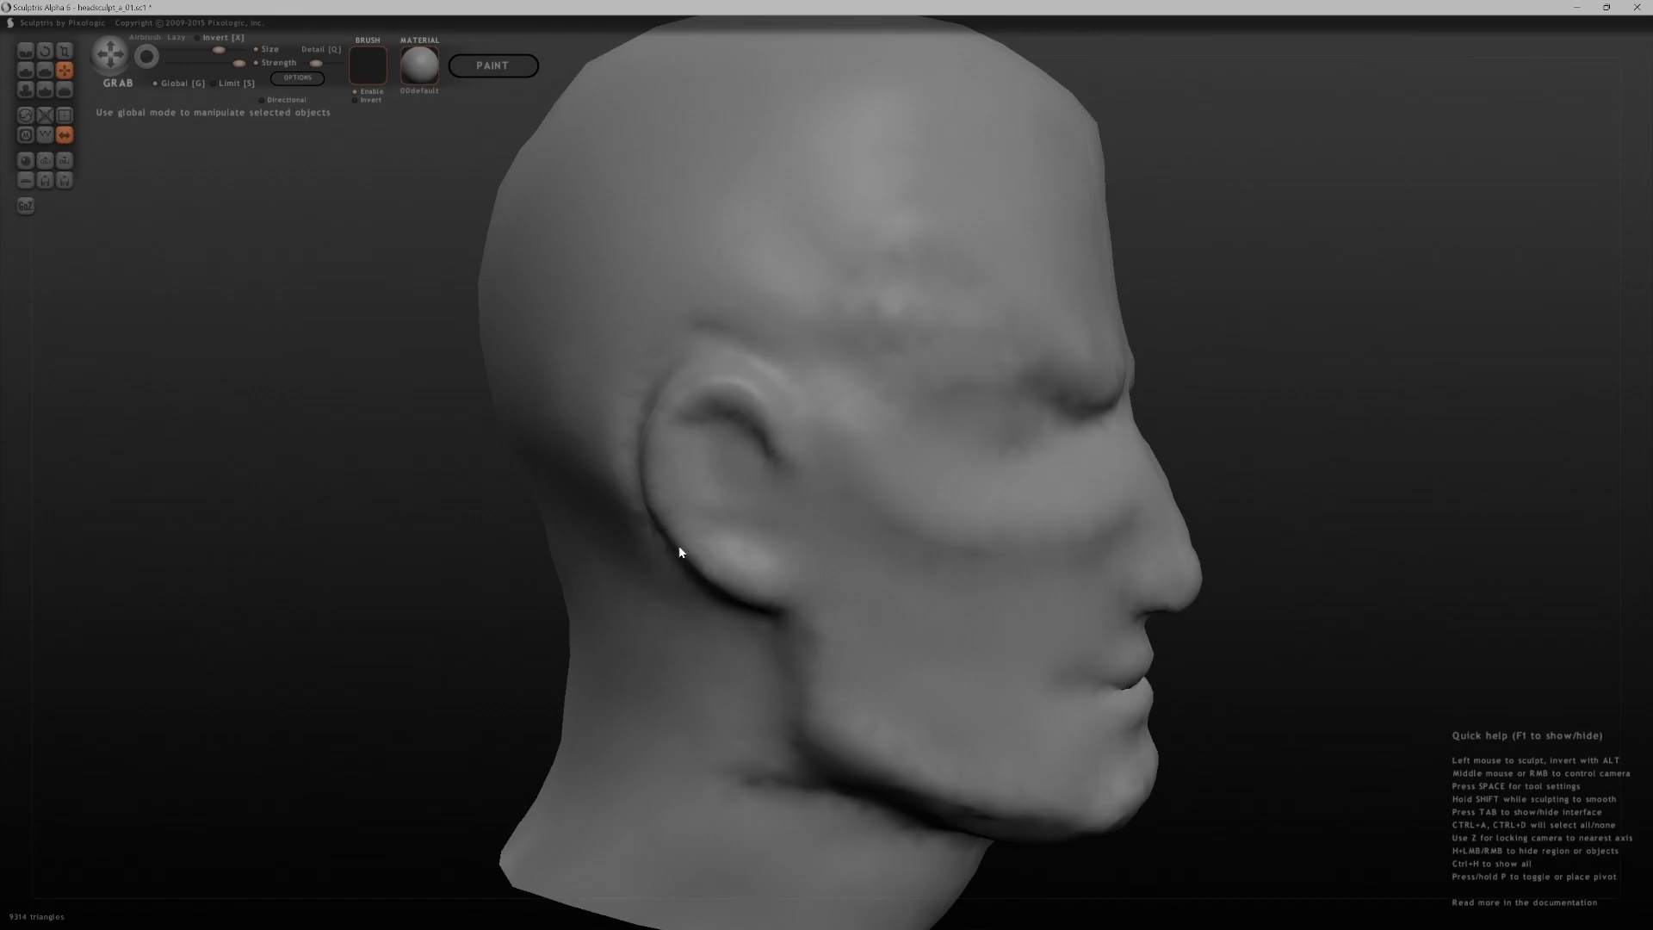
key("g")
scroll(764, 569, "down", 4)
scroll(766, 575, "down", 4)
middle_click_drag(513, 594, 467, 553)
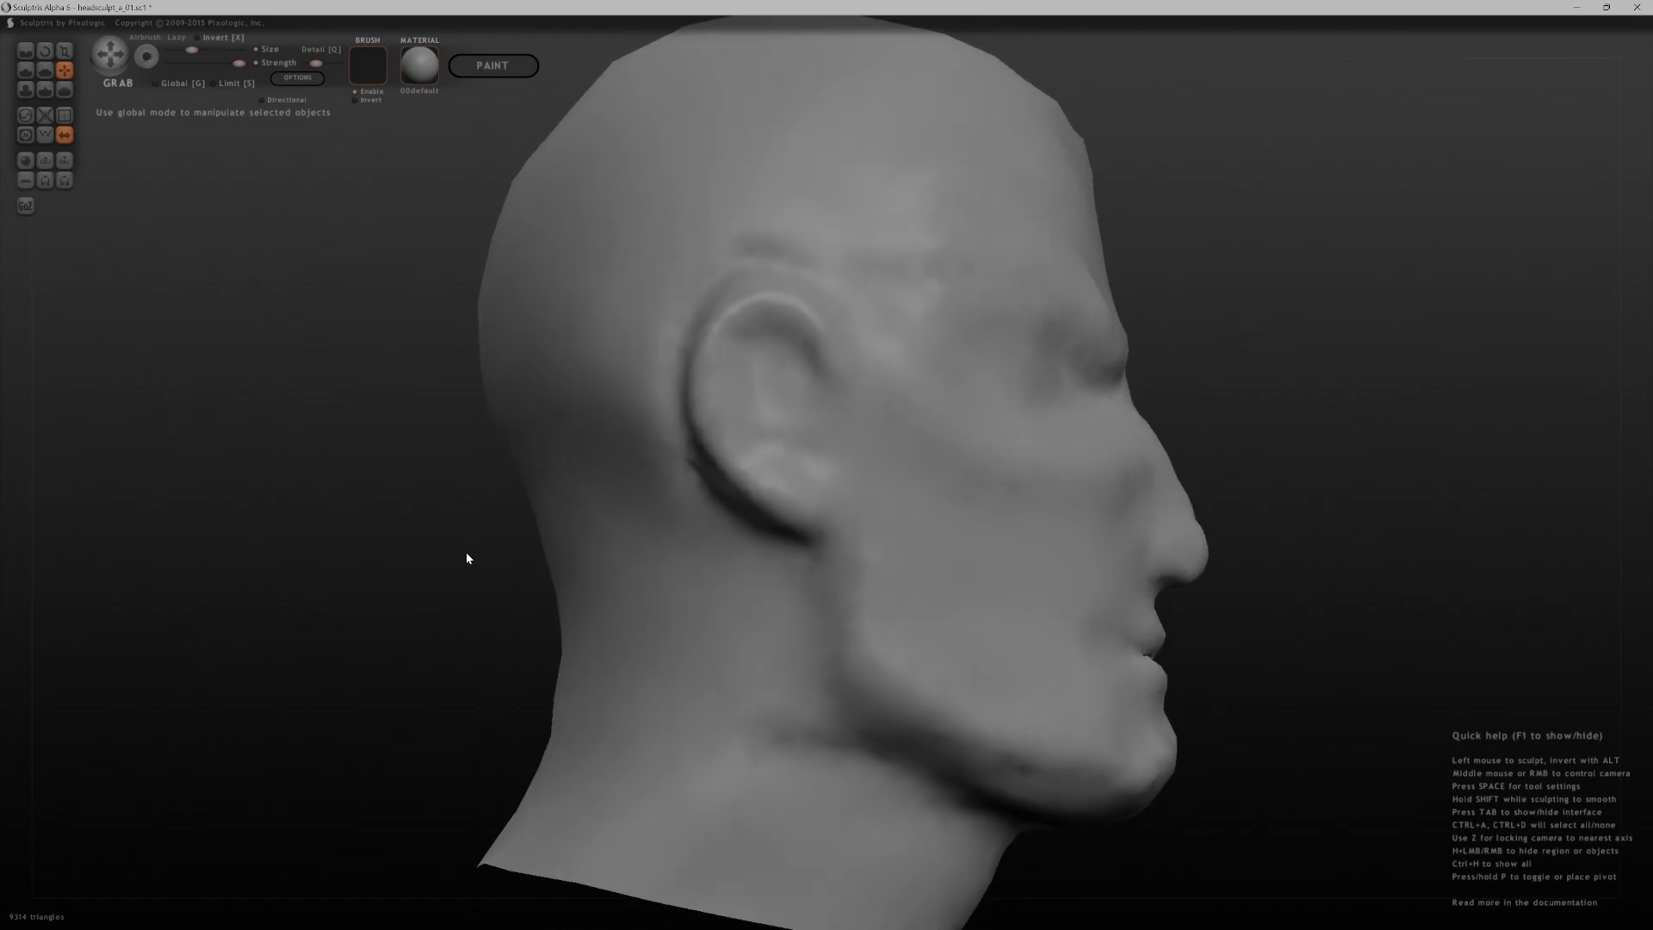
scroll(840, 522, "up", 2)
left_click_drag(804, 515, 801, 556)
middle_click_drag(855, 508, 1018, 353)
key("ctrl+z")
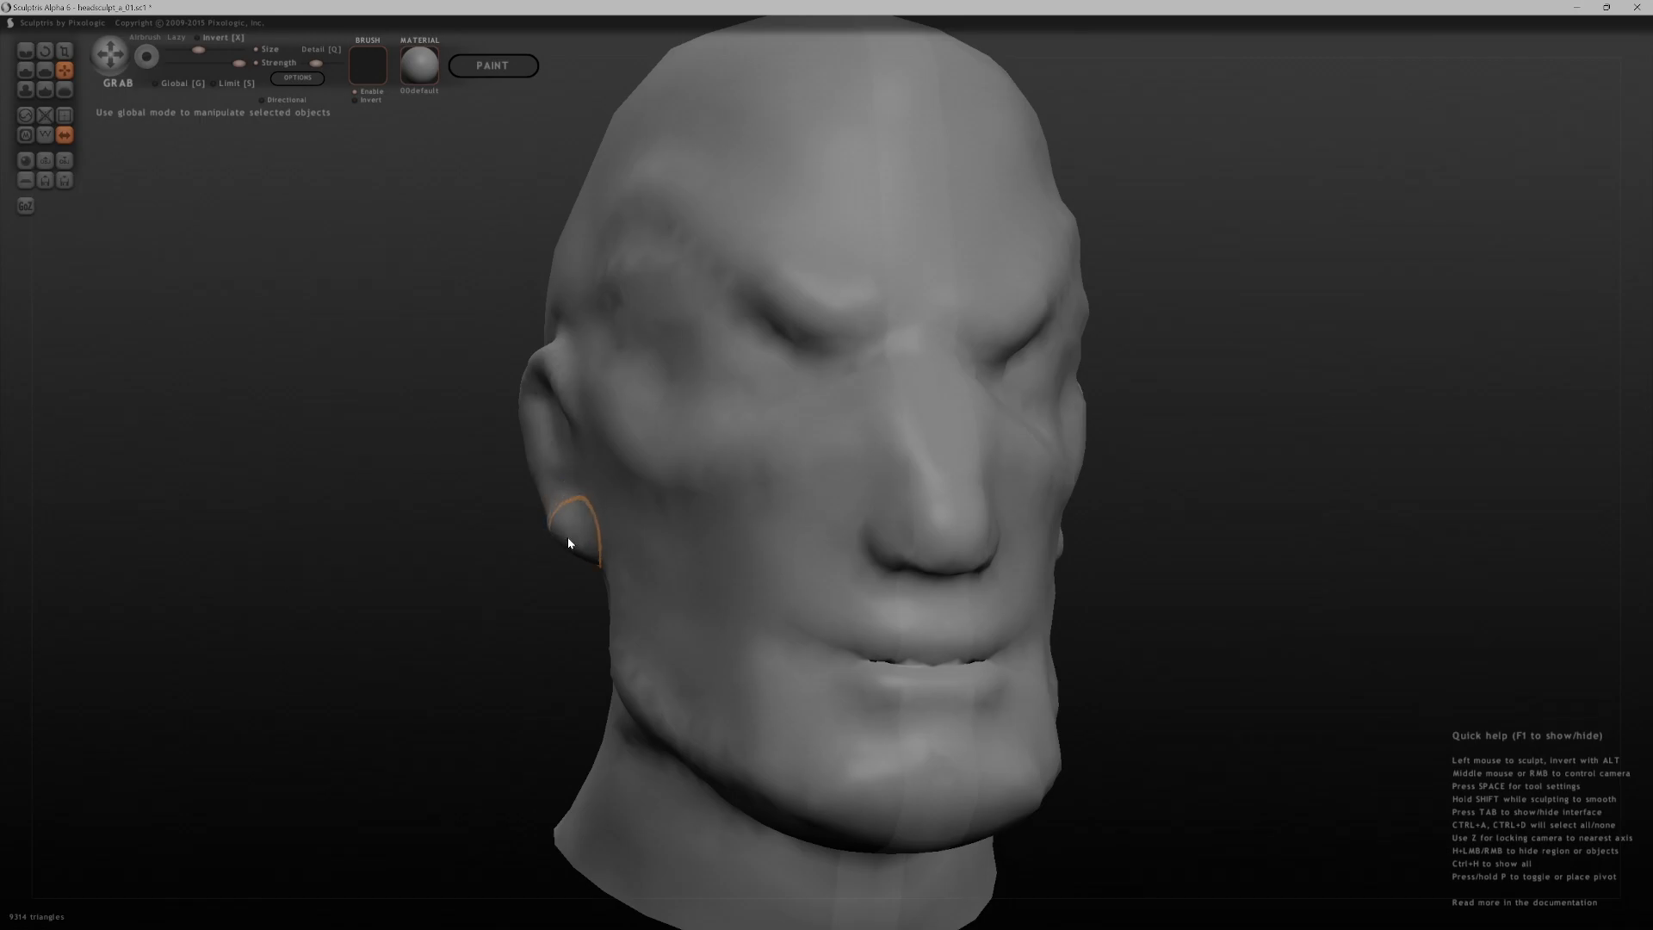
left_click_drag(564, 541, 554, 561)
- Carve the groove behind the ear and around the earlobe with the Crease brush, separating the ear from the head
mouse_move(553, 561)
middle_mouse_down()
mouse_move(628, 623)
mouse_move(944, 654)
middle_mouse_up()
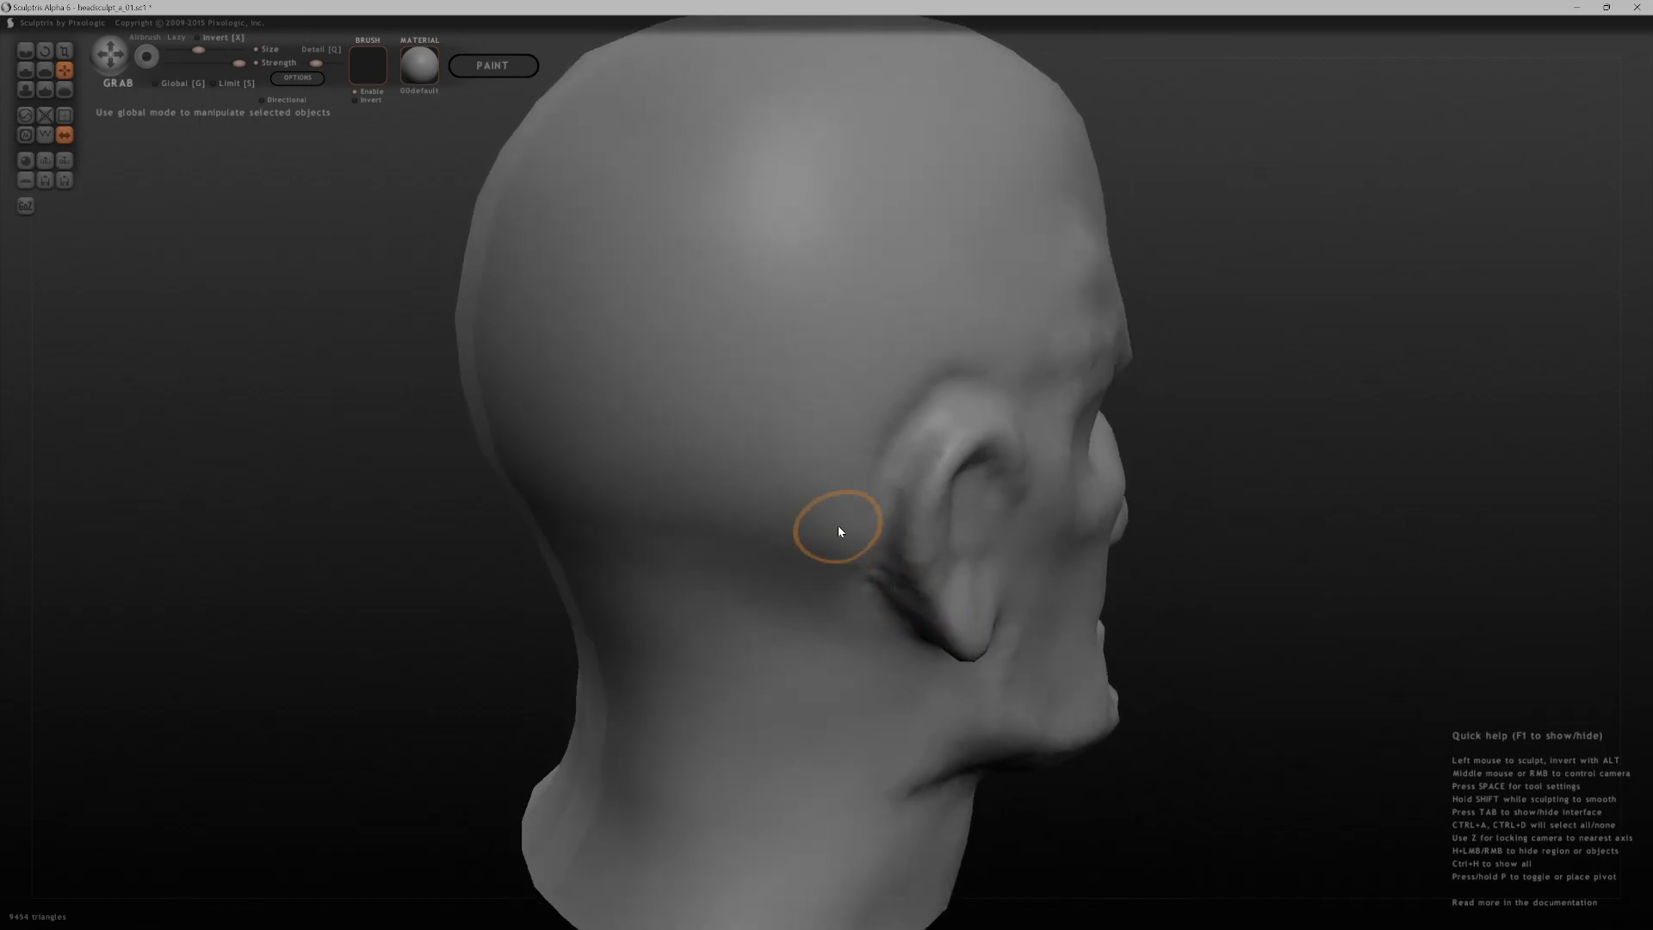
left_click(24, 57)
middle_click_drag(786, 509, 1349, 406)
left_click_drag(1065, 459, 1010, 528)
mouse_move(992, 610)
middle_mouse_down()
mouse_move(1243, 362)
mouse_move(1022, 425)
middle_mouse_up()
left_click_drag(1022, 425, 1040, 526)
mouse_move(1114, 326)
middle_mouse_down()
mouse_move(1034, 527)
mouse_move(667, 536)
mouse_move(594, 514)
middle_mouse_up()
left_click_drag(598, 523, 649, 591)
- Carve the fold inside the ear rim with the Crease brush
mouse_move(649, 591)
middle_mouse_down()
mouse_move(462, 682)
mouse_move(517, 628)
mouse_move(646, 585)
middle_mouse_up()
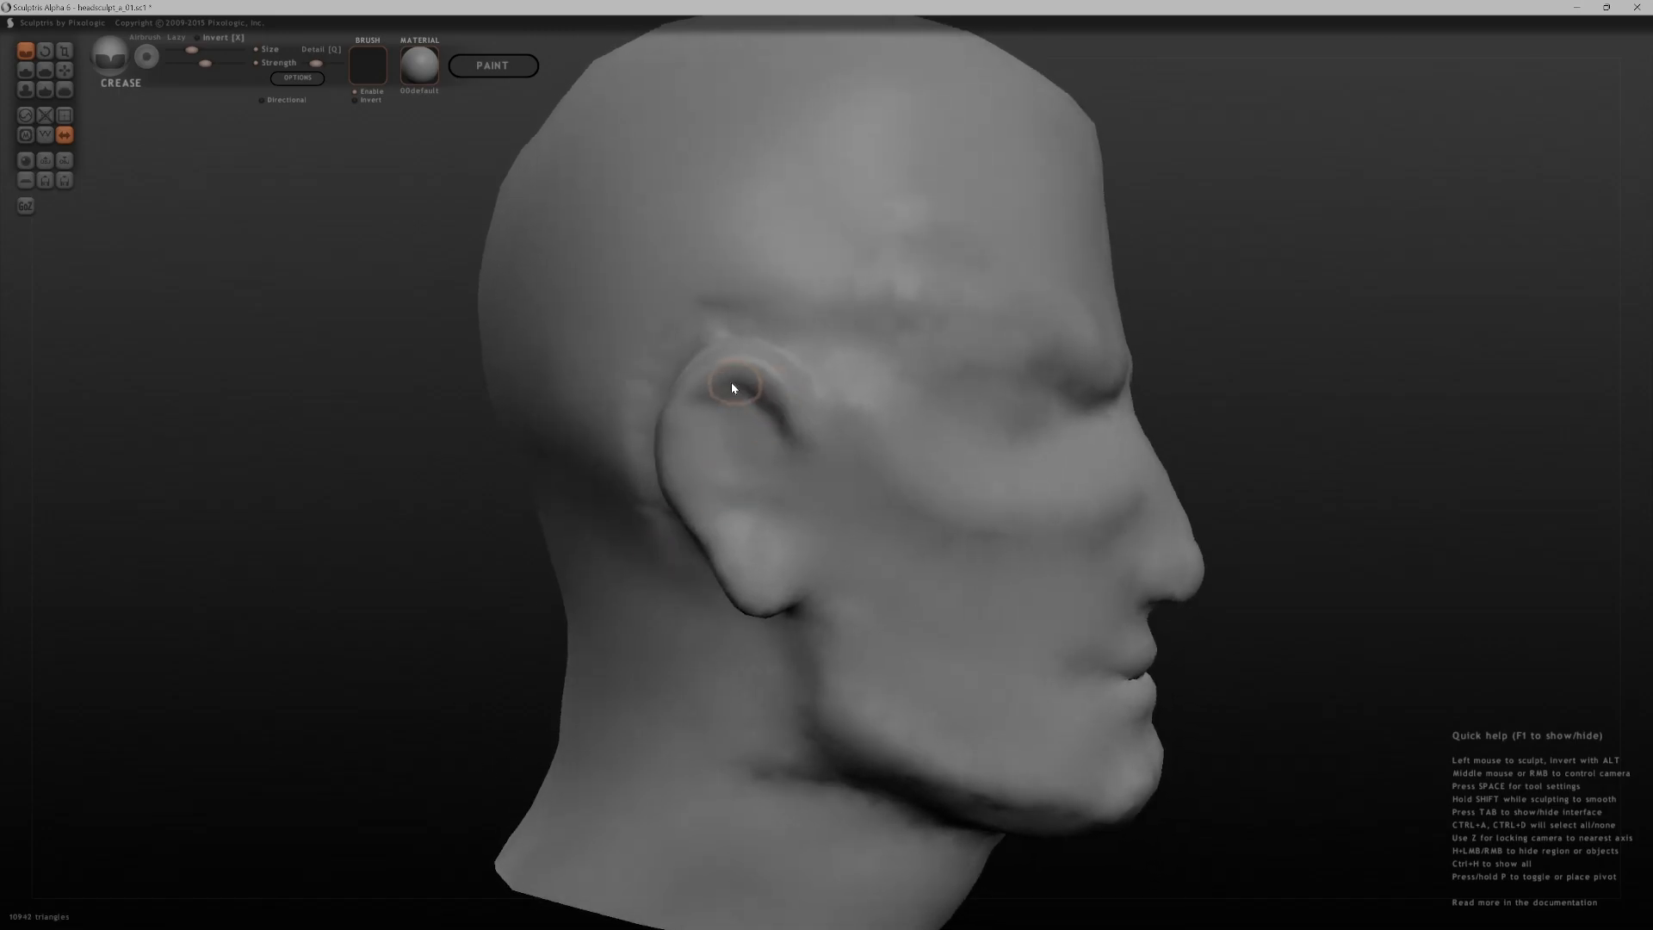
left_click_drag(699, 423, 696, 459)
mouse_move(774, 432)
left_mouse_down()
mouse_move(789, 468)
mouse_move(765, 517)
mouse_move(770, 450)
left_mouse_up()
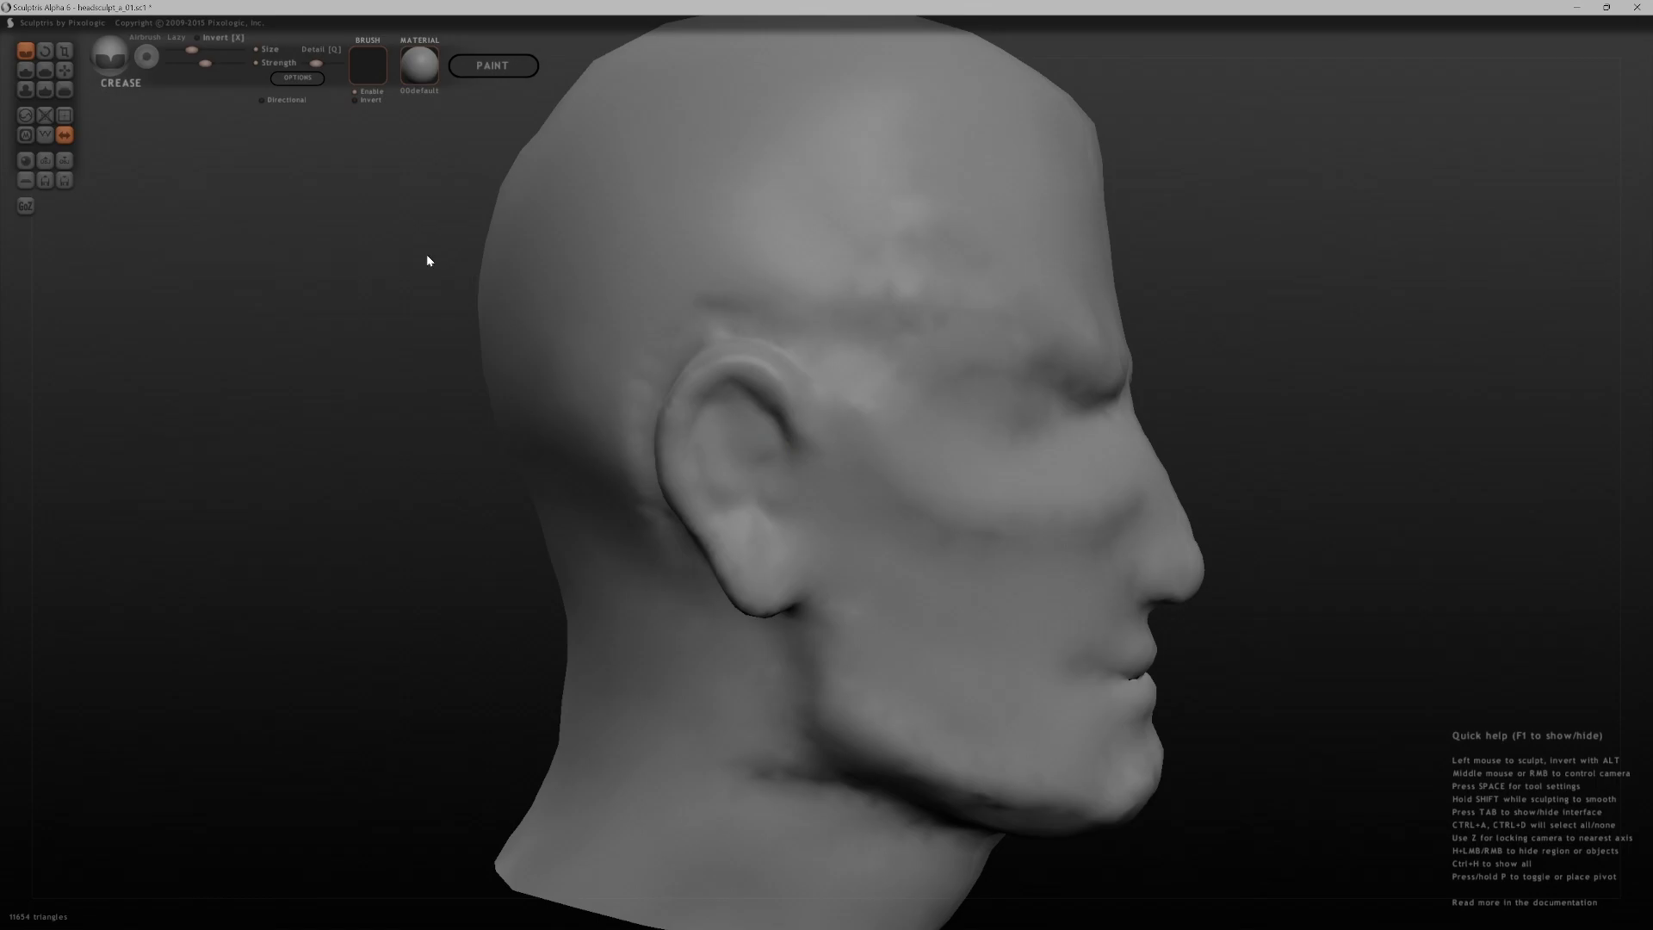
- Build up the form around the ear and the temple with the Draw brush
left_click(26, 71)
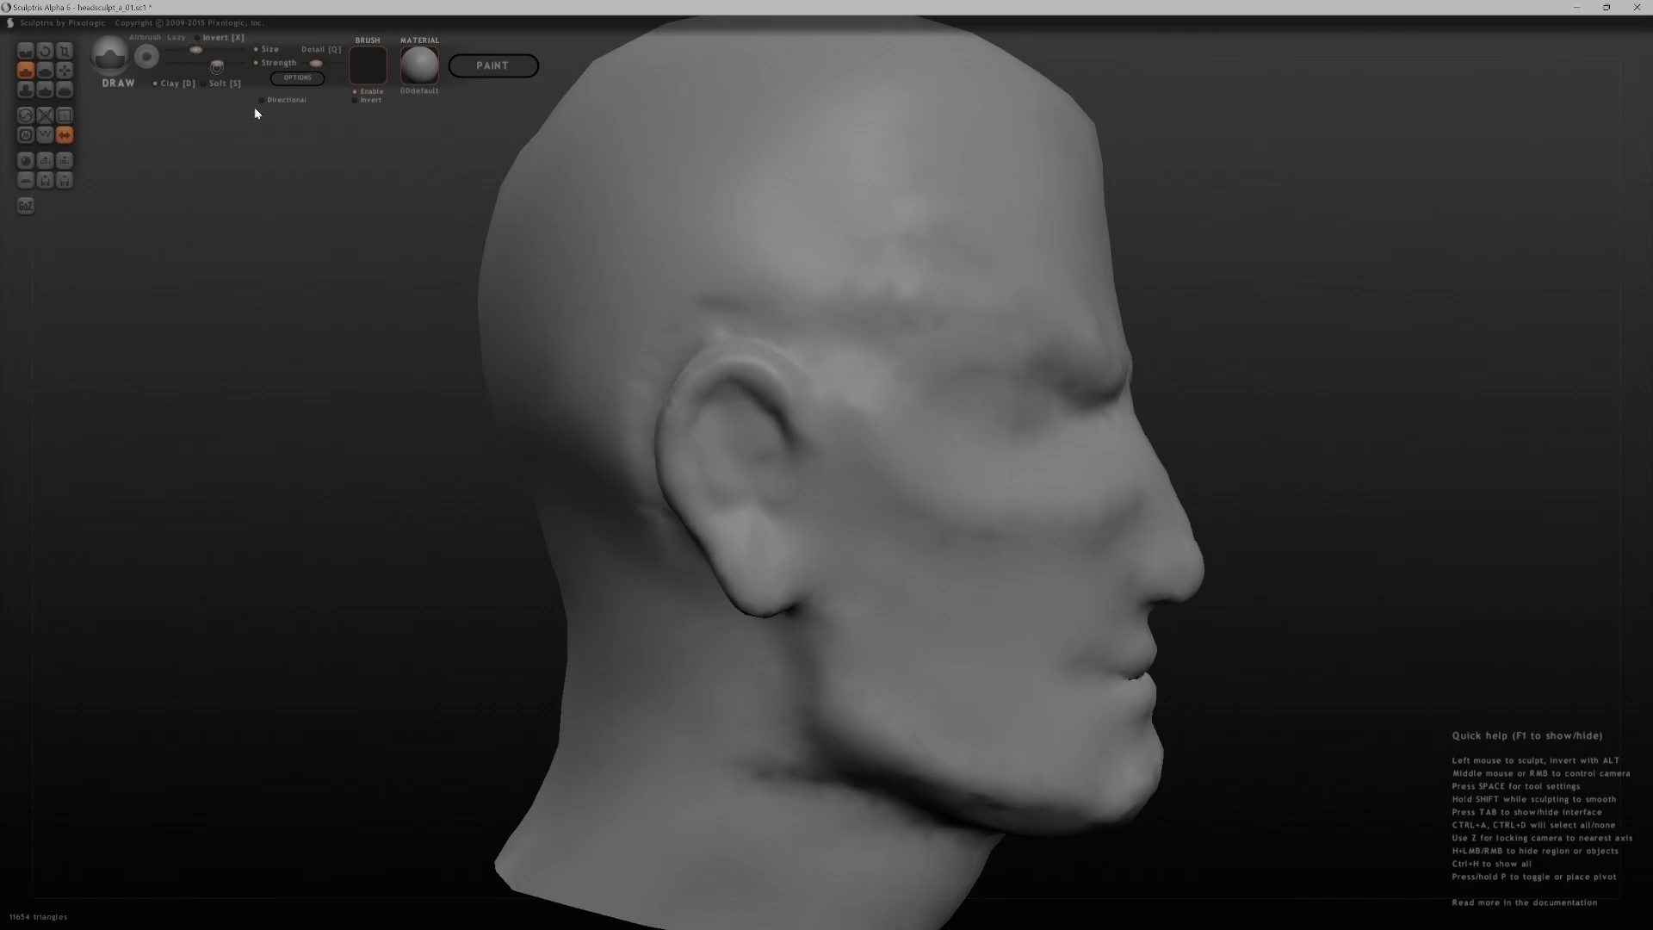
left_click_drag(747, 374, 685, 403)
mouse_move(922, 210)
left_mouse_down()
mouse_move(818, 170)
mouse_move(891, 232)
left_mouse_up()
left_click_drag(1298, 457, 997, 475)
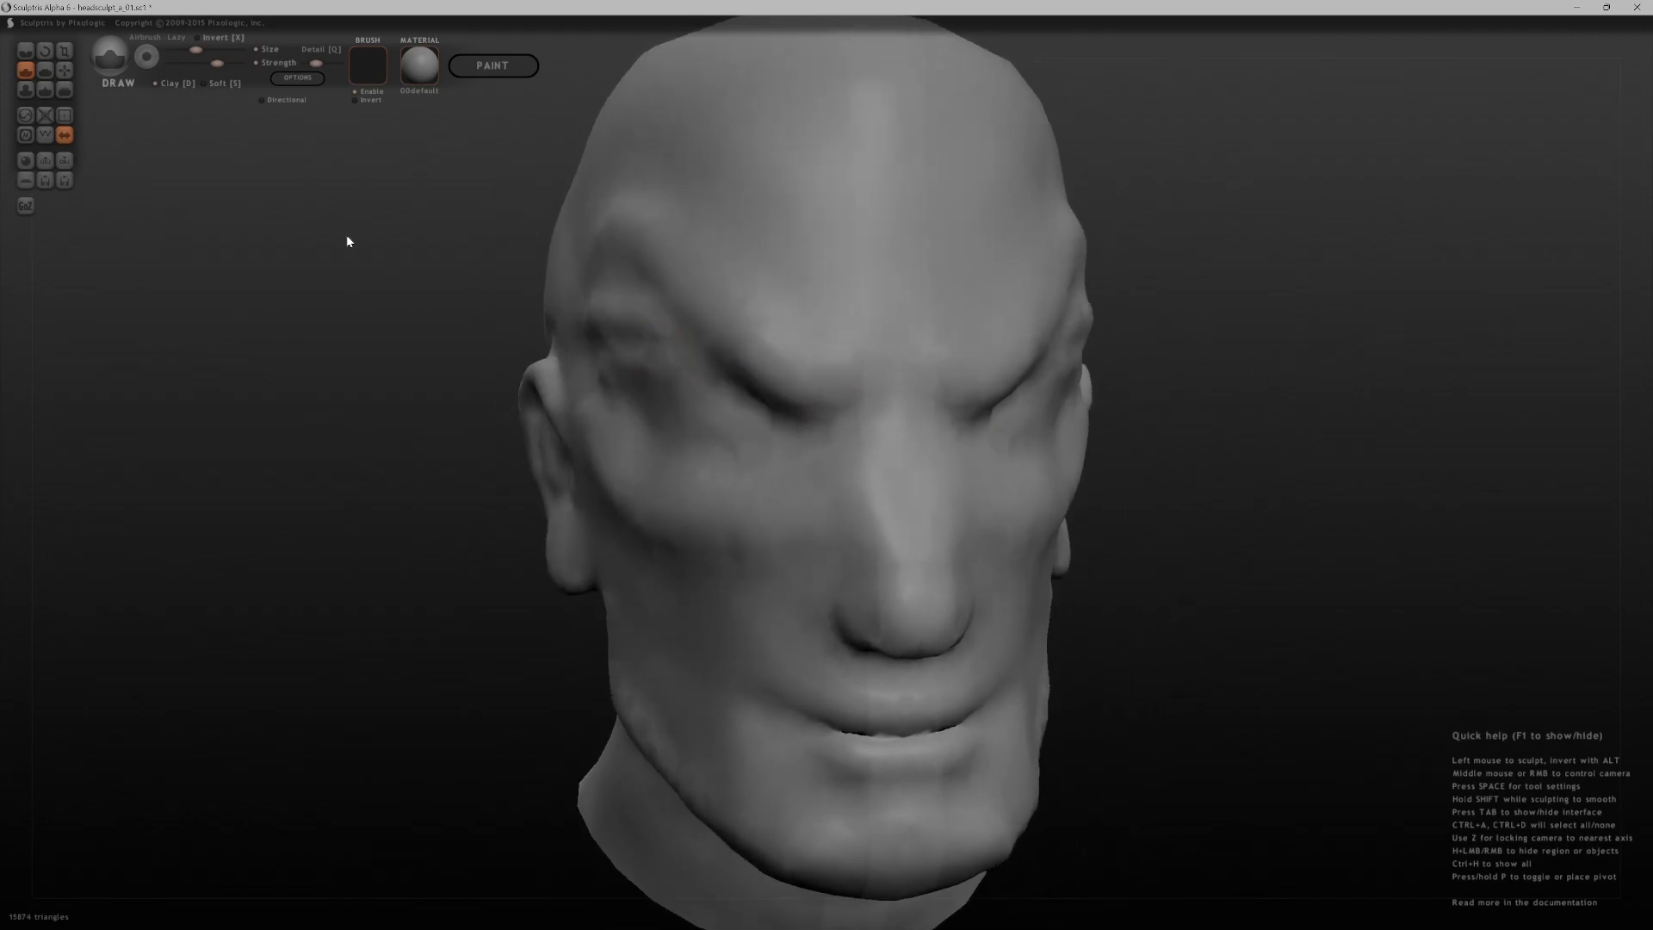
- Thicken the brow ridge above the eye with the Inflate brush
left_click(25, 90)
mouse_move(690, 333)
left_mouse_down()
mouse_move(657, 380)
mouse_move(594, 399)
left_mouse_up()
key("ctrl+z")
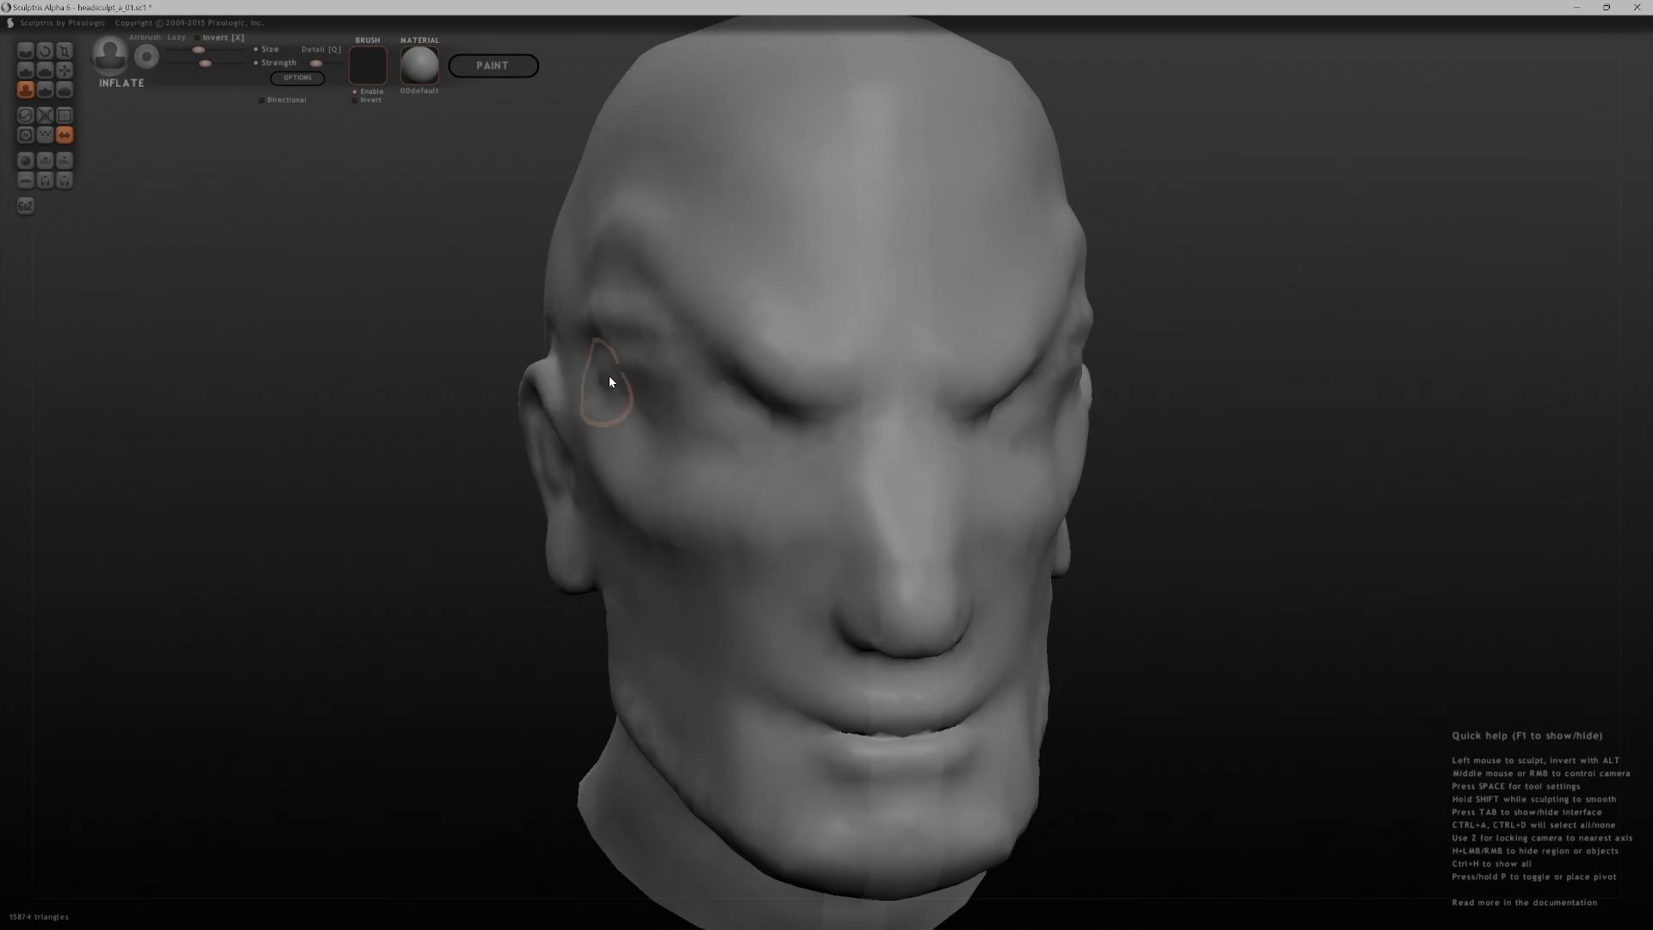
left_click_drag(742, 362, 701, 324)
- Soften the area around the brow and eye with the Smooth brush at a higher strength
left_click(65, 89)
left_click_drag(215, 66, 220, 62)
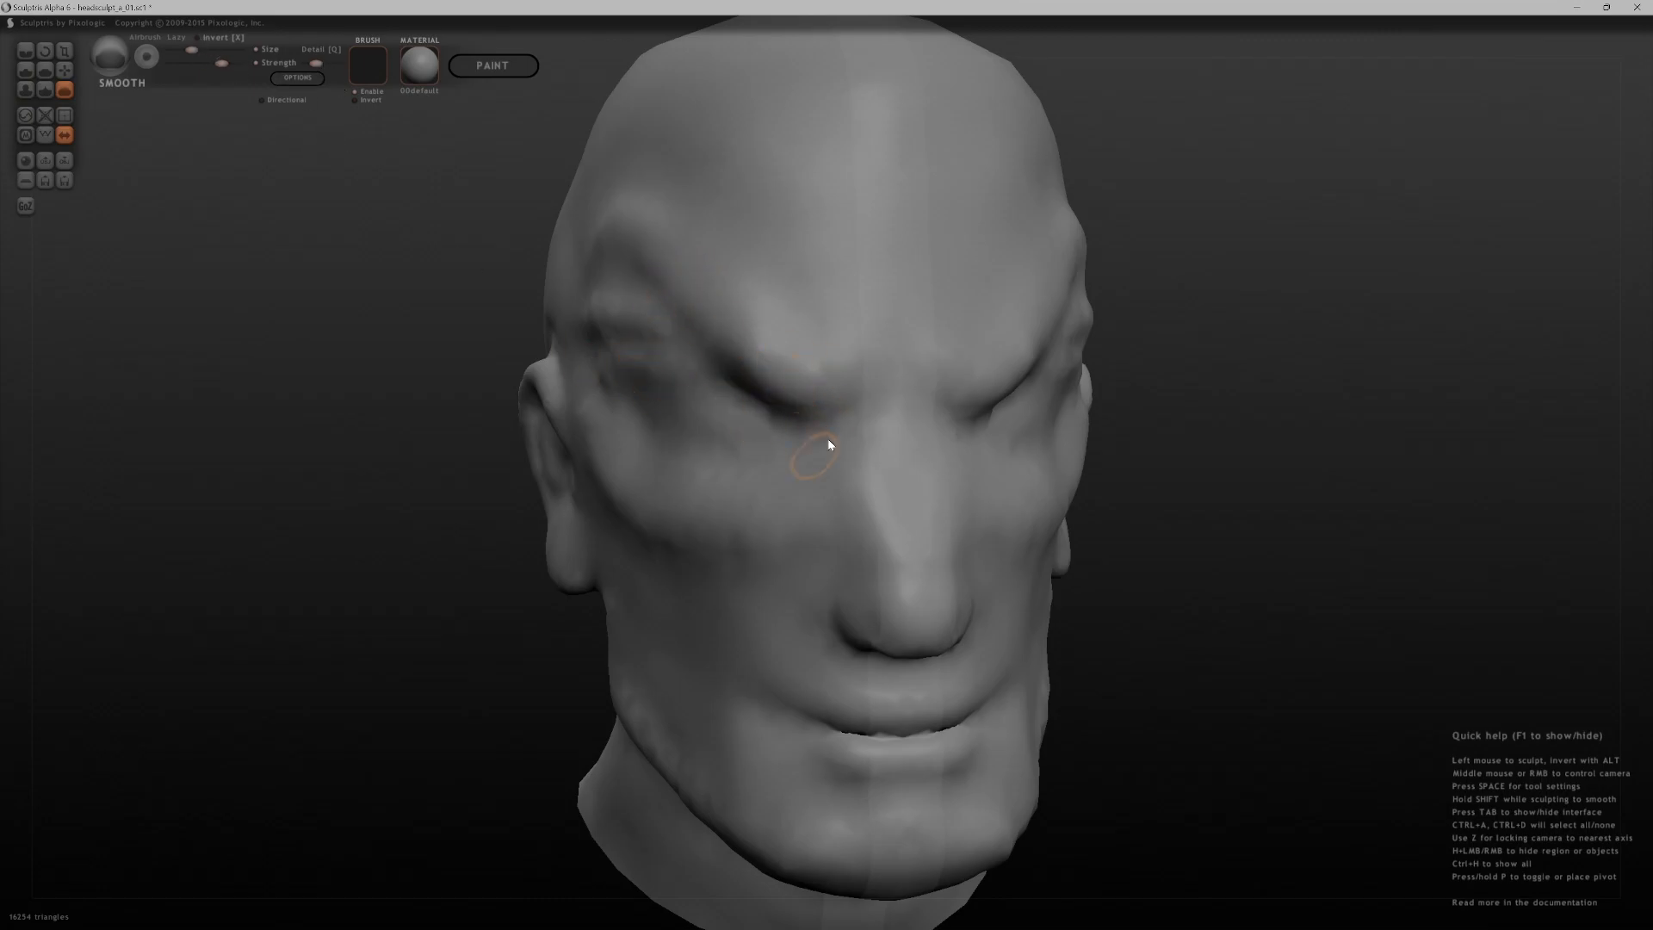
scroll(1122, 530, "down", 5)
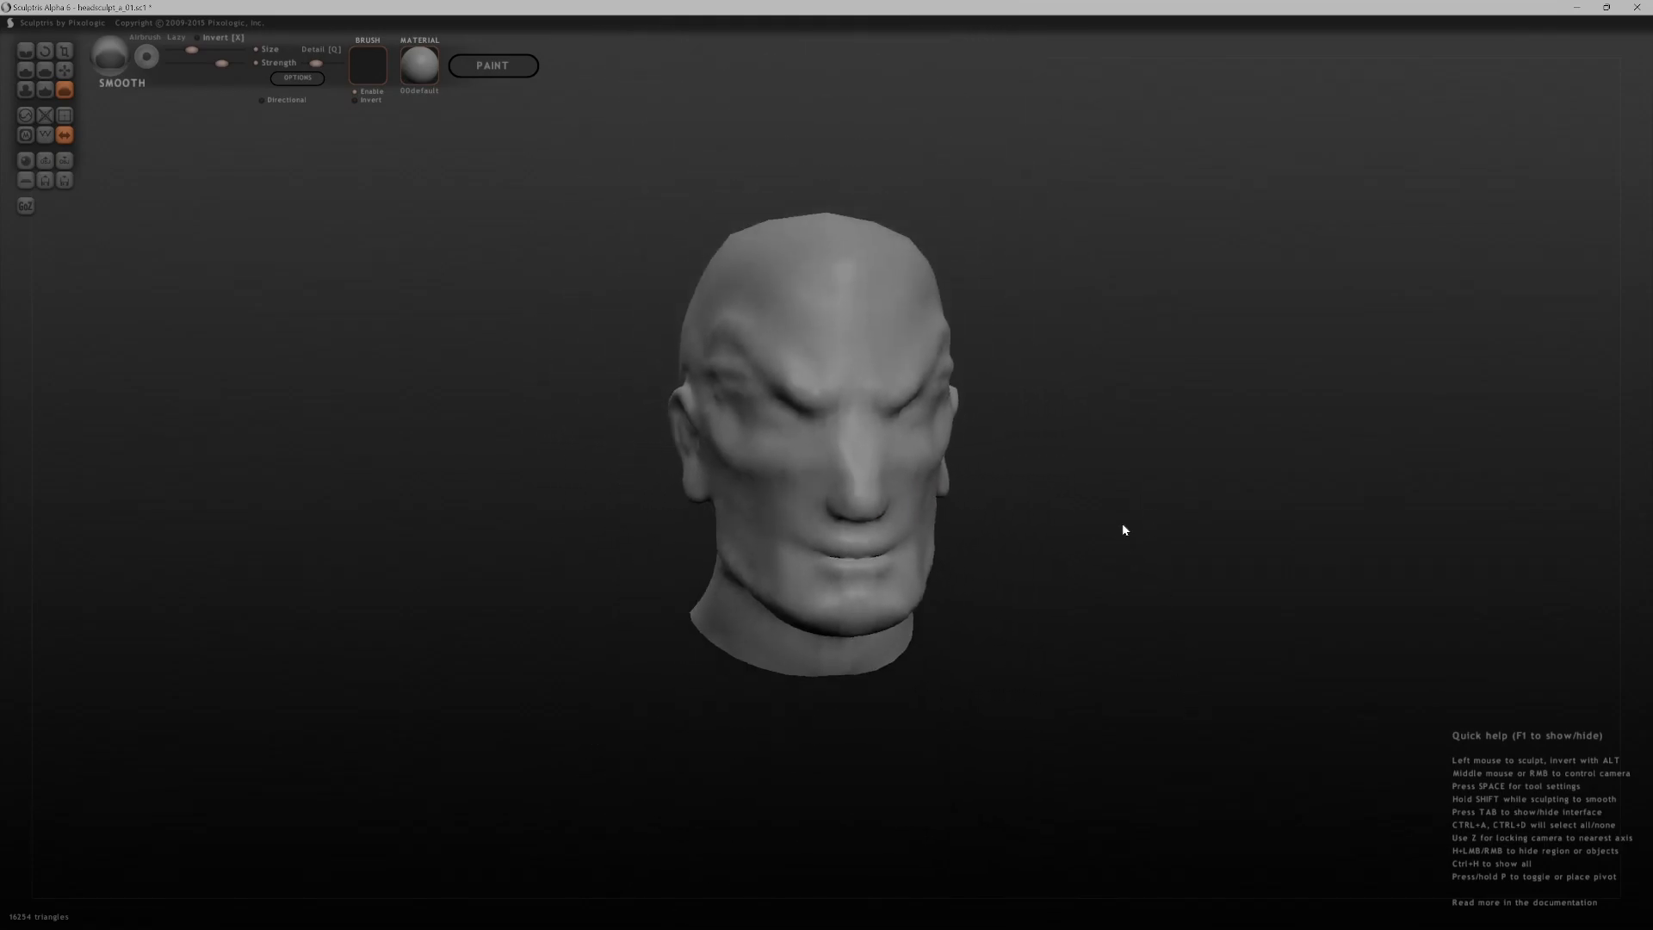
scroll(1123, 529, "up", 3)
mouse_move(1122, 534)
middle_mouse_down()
mouse_move(1102, 556)
mouse_move(756, 504)
mouse_move(768, 493)
middle_mouse_up()
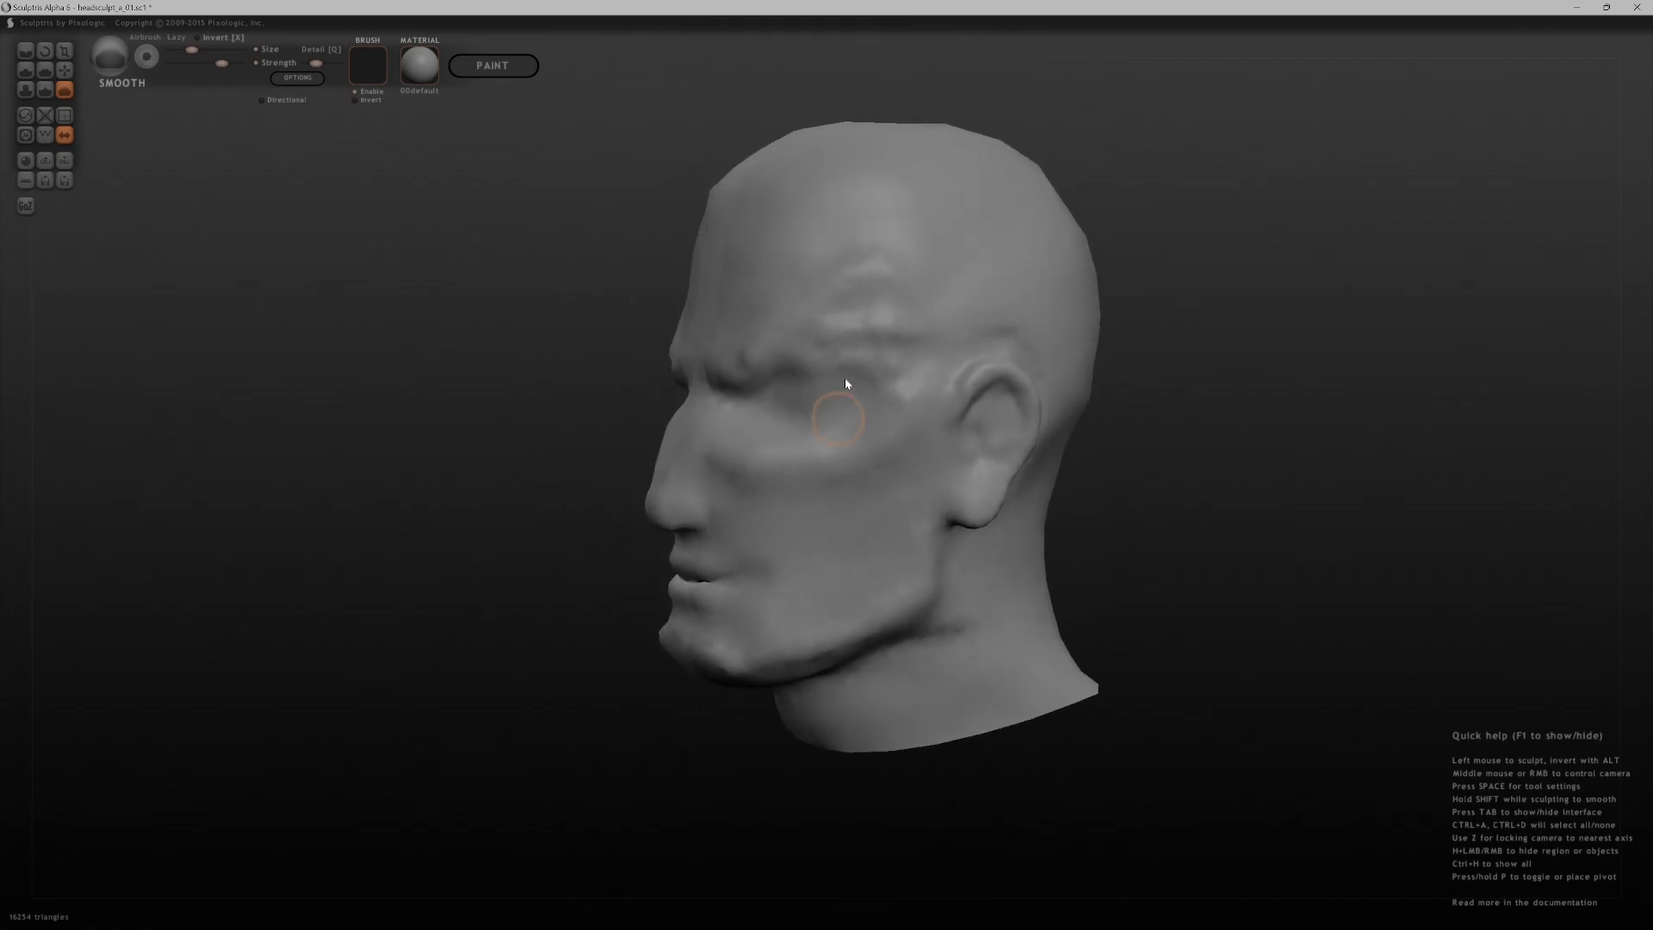
middle_click_drag(1181, 325, 1296, 424)
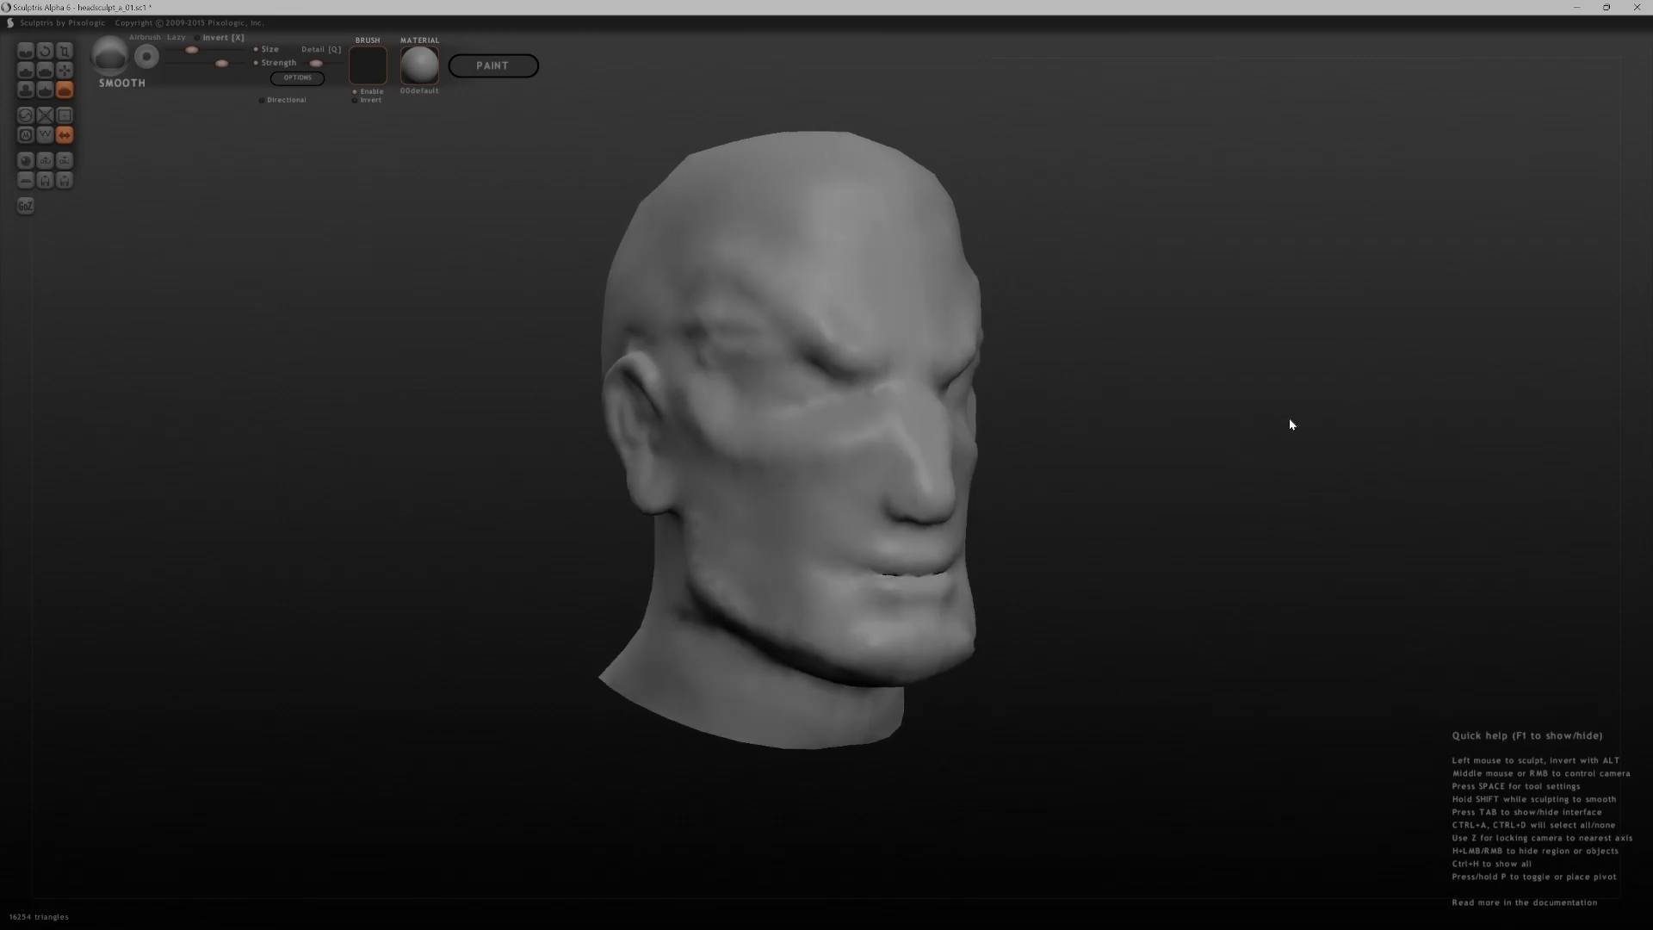
- Pull a symmetrical pair of long horns out of the upper forehead with the Grab brush, curving them upward, with the wireframe shown
middle_click_drag(1171, 374, 1081, 439, "alt")
scroll(1081, 440, "down", 1)
left_click(64, 70)
left_click_drag(1096, 307, 1007, 358)
key("w")
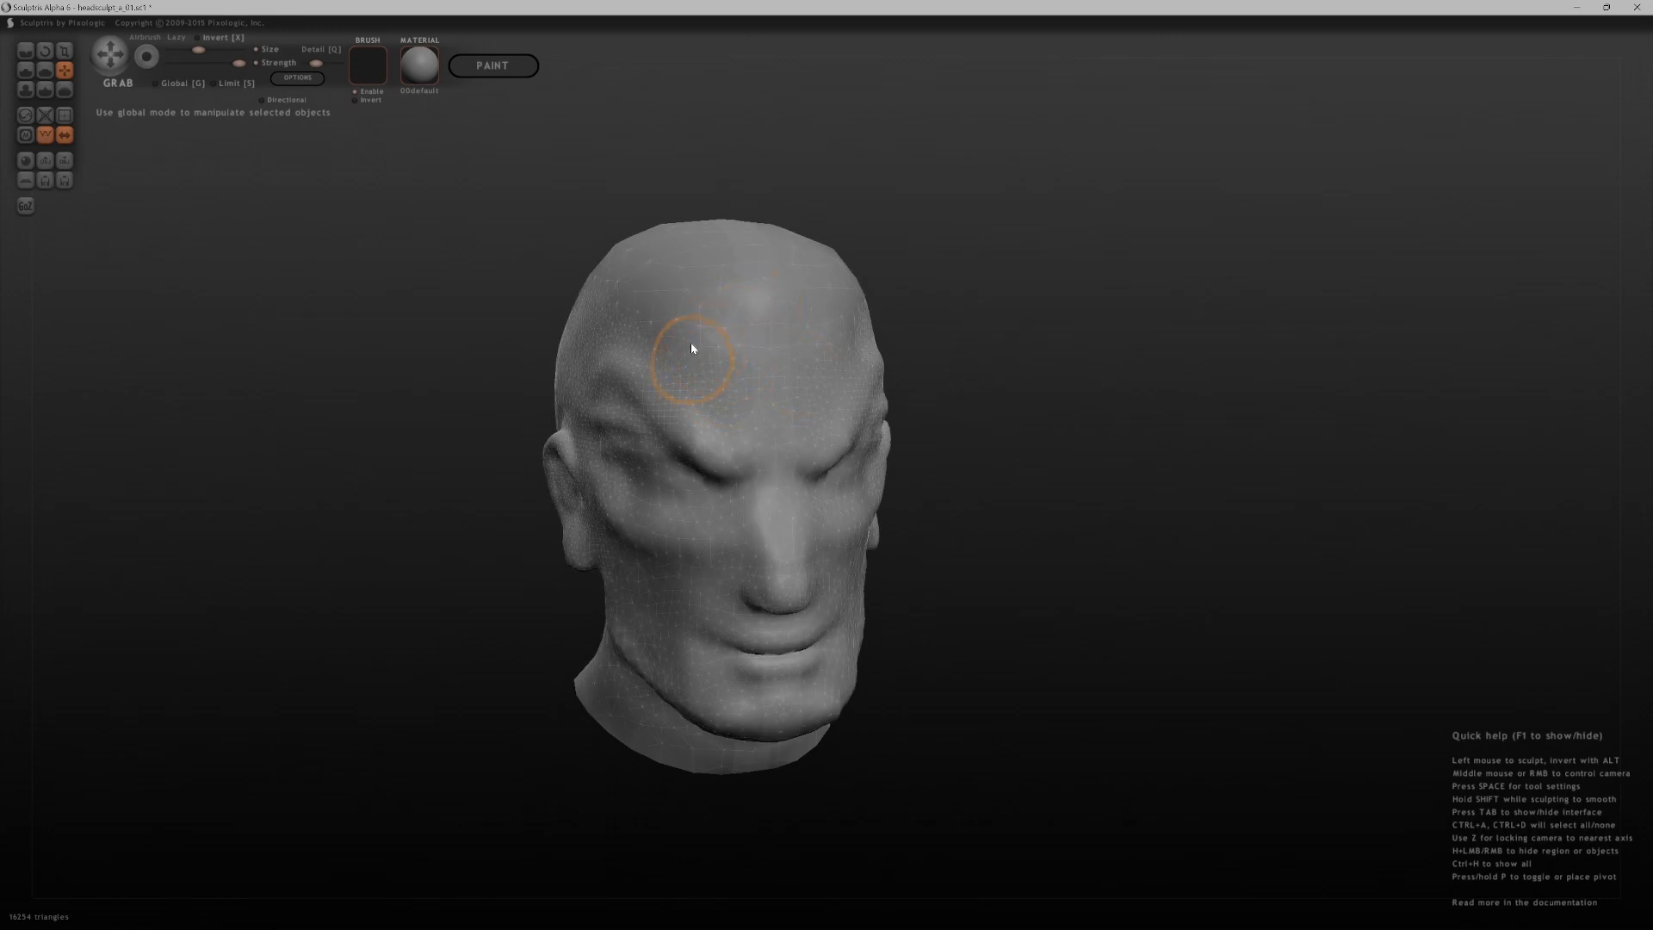
mouse_move(1047, 322)
left_mouse_down()
mouse_move(1062, 314)
mouse_move(1019, 307)
mouse_move(982, 344)
mouse_move(894, 334)
mouse_move(904, 380)
mouse_move(992, 302)
mouse_move(985, 334)
mouse_move(1087, 448)
mouse_move(1056, 405)
mouse_move(871, 436)
mouse_move(900, 442)
left_mouse_up()
mouse_move(657, 371)
left_mouse_down()
mouse_move(529, 382)
mouse_move(476, 351)
mouse_move(457, 281)
mouse_move(488, 210)
left_mouse_up()
mouse_move(641, 189)
left_mouse_down()
mouse_move(841, 85)
mouse_move(1059, 131)
mouse_move(1062, 148)
mouse_move(893, 270)
mouse_move(748, 210)
mouse_move(867, 128)
mouse_move(981, 111)
mouse_move(889, 147)
mouse_move(948, 177)
mouse_move(830, 200)
left_mouse_up()
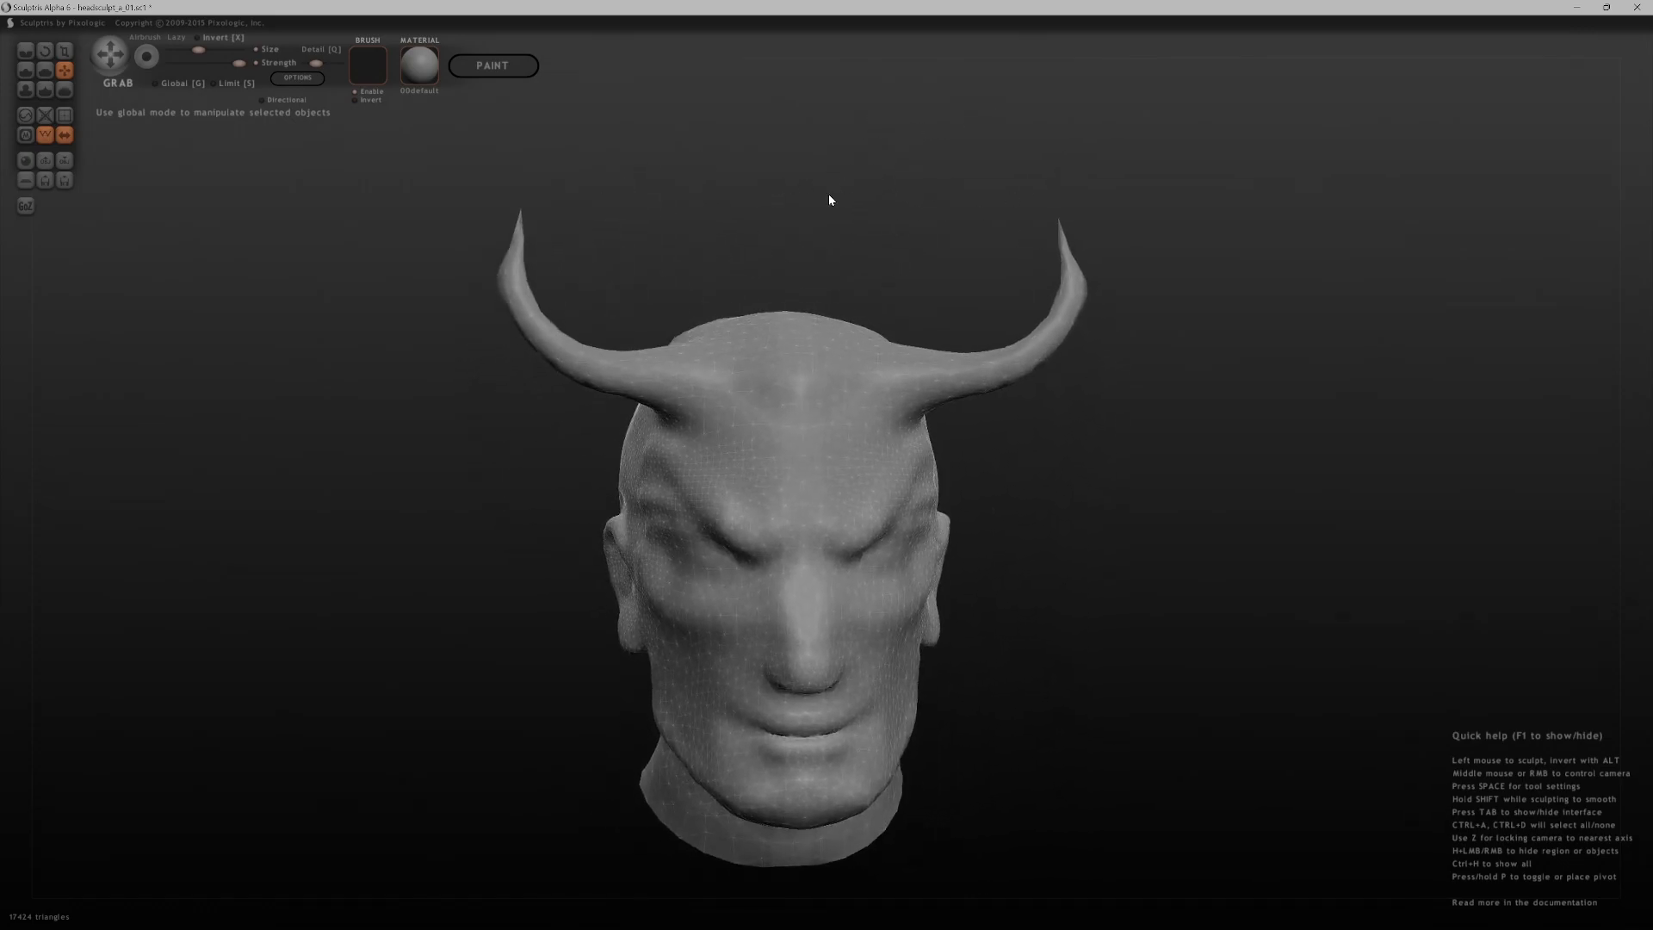
- Turn off symmetry and pull uneven lumps out of one side of the upper forehead beside the horn with the Grab brush
left_click(65, 135)
left_click(839, 515)
left_click_drag(1044, 441, 991, 415)
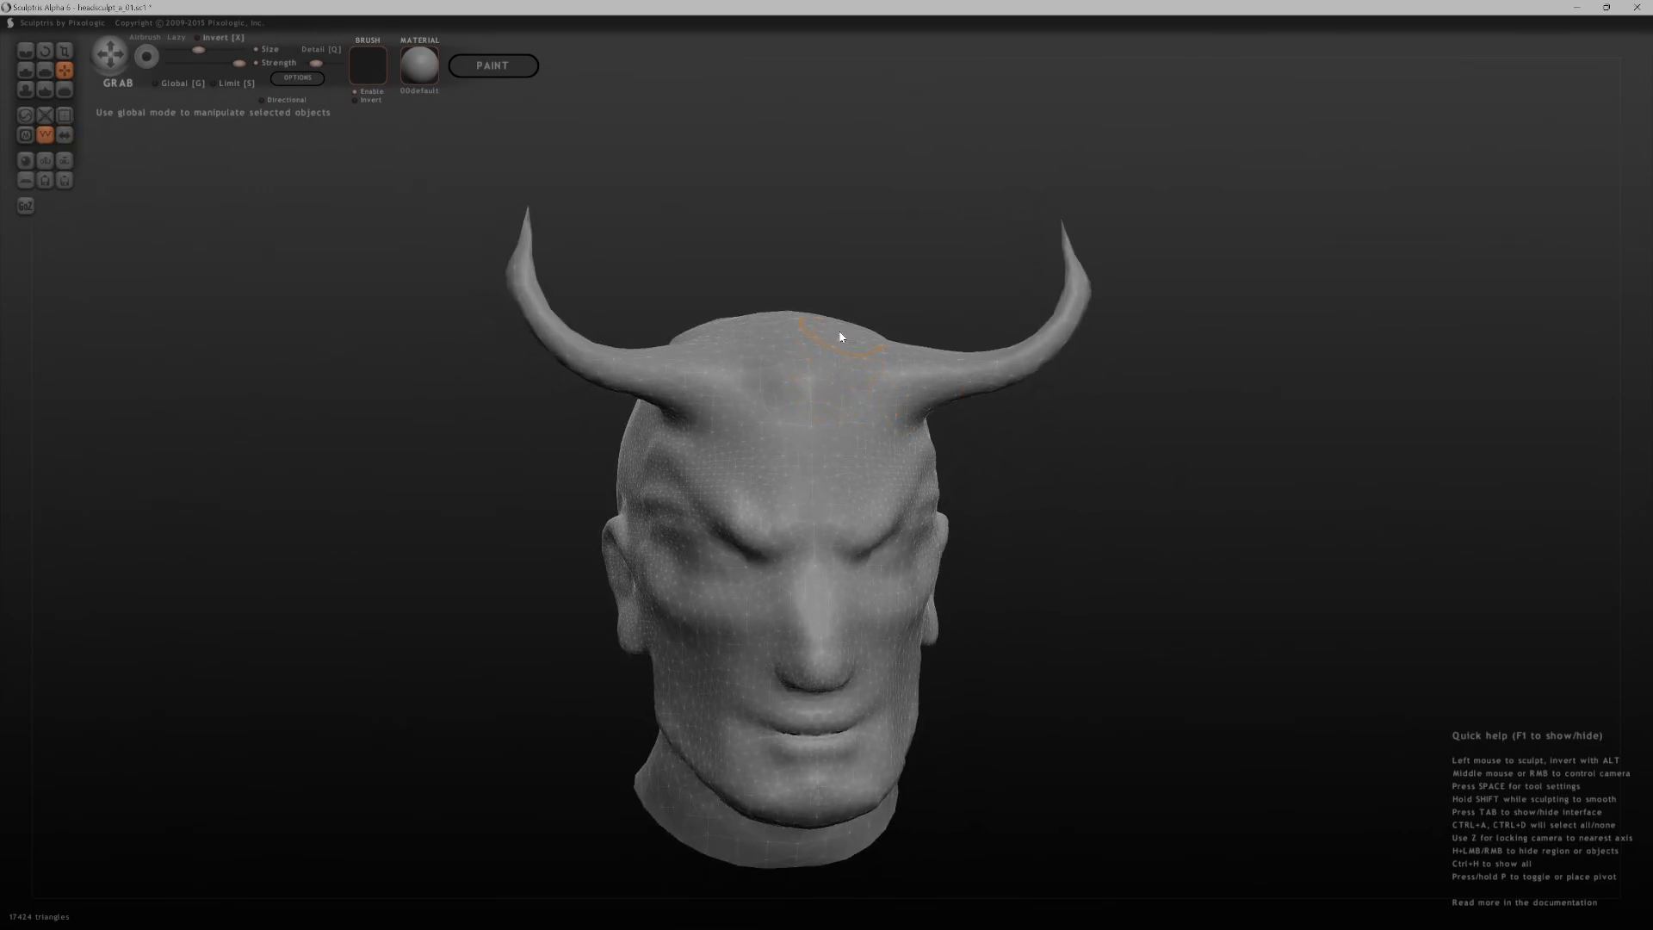
mouse_move(841, 334)
left_mouse_down()
mouse_move(895, 292)
mouse_move(865, 420)
left_mouse_up()
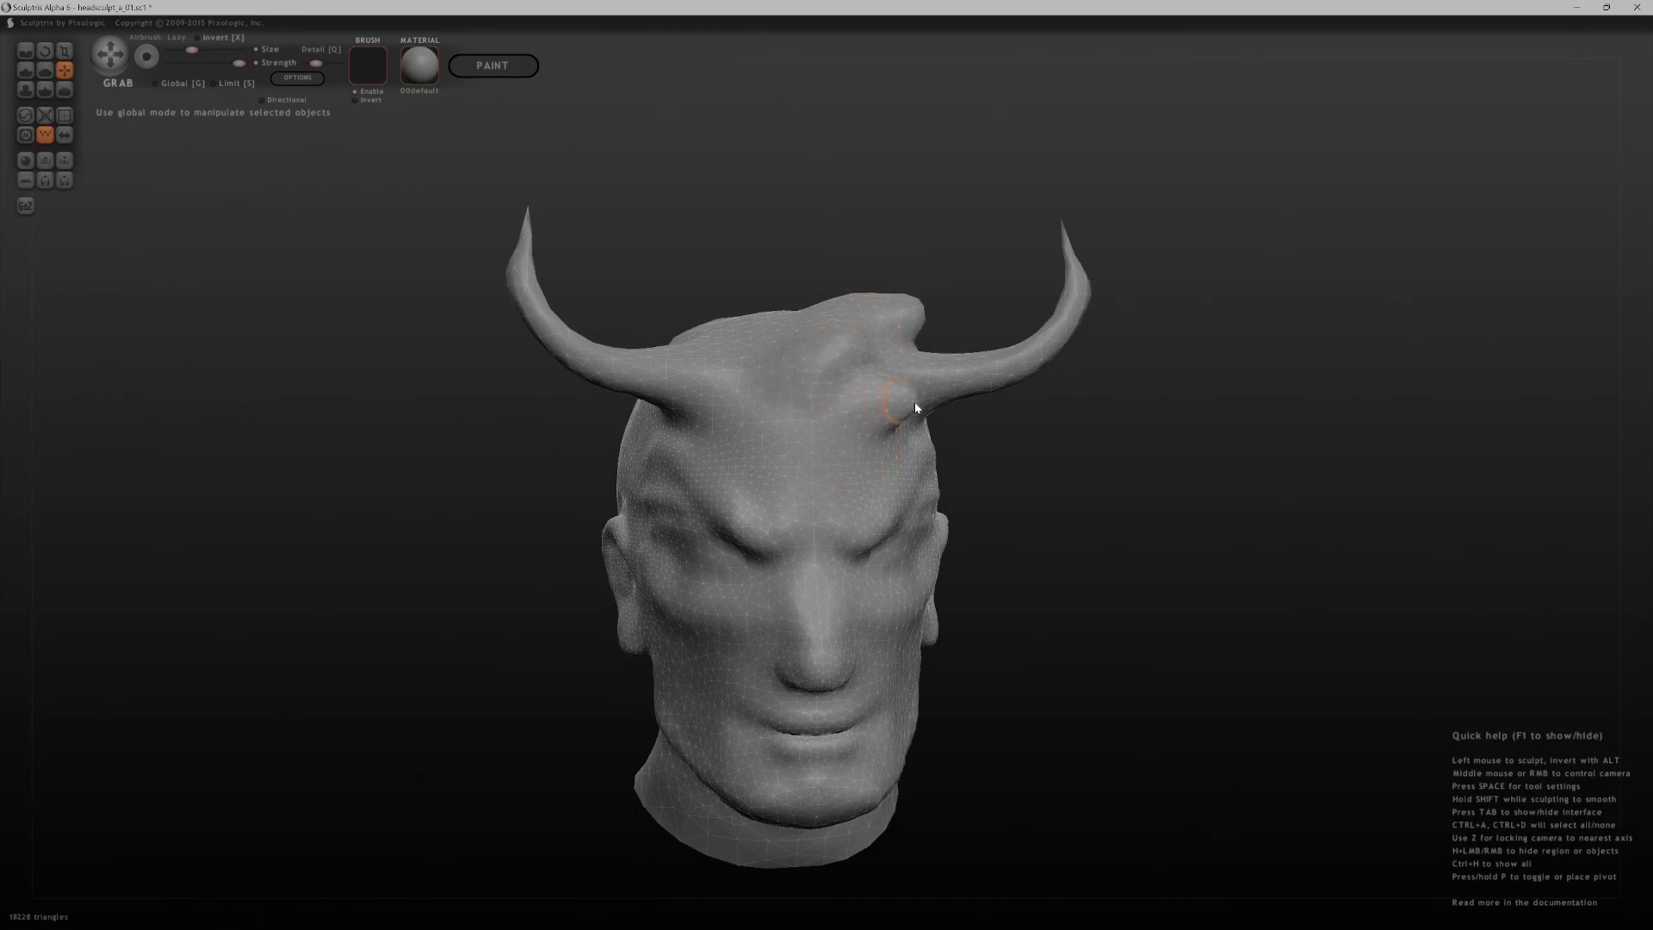
left_click_drag(1055, 457, 857, 370)
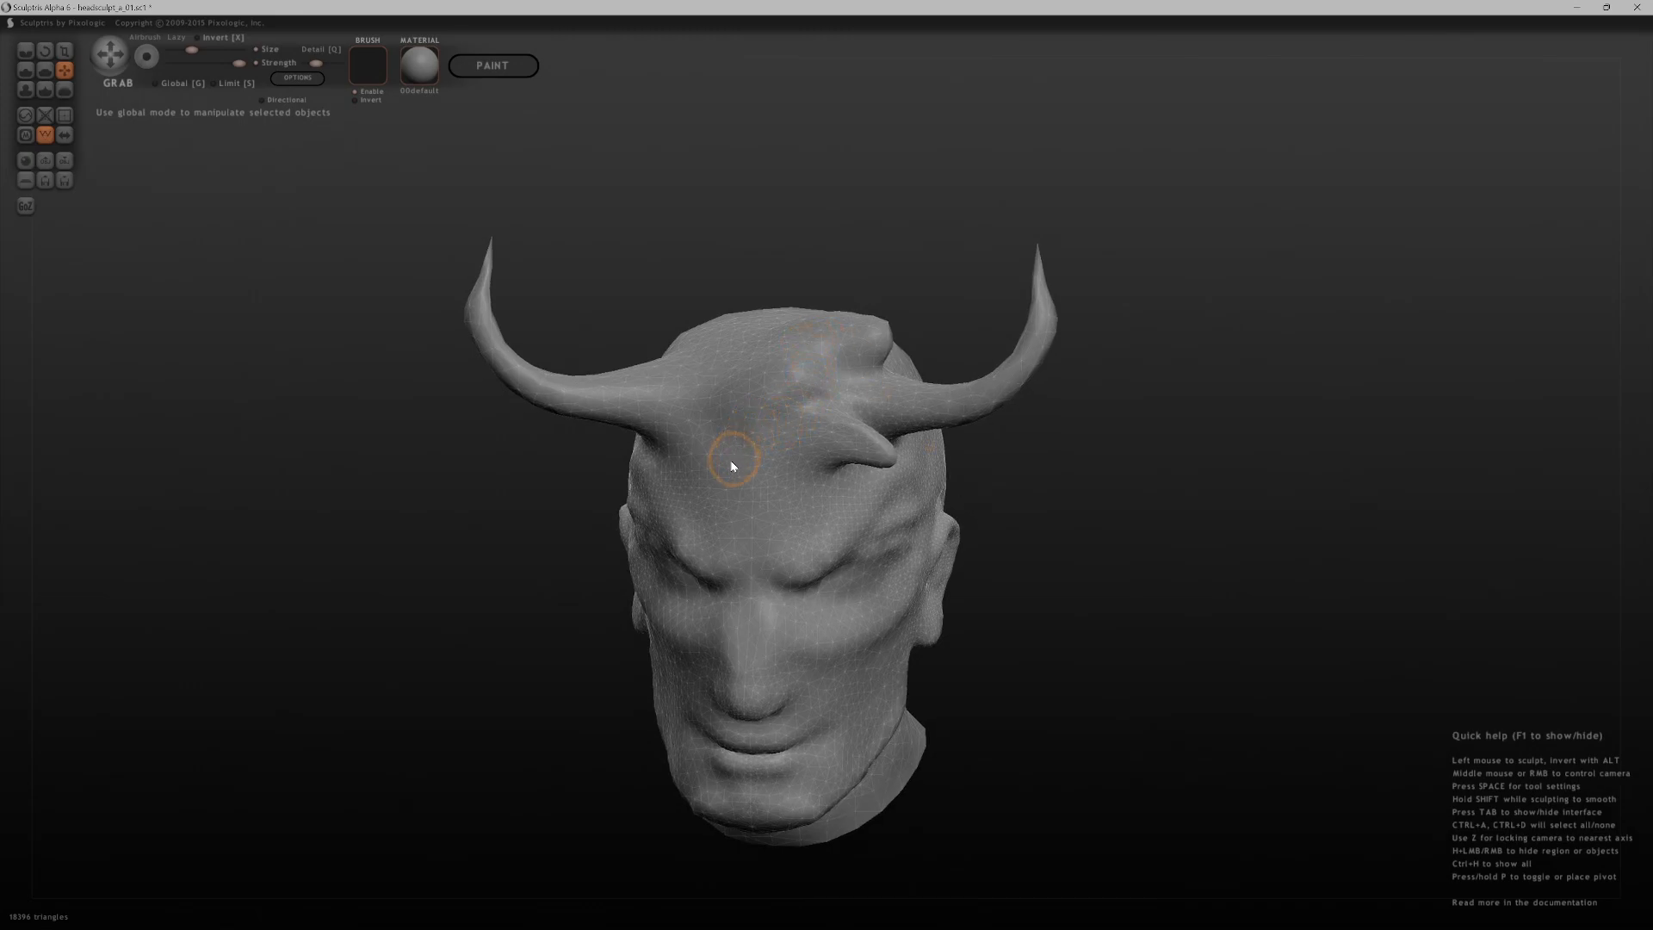
- Pull a blunt spike forward from the middle of the upper forehead between the horns
left_click_drag(732, 408, 755, 451)
left_click_drag(1128, 495, 1326, 479)
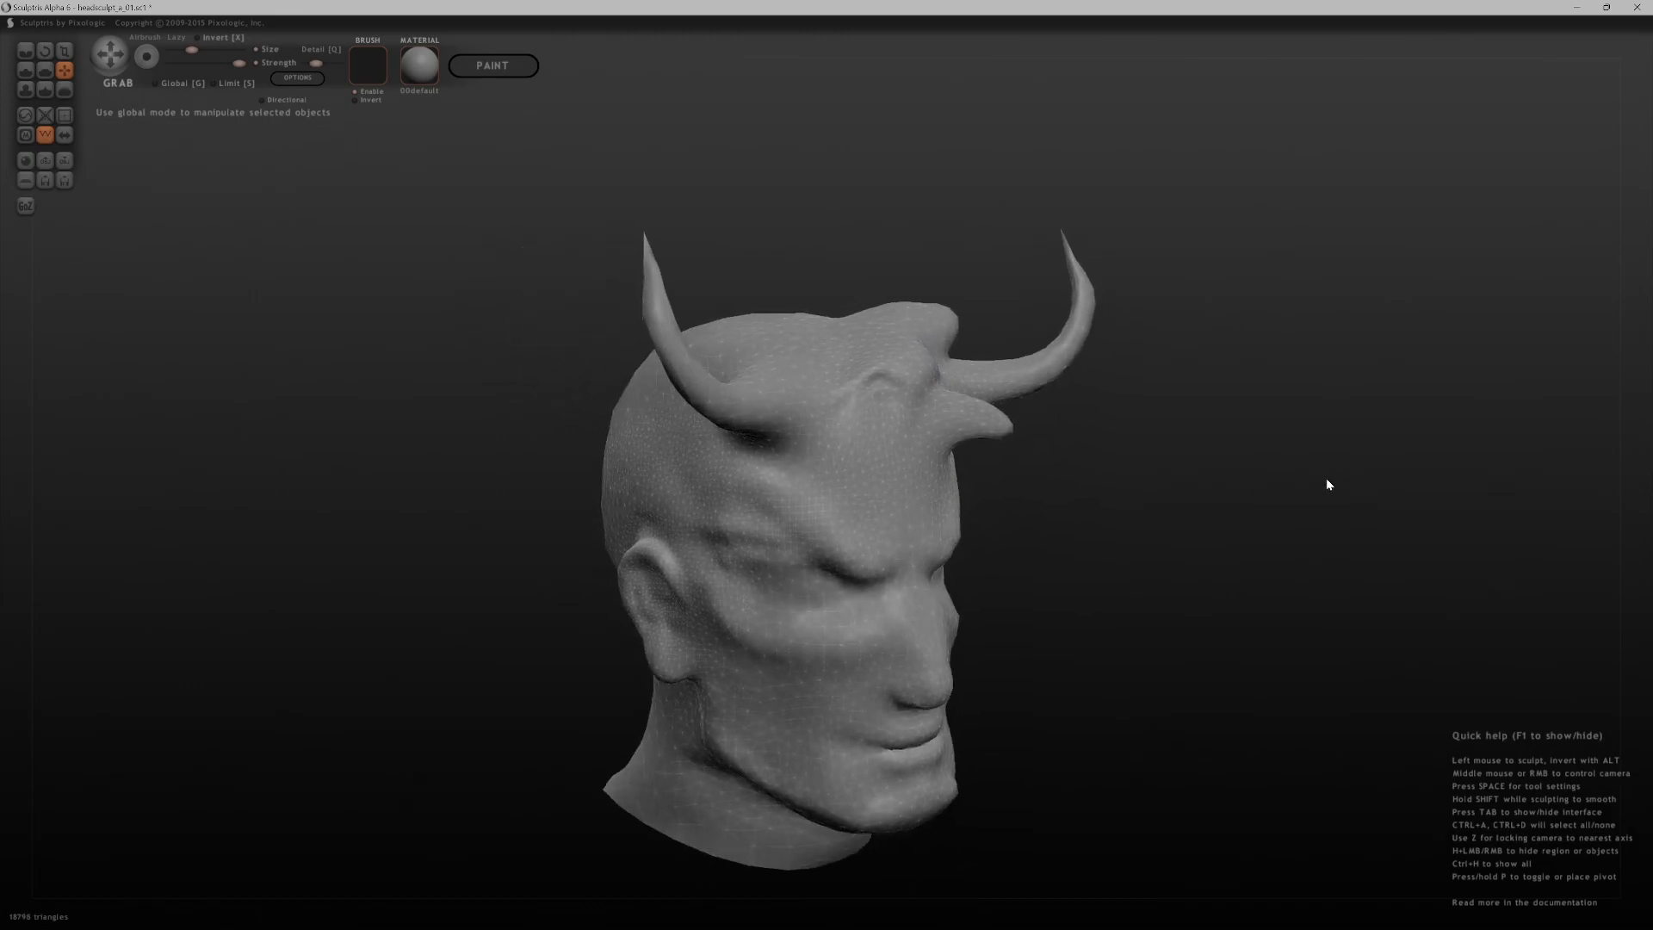
mouse_move(1122, 513)
left_mouse_down()
mouse_move(989, 379)
mouse_move(1073, 367)
left_mouse_up()
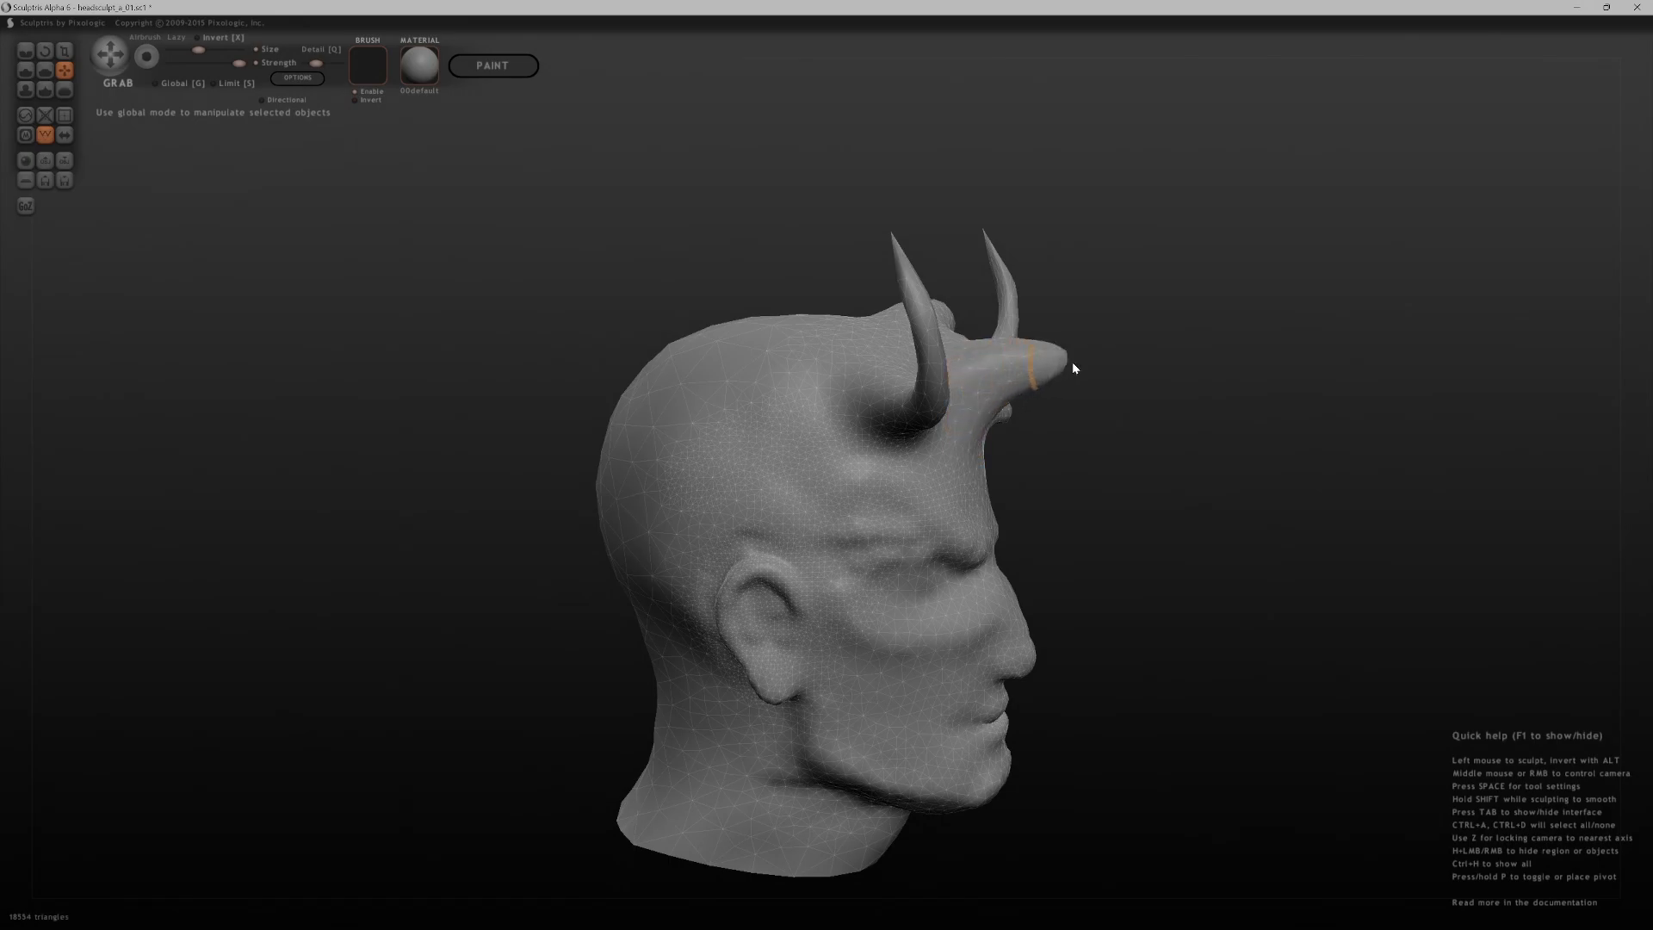
mouse_move(1010, 432)
left_mouse_down()
mouse_move(941, 490)
mouse_move(1088, 435)
mouse_move(966, 420)
mouse_move(1354, 490)
mouse_move(1121, 557)
mouse_move(875, 478)
mouse_move(922, 332)
left_mouse_up()
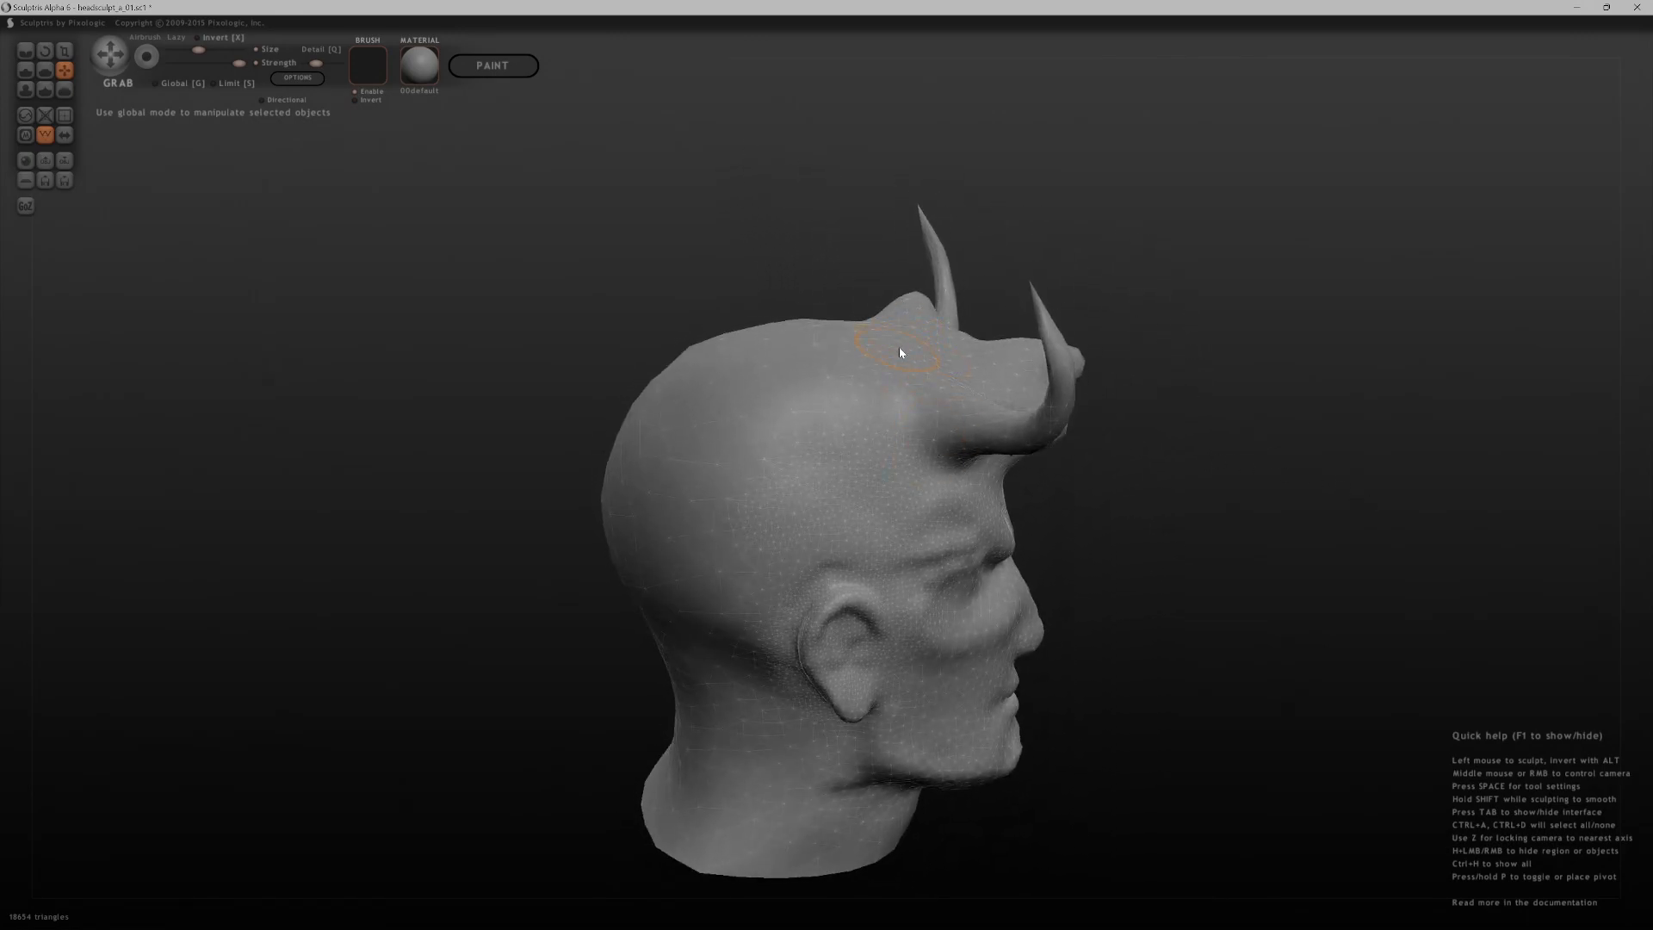
key("ctrl+z")
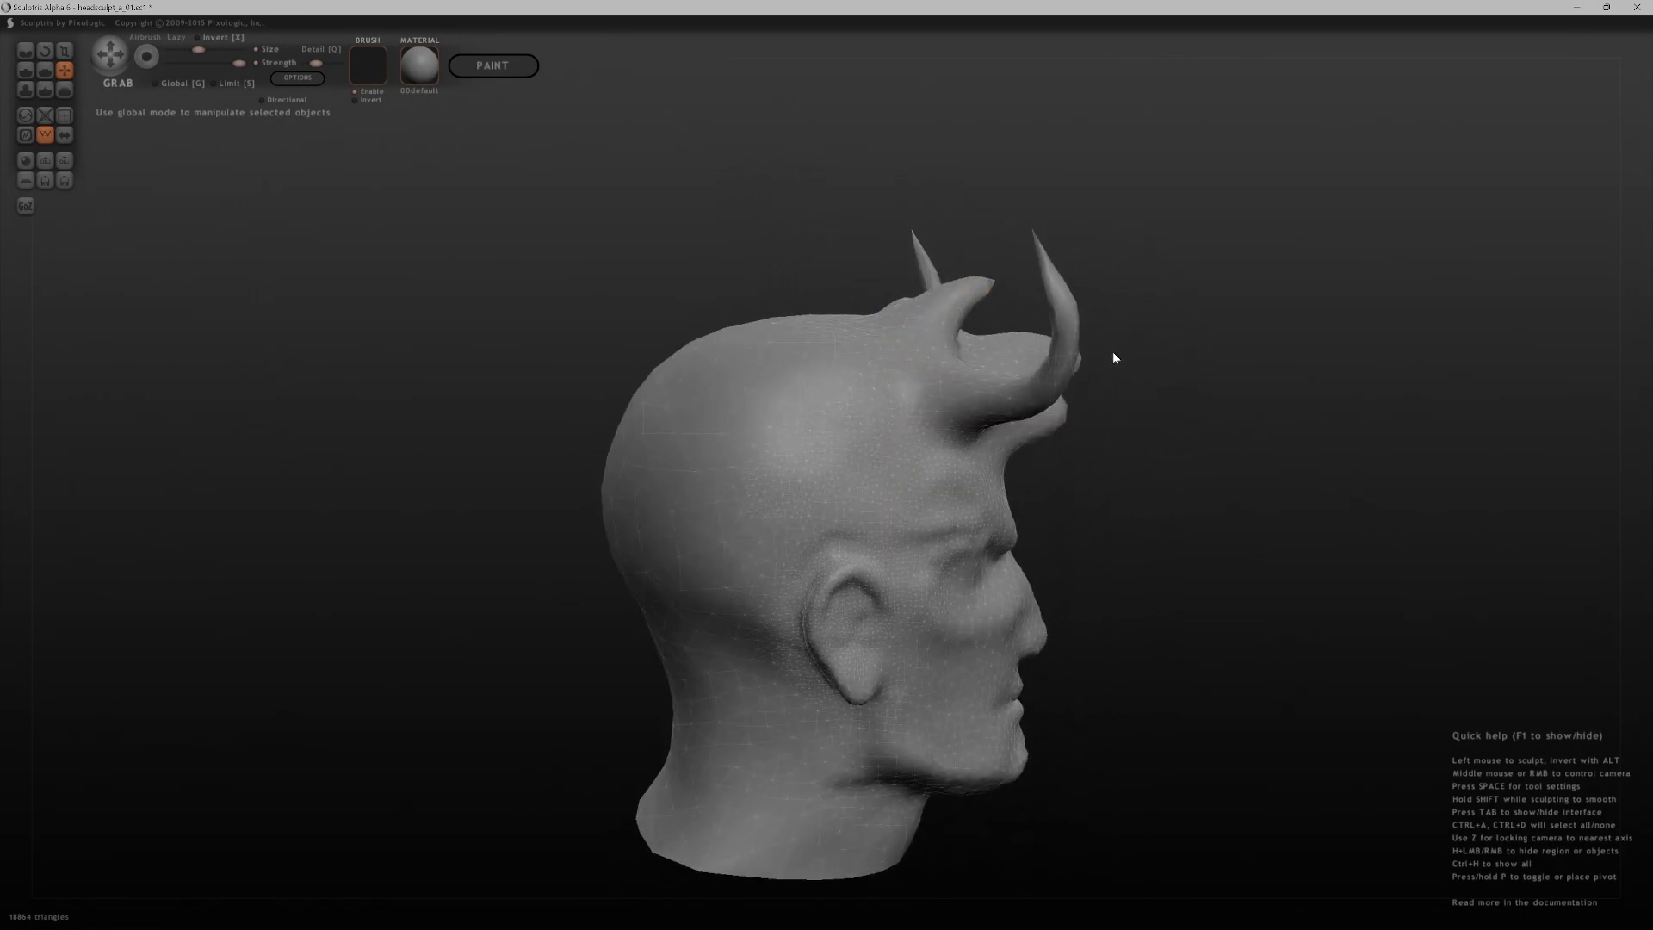
- Pull several peaks upward from the front of the crown between the horns
left_click_drag(1159, 431, 723, 380)
middle_click_drag(763, 324, 849, 376)
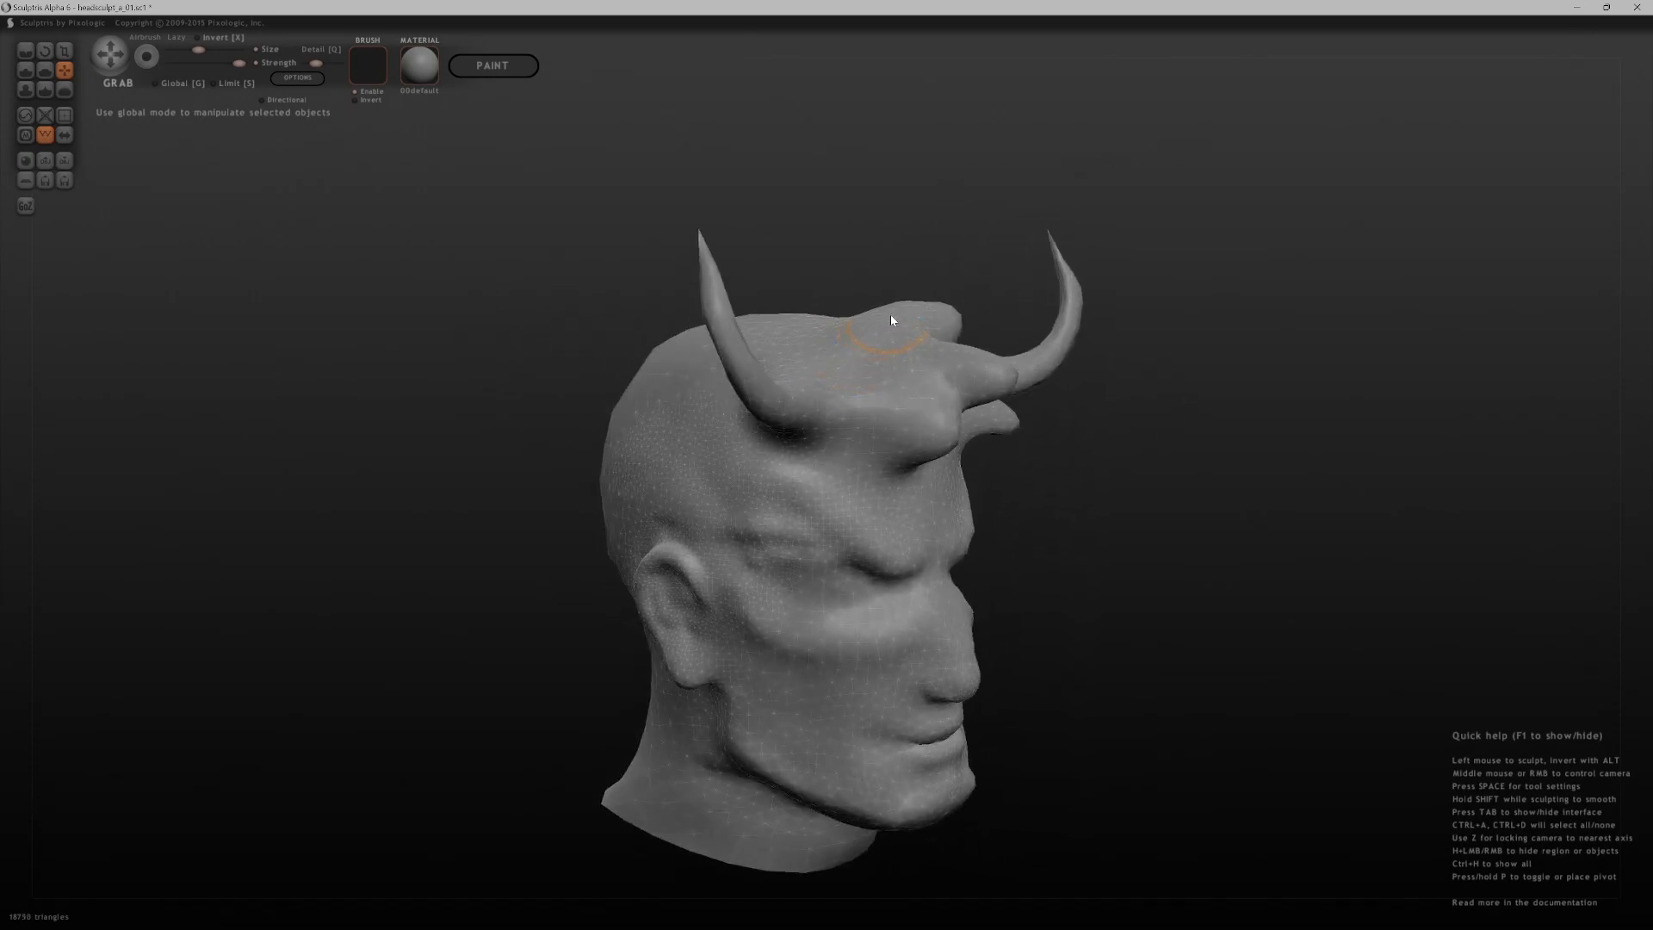
left_click_drag(896, 324, 926, 312)
left_click_drag(999, 207, 879, 138)
left_click_drag(777, 296, 769, 245)
middle_click_drag(815, 271, 811, 243)
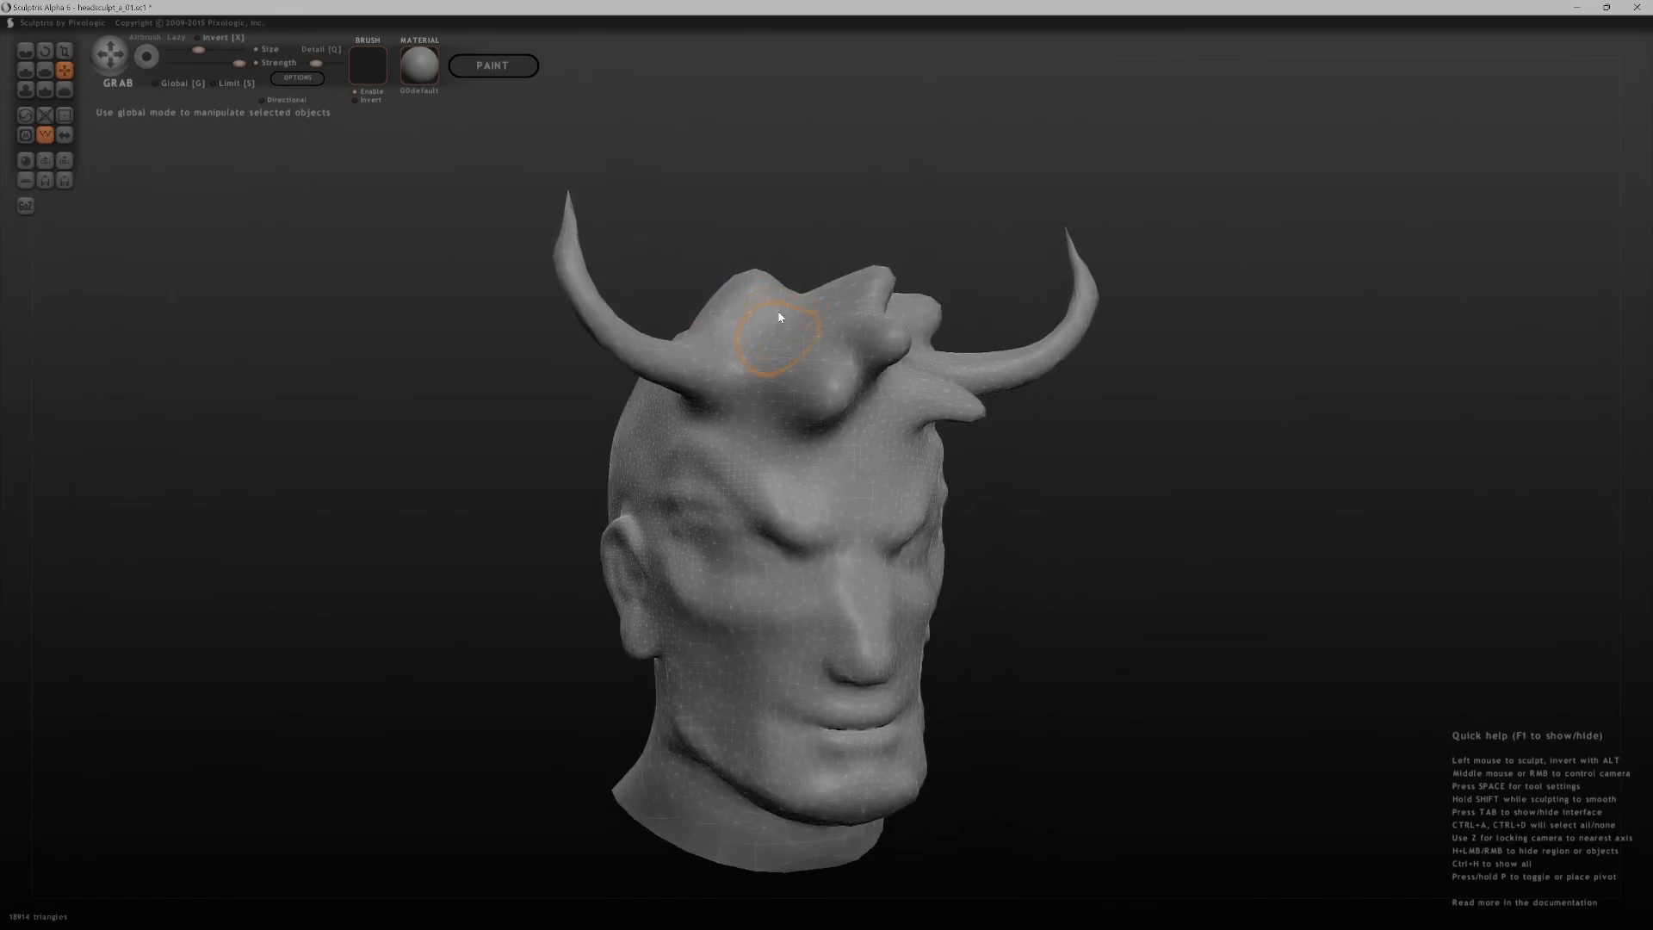
left_click_drag(1158, 365, 809, 437)
mouse_move(1068, 418)
left_mouse_down()
mouse_move(796, 489)
mouse_move(747, 380)
mouse_move(690, 410)
mouse_move(831, 439)
left_mouse_up()
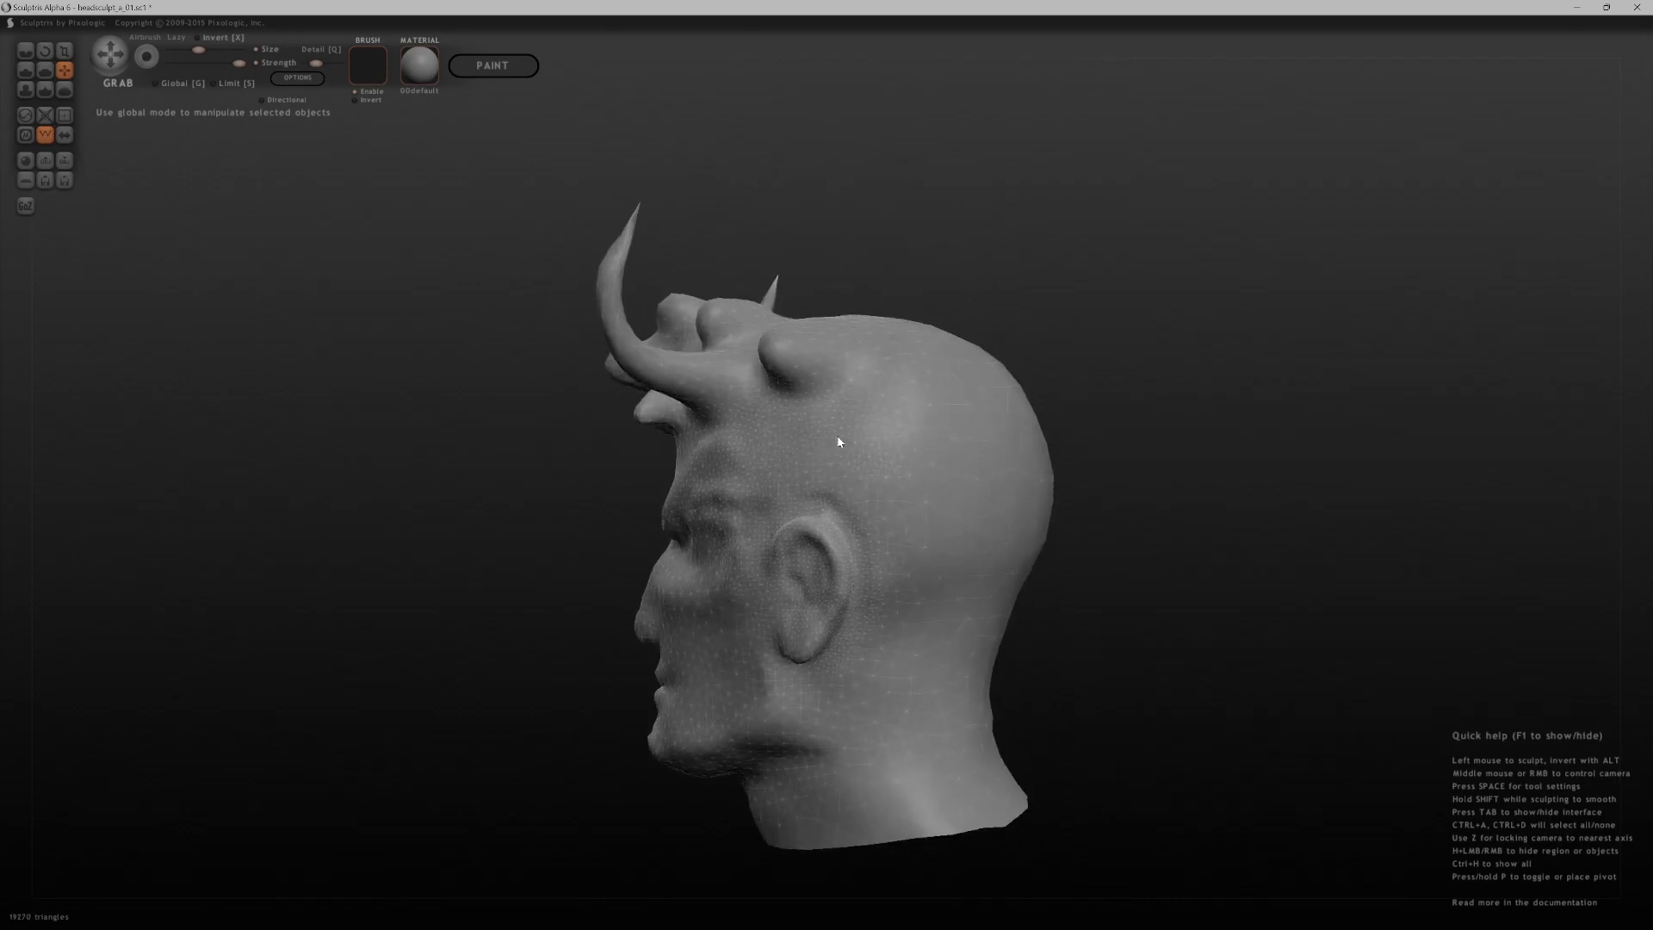
key("ctrl+z")
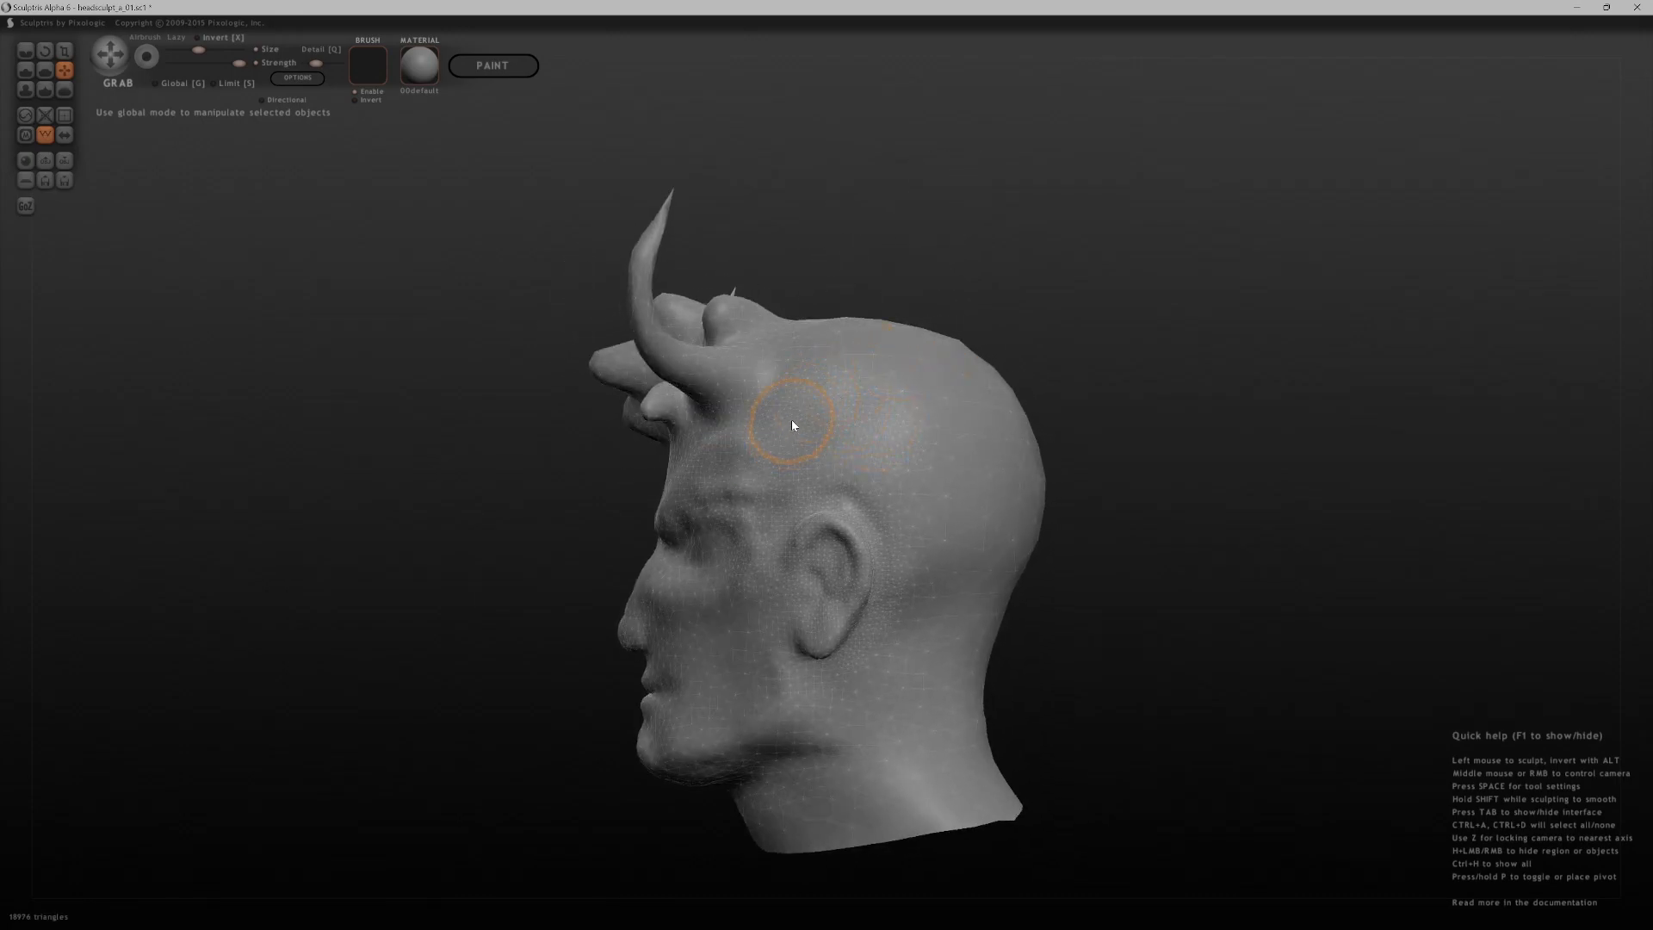
- Pull a low bump out of the side of the head behind the horn and above the ear
left_click_drag(1126, 310, 1305, 414)
mouse_move(1045, 457)
left_mouse_down()
mouse_move(1280, 572)
mouse_move(1239, 551)
left_mouse_up()
left_click_drag(908, 437, 929, 430)
right_click_drag(929, 430, 609, 210)
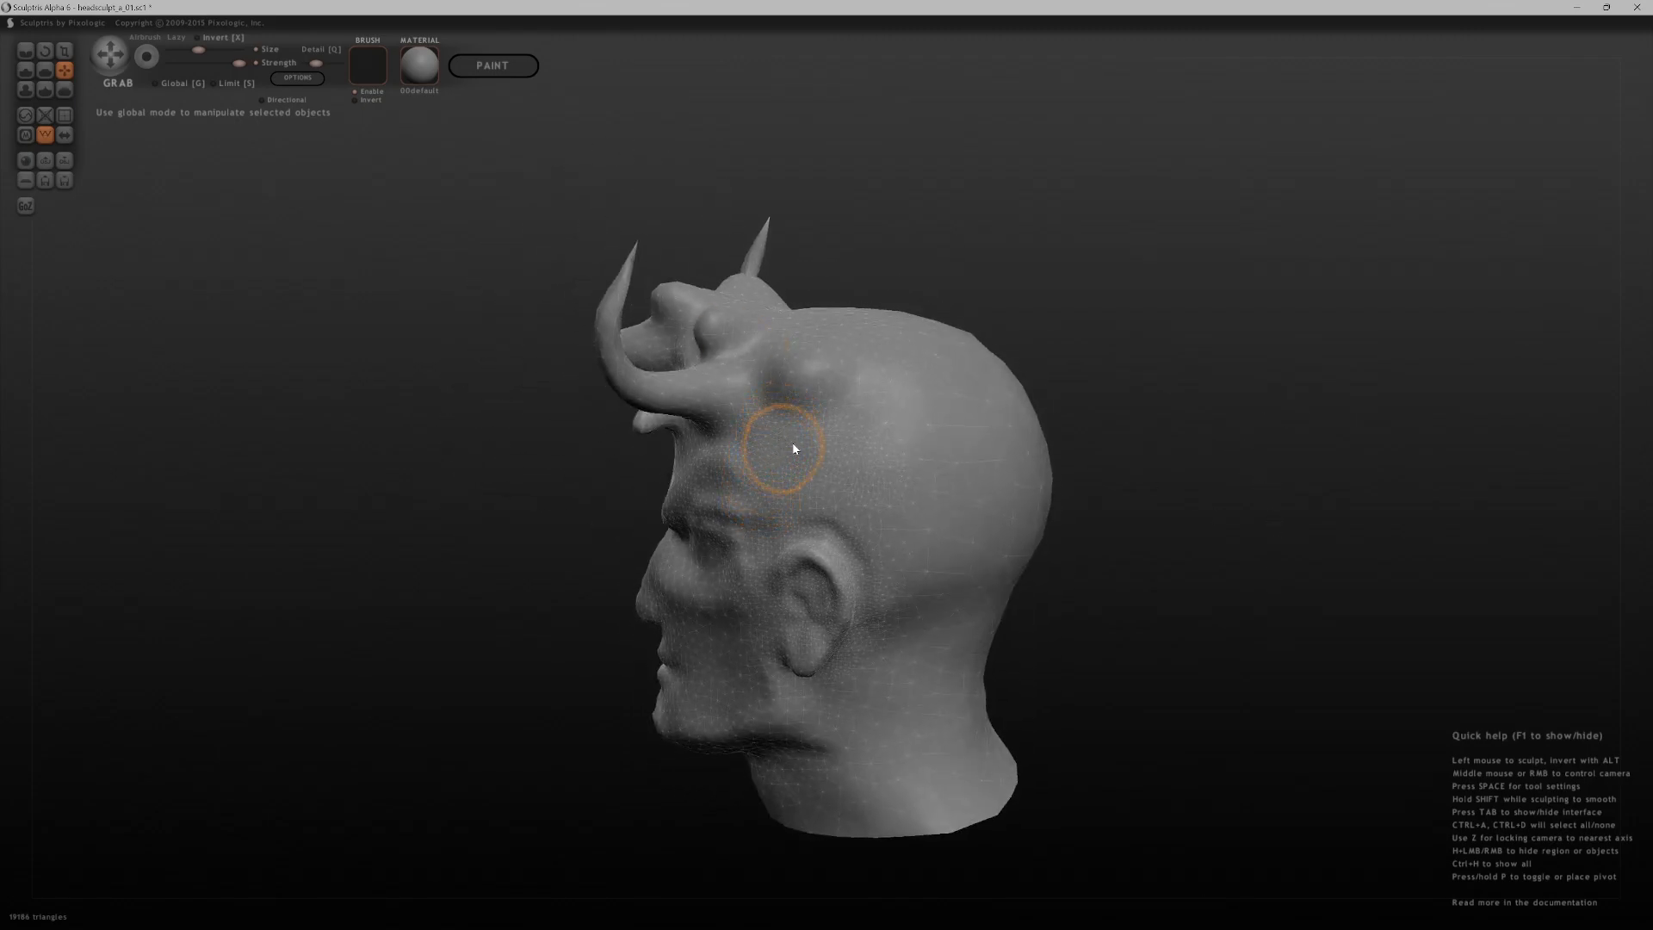
left_click_drag(966, 583, 953, 672)
right_click_drag(952, 671, 1152, 473)
key("ctrl+z")
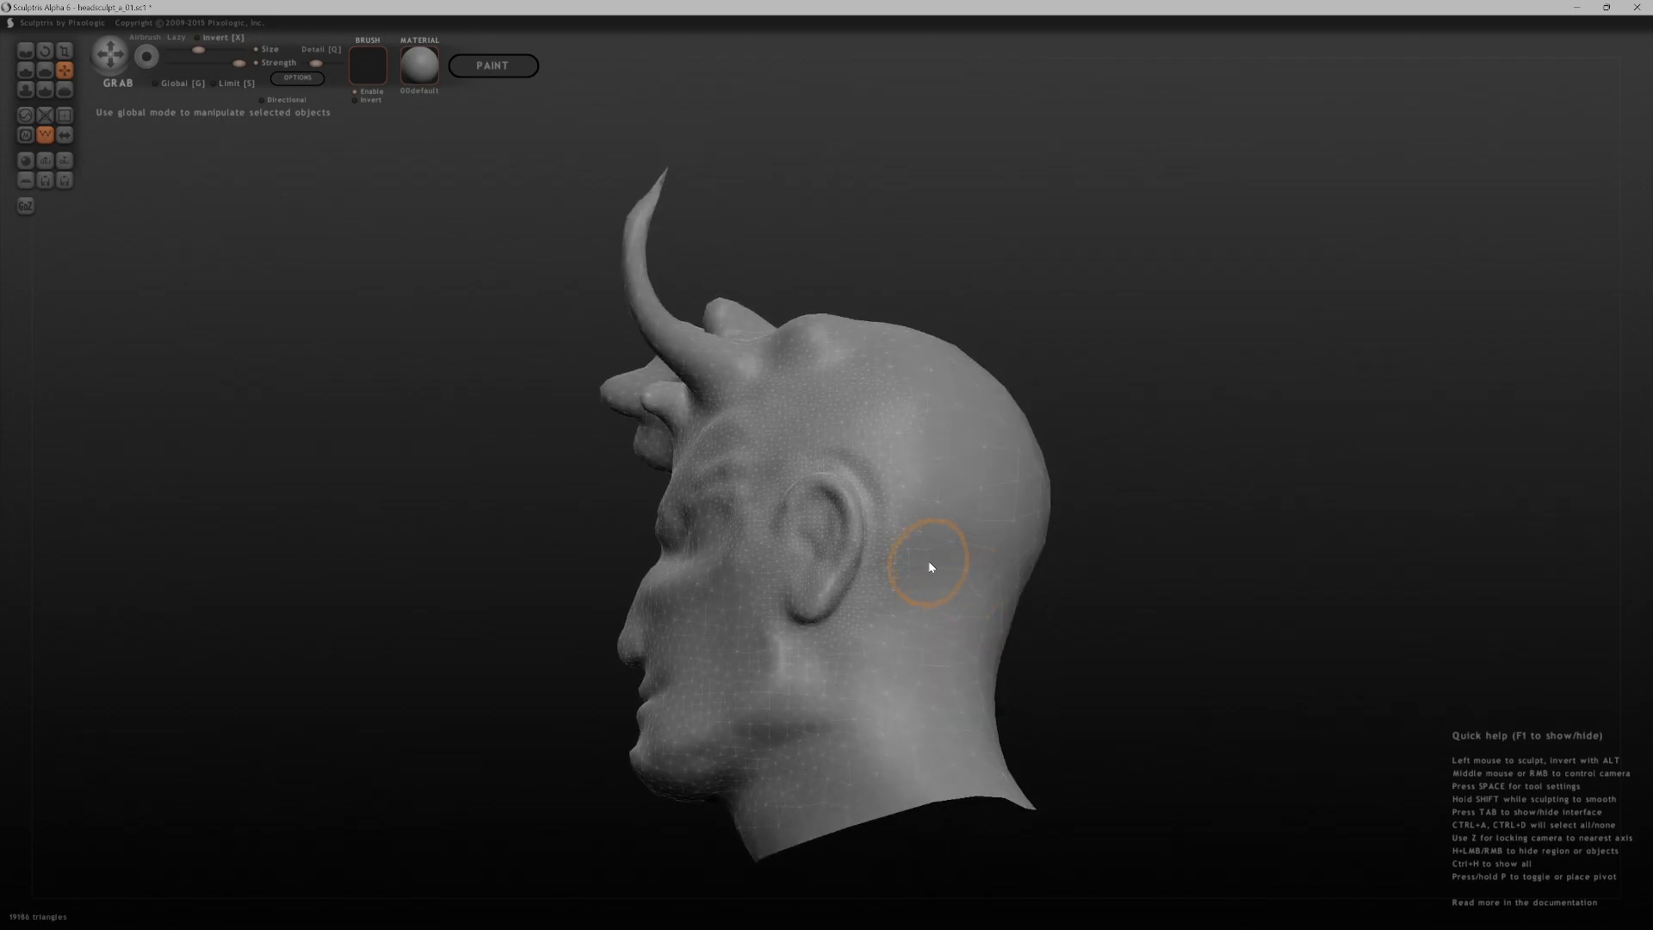
- Pull two drooping lumps out of the back of the head just above the neck
right_click_drag(1099, 603, 993, 639)
mouse_move(1012, 678)
left_mouse_down()
mouse_move(1046, 569)
mouse_move(1064, 572)
left_mouse_up()
mouse_move(1064, 573)
right_mouse_down()
mouse_move(734, 576)
mouse_move(867, 706)
right_mouse_up()
right_click_drag(1135, 699, 908, 661)
left_click_drag(699, 677, 664, 701)
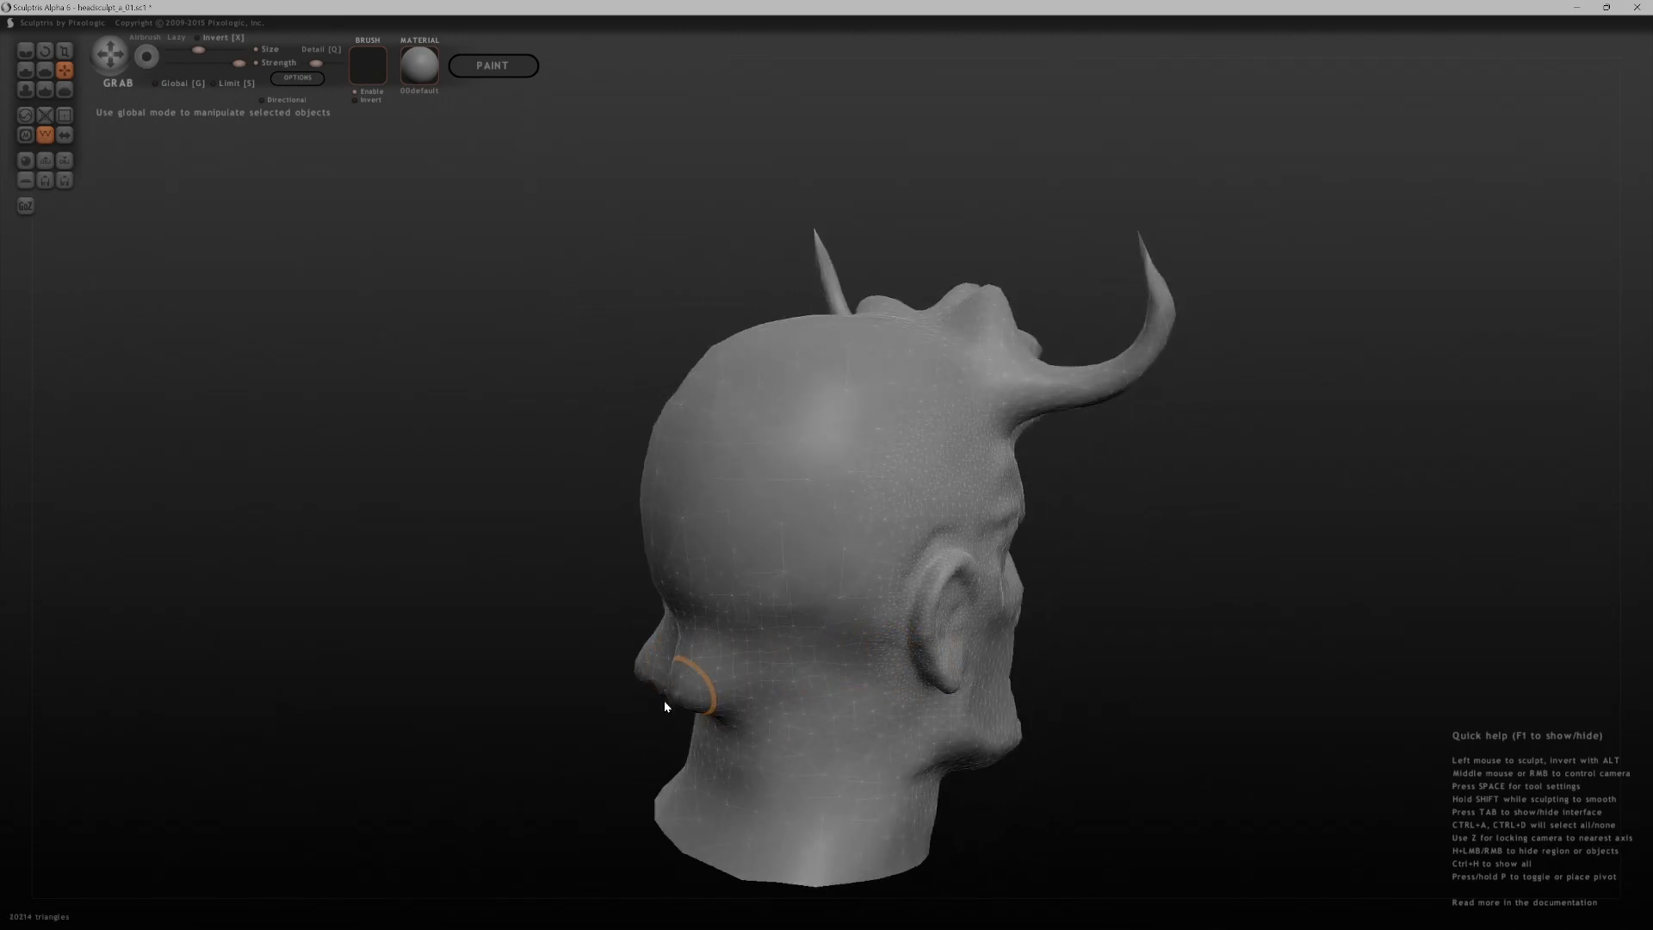
mouse_move(757, 683)
right_mouse_down()
mouse_move(1265, 675)
mouse_move(941, 660)
right_mouse_up()
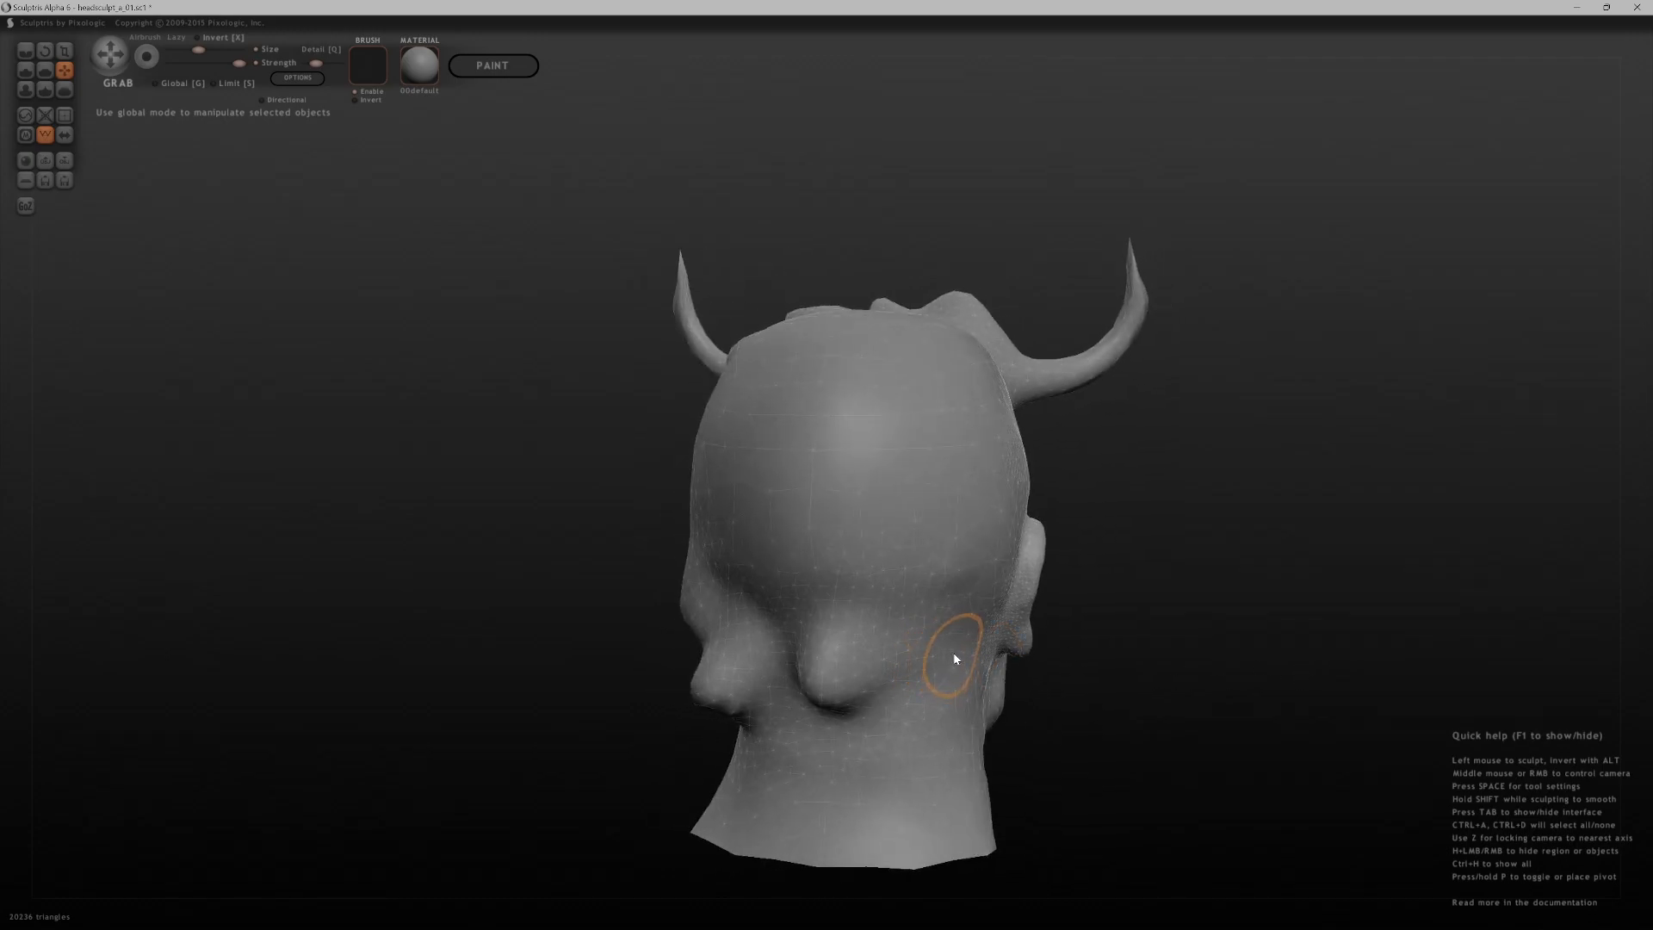
- Enlarge the Grab brush and extend the hanging lumps around the back of the head toward the ears
scroll(959, 630, "down", 2, "shift")
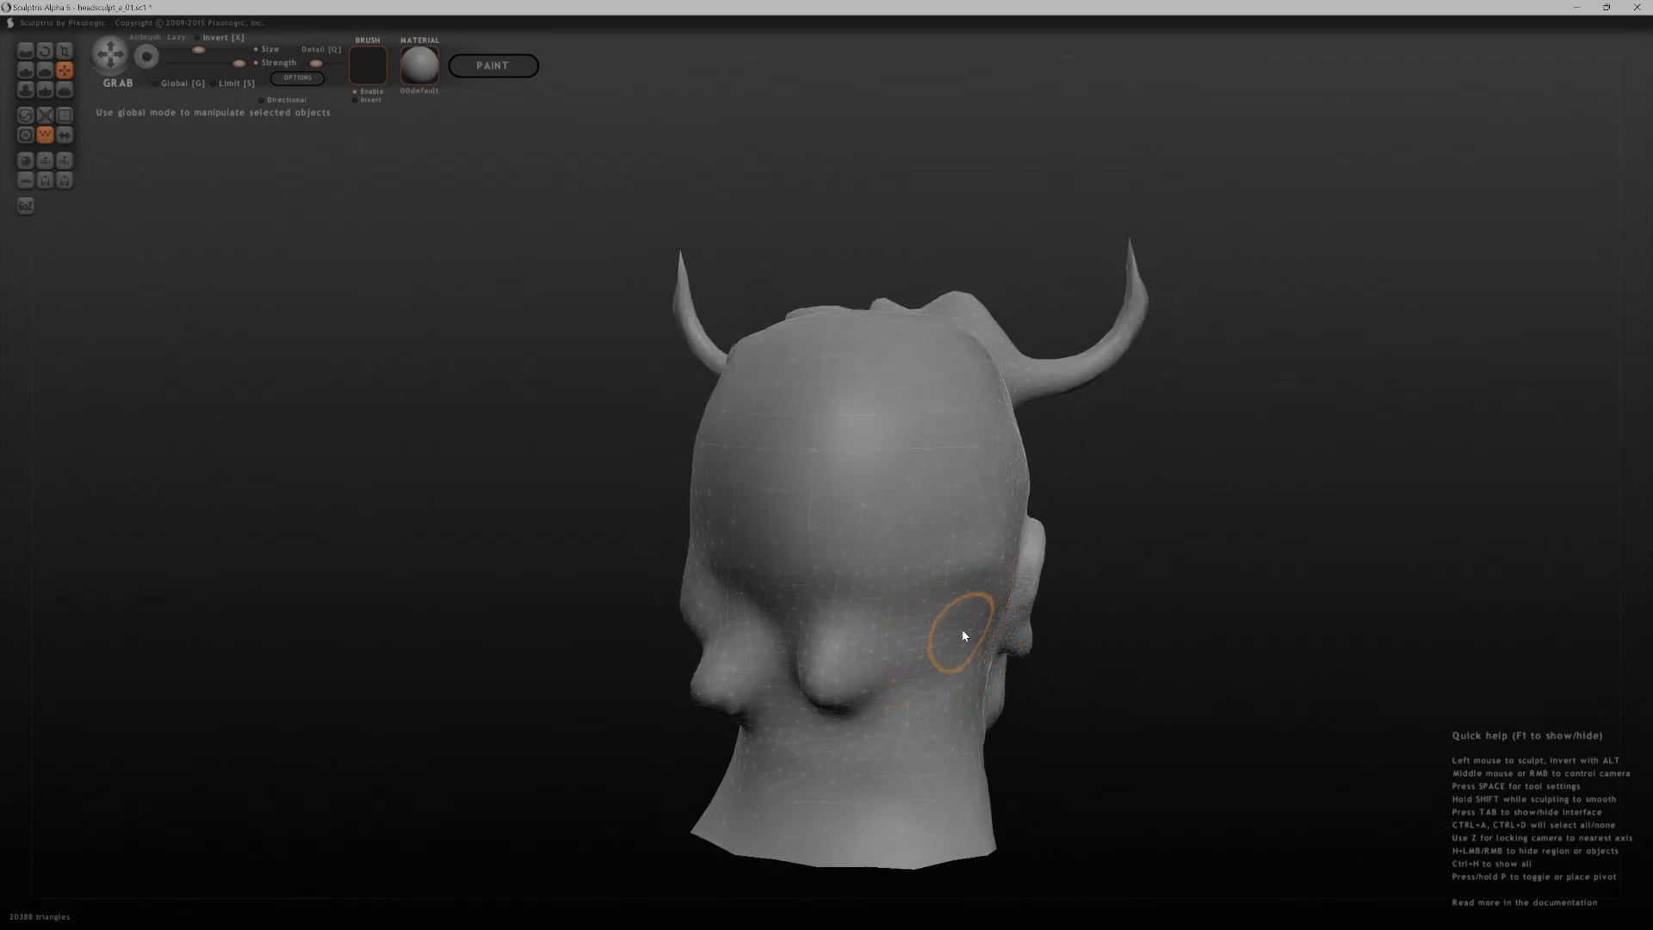
left_click_drag(971, 668, 976, 659)
right_click_drag(1013, 639, 1054, 648)
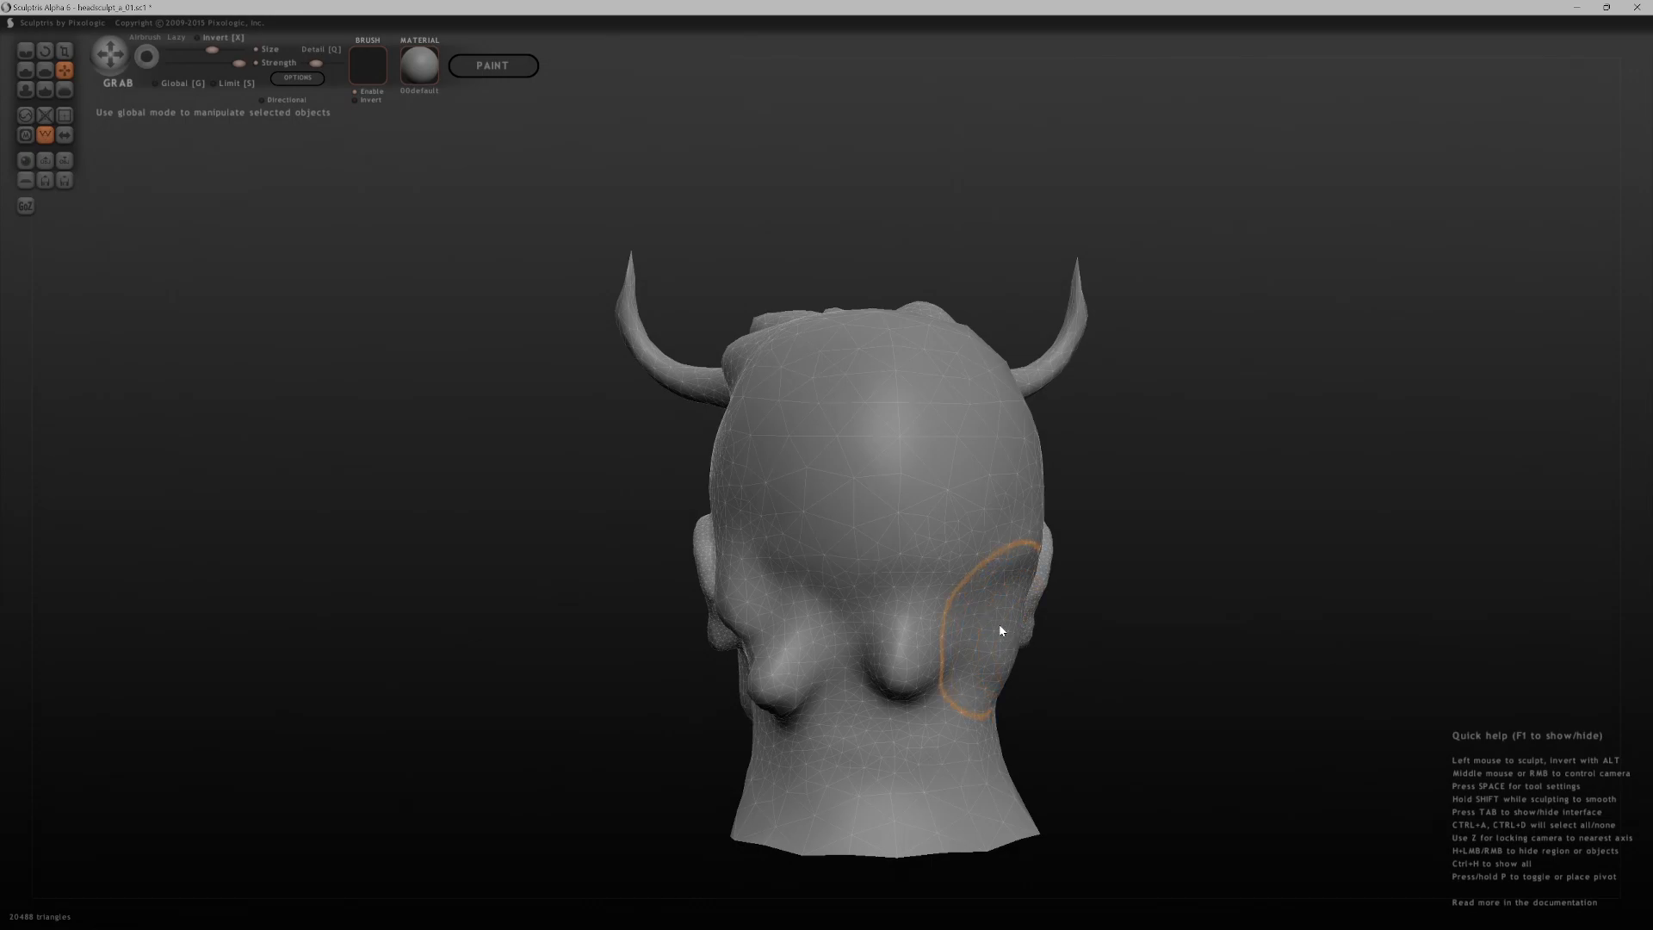
mouse_move(1016, 624)
left_mouse_down()
mouse_move(1029, 657)
mouse_move(989, 647)
mouse_move(996, 664)
left_mouse_up()
left_click_drag(861, 623, 845, 672)
right_click_drag(1077, 641, 1510, 594)
right_click_drag(1042, 607, 1170, 611)
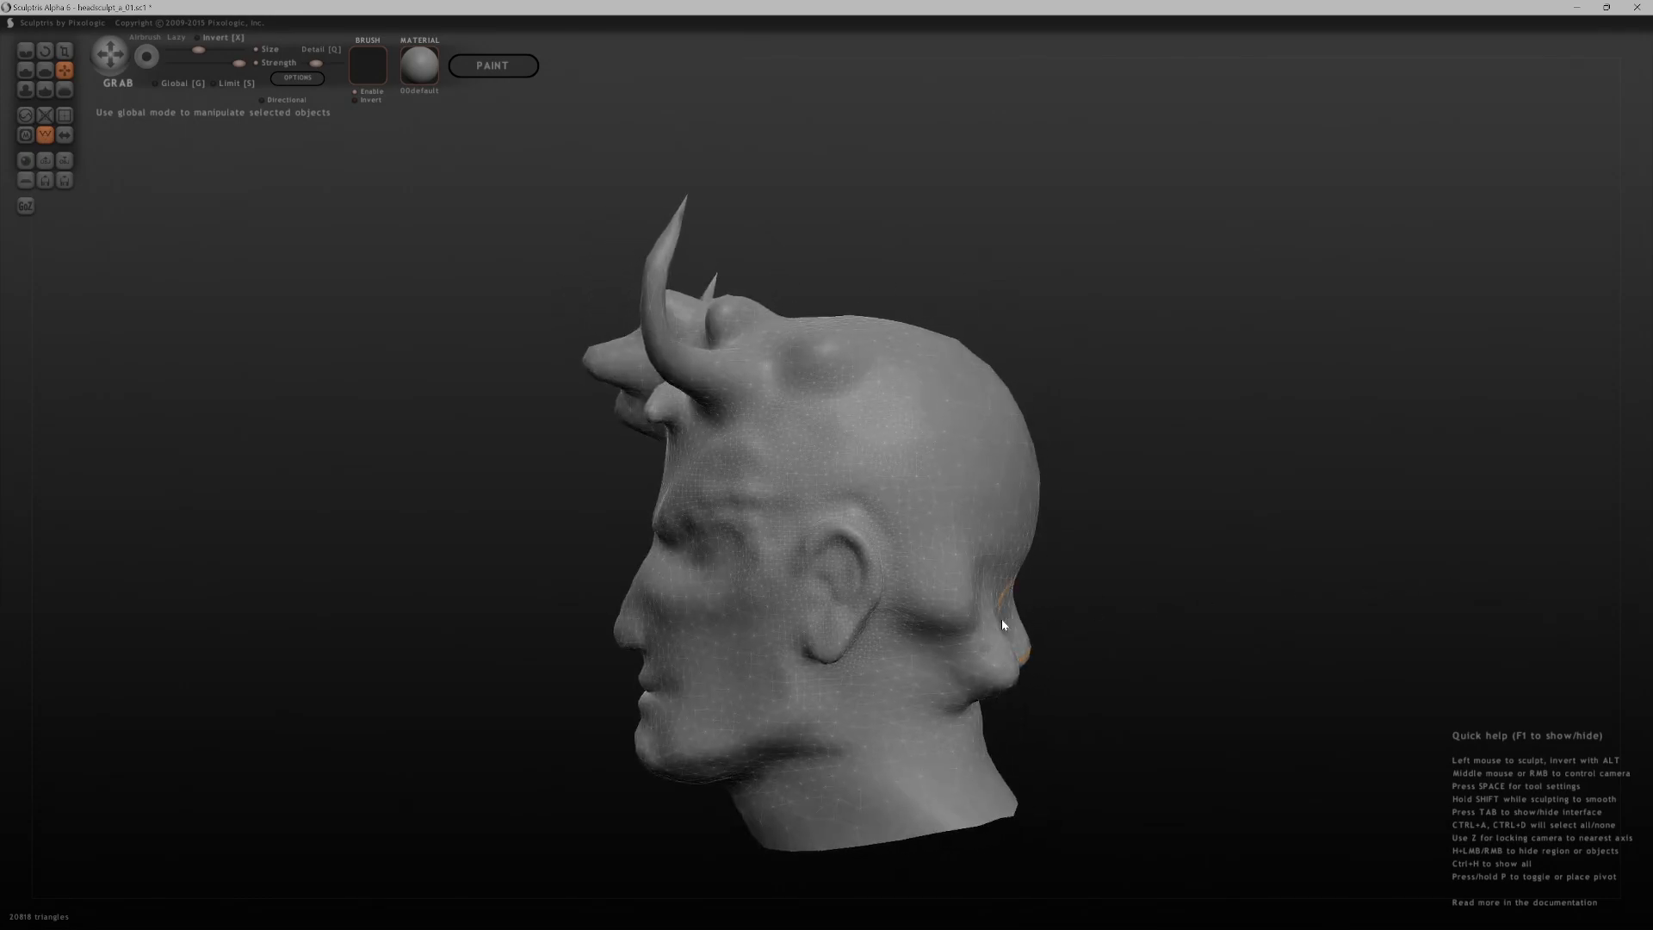
mouse_move(987, 600)
left_mouse_down()
mouse_move(1021, 613)
mouse_move(961, 614)
mouse_move(969, 637)
left_mouse_up()
- Pull more lumps out of the crown behind the horns and the side of the head above the ear
mouse_move(1062, 535)
right_mouse_down()
mouse_move(1417, 518)
mouse_move(1214, 500)
mouse_move(1343, 520)
mouse_move(1257, 491)
mouse_move(1018, 524)
mouse_move(1013, 496)
mouse_move(646, 498)
right_mouse_up()
mouse_move(630, 419)
left_mouse_down()
mouse_move(648, 397)
mouse_move(628, 401)
mouse_move(619, 450)
left_mouse_up()
right_click_drag(602, 473, 749, 445)
mouse_move(674, 395)
left_mouse_down()
mouse_move(662, 387)
mouse_move(720, 337)
mouse_move(722, 354)
mouse_move(768, 296)
left_mouse_up()
mouse_move(1133, 428)
right_mouse_down()
mouse_move(980, 519)
mouse_move(824, 509)
right_mouse_up()
left_click_drag(941, 431, 929, 456)
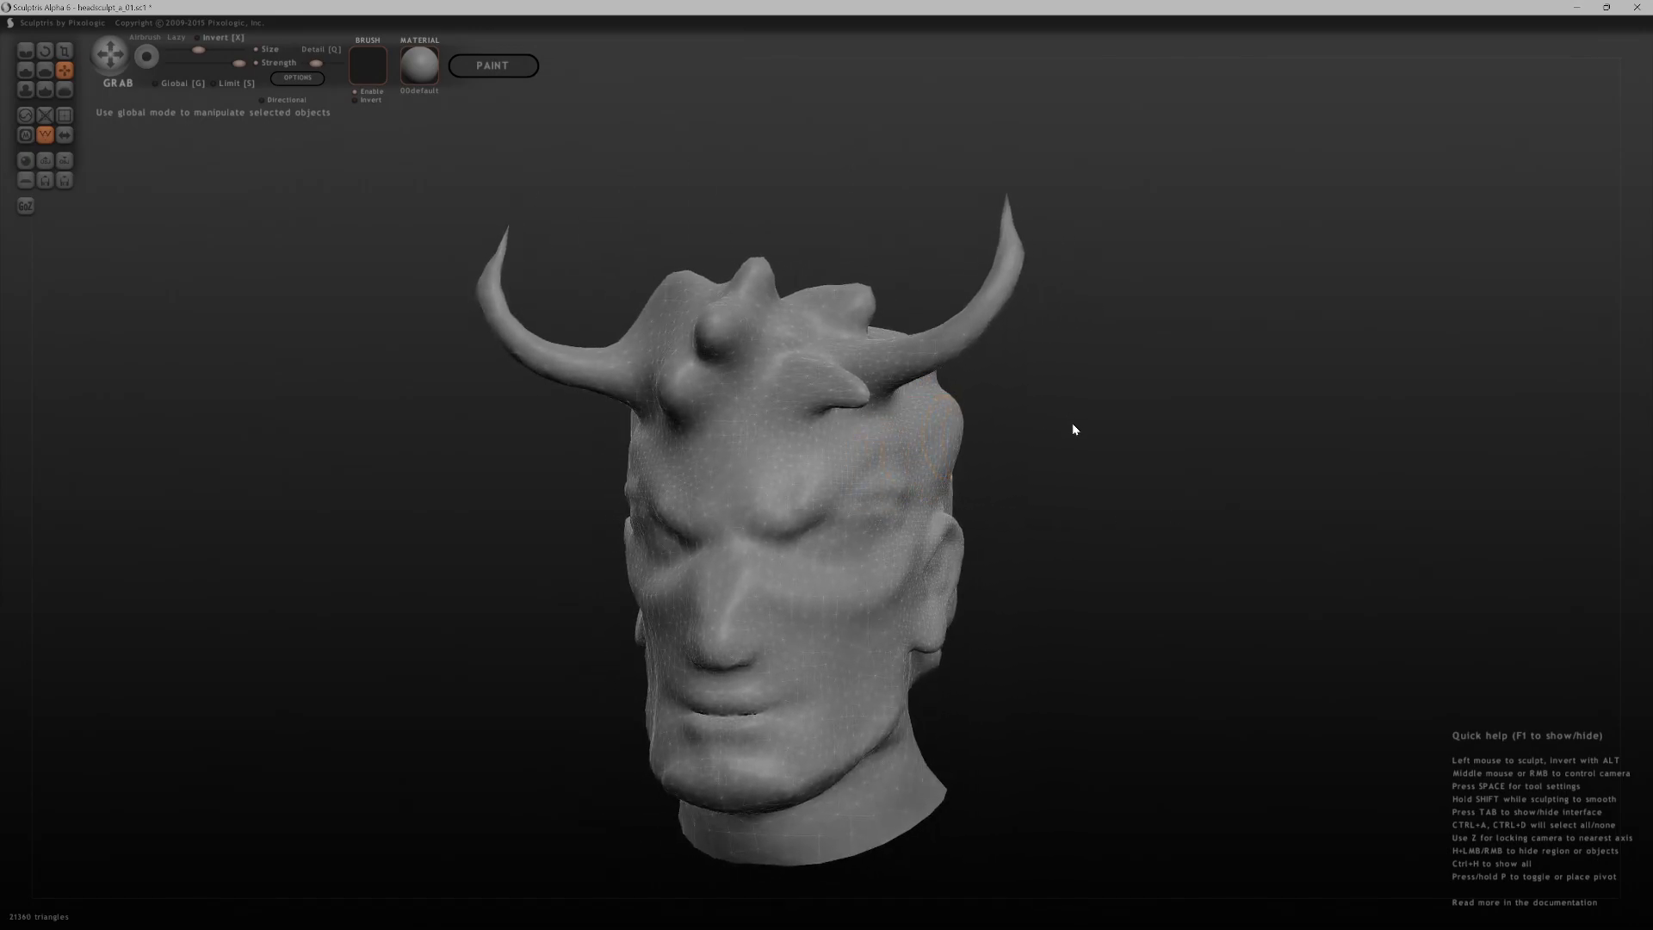
- Pull the side of the head above and behind the ear outward into a fuller uneven mass
right_click_drag(1073, 431, 952, 496)
left_click_drag(952, 496, 955, 515)
mouse_move(1014, 490)
right_mouse_down()
mouse_move(981, 534)
mouse_move(957, 409)
right_mouse_up()
left_click_drag(957, 409, 978, 398)
right_click_drag(1182, 413, 1360, 508)
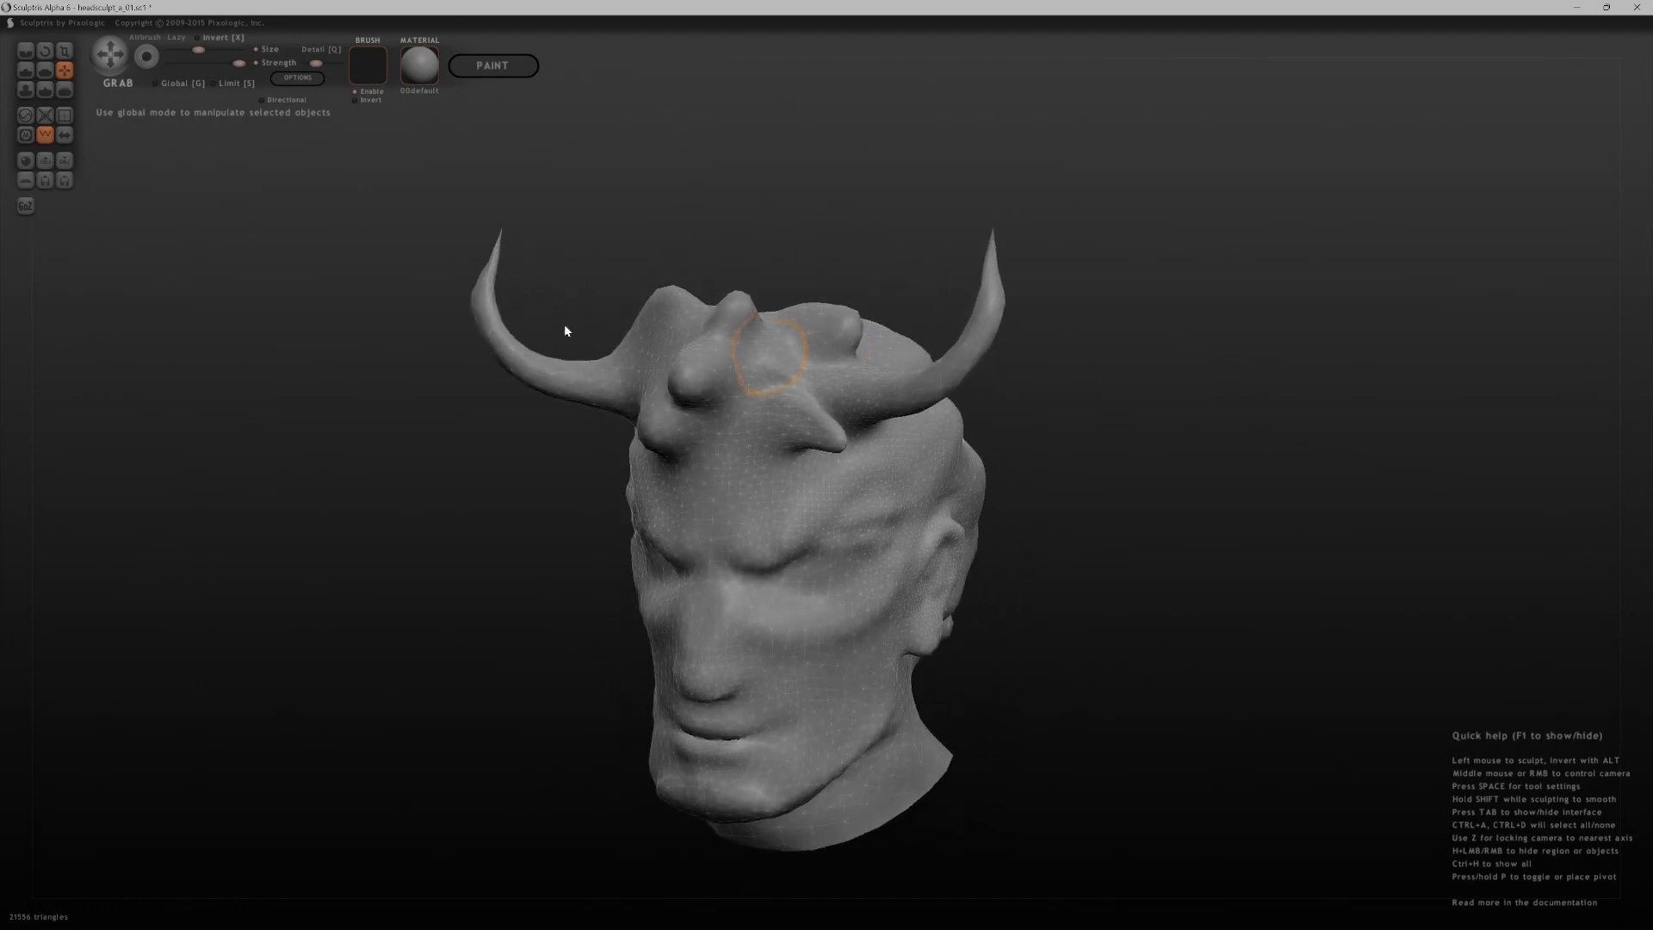
- Hide the wireframe and carve downward grooves into the lumps at the back of the head with the Crease brush
left_click(33, 57)
right_click_drag(952, 199, 1395, 240)
mouse_move(1237, 493)
right_mouse_down()
mouse_move(1231, 470)
mouse_move(1201, 482)
right_mouse_up()
left_click_drag(753, 540, 719, 656)
key("w")
left_click_drag(748, 514, 725, 654)
- Crease the hanging lump behind the ear to define its edge against the neck
right_click_drag(614, 696, 744, 647)
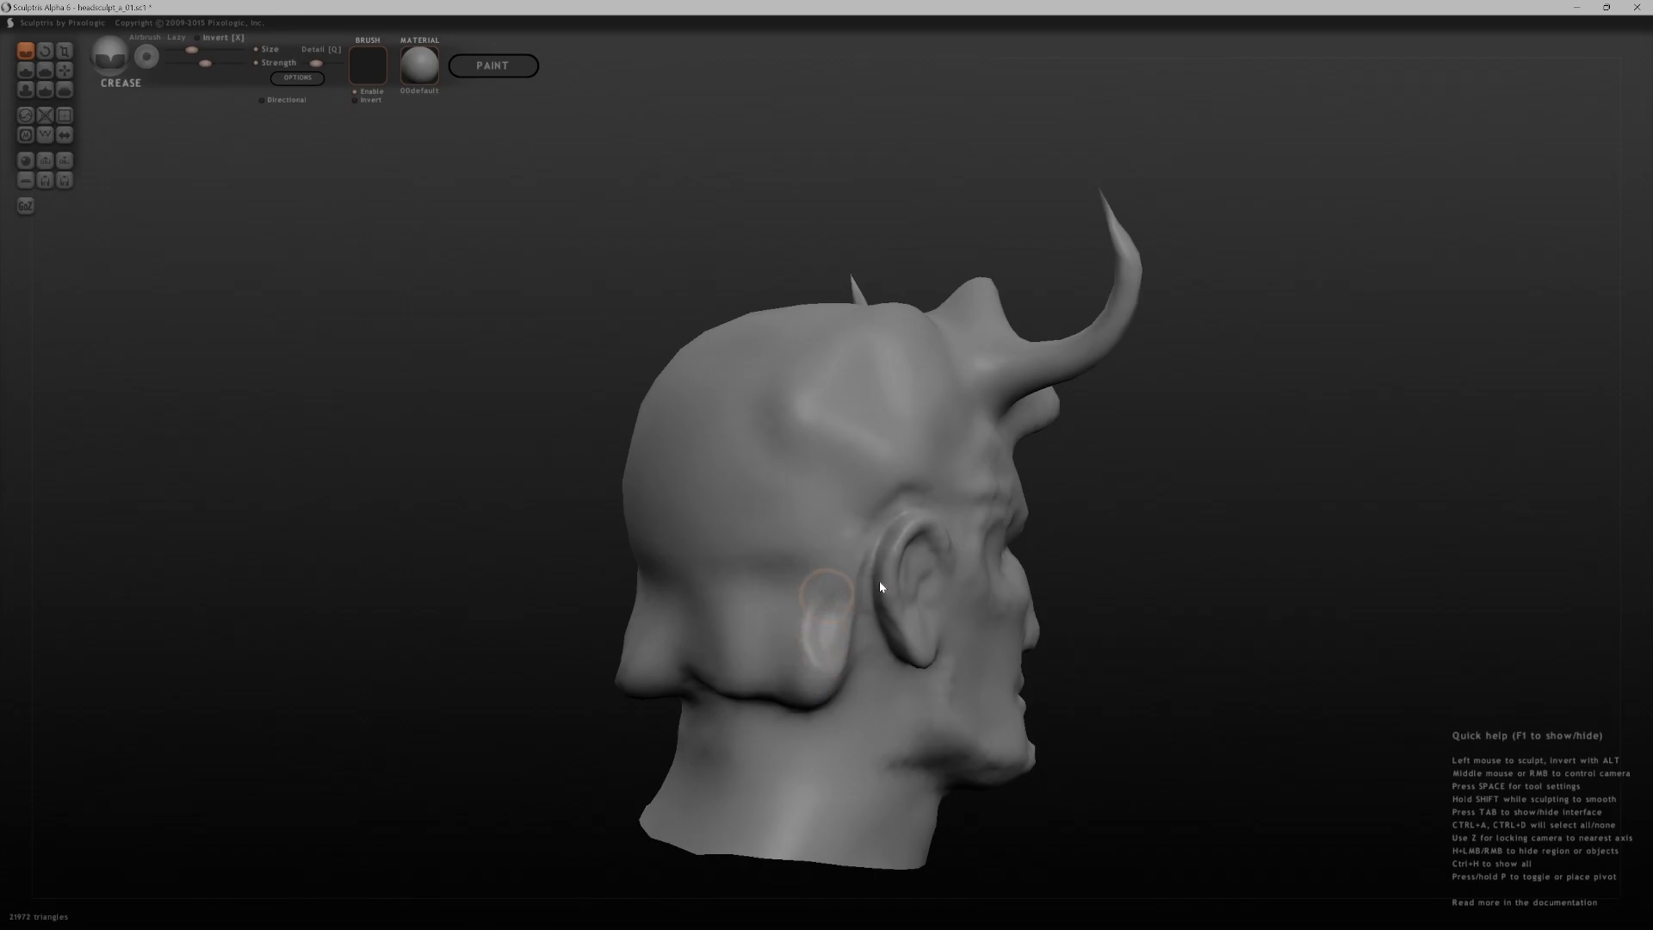
right_click_drag(841, 594, 985, 639)
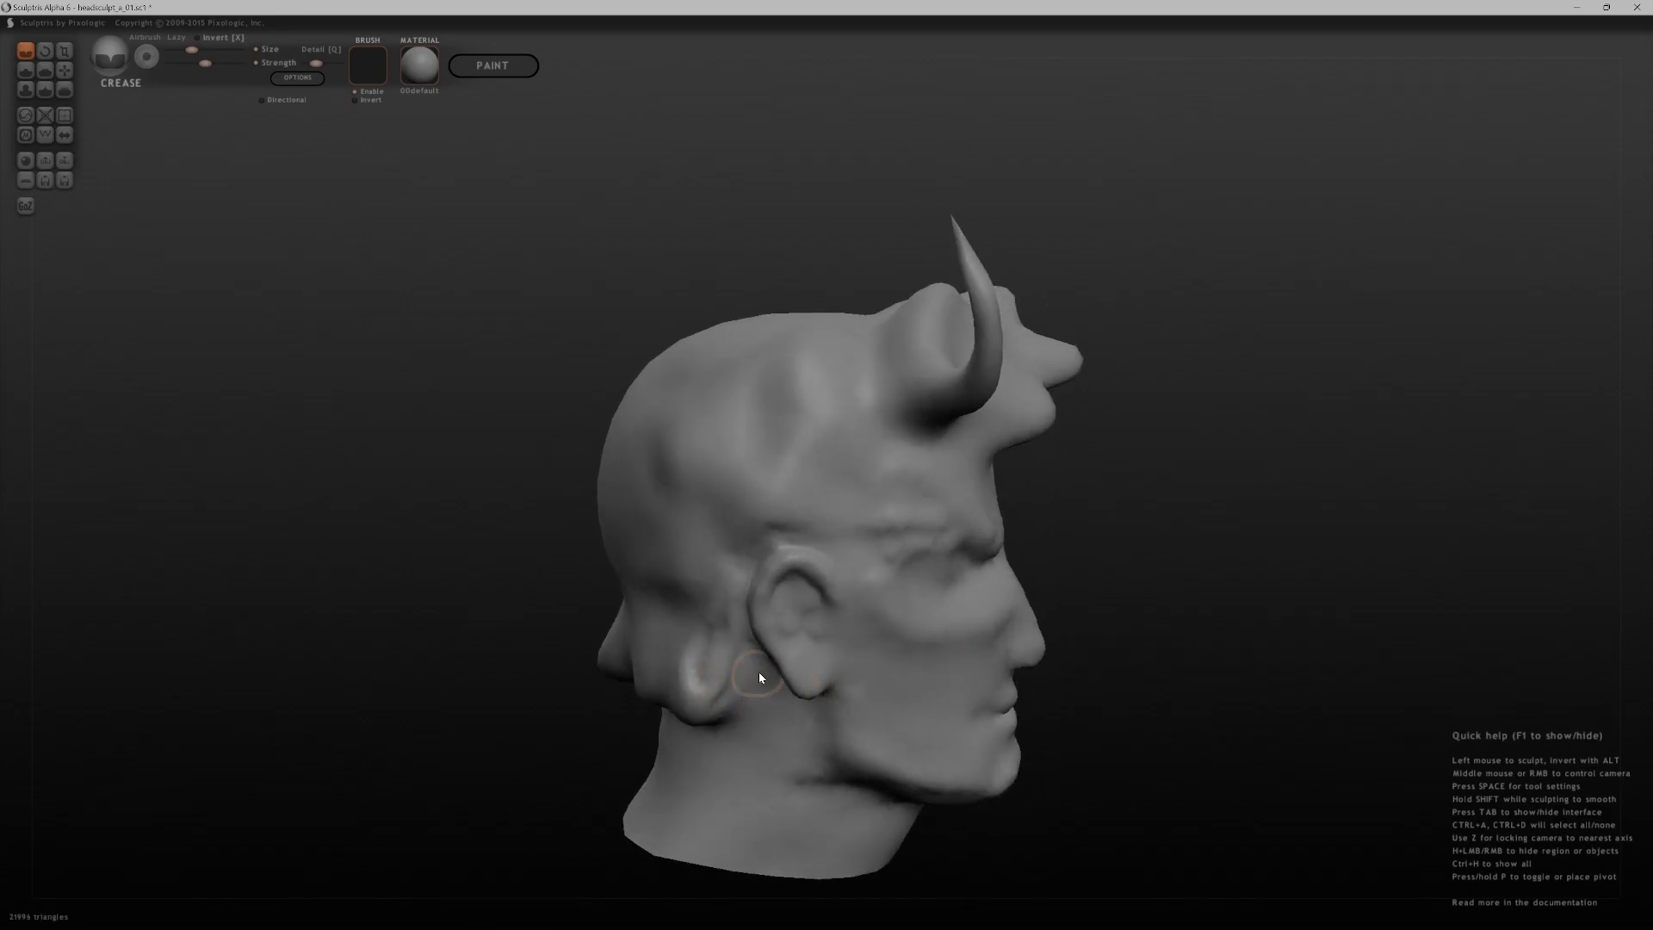
left_click_drag(749, 675, 687, 729)
right_click_drag(685, 721, 595, 701)
- Carve creases along the lumps at the base of the horn and down the forehead spike
right_click_drag(1120, 428, 1196, 577, "alt")
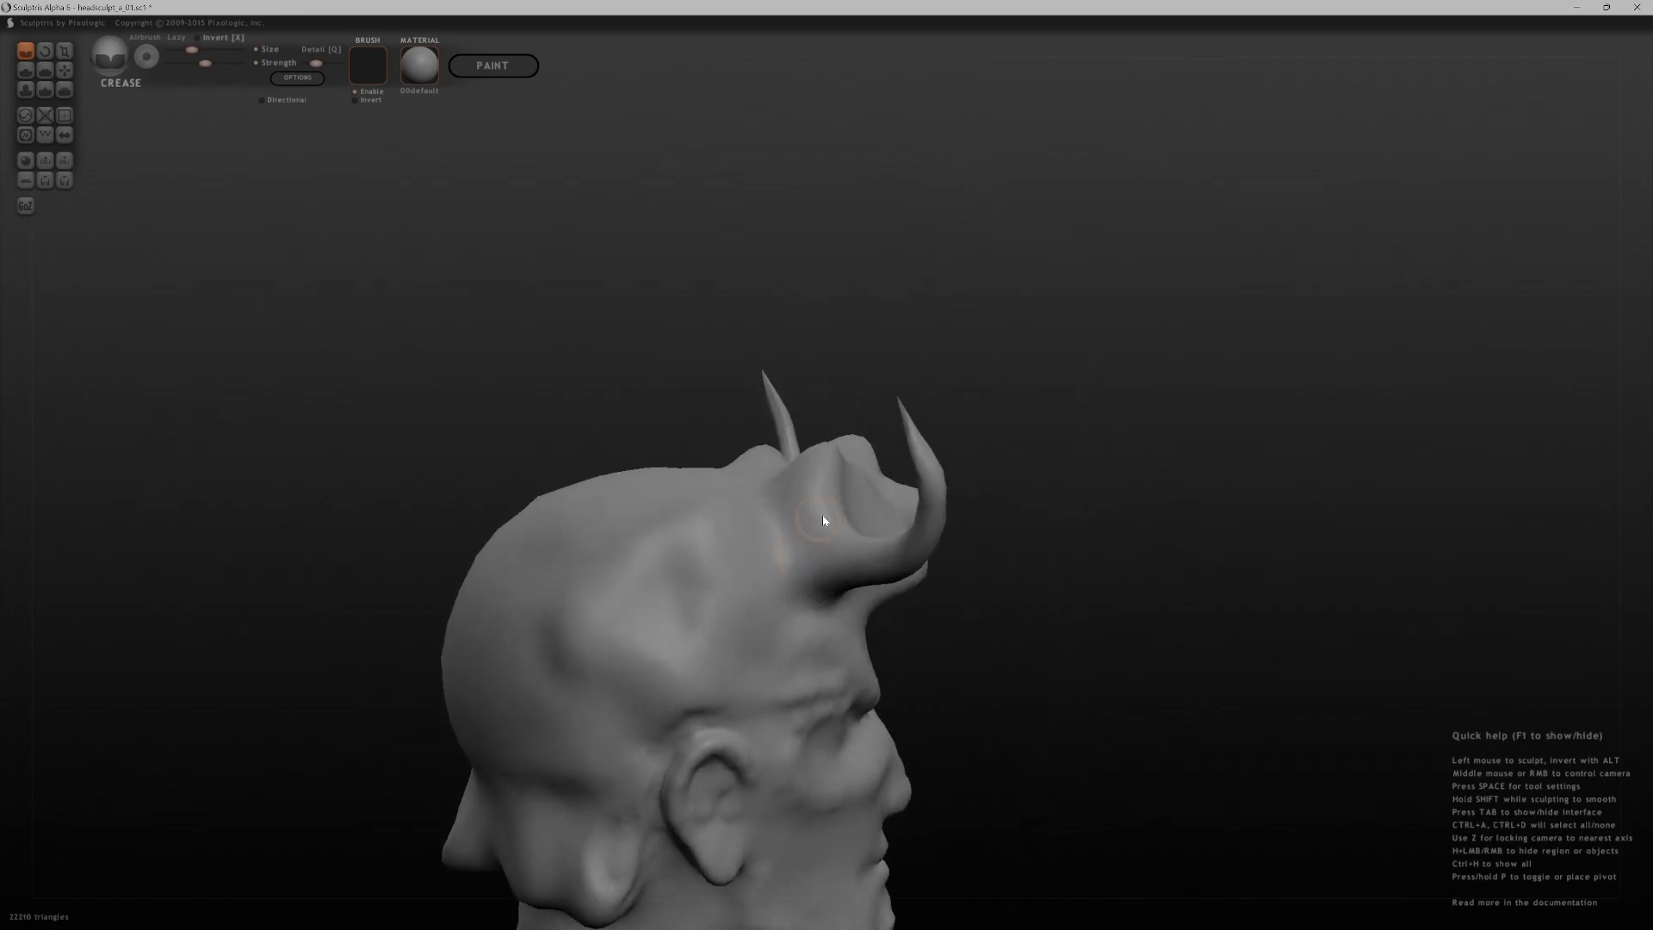
left_click_drag(799, 548, 828, 498)
mouse_move(948, 514)
right_mouse_down()
mouse_move(823, 608)
mouse_move(777, 611)
right_mouse_up()
left_click_drag(849, 525, 935, 599)
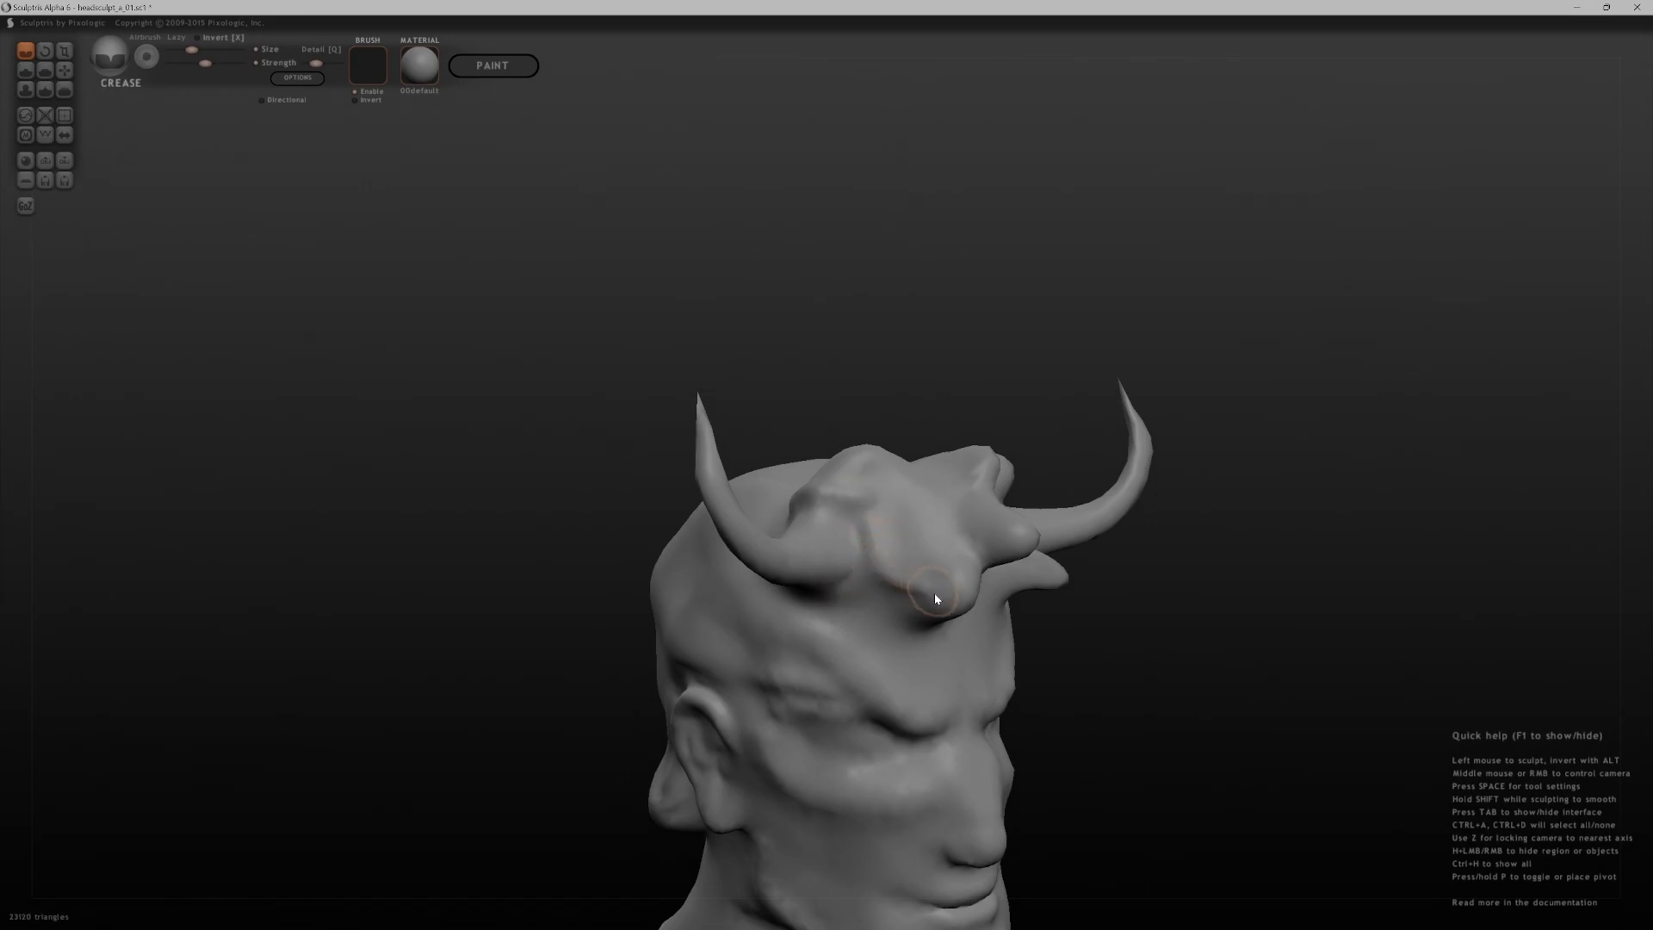
right_click_drag(962, 614, 1154, 634)
- Stretch the tips of the forehead spikes downward and forward with the Grab brush
key("g")
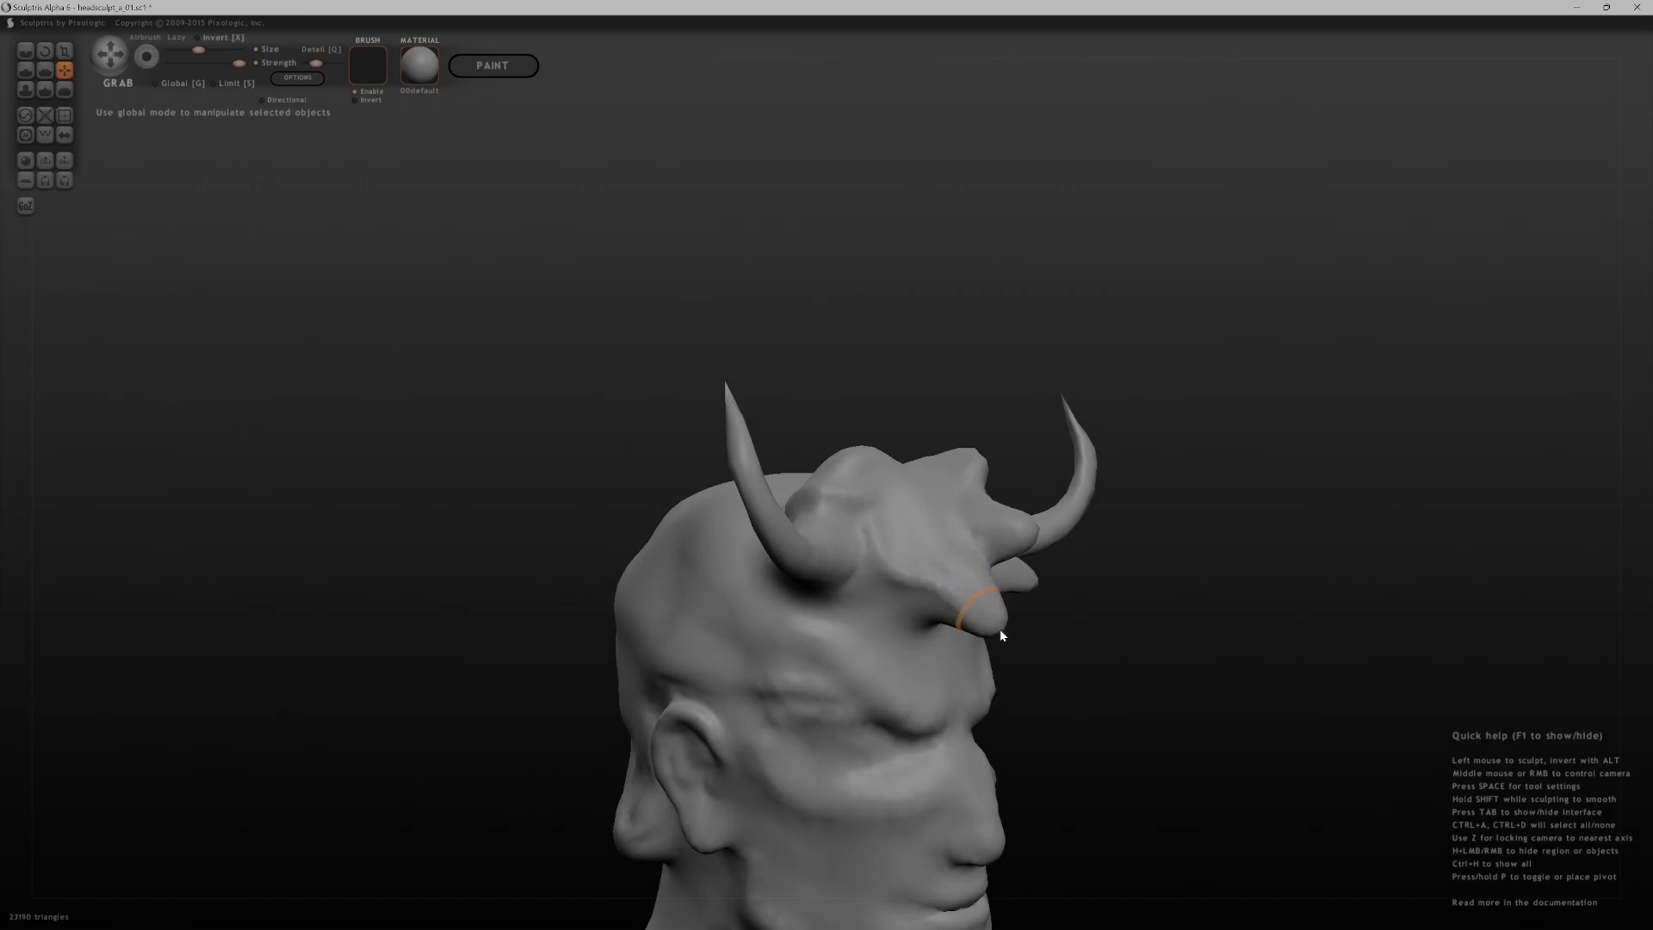
mouse_move(991, 627)
left_mouse_down()
mouse_move(1009, 664)
mouse_move(996, 675)
left_mouse_up()
mouse_move(985, 684)
right_mouse_down()
mouse_move(886, 642)
mouse_move(996, 473)
right_mouse_up()
left_click_drag(1014, 554, 1098, 611)
right_click_drag(1169, 645, 1008, 533)
right_click_drag(1113, 520, 1004, 462)
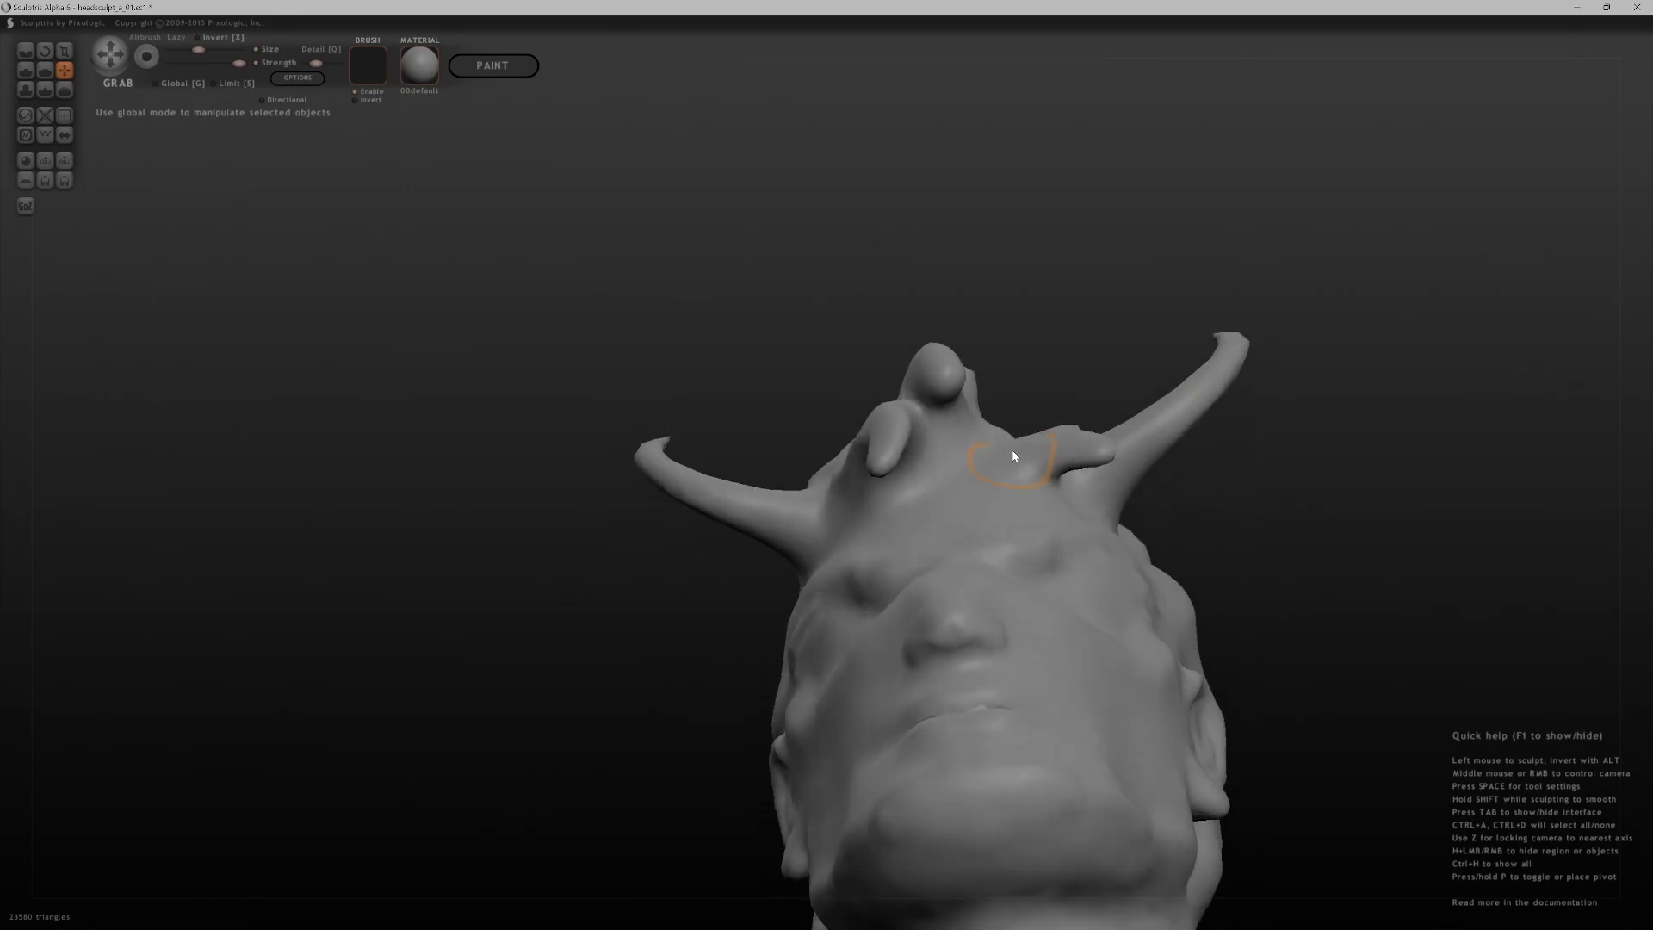
- Pull the lumps and spikes above the forehead further outward and upward with the Grab brush
mouse_move(991, 446)
left_mouse_down()
mouse_move(996, 406)
mouse_move(1026, 387)
left_mouse_up()
right_click_drag(1016, 411, 1008, 474)
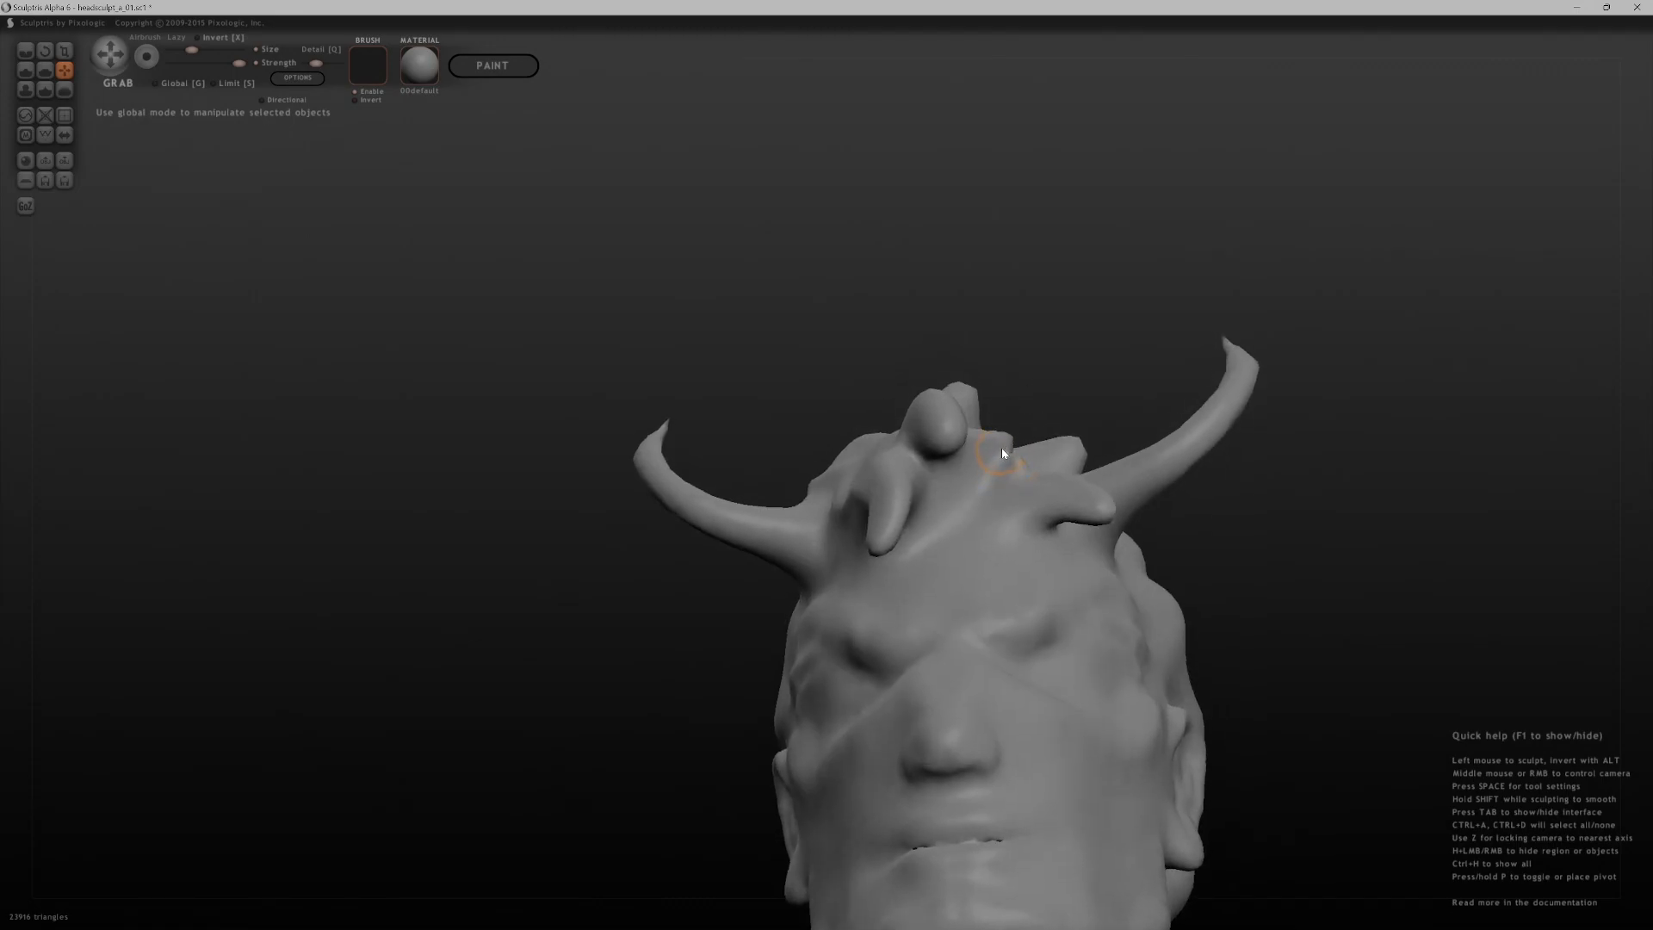
right_click_drag(1023, 390, 1052, 526)
mouse_move(1026, 526)
left_mouse_down()
mouse_move(1118, 570)
mouse_move(1103, 577)
mouse_move(1149, 605)
mouse_move(1120, 607)
mouse_move(1142, 605)
left_mouse_up()
mouse_move(1164, 606)
right_mouse_down()
mouse_move(1173, 628)
mouse_move(1133, 726)
right_mouse_up()
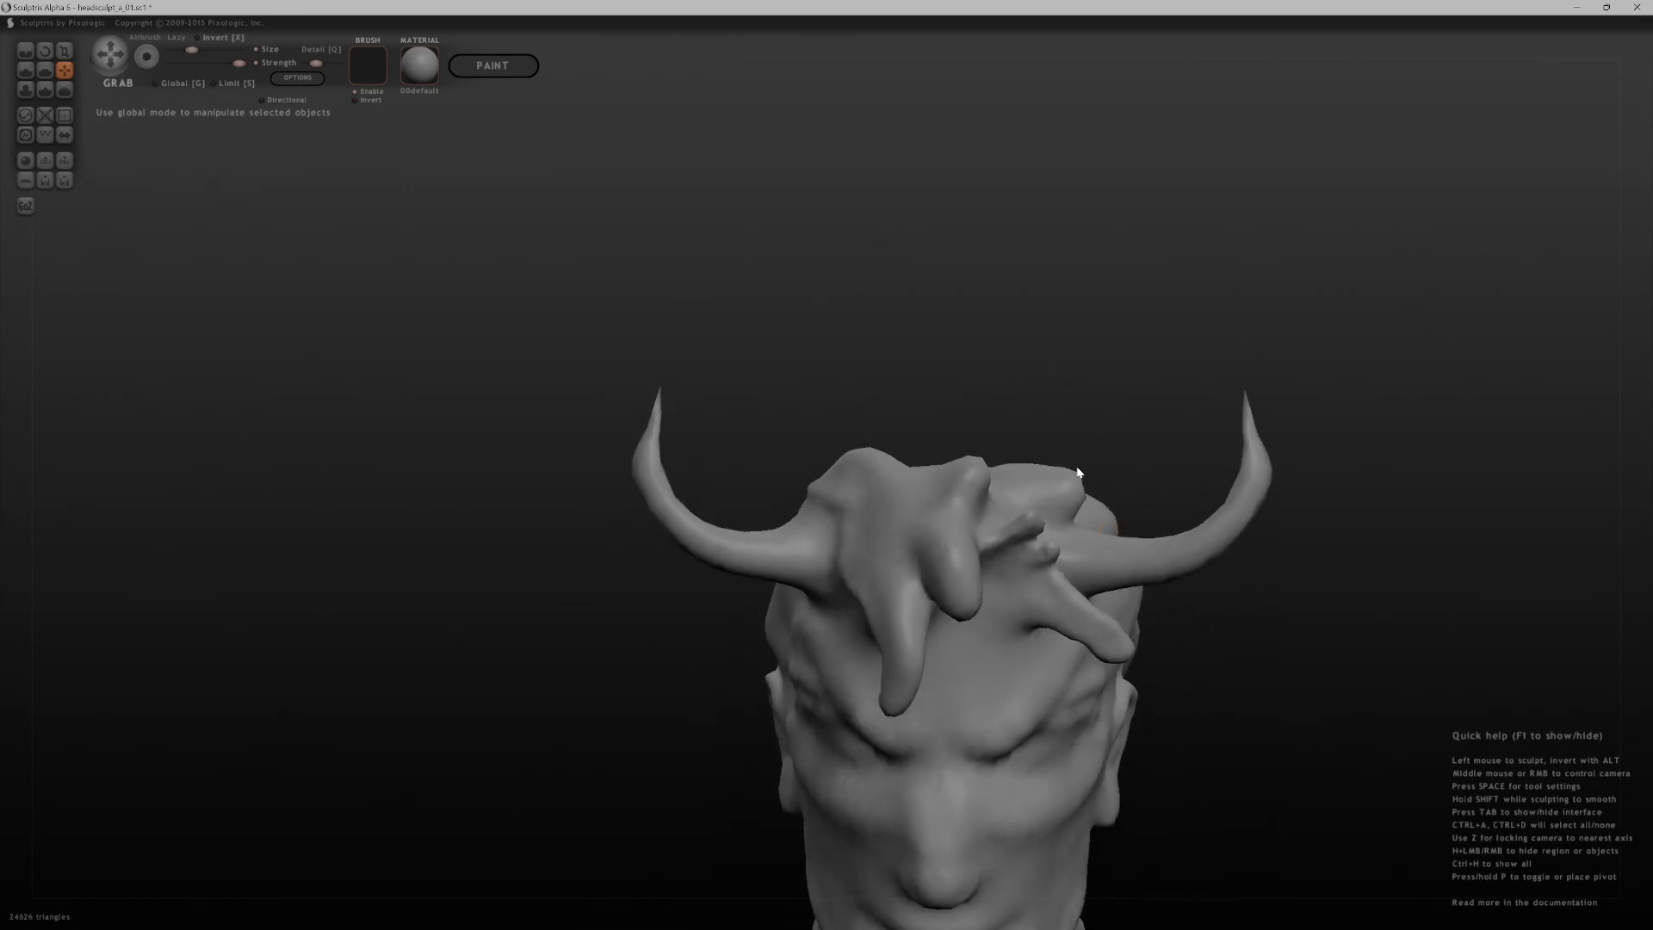
right_click_drag(1012, 445, 1033, 429)
left_click_drag(995, 457, 1023, 453)
left_click_drag(876, 471, 887, 422)
- Raise the top of the skull behind the horns in side view with the Grab brush
mouse_move(990, 387)
right_mouse_down()
mouse_move(1144, 358)
mouse_move(1438, 387)
mouse_move(1420, 472)
mouse_move(1309, 509)
mouse_move(1276, 472)
mouse_move(1299, 565)
mouse_move(1101, 609)
right_mouse_up()
right_click_drag(813, 571, 771, 571)
right_click_drag(1189, 516, 752, 503)
scroll(728, 475, "up", 5)
mouse_move(722, 471)
left_mouse_down()
mouse_move(721, 438)
mouse_move(739, 434)
left_mouse_up()
left_click_drag(605, 498, 597, 457)
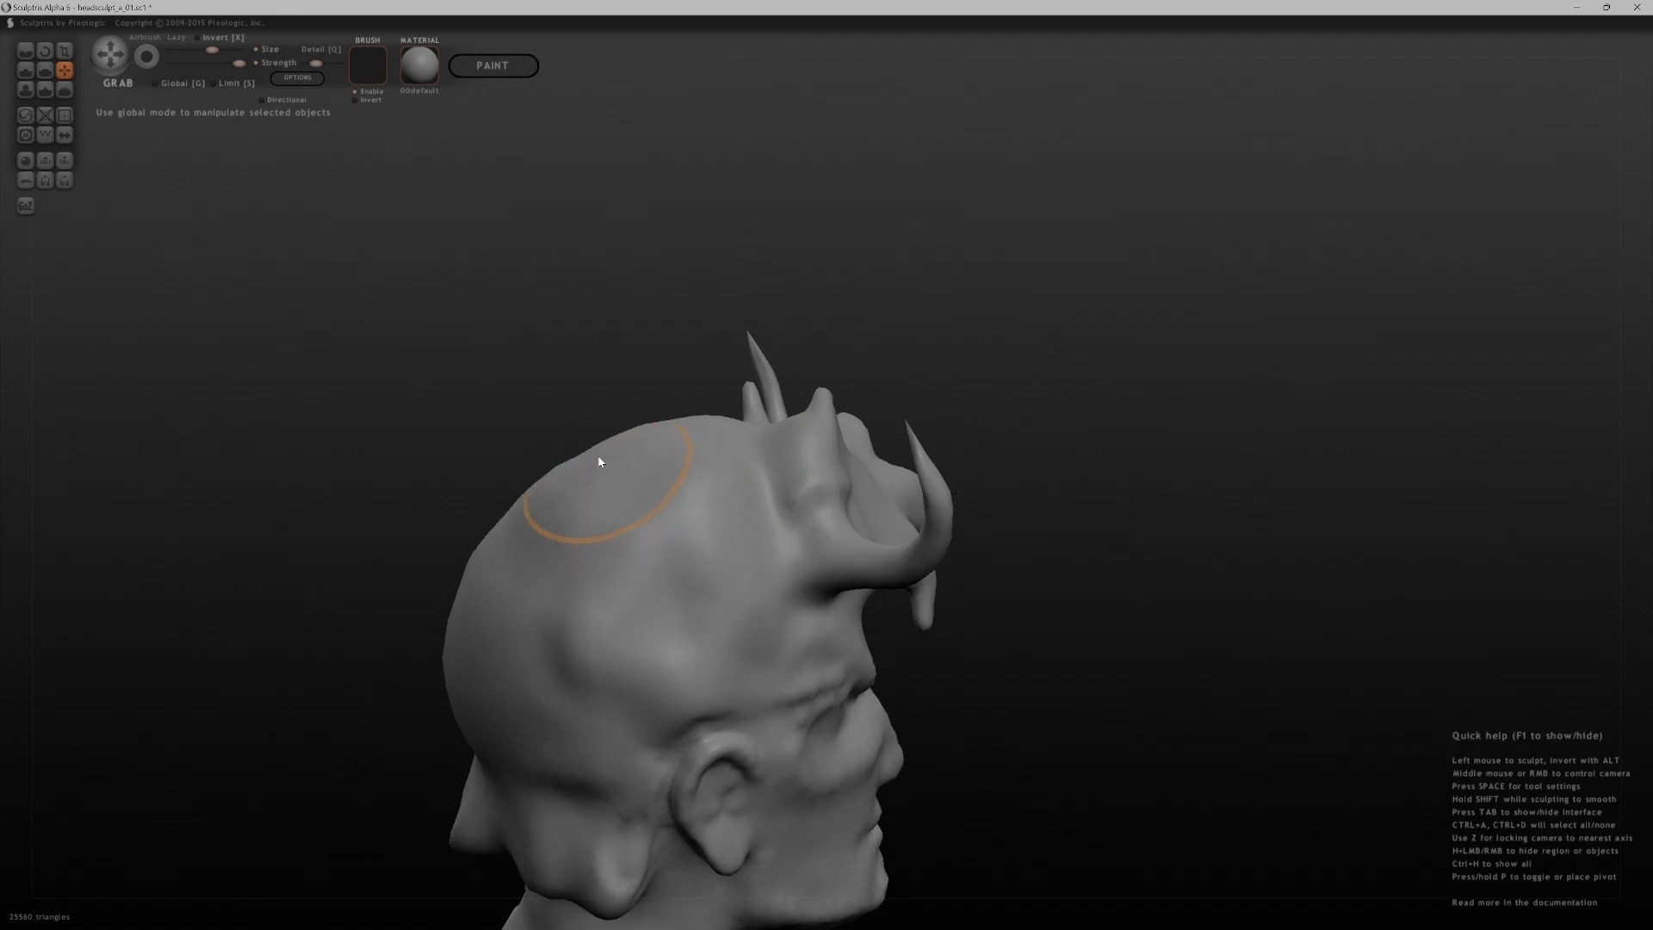
- Pull the crown upward and one side of the back of the skull outward with the Grab brush
mouse_move(560, 318)
right_mouse_down()
mouse_move(746, 274)
mouse_move(775, 288)
right_mouse_up()
right_click_drag(641, 285, 717, 344)
mouse_move(578, 546)
left_mouse_down()
mouse_move(602, 455)
mouse_move(583, 480)
left_mouse_up()
left_click_drag(519, 646, 494, 629)
scroll(506, 689, "up", 3)
left_click_drag(524, 712, 499, 704)
right_click_drag(878, 458, 846, 432)
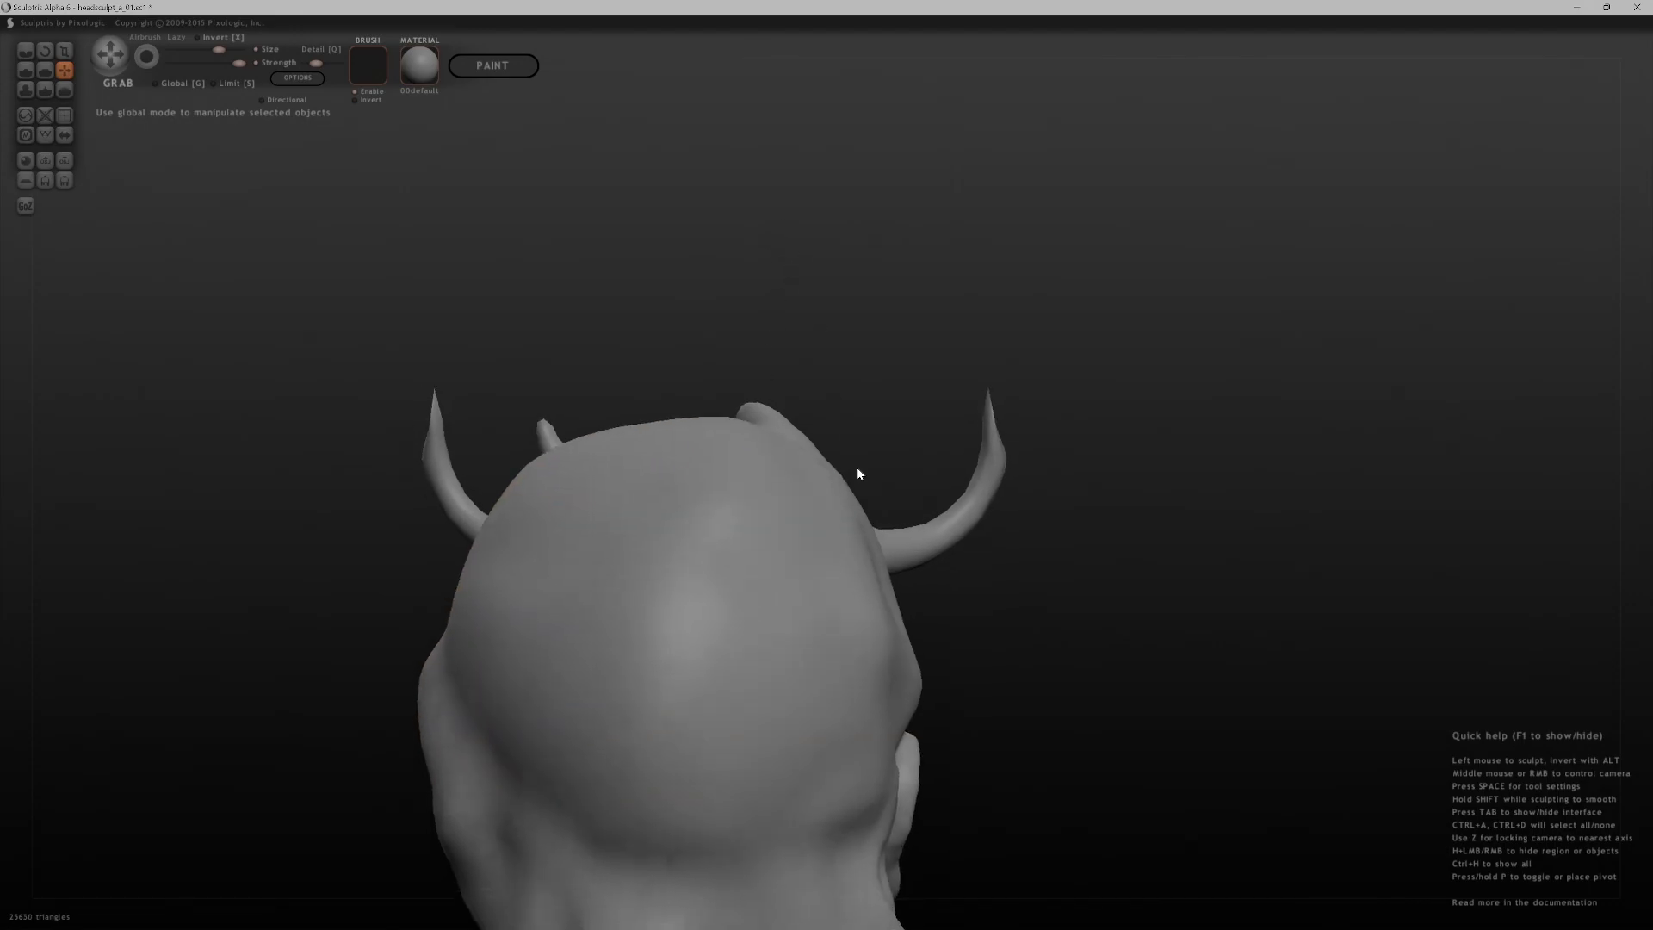
- Fill out the opposite side of the back of the skull with the Grab brush to round its outline
left_click_drag(872, 558, 897, 552)
right_click_drag(1010, 541, 988, 572)
right_click_drag(954, 339, 992, 424)
scroll(842, 579, "down", 2)
mouse_move(864, 557)
left_mouse_down()
mouse_move(884, 545)
mouse_move(752, 510)
left_mouse_up()
scroll(885, 546, "down", 1)
right_click_drag(917, 337, 980, 403)
left_click_drag(576, 606, 555, 596)
right_click_drag(886, 634, 1031, 439)
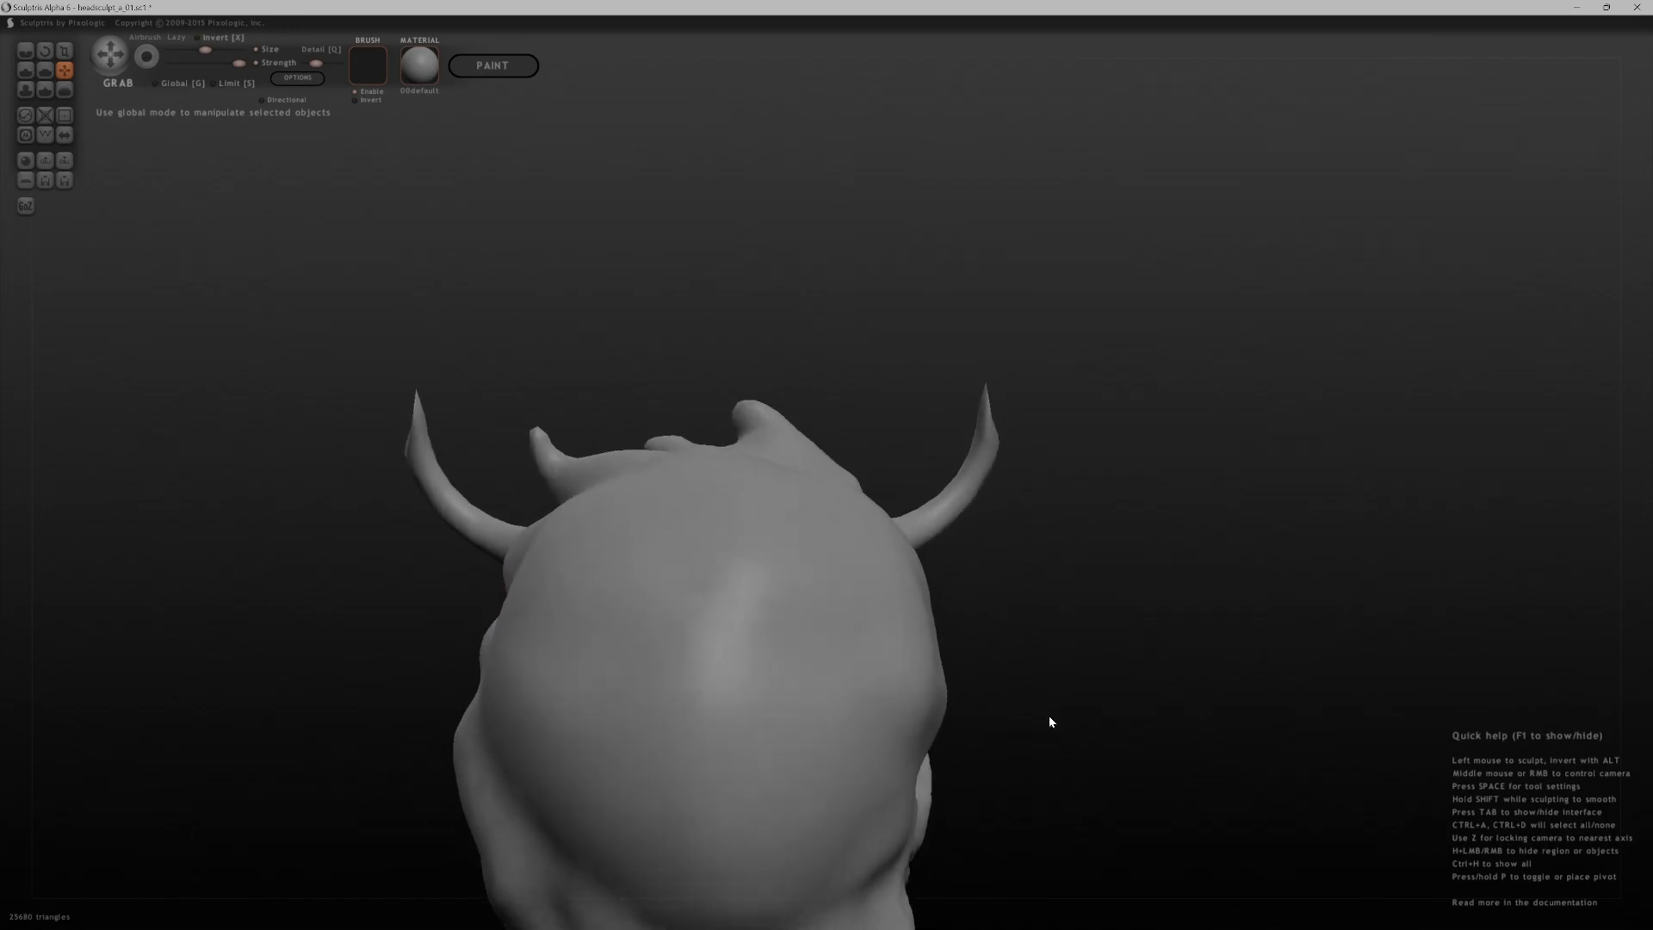
- Show the wireframe and carve the upper and lower eyelid outlines of the first eye with the Crease brush
scroll(1049, 623, "down", 5)
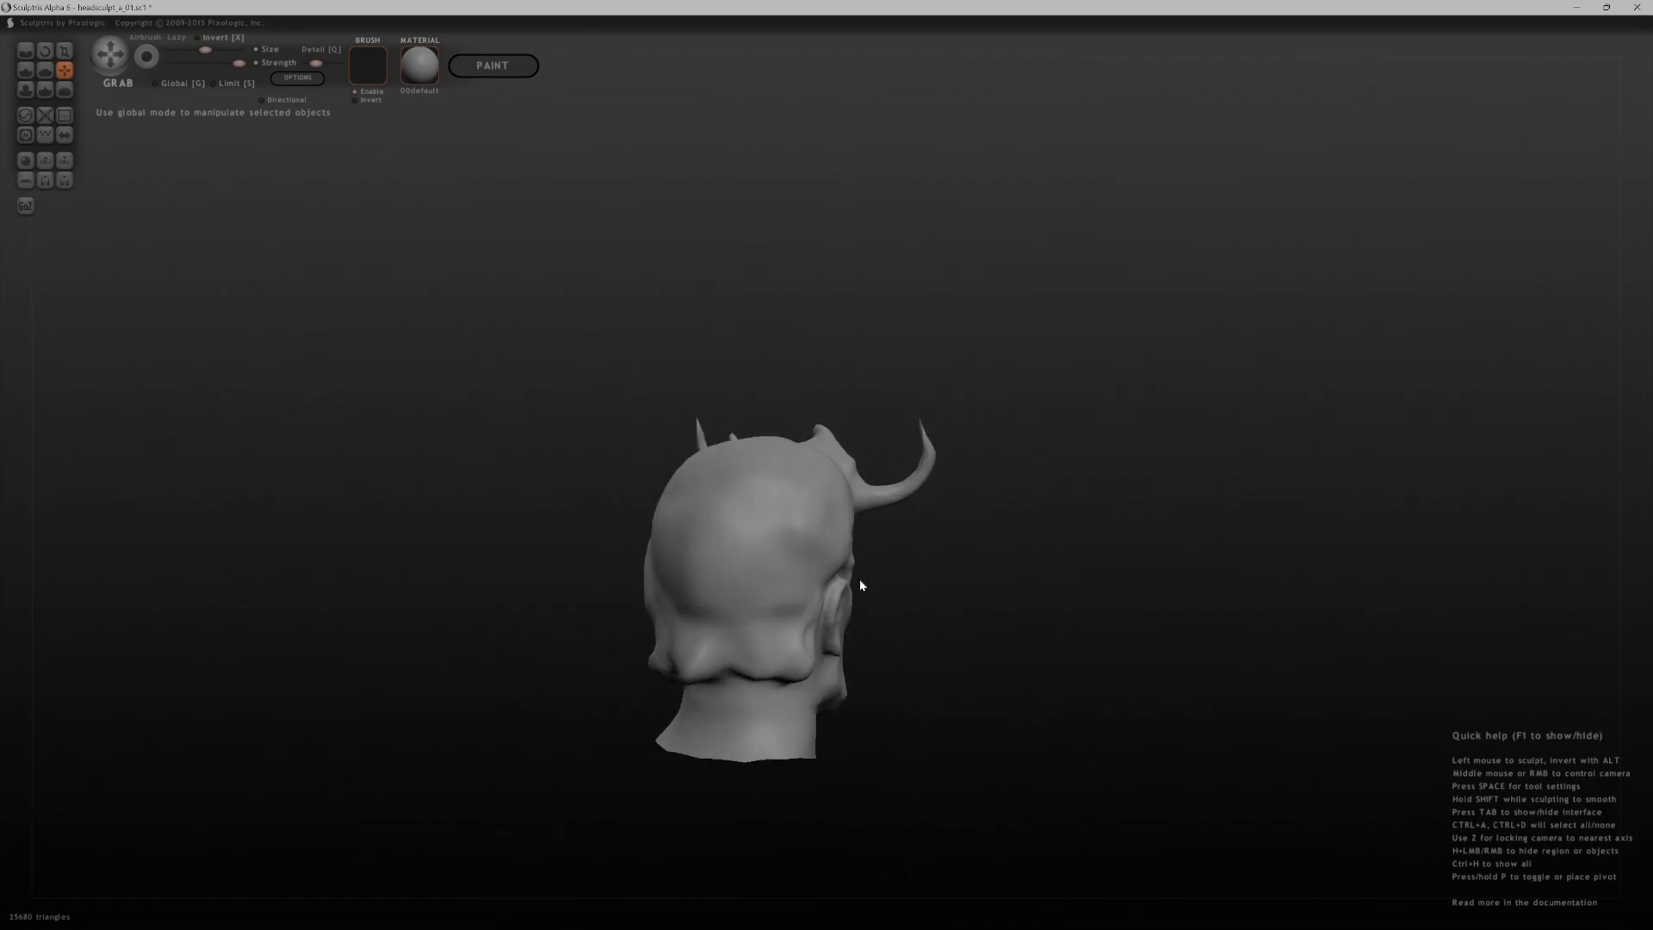
middle_click_drag(859, 578, 392, 609)
middle_click_drag(1068, 629, 883, 613)
mouse_move(1135, 689)
middle_mouse_down()
mouse_move(1145, 626)
mouse_move(936, 531)
mouse_move(1138, 698)
middle_mouse_up()
middle_click_drag(1348, 743, 1201, 695)
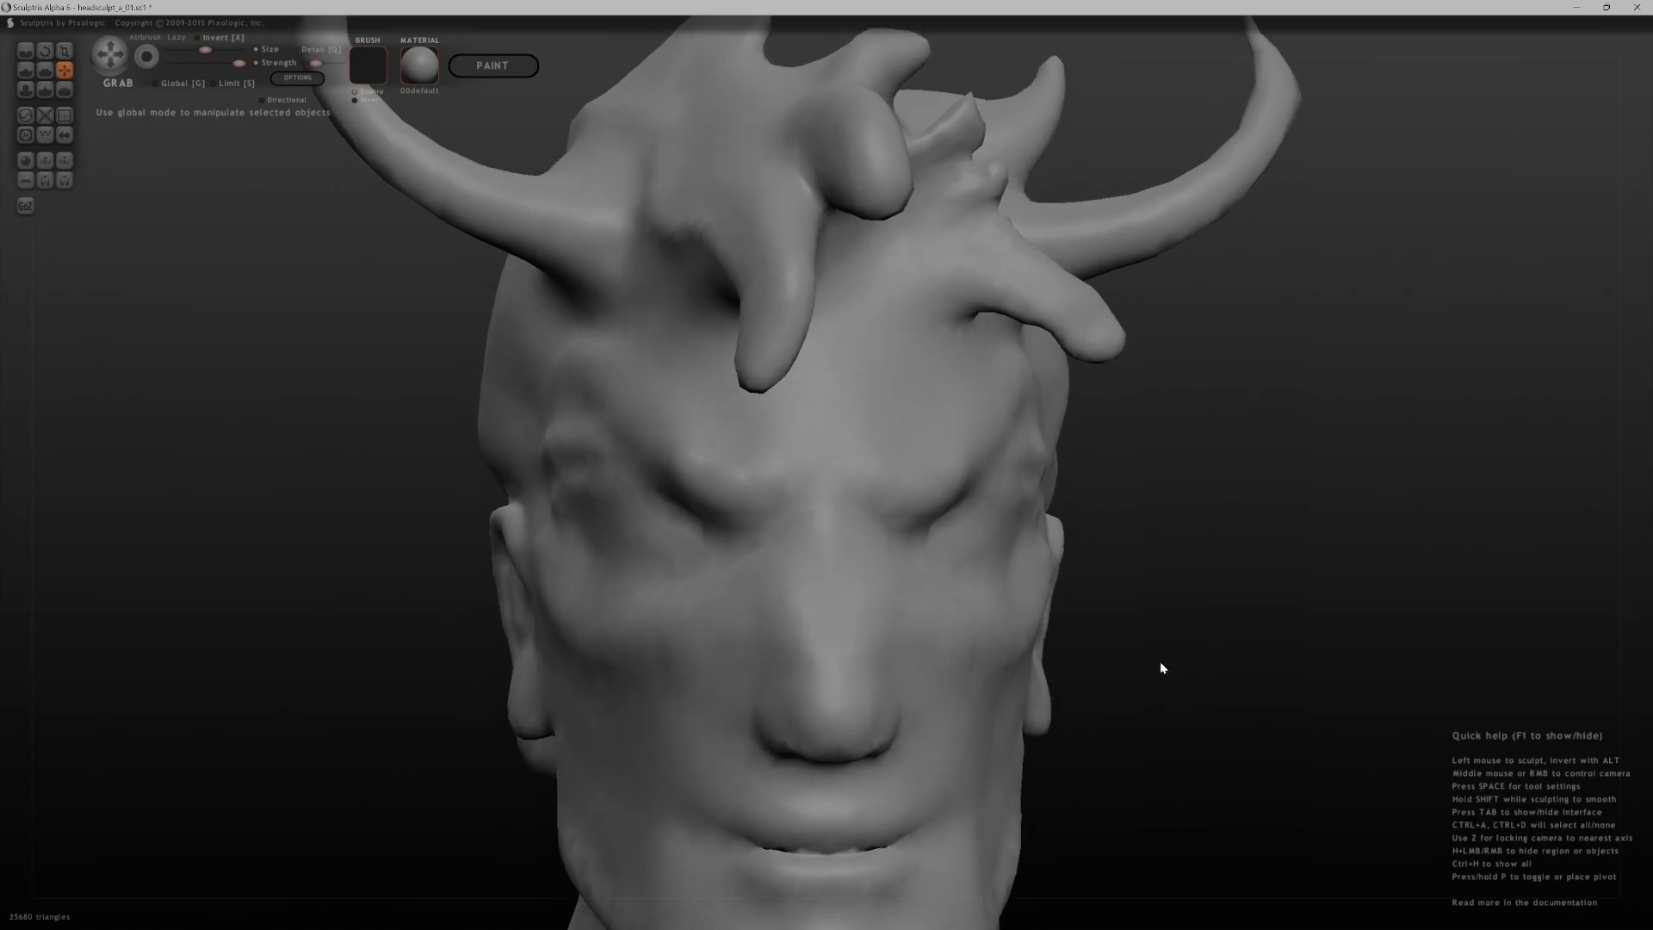
key("w")
scroll(663, 538, "down", 1)
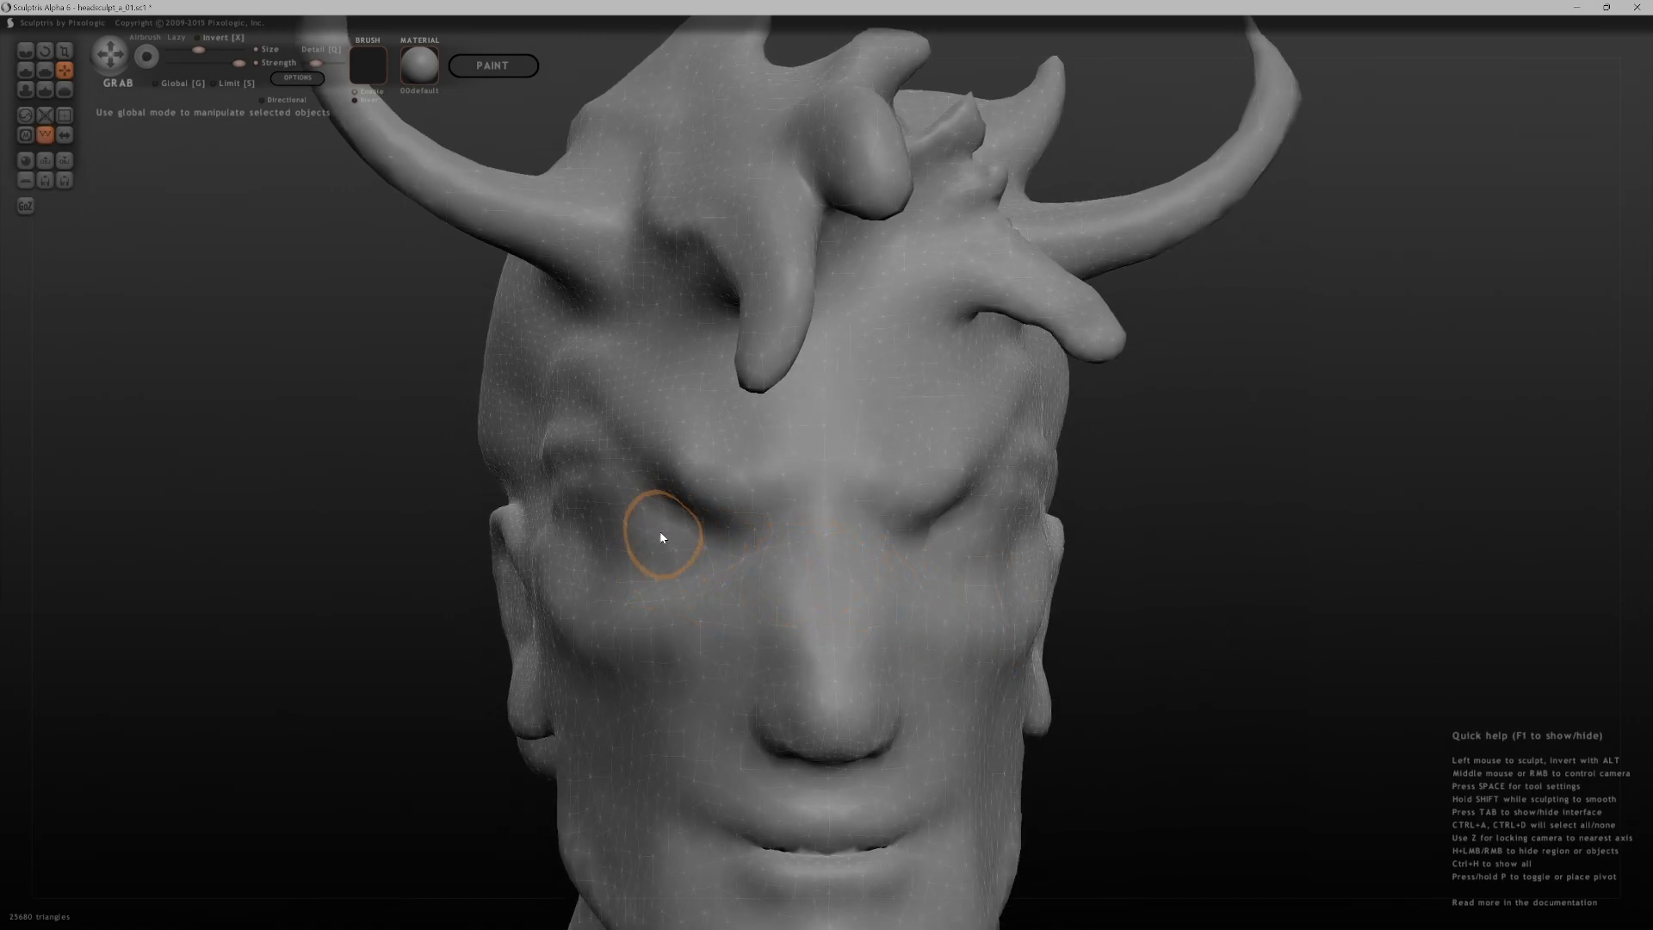
key("c")
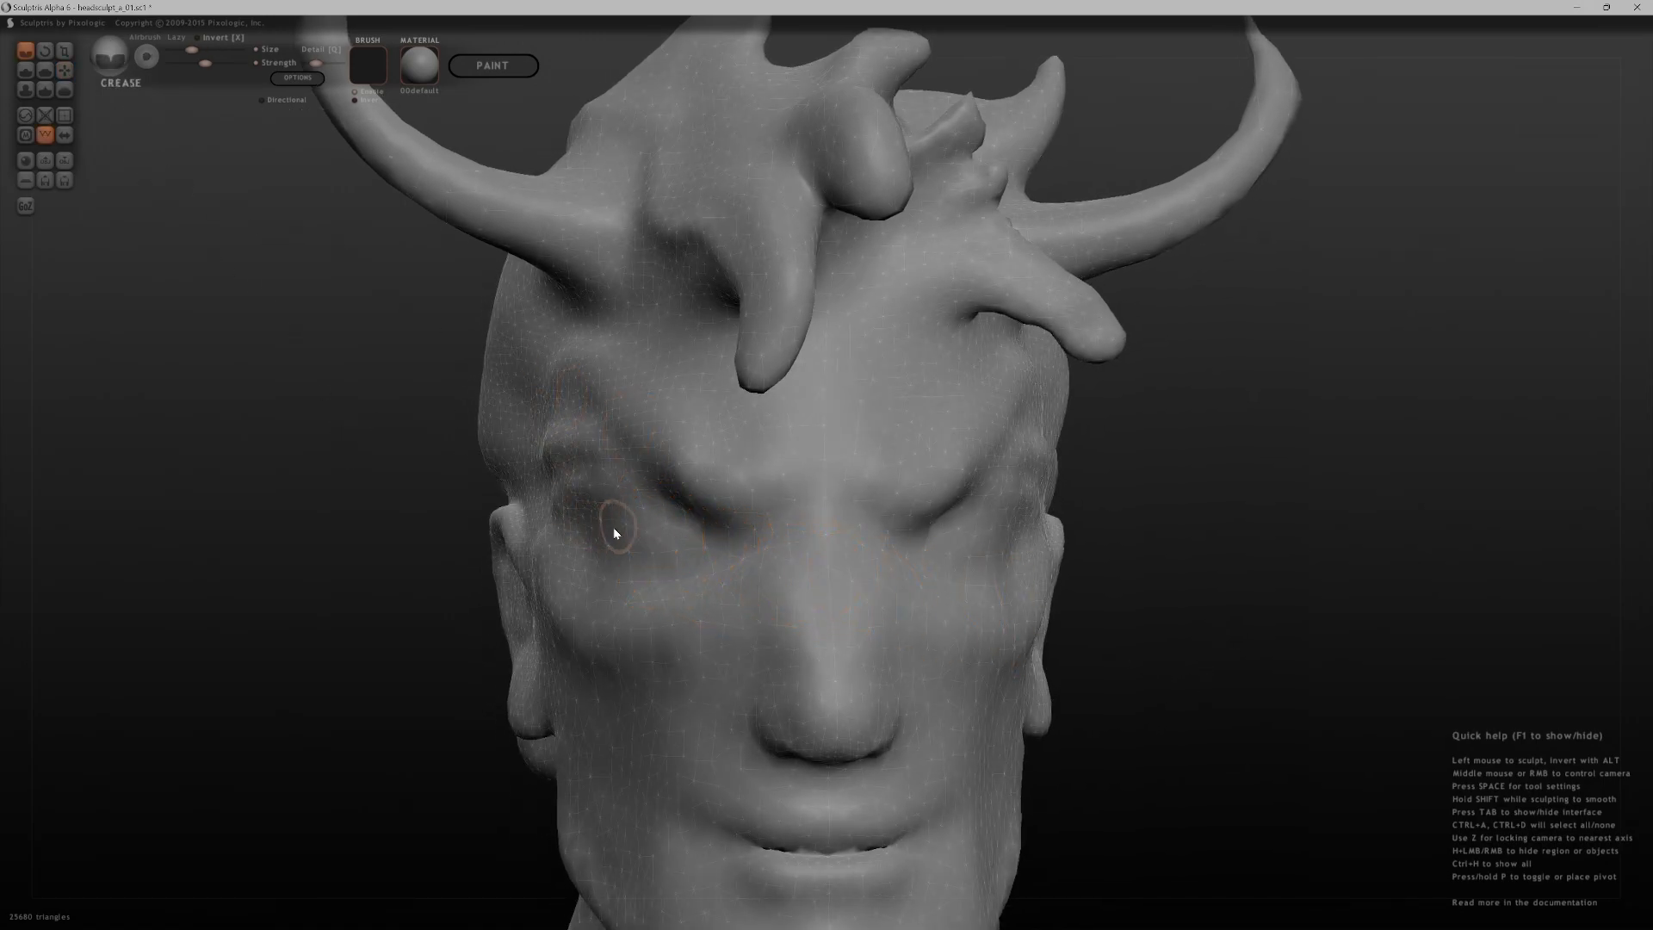
mouse_move(594, 532)
left_mouse_down()
mouse_move(582, 545)
mouse_move(616, 513)
mouse_move(661, 508)
mouse_move(711, 543)
left_mouse_up()
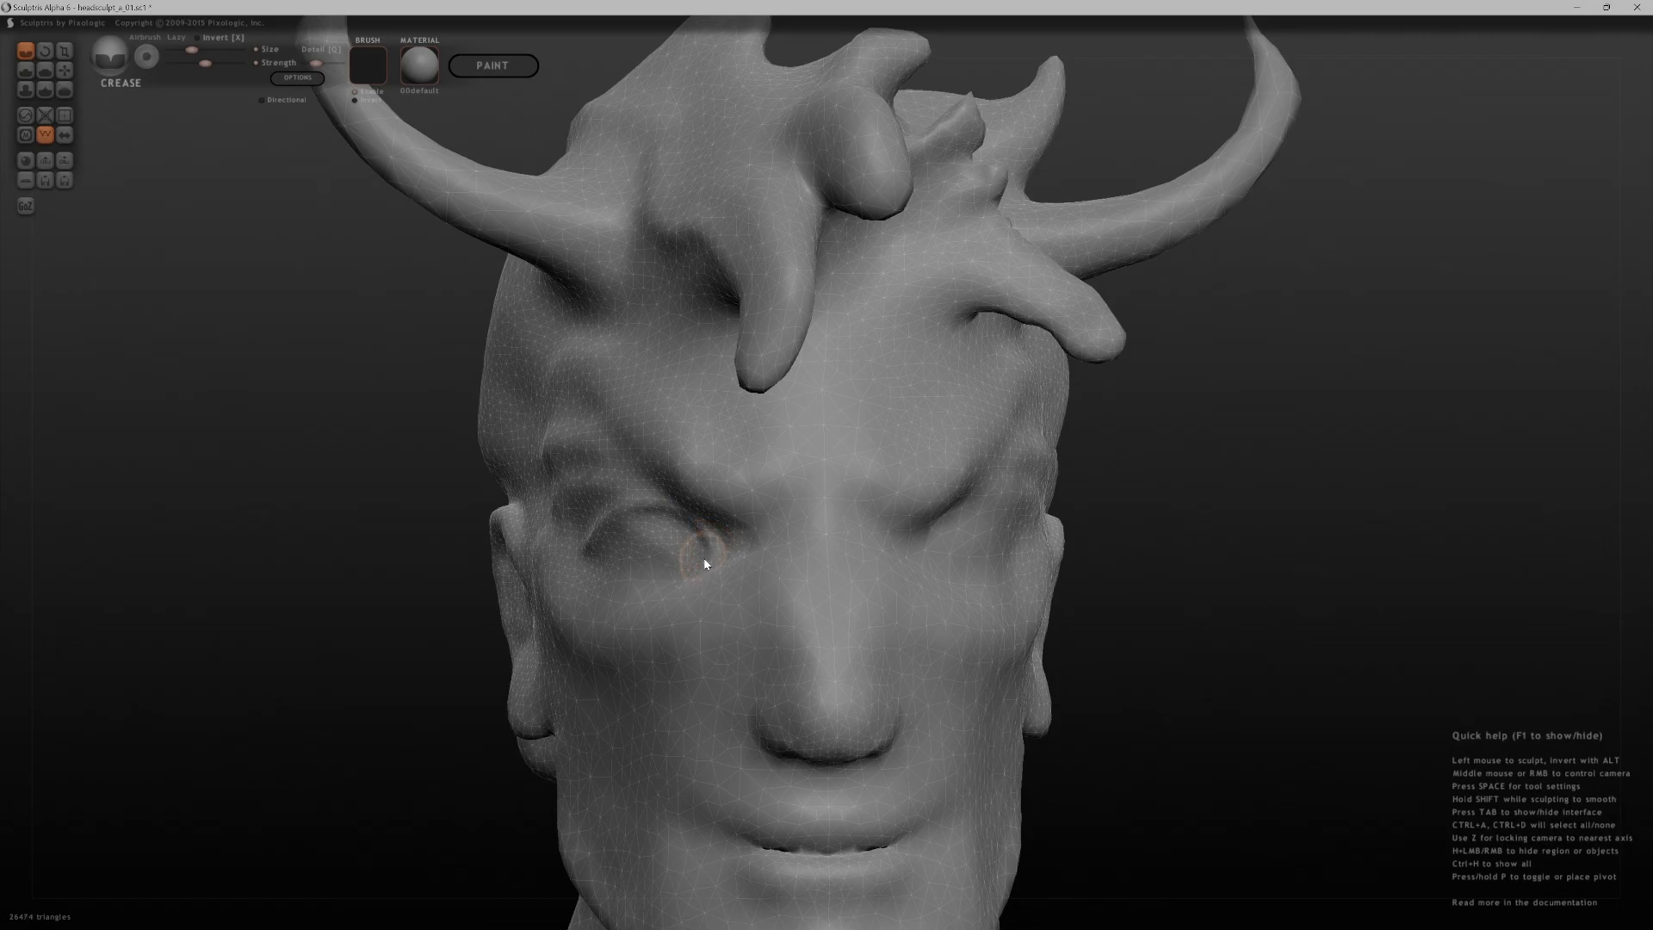
mouse_move(630, 532)
left_mouse_down()
mouse_move(612, 548)
mouse_move(657, 571)
mouse_move(698, 561)
mouse_move(607, 575)
mouse_move(665, 588)
left_mouse_up()
mouse_move(986, 593)
middle_mouse_down()
mouse_move(1128, 657)
mouse_move(1170, 598)
middle_mouse_up()
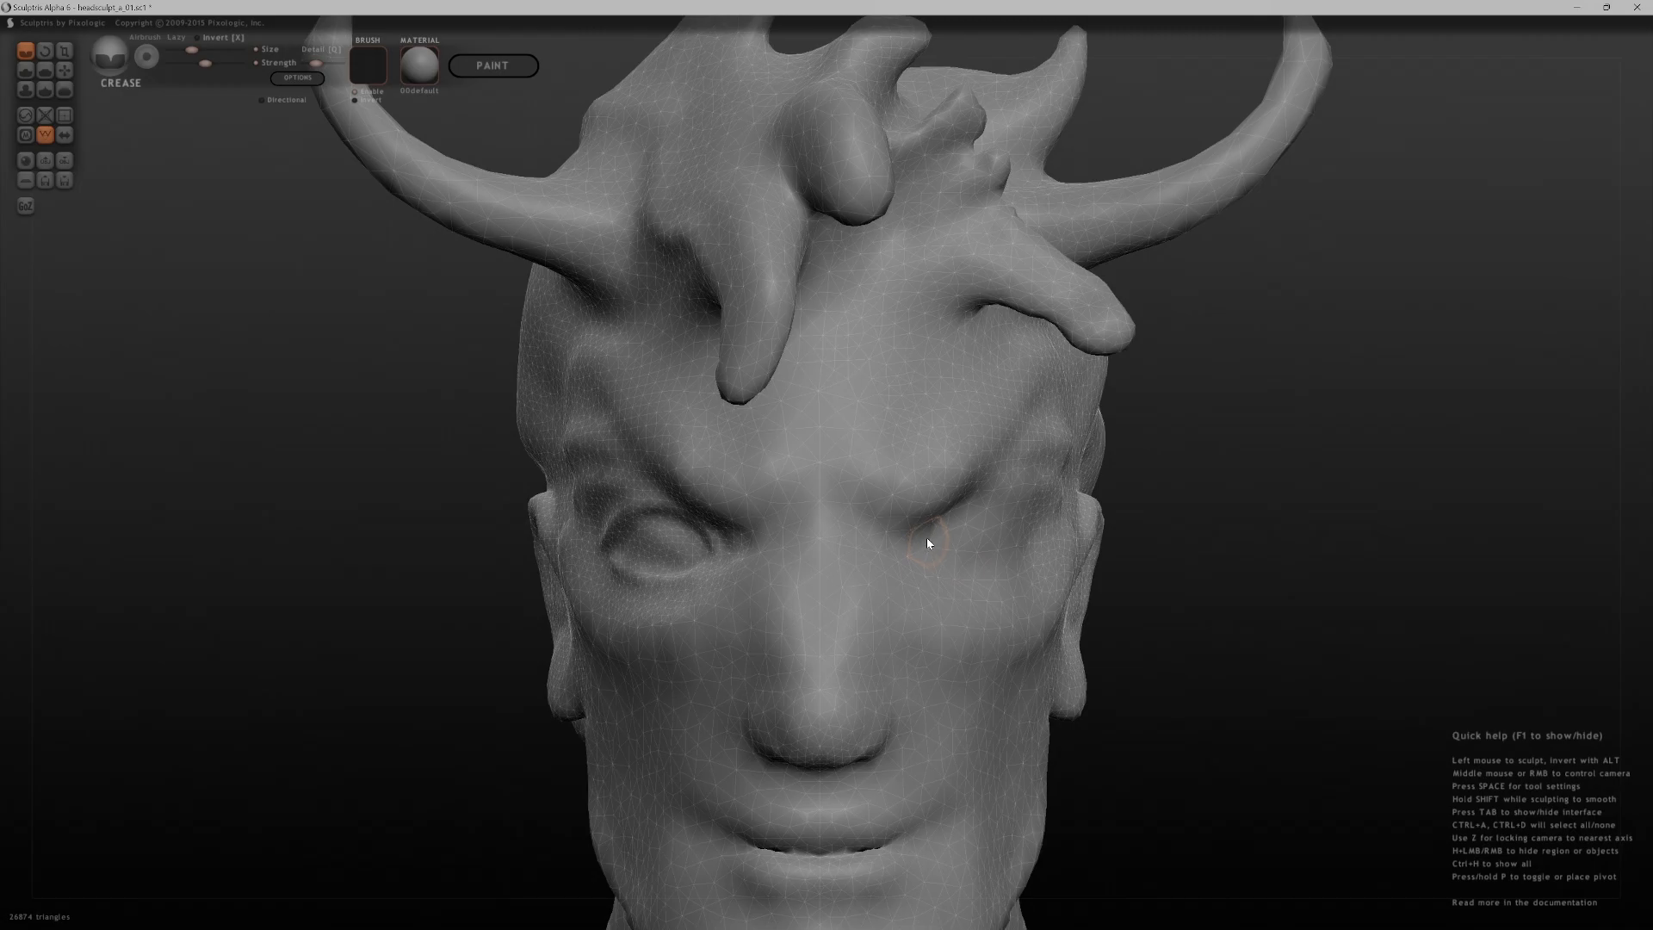
mouse_move(927, 554)
left_mouse_down()
mouse_move(975, 508)
mouse_move(953, 527)
mouse_move(1012, 528)
left_mouse_up()
key("ctrl+z")
mouse_move(911, 552)
left_mouse_down()
mouse_move(979, 519)
mouse_move(1013, 529)
mouse_move(959, 499)
mouse_move(1022, 538)
mouse_move(1001, 571)
mouse_move(940, 540)
mouse_move(989, 512)
left_mouse_up()
key("ctrl+z")
key("ctrl+z")
- Carve the eyelid outline of the second eye with the Crease brush
middle_click_drag(1000, 532, 928, 534)
left_click_drag(944, 526, 1055, 536)
middle_click_drag(1285, 612, 1390, 605)
- Pull the tip of the nose slightly forward and downward with the Grab brush
key("g")
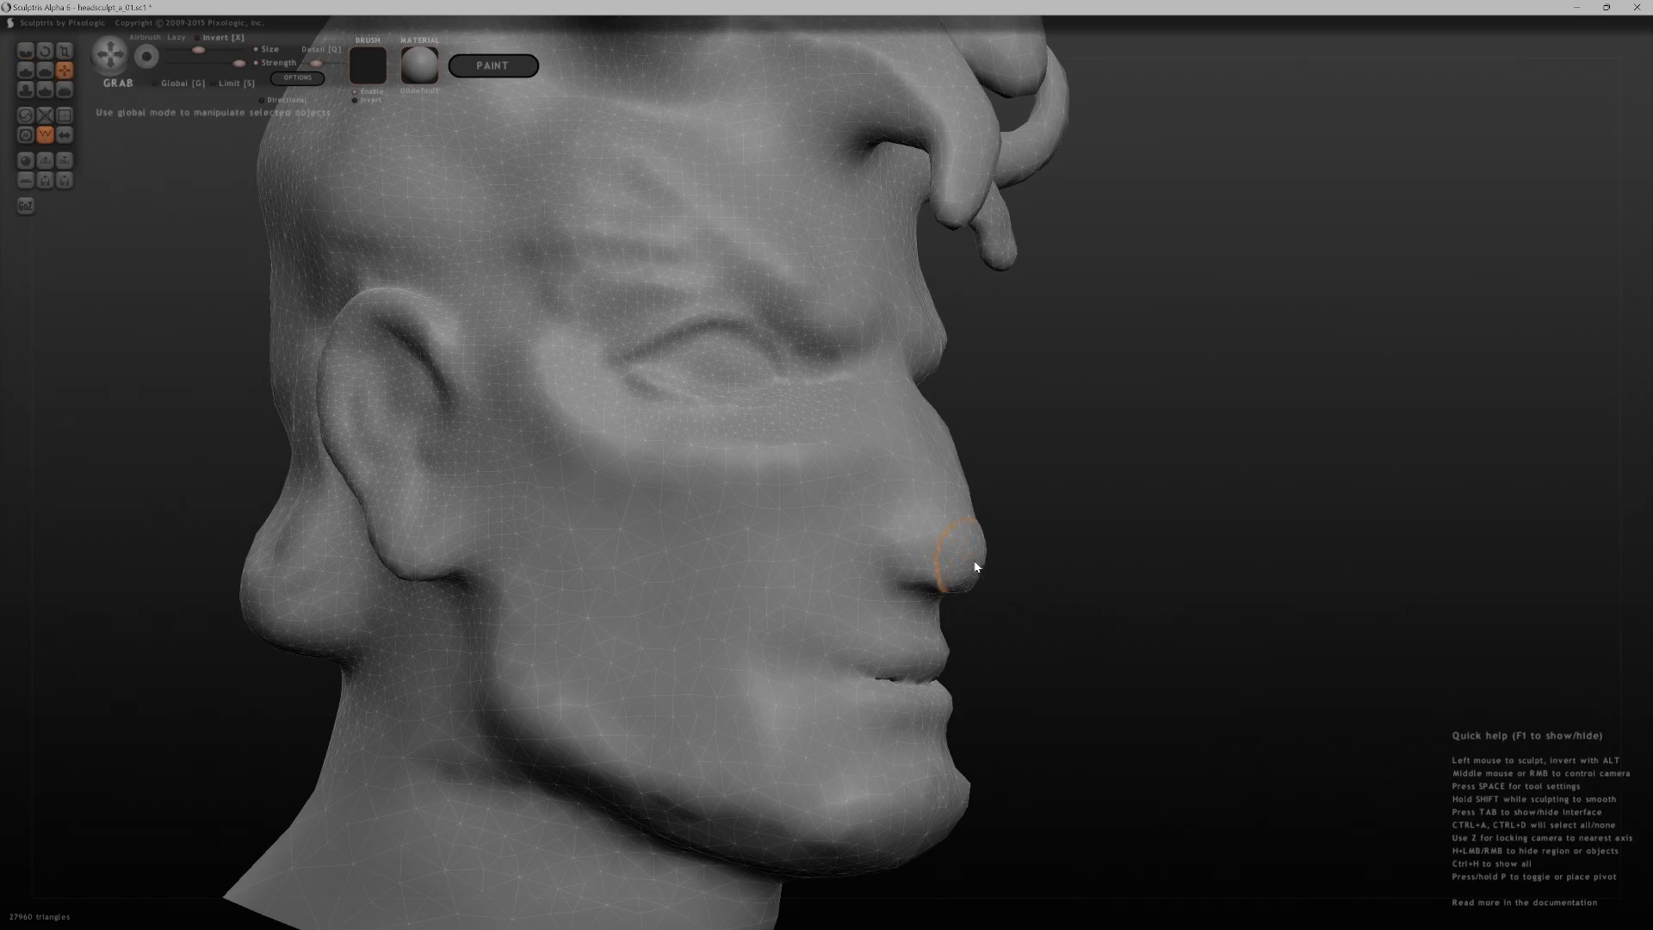
left_click_drag(980, 568, 996, 587)
middle_click_drag(1059, 555, 807, 514)
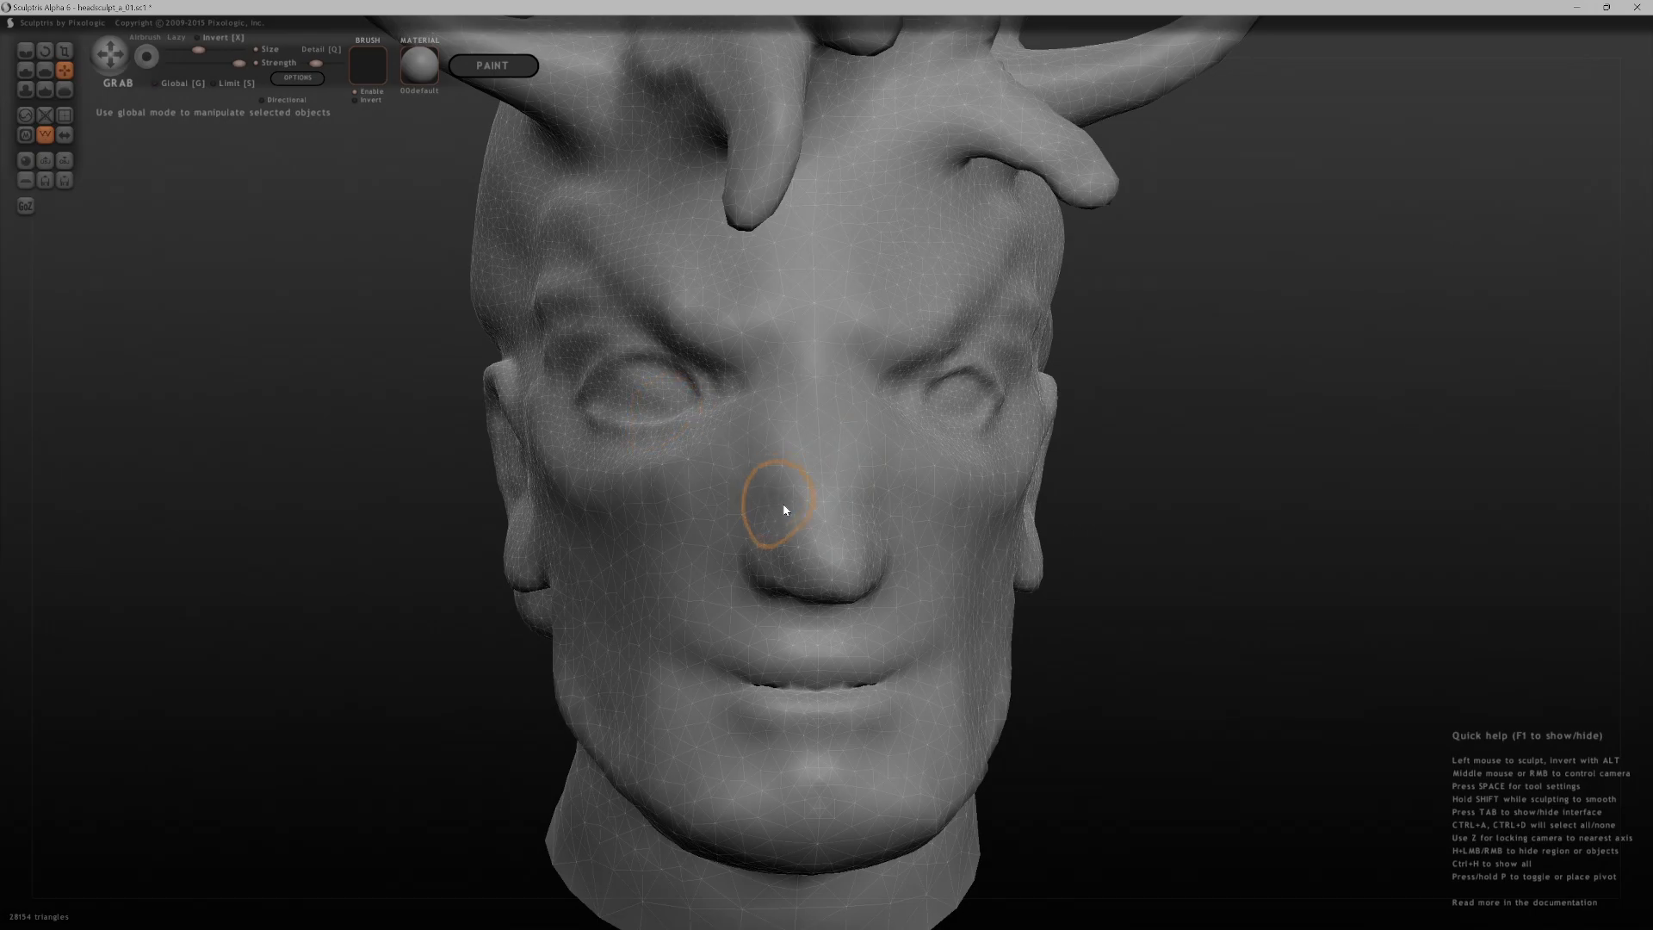
- Pull the tops of both ears outward and upward into long points with the Grab brush
middle_click_drag(1221, 584, 1113, 506)
middle_click_drag(1092, 381, 1151, 389)
left_click_drag(1160, 373, 1196, 333)
middle_click_drag(1218, 298, 1242, 451)
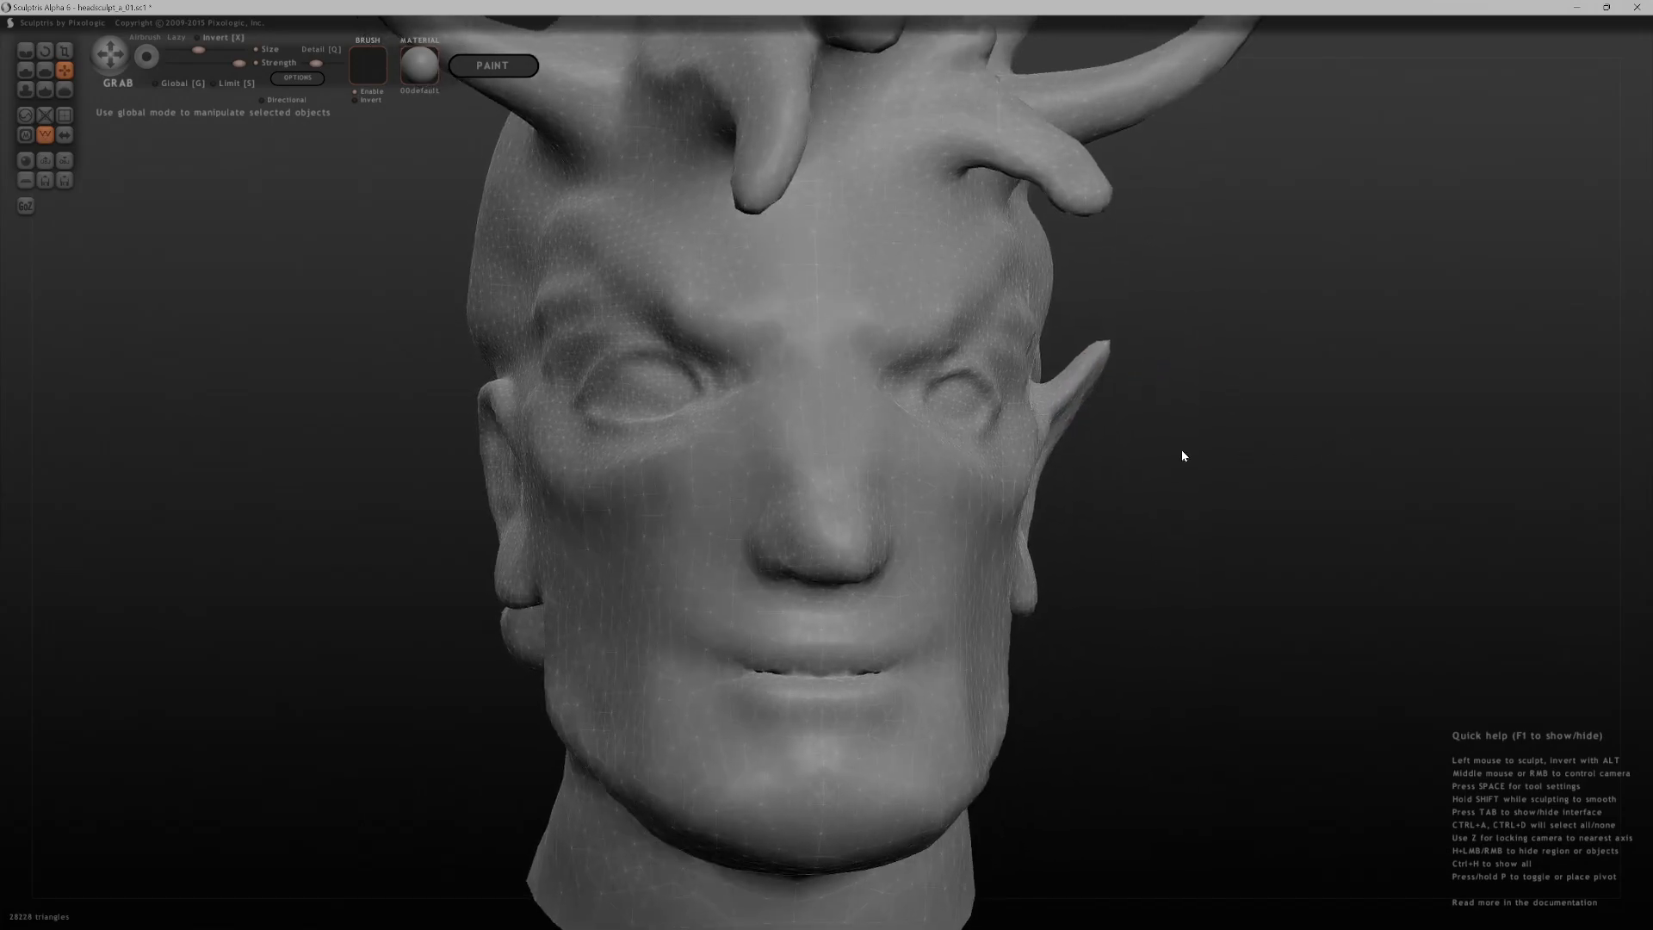
middle_click_drag(402, 451, 373, 344)
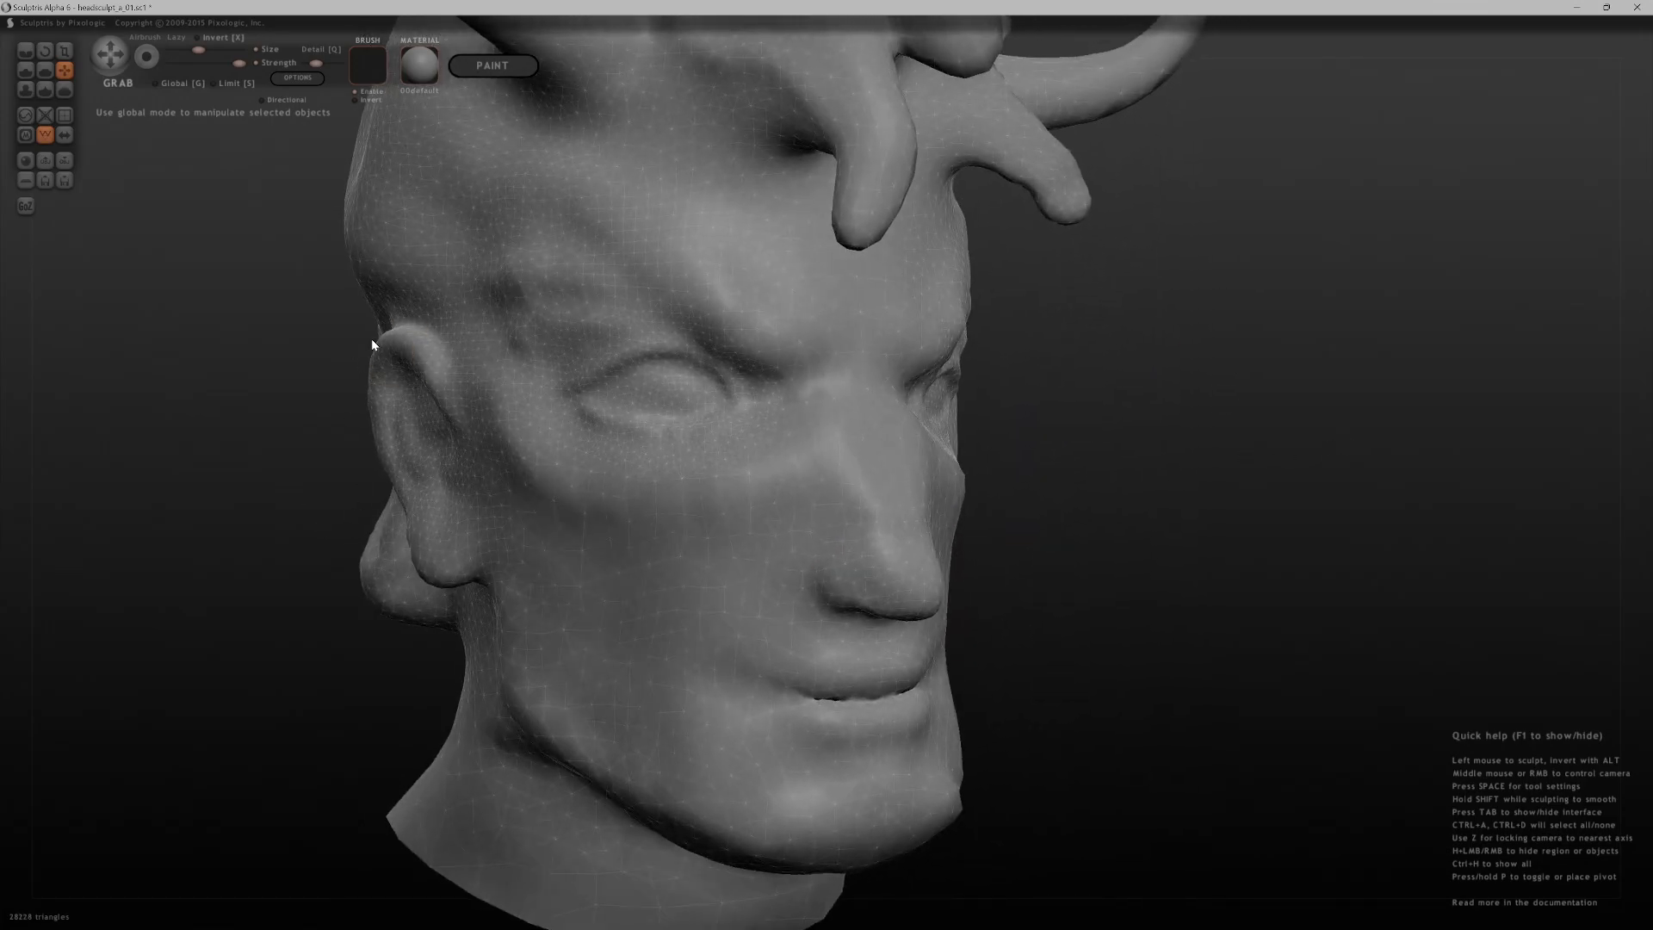
left_click_drag(369, 358, 288, 309)
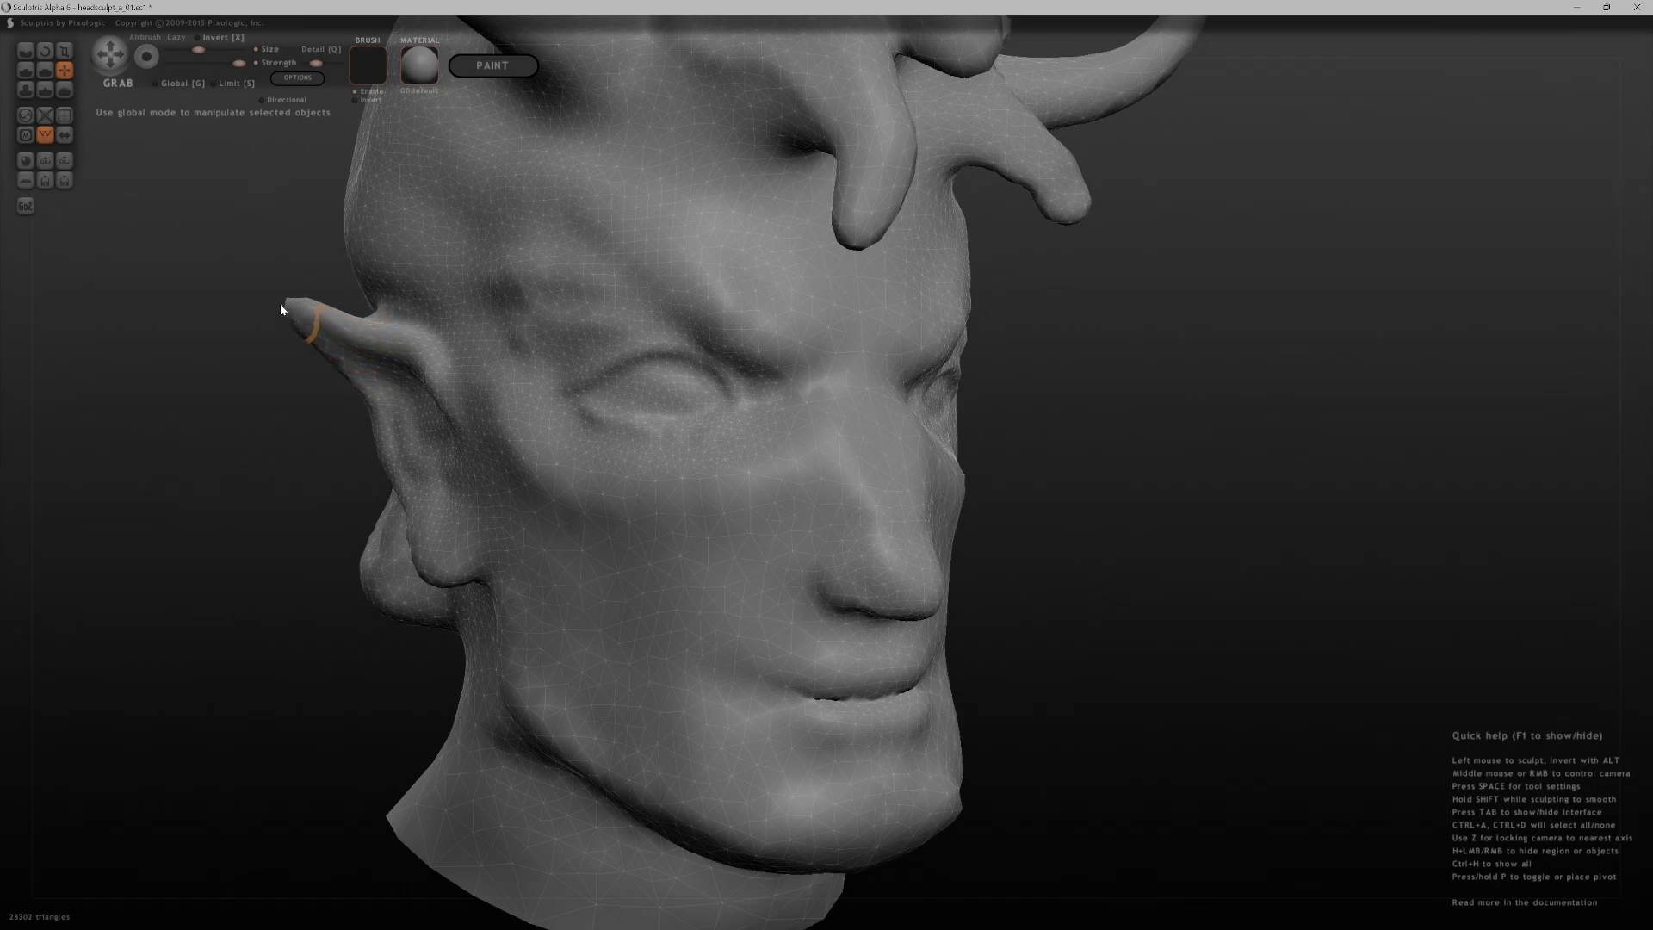
scroll(1140, 600, "down", 6)
mouse_move(922, 523)
middle_mouse_down()
mouse_move(948, 561)
mouse_move(908, 568)
mouse_move(988, 602)
mouse_move(996, 653)
mouse_move(997, 565)
mouse_move(985, 679)
mouse_move(933, 550)
middle_mouse_up()
scroll(1009, 675, "up", 5)
scroll(1011, 682, "down", 5)
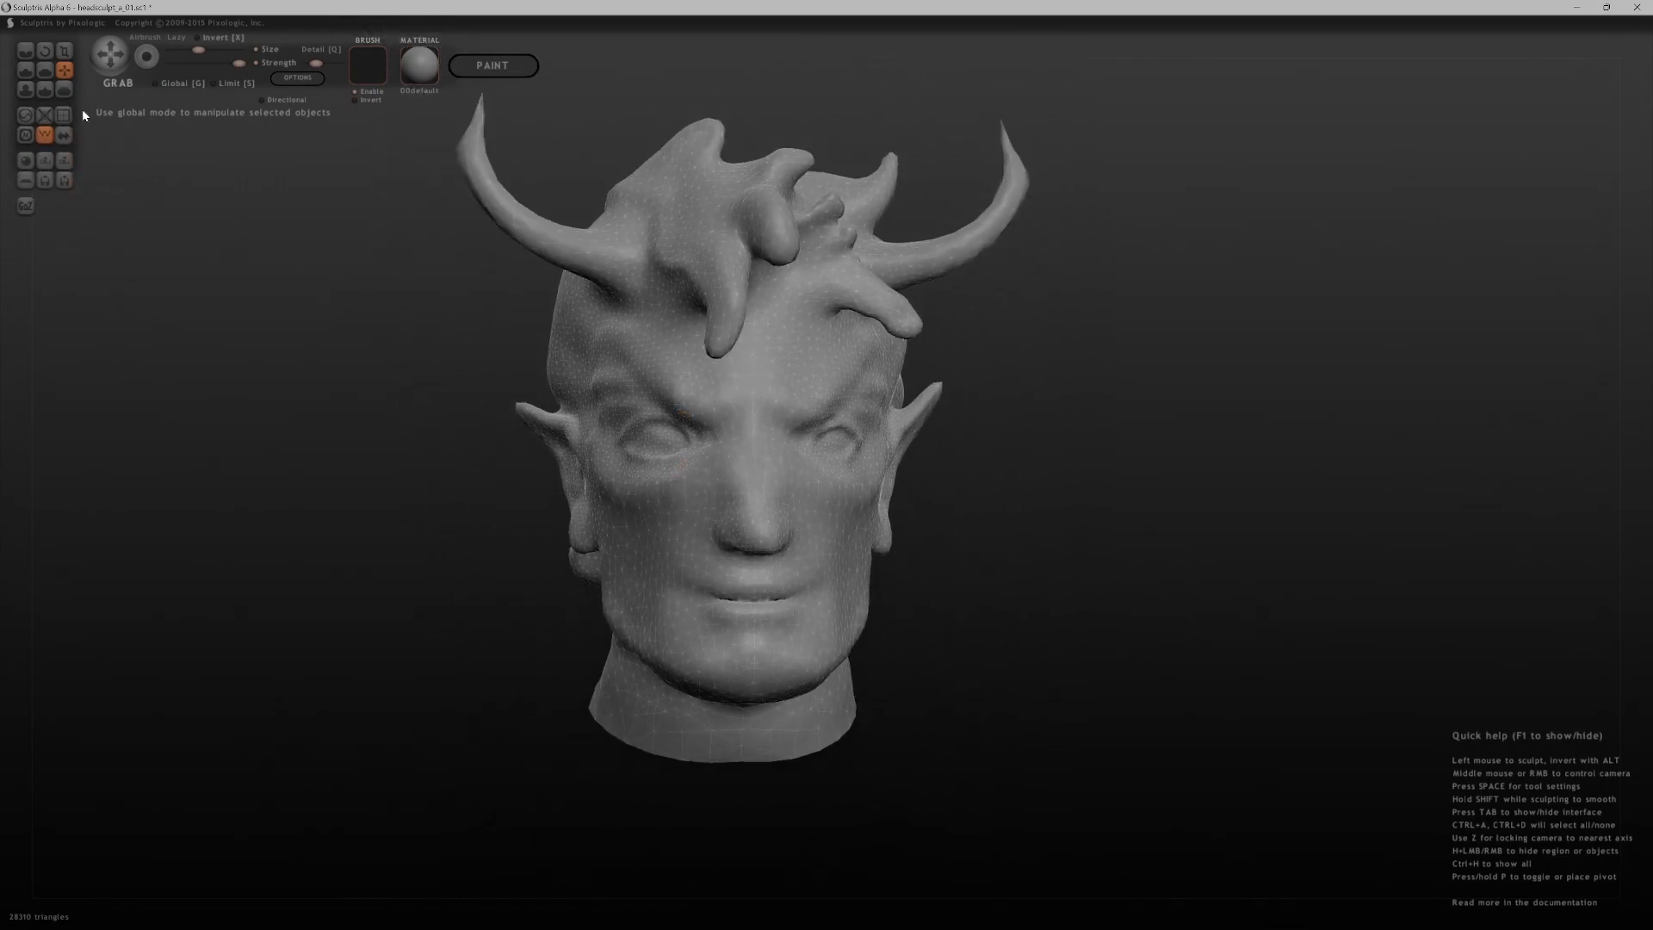
- Hide the wireframe and carve creases along the spikes hanging over the forehead with the Crease brush
left_click(25, 51)
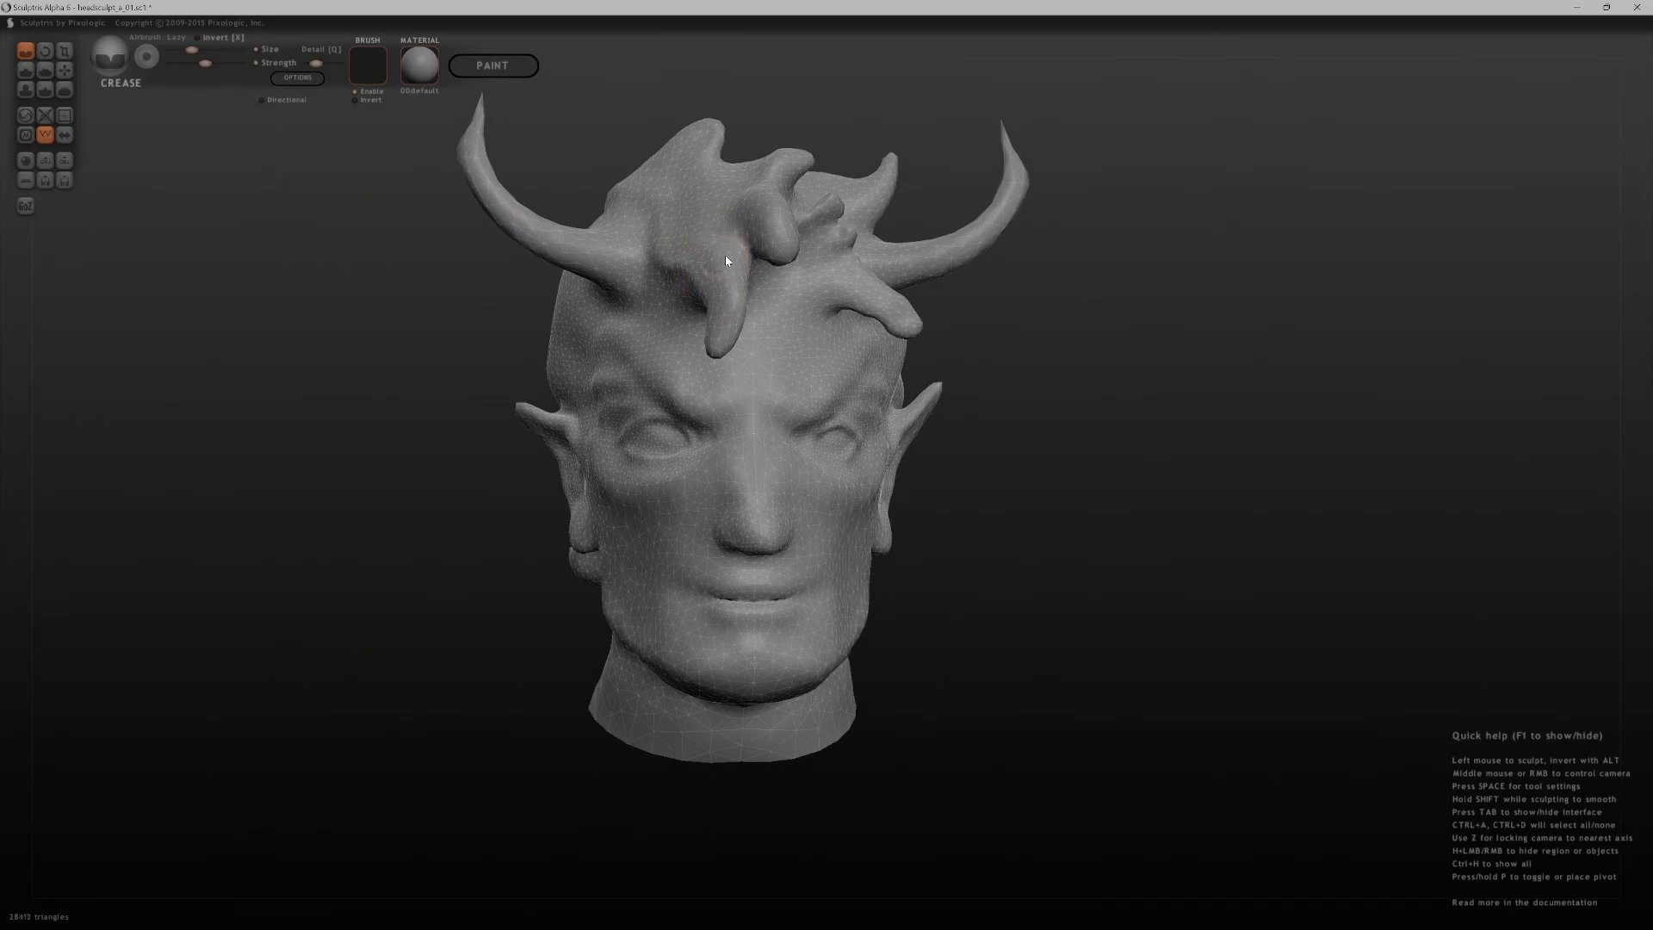
key("w")
left_click_drag(736, 250, 736, 225)
left_click_drag(726, 331, 715, 270)
middle_click_drag(956, 371, 1078, 328)
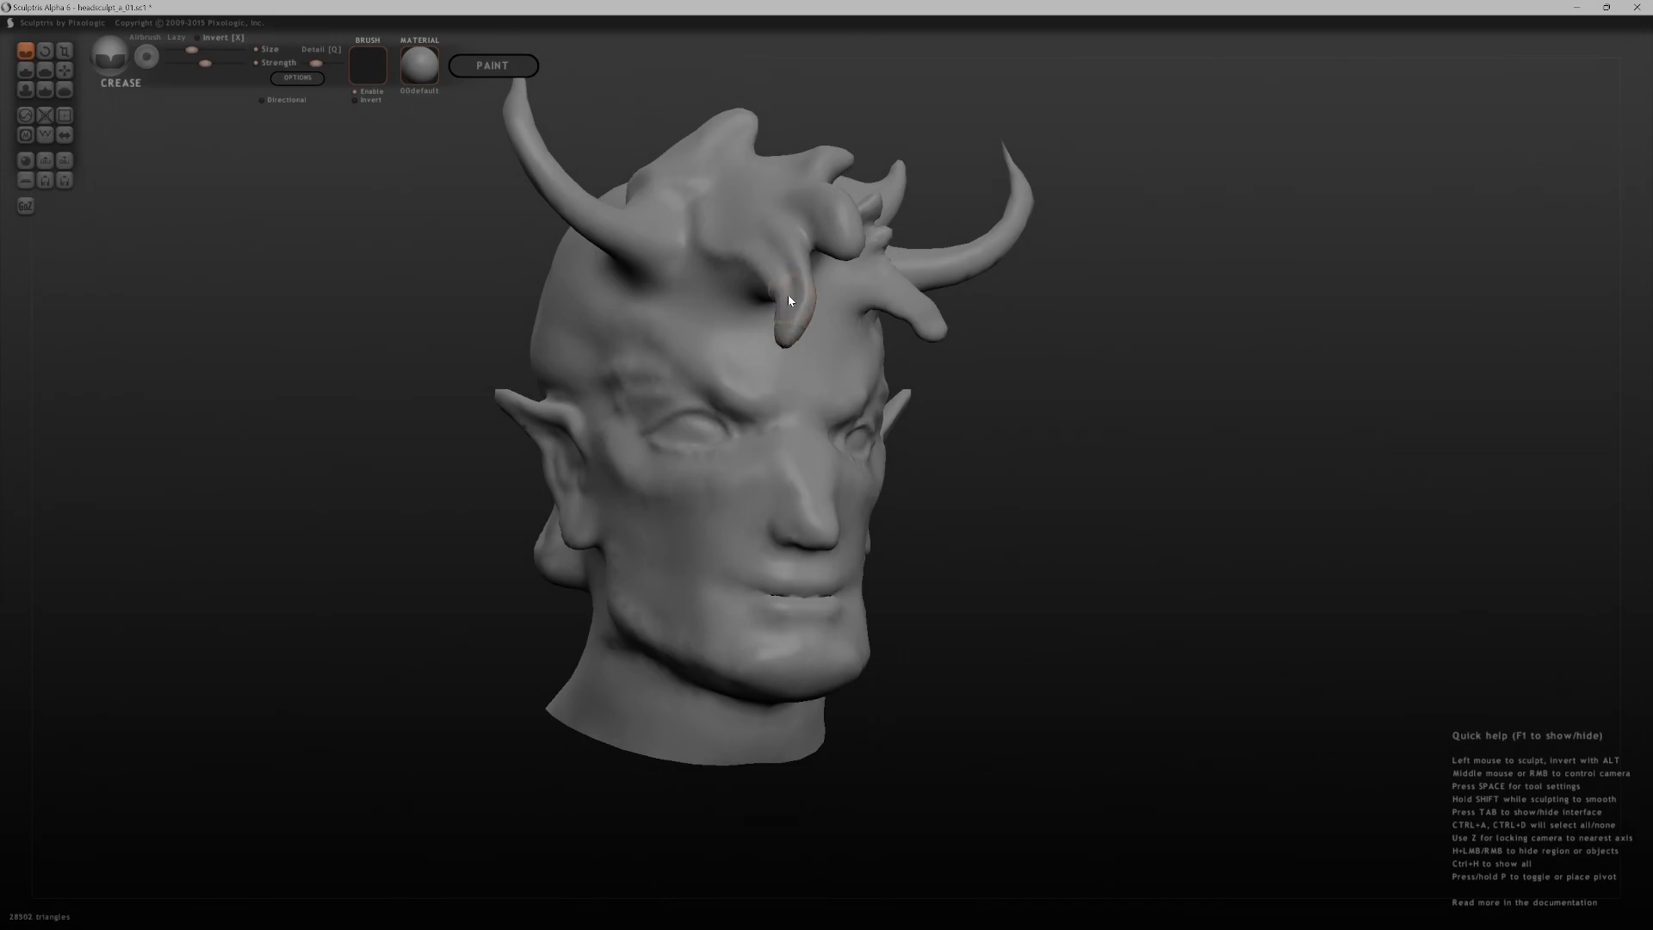
mouse_move(785, 343)
left_mouse_down()
mouse_move(738, 245)
mouse_move(870, 199)
left_mouse_up()
middle_click_drag(870, 198, 900, 262)
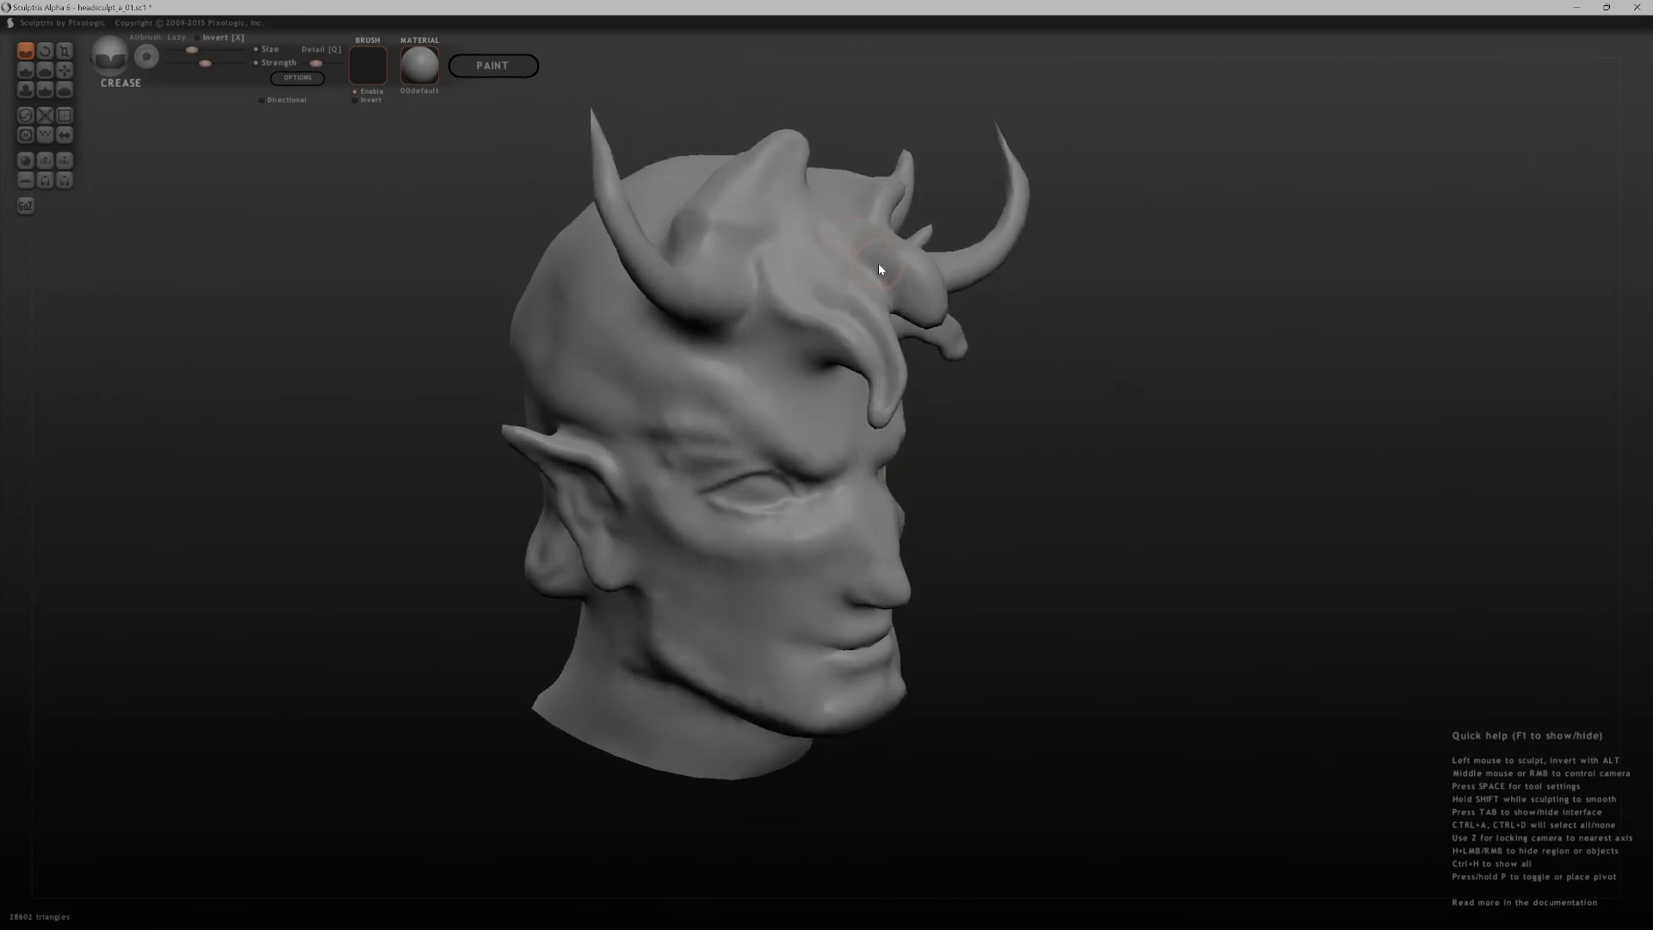
left_click_drag(898, 259, 928, 303)
middle_click_drag(1046, 340, 958, 349)
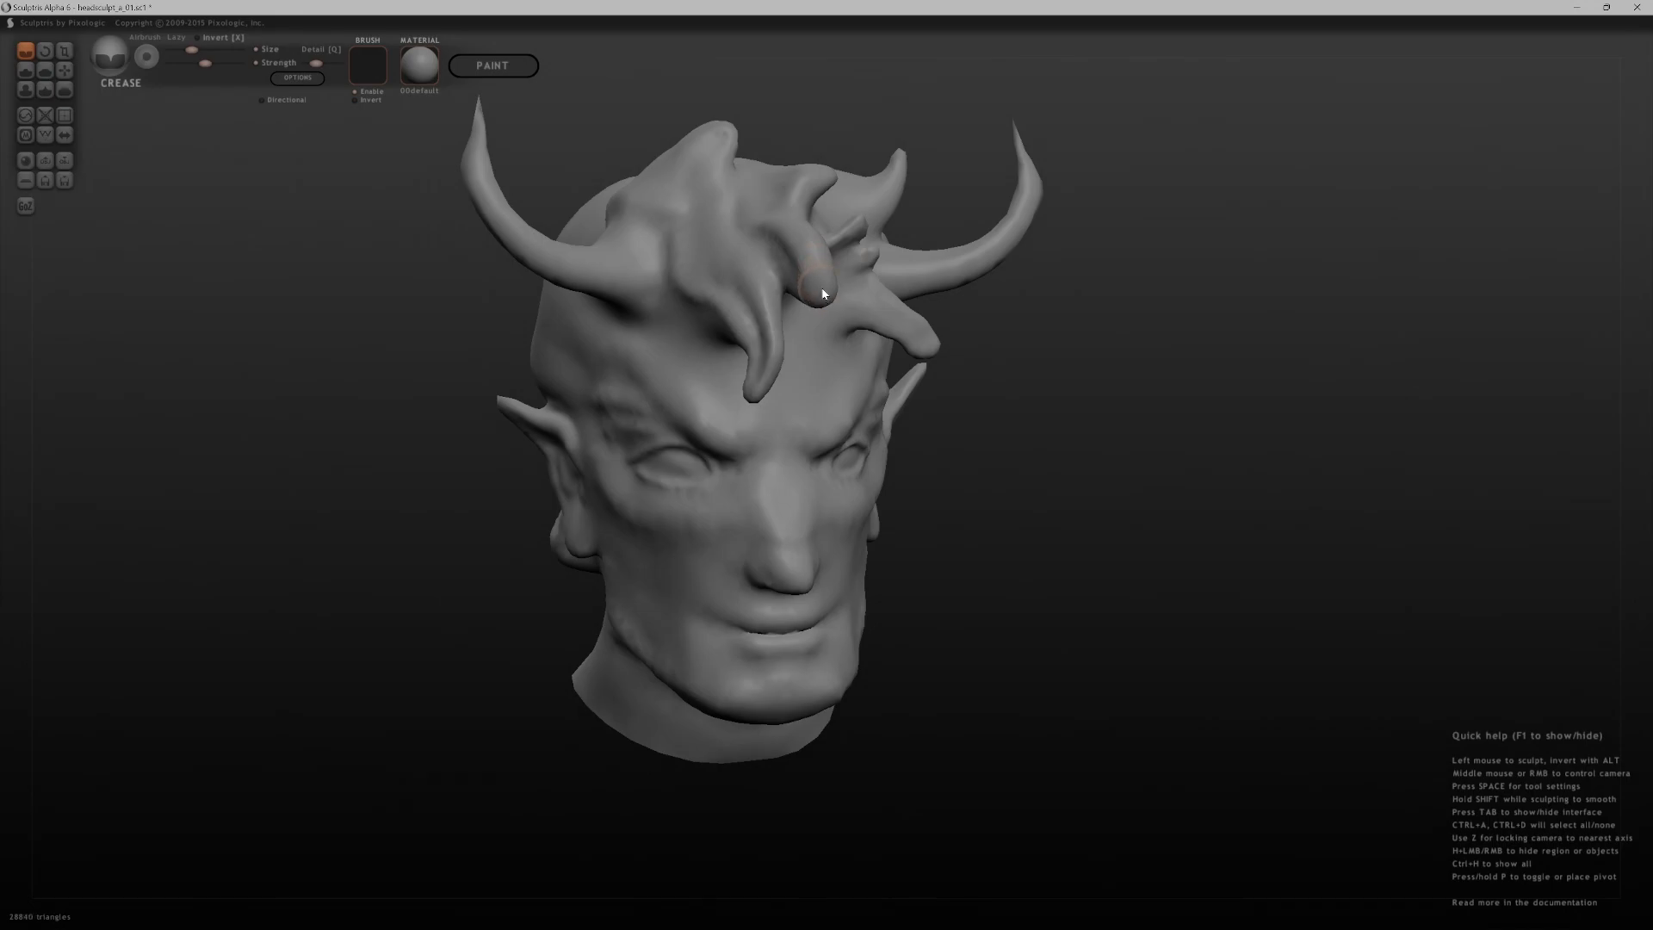
- Stretch the two central forehead spikes further down toward the brow with the Grab brush
key("g")
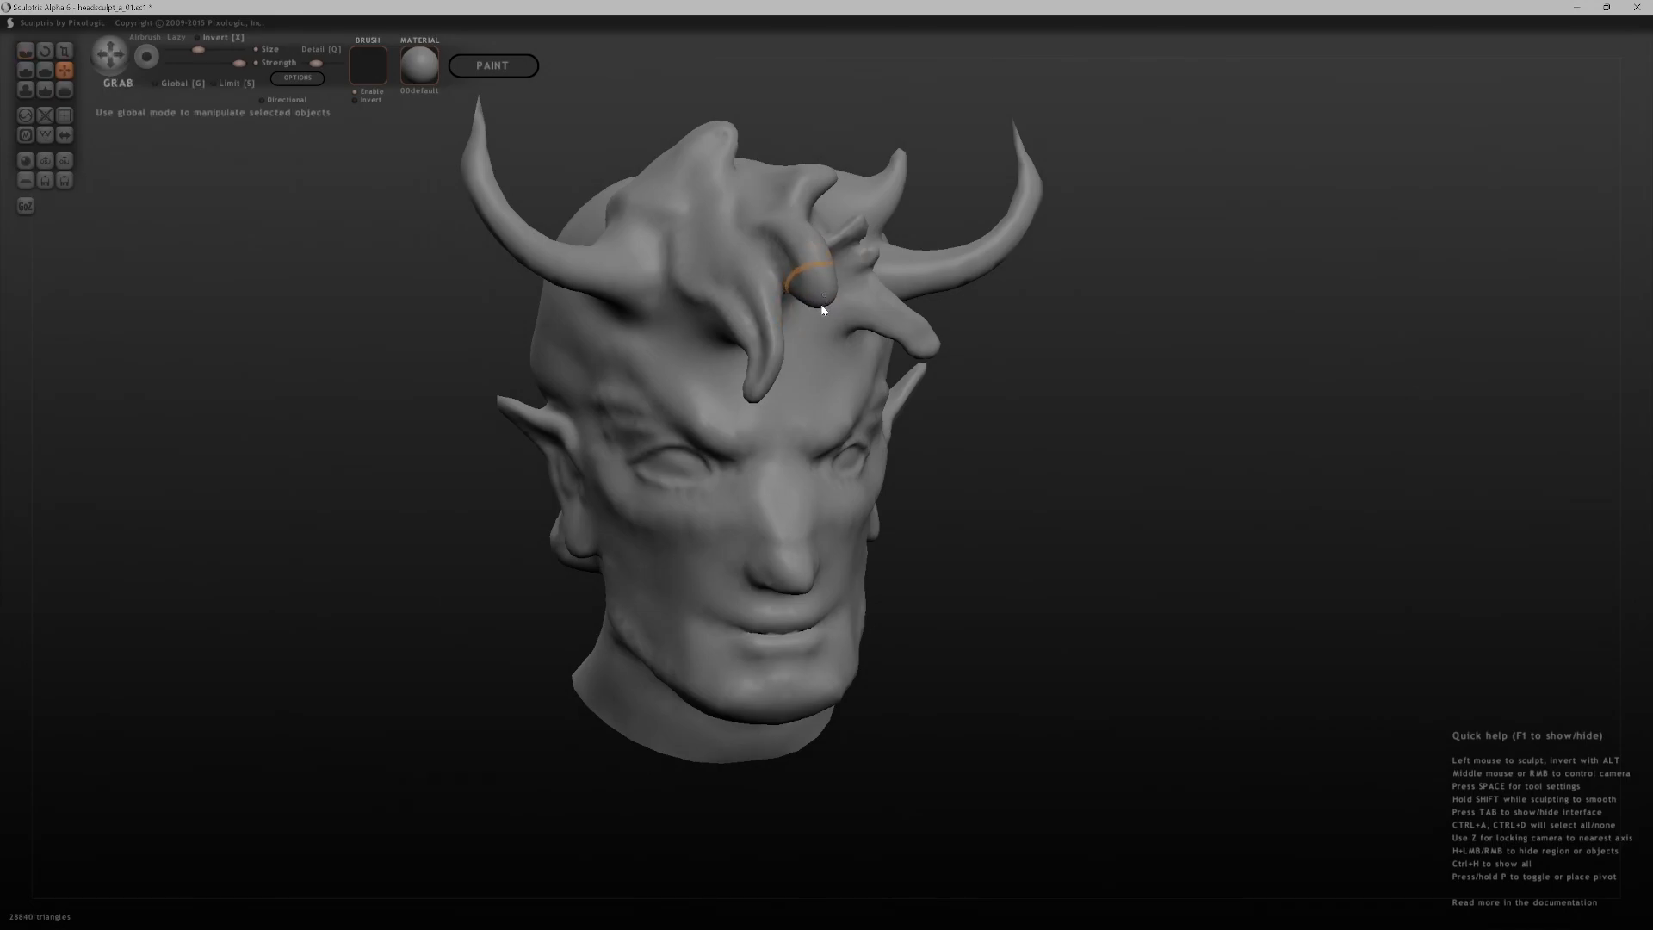
scroll(819, 299, "down", 3)
left_click_drag(825, 301, 824, 315)
scroll(825, 293, "up", 2)
mouse_move(757, 391)
left_mouse_down()
mouse_move(741, 420)
mouse_move(761, 447)
left_mouse_up()
- Reshape the small lumps beside the horn and bend the tip of the topmost lump sideways with the Grab brush
left_click_drag(967, 405, 738, 359)
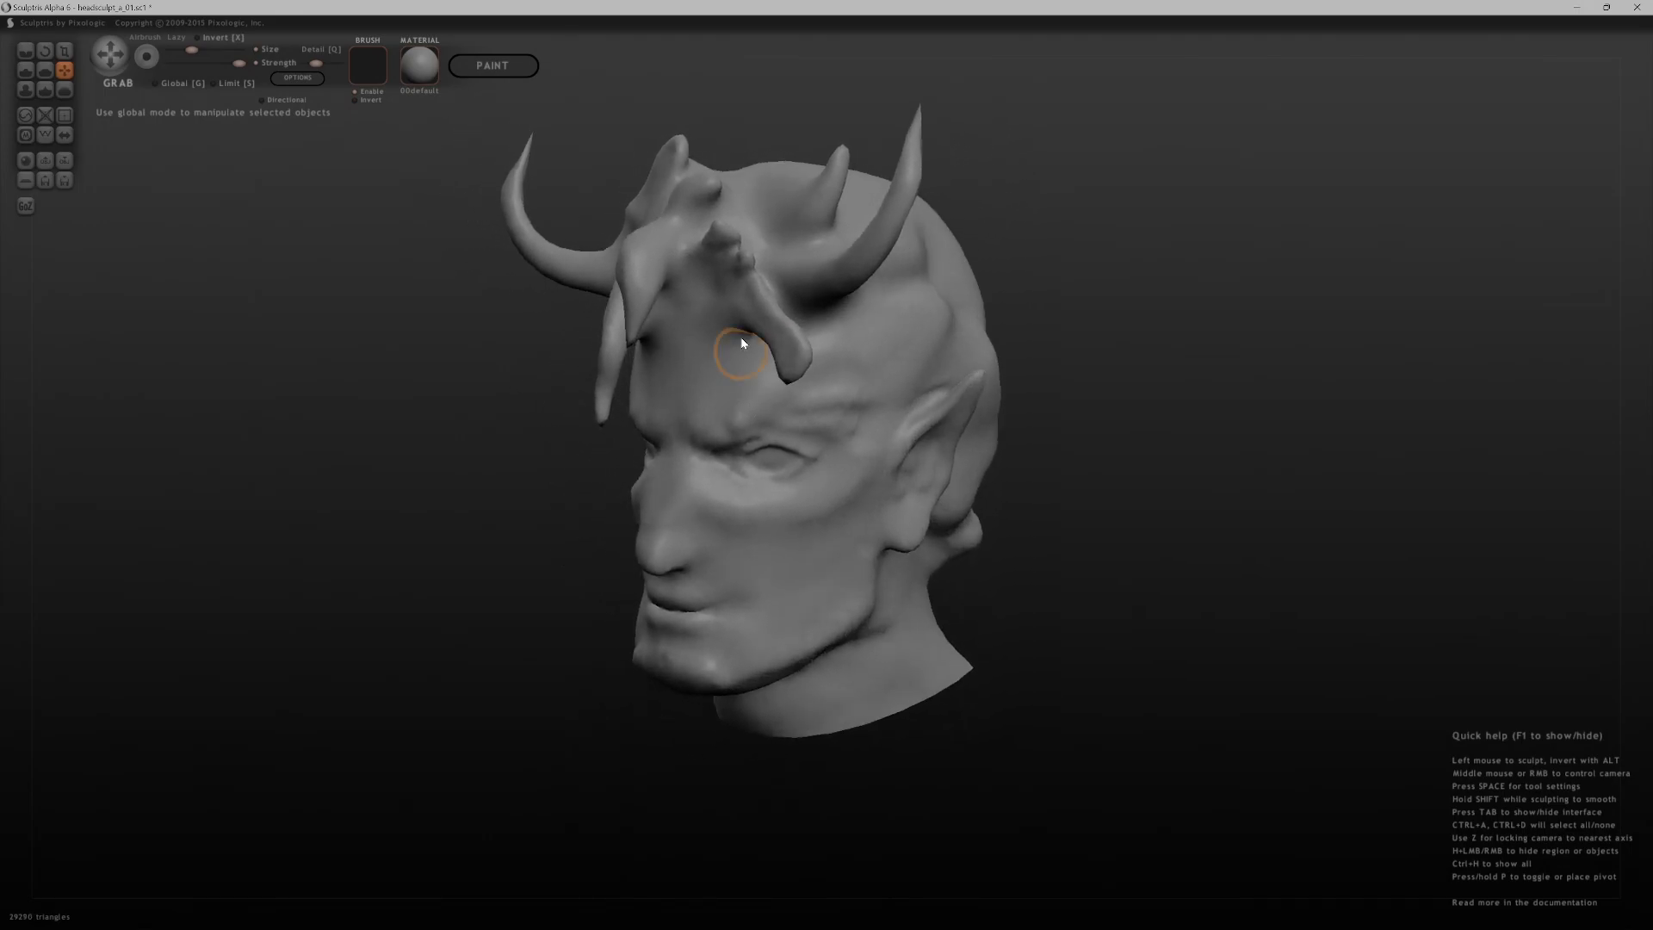
left_click_drag(944, 150, 890, 225)
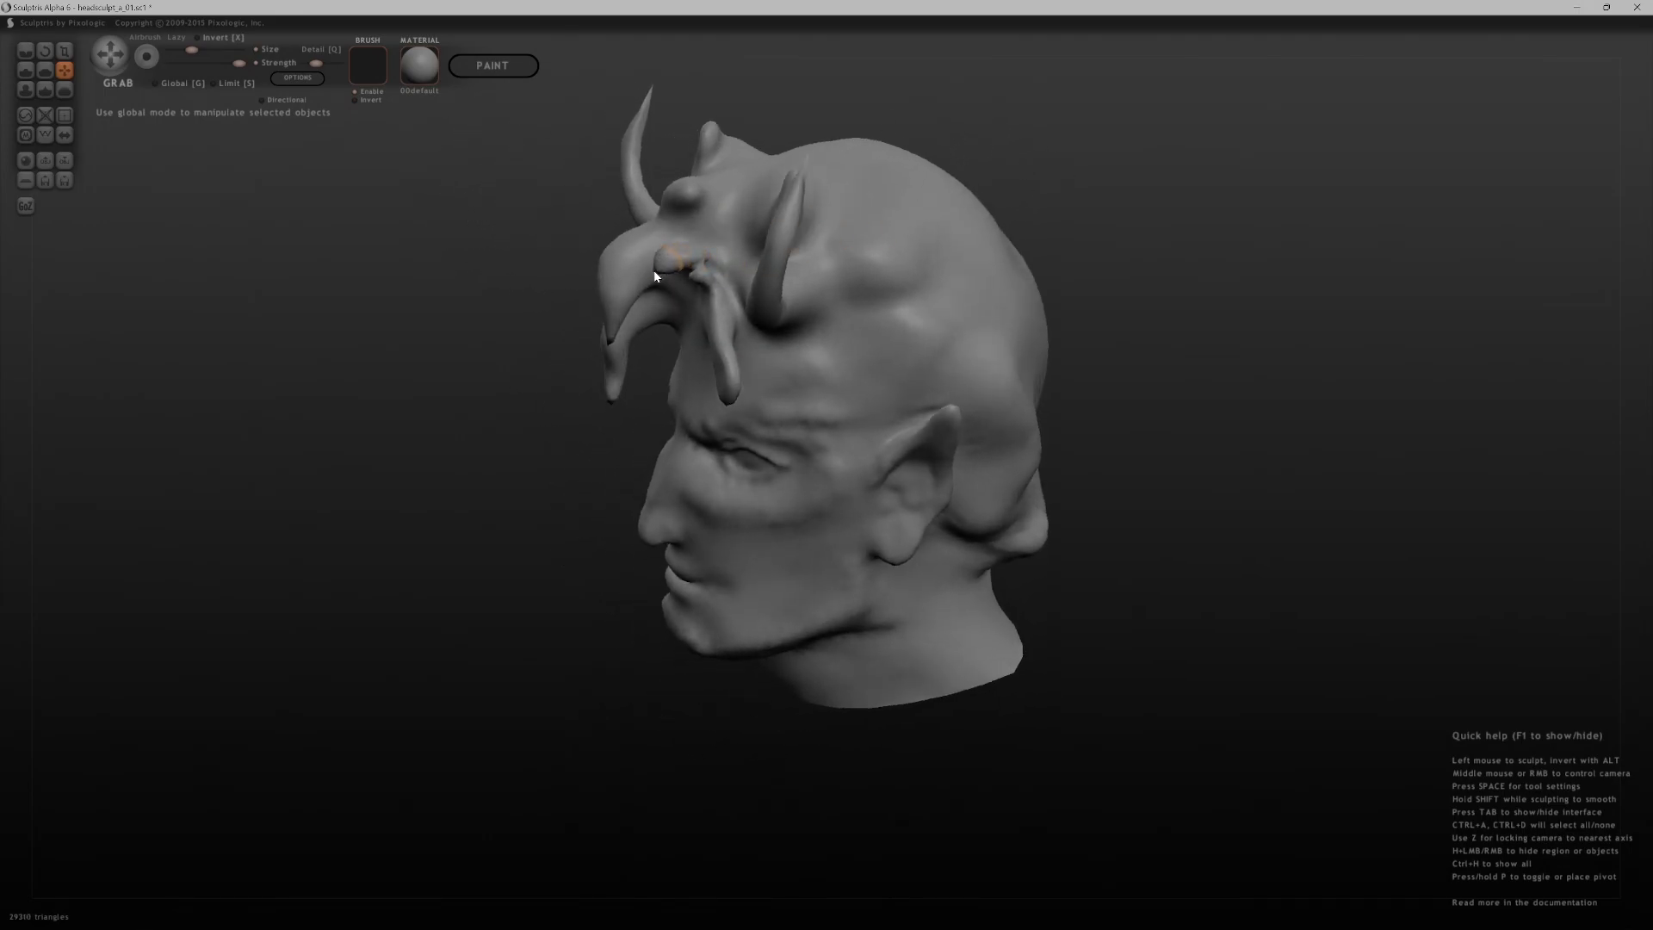
mouse_move(990, 146)
left_mouse_down()
mouse_move(1120, 155)
mouse_move(1171, 208)
left_mouse_up()
left_click_drag(810, 242, 814, 211)
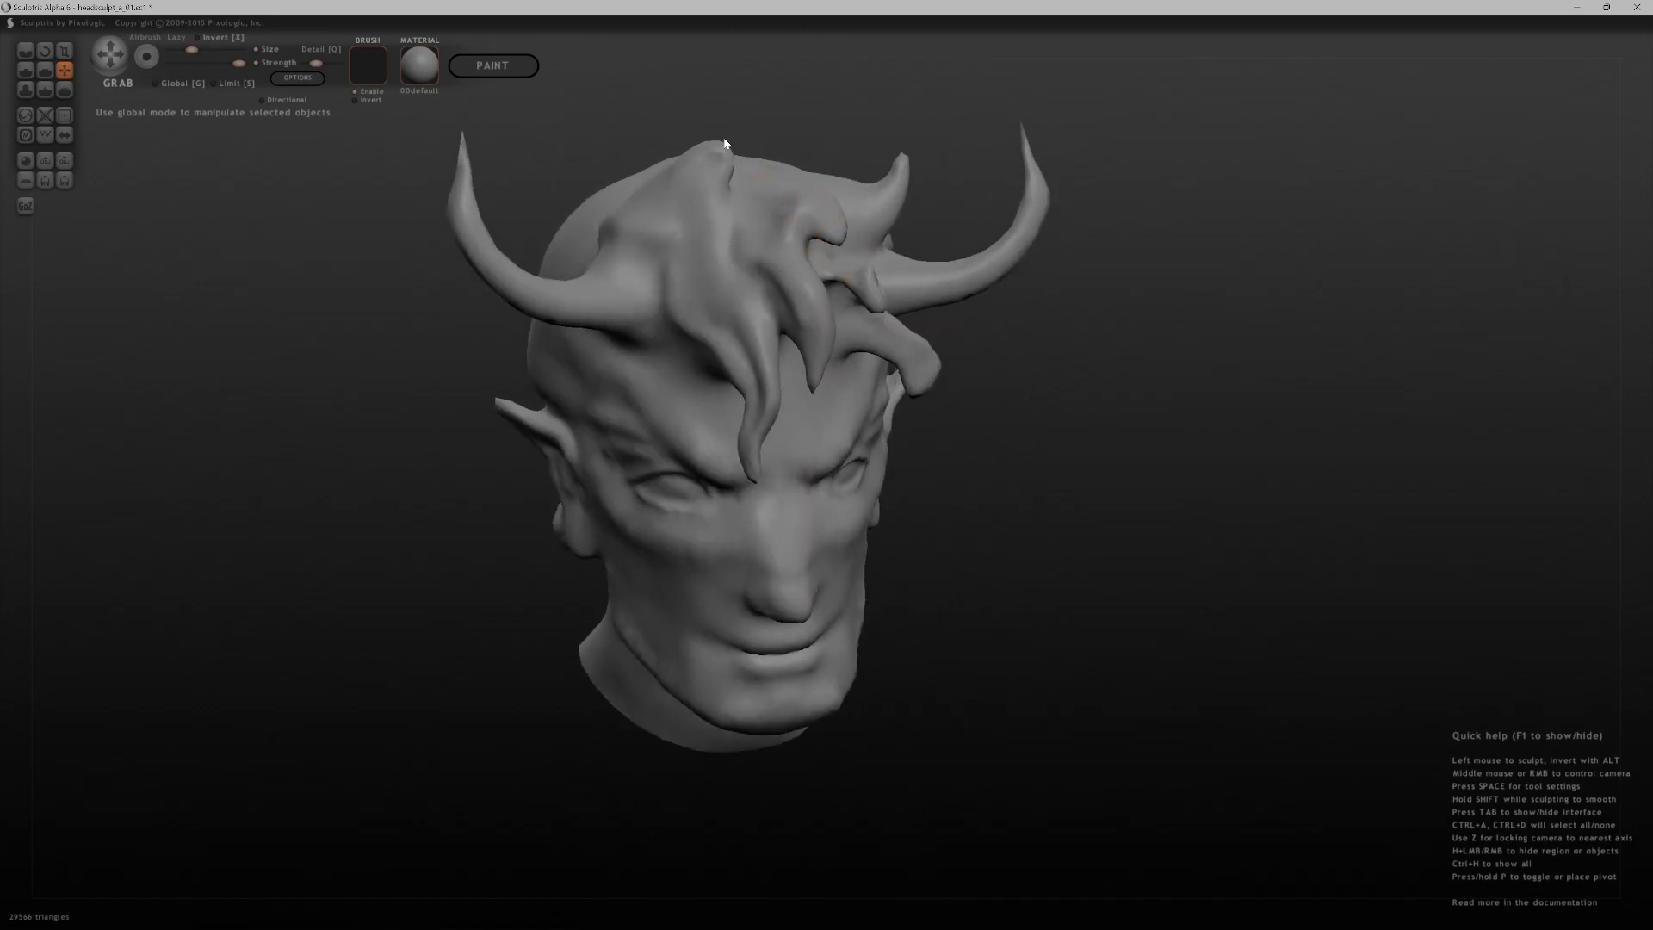
left_click_drag(721, 157, 758, 157)
- Crease the grooves between the central forehead spikes and around the lump above them
key("c")
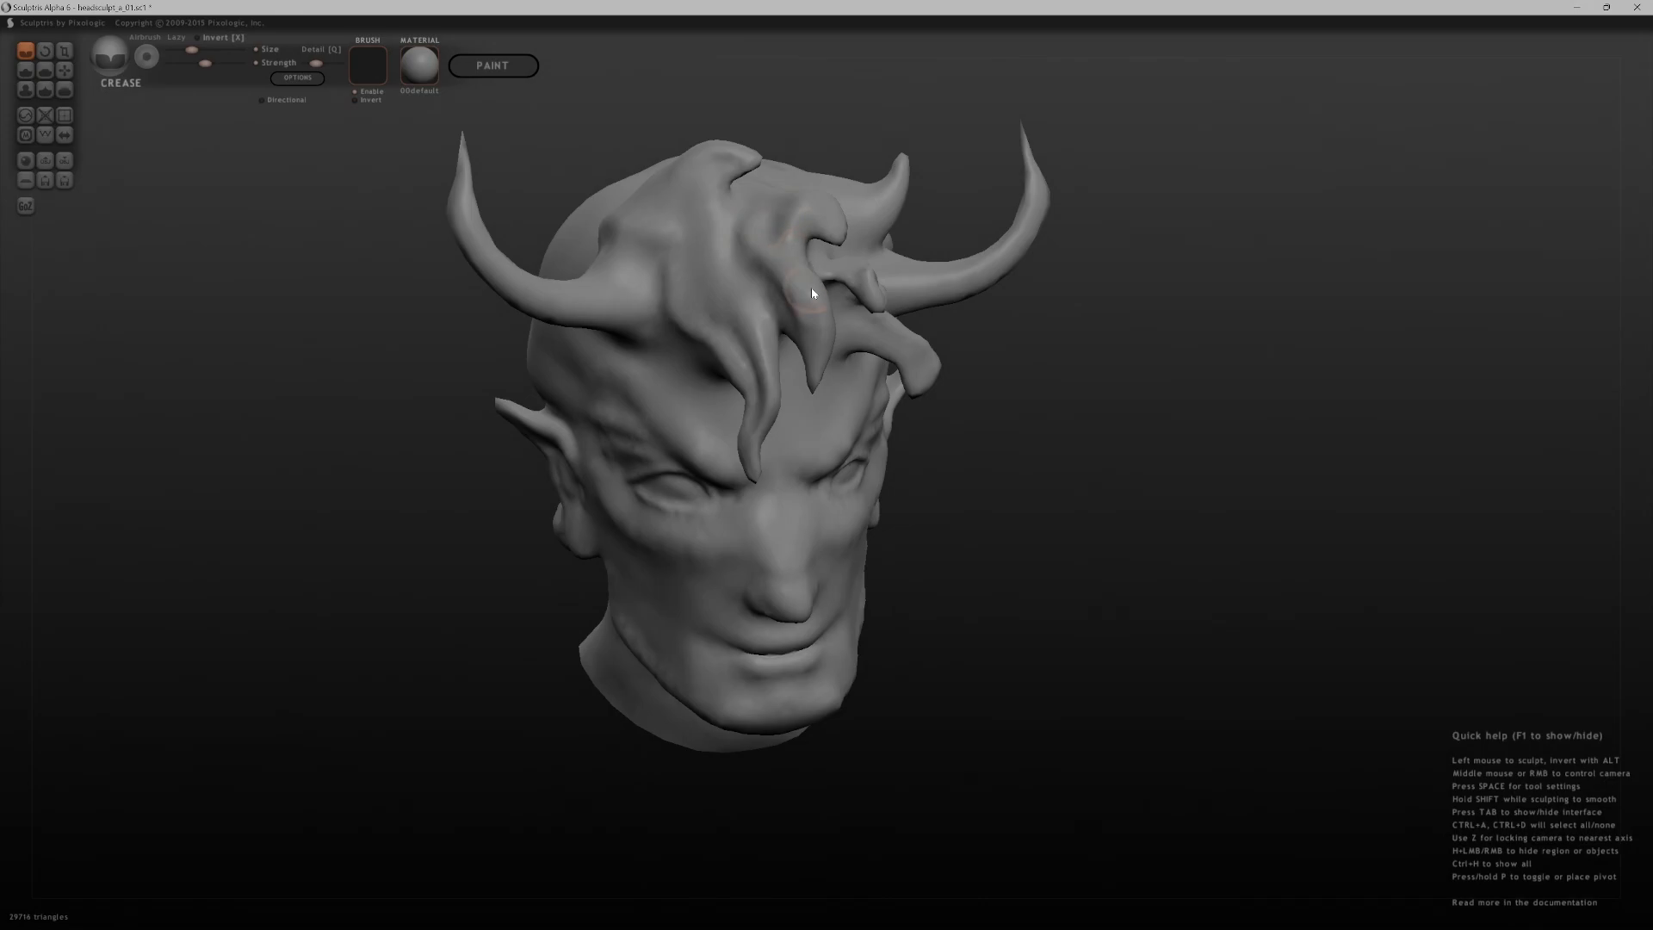
left_click_drag(1033, 351, 918, 337)
left_click_drag(737, 265, 758, 341)
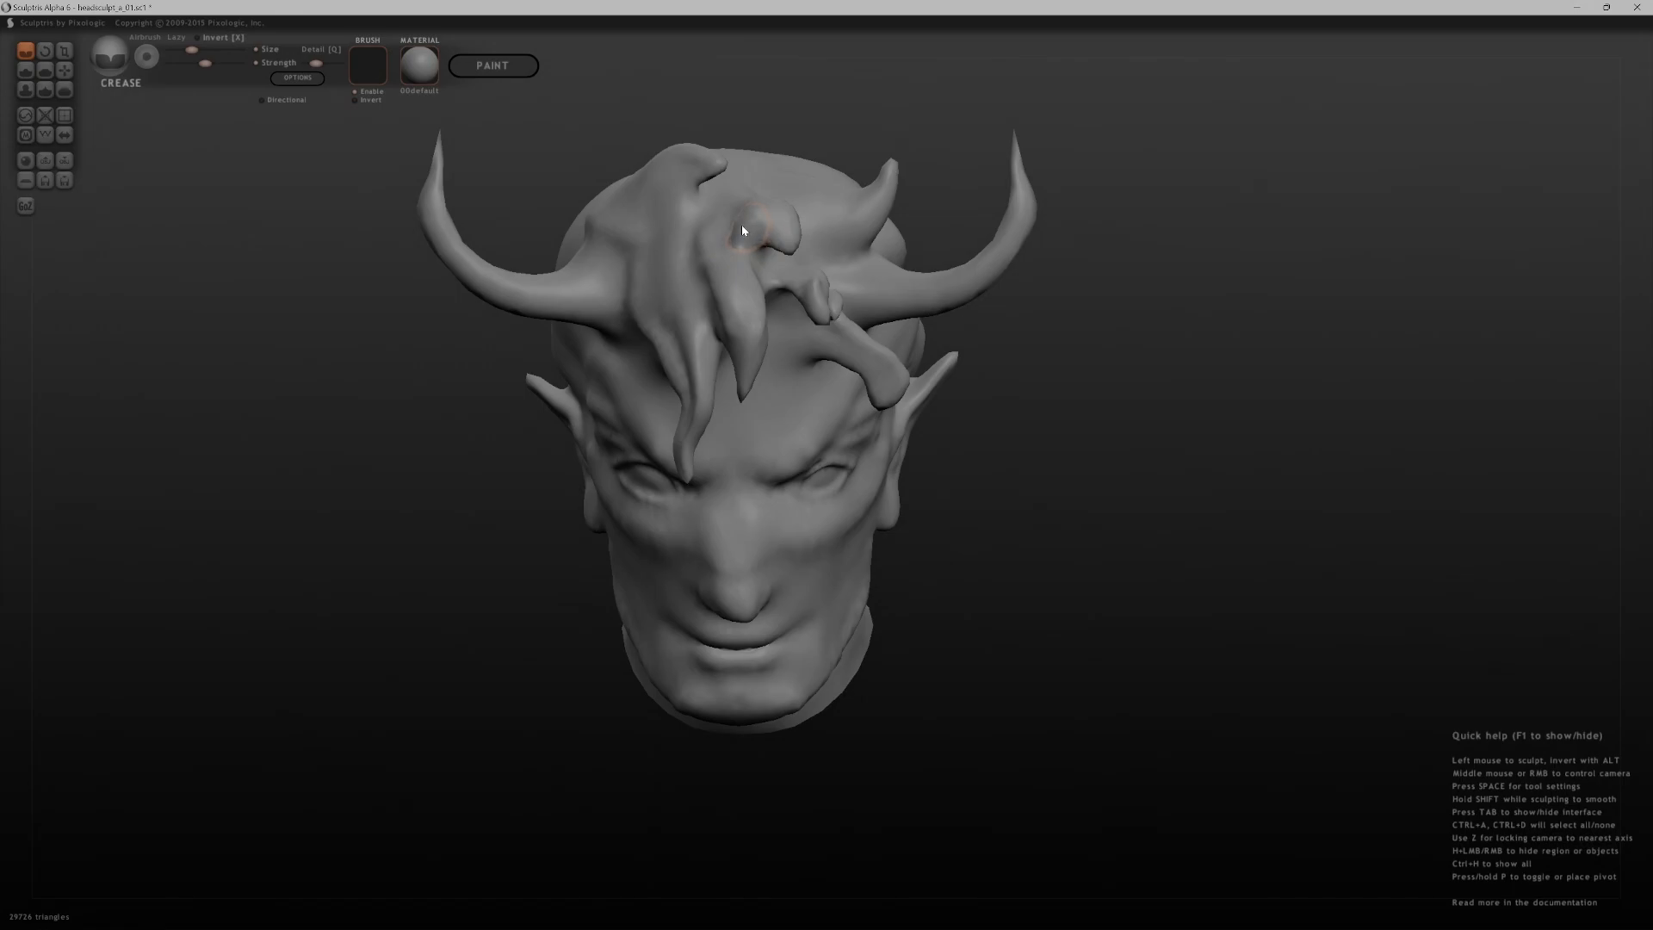
left_click_drag(753, 215, 767, 240)
mouse_move(906, 191)
left_mouse_down()
mouse_move(925, 160)
mouse_move(853, 215)
mouse_move(919, 163)
mouse_move(953, 197)
left_mouse_up()
- Carve creases across the side of the head between the horn and ear and down in front of the ear
key("g")
mouse_move(952, 163)
middle_mouse_down()
mouse_move(758, 156)
mouse_move(561, 190)
mouse_move(738, 325)
mouse_move(952, 163)
mouse_move(1177, 129)
mouse_move(1242, 140)
middle_mouse_up()
key("c")
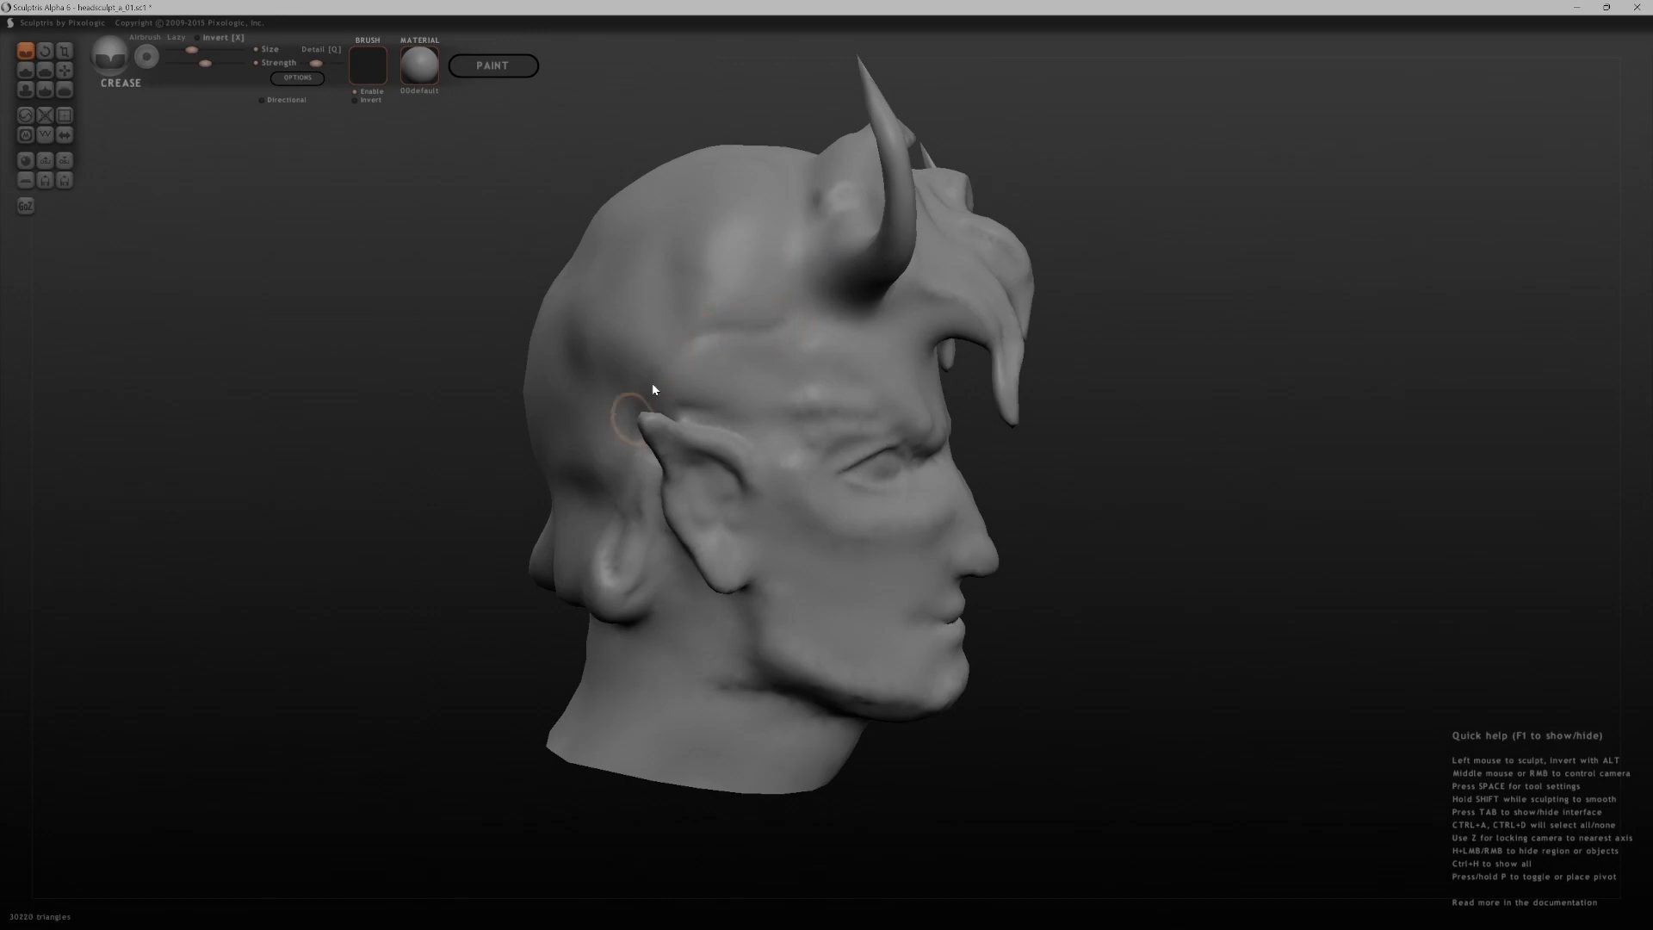
left_click_drag(783, 244, 700, 311)
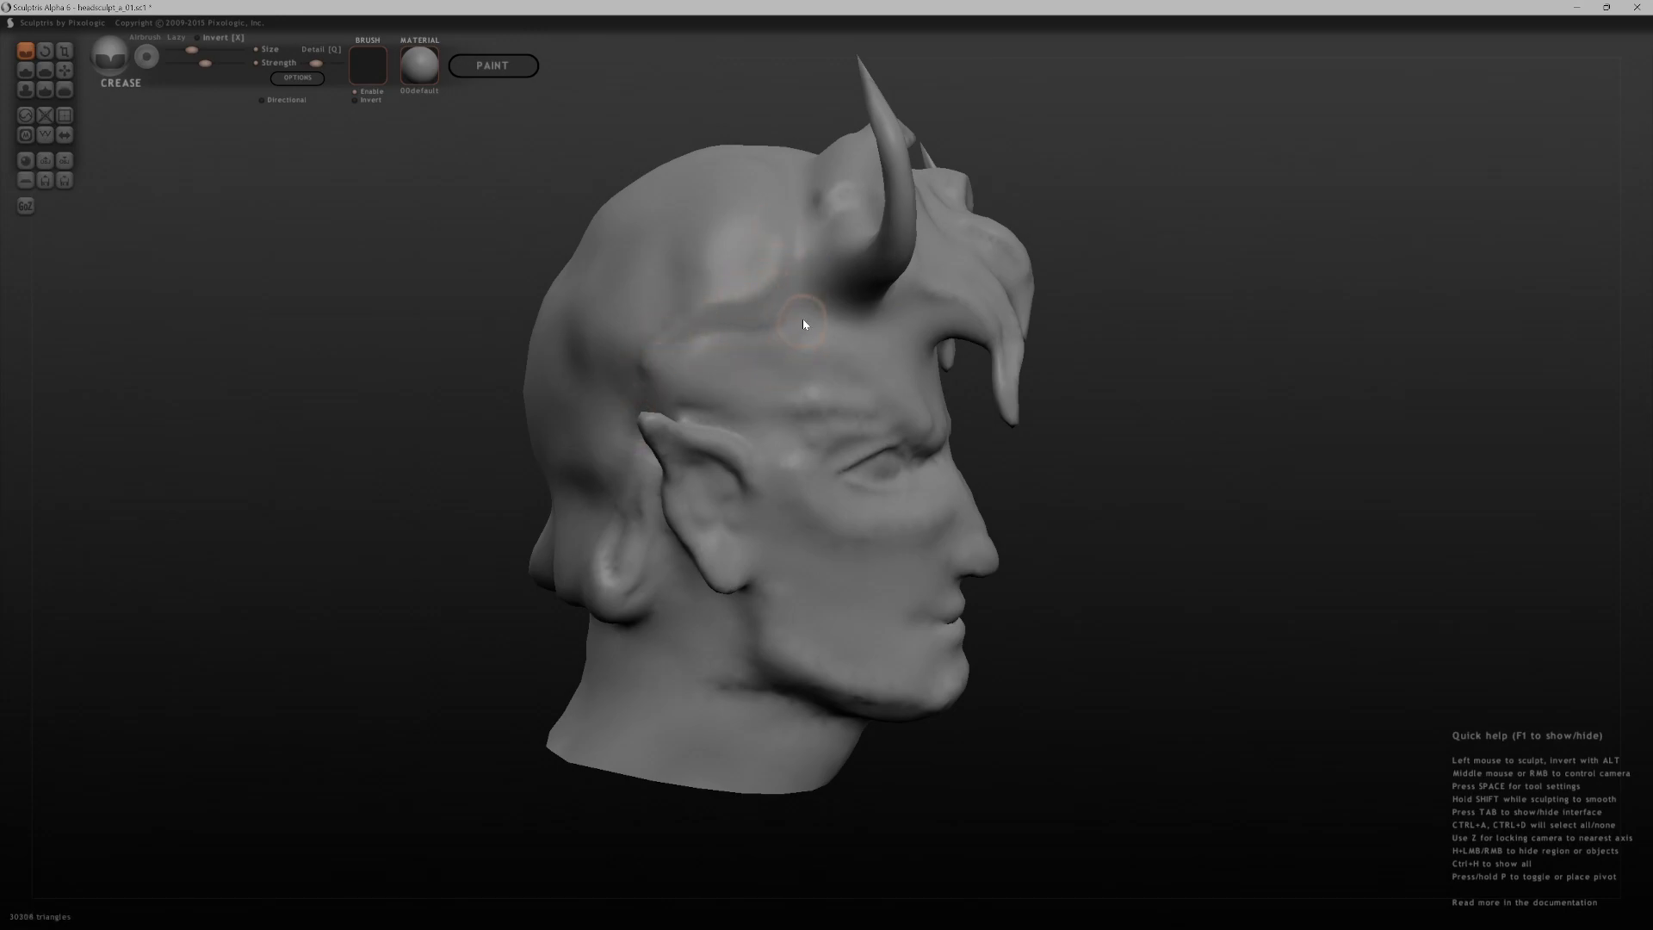
left_click_drag(778, 362, 712, 392)
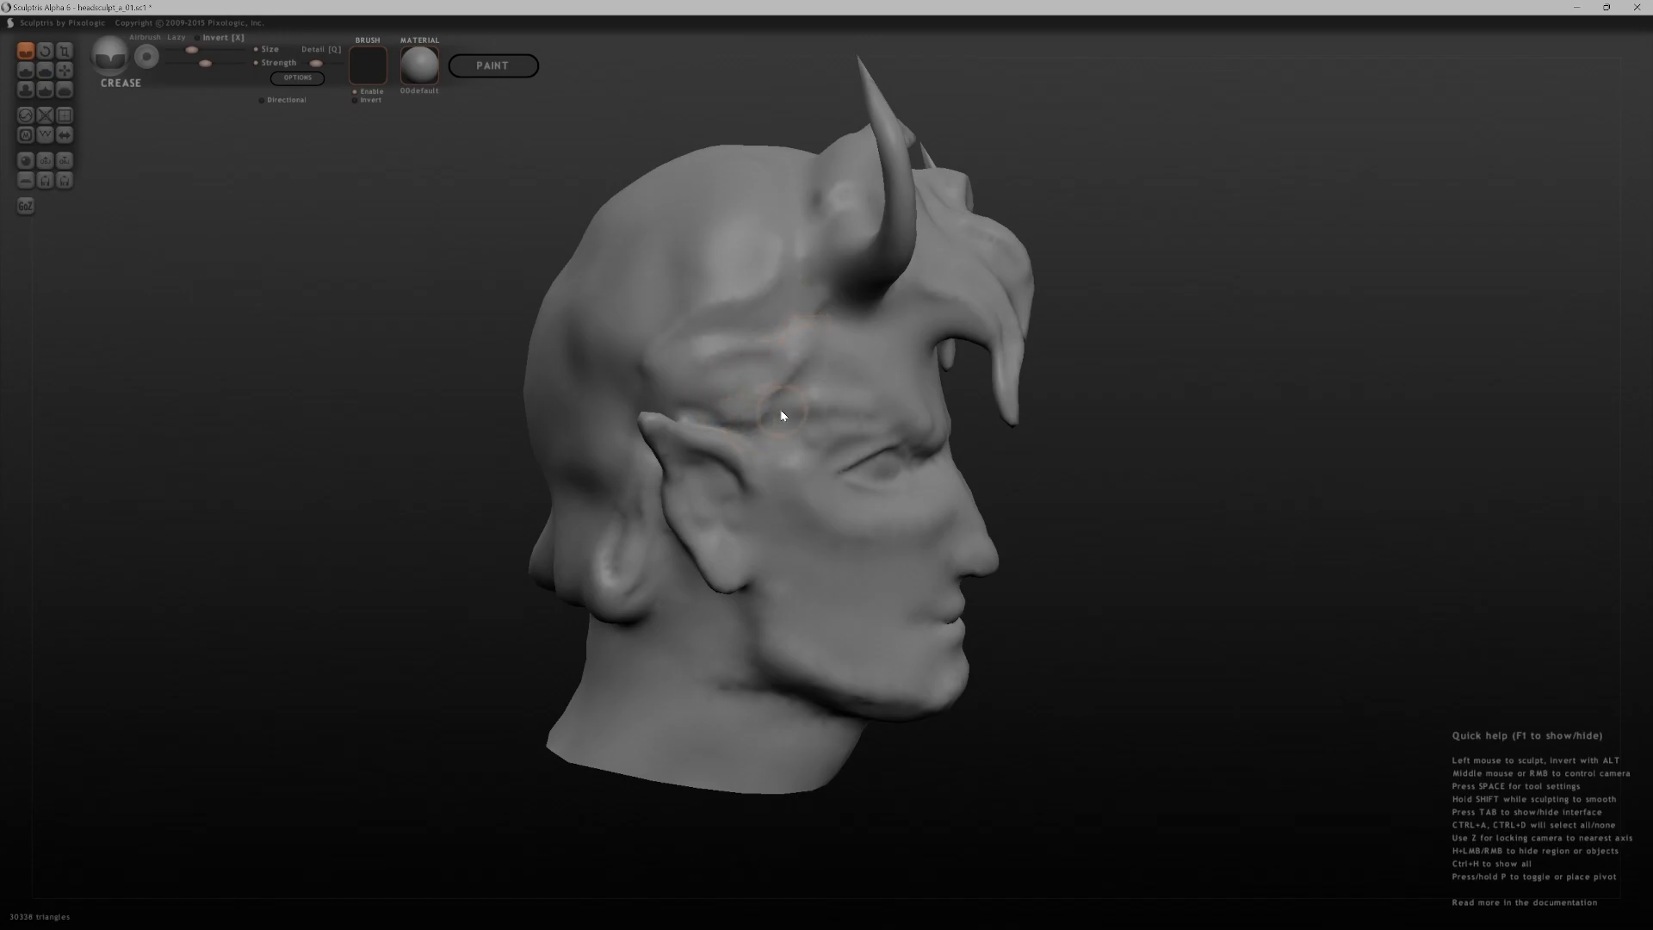
mouse_move(776, 495)
left_mouse_down()
mouse_move(802, 538)
mouse_move(787, 427)
left_mouse_up()
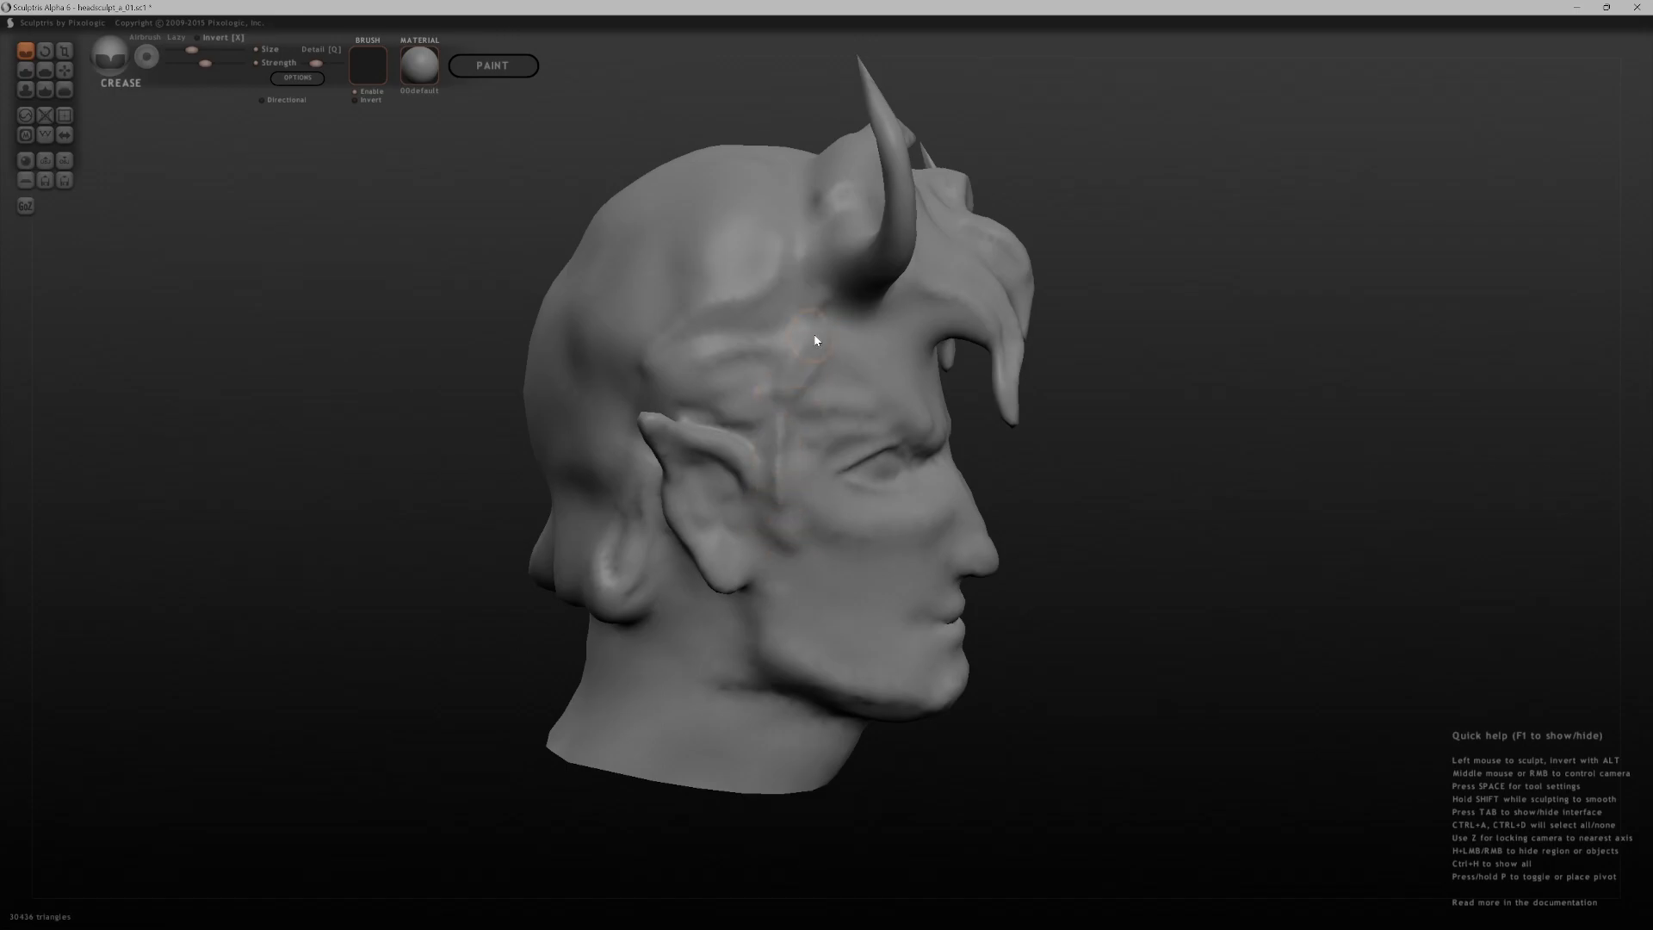
- Carve broad grooves from the scalp above the ear down toward the lumps behind it with a larger Crease brush
mouse_move(431, 561)
left_mouse_down()
mouse_move(847, 198)
mouse_move(854, 260)
mouse_move(864, 239)
left_mouse_up()
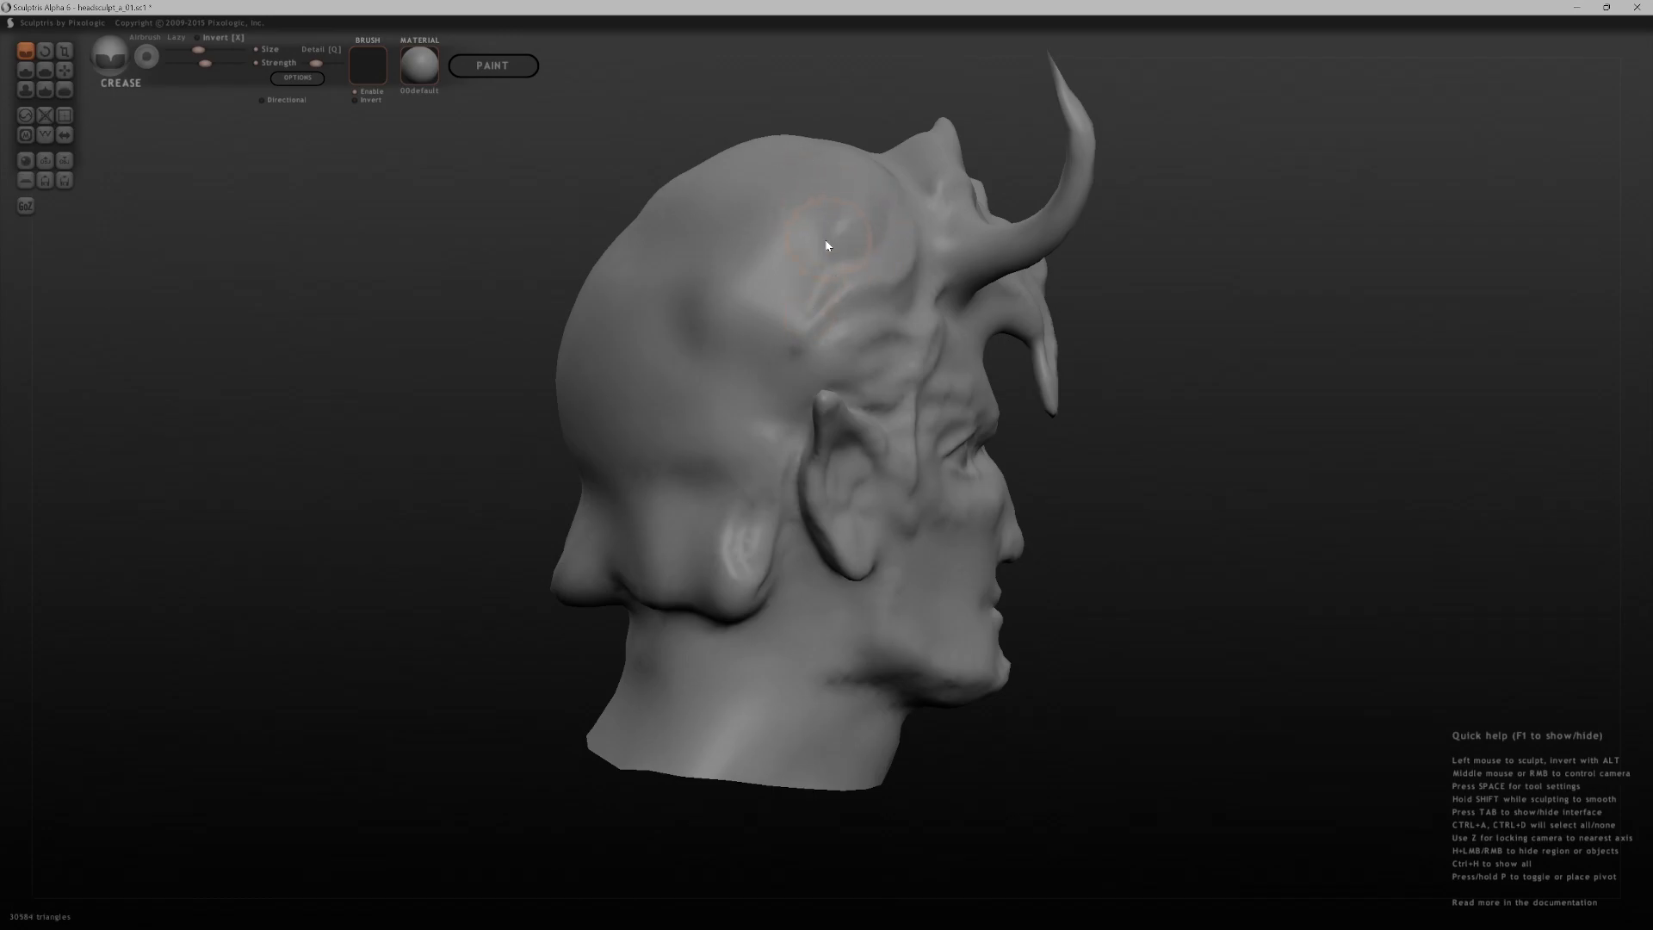
mouse_move(1133, 482)
left_mouse_down()
mouse_move(1099, 527)
mouse_move(1114, 583)
mouse_move(1071, 527)
mouse_move(1045, 590)
mouse_move(816, 582)
mouse_move(418, 484)
mouse_move(848, 448)
mouse_move(1143, 552)
left_mouse_up()
scroll(1071, 526, "down", 3)
scroll(1069, 530, "up", 1)
scroll(1065, 534, "down", 3)
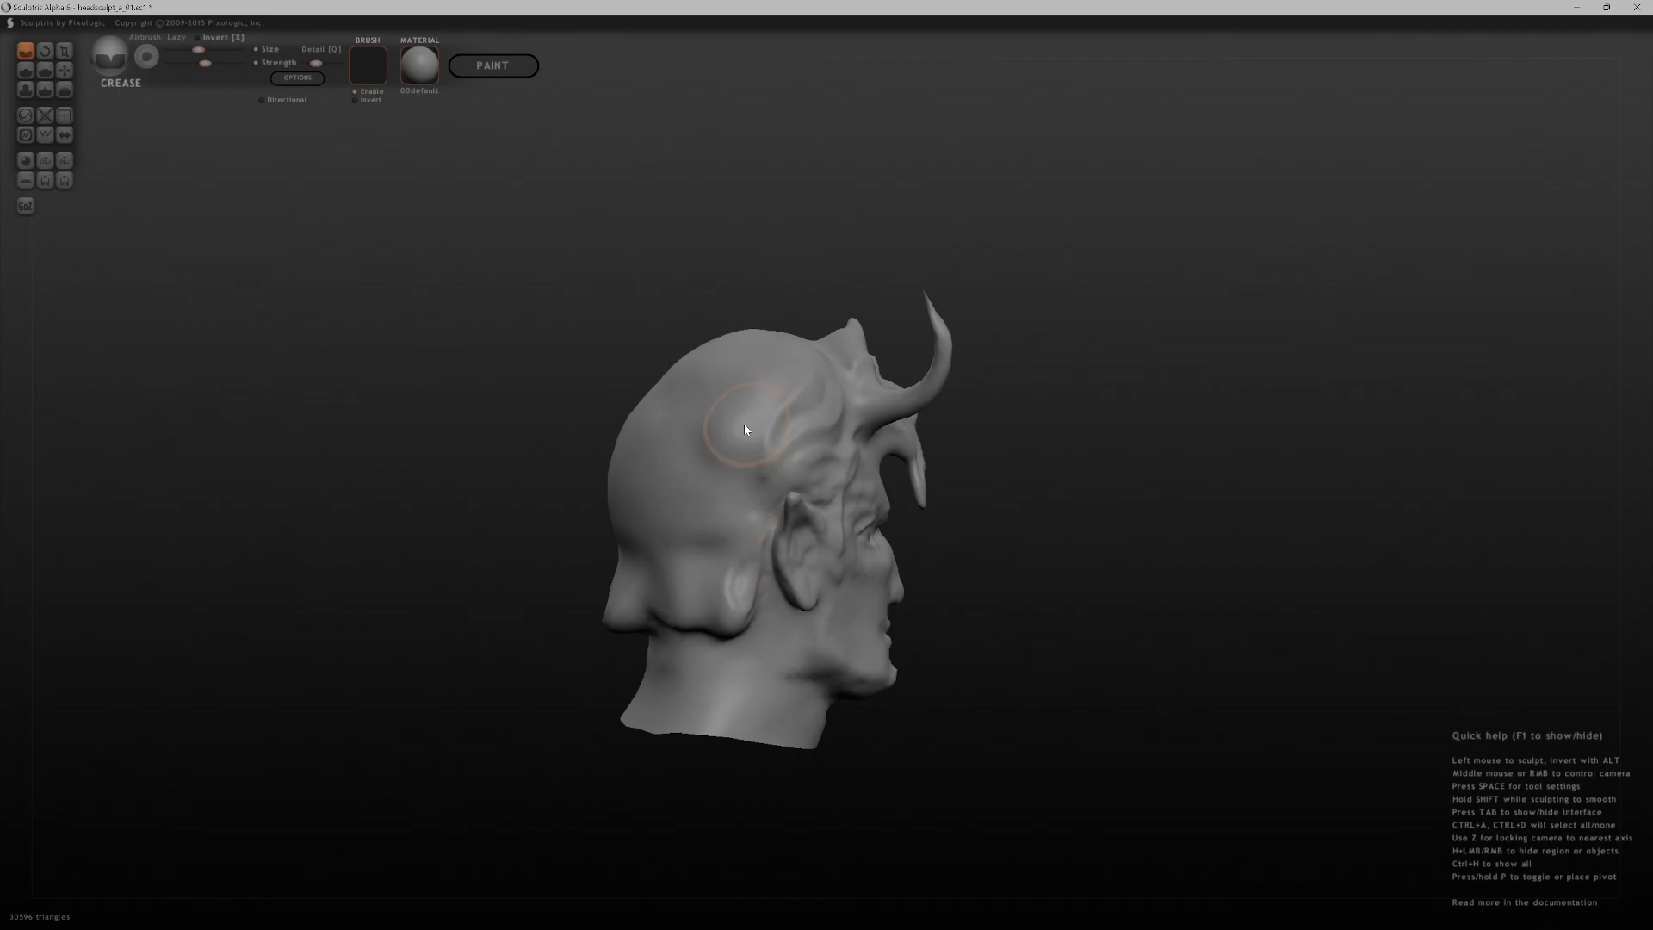
mouse_move(751, 425)
left_mouse_down()
mouse_move(734, 531)
mouse_move(715, 466)
mouse_move(710, 600)
left_mouse_up()
left_click_drag(699, 396, 694, 524)
- Carve broad creases down the side of the scalp toward the back of the head
left_click_drag(1024, 549, 1264, 529)
left_click_drag(731, 380, 743, 582)
left_click_drag(774, 389, 742, 475)
mouse_move(789, 478)
middle_mouse_down()
mouse_move(1180, 505)
mouse_move(794, 367)
middle_mouse_up()
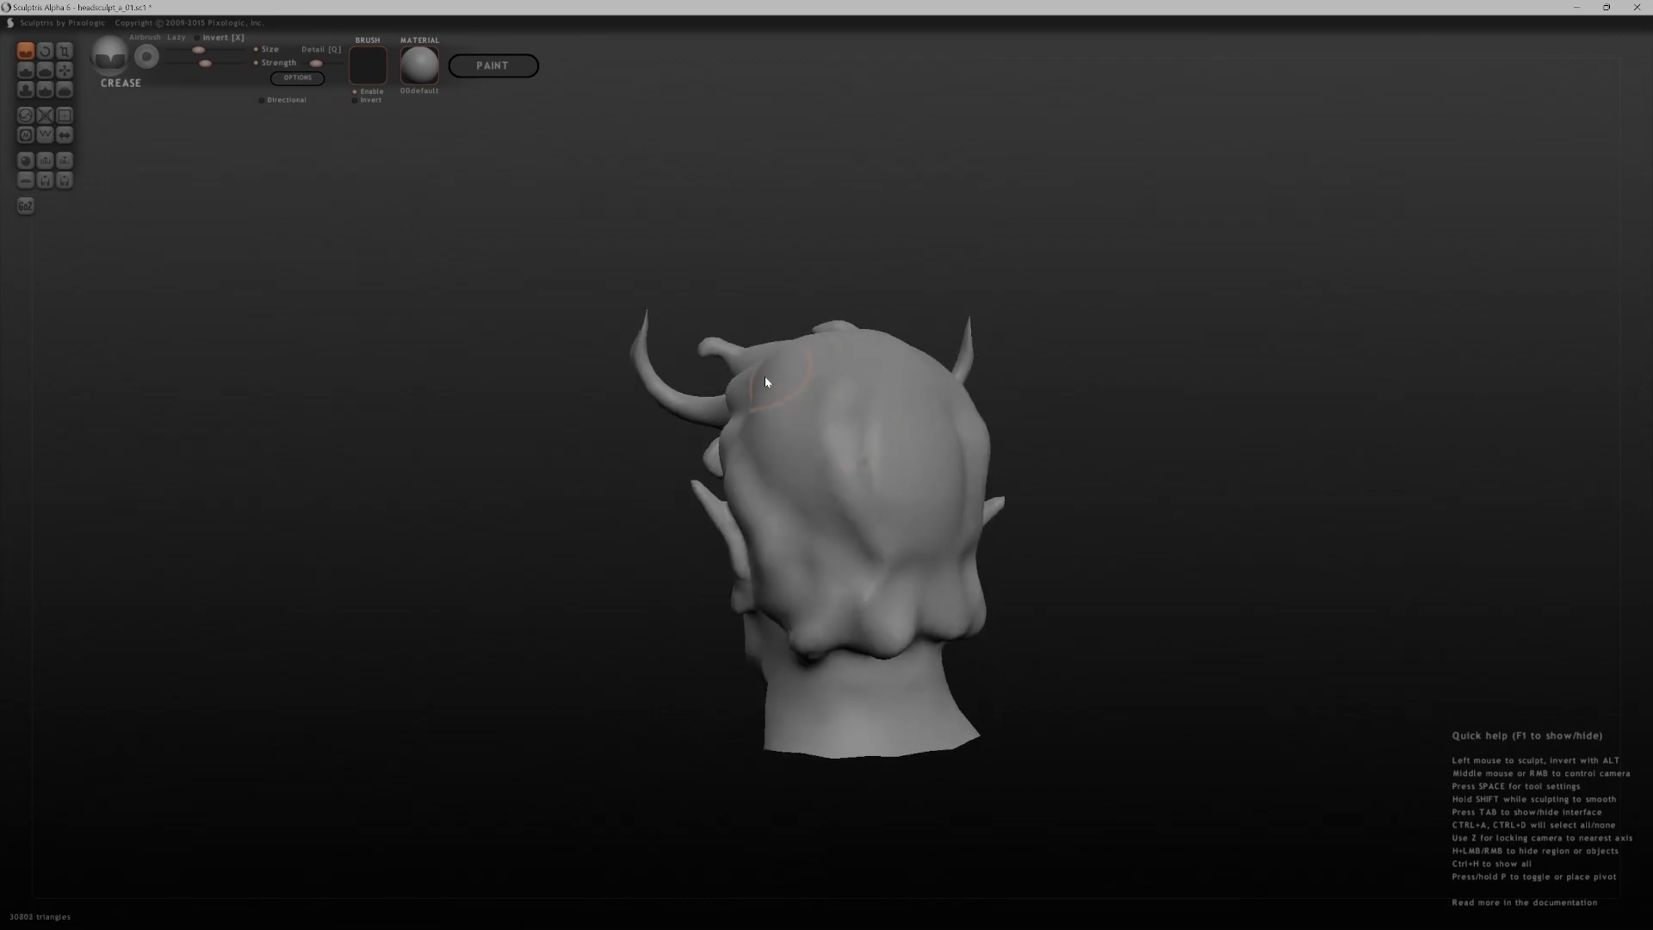
left_click_drag(769, 453, 838, 522)
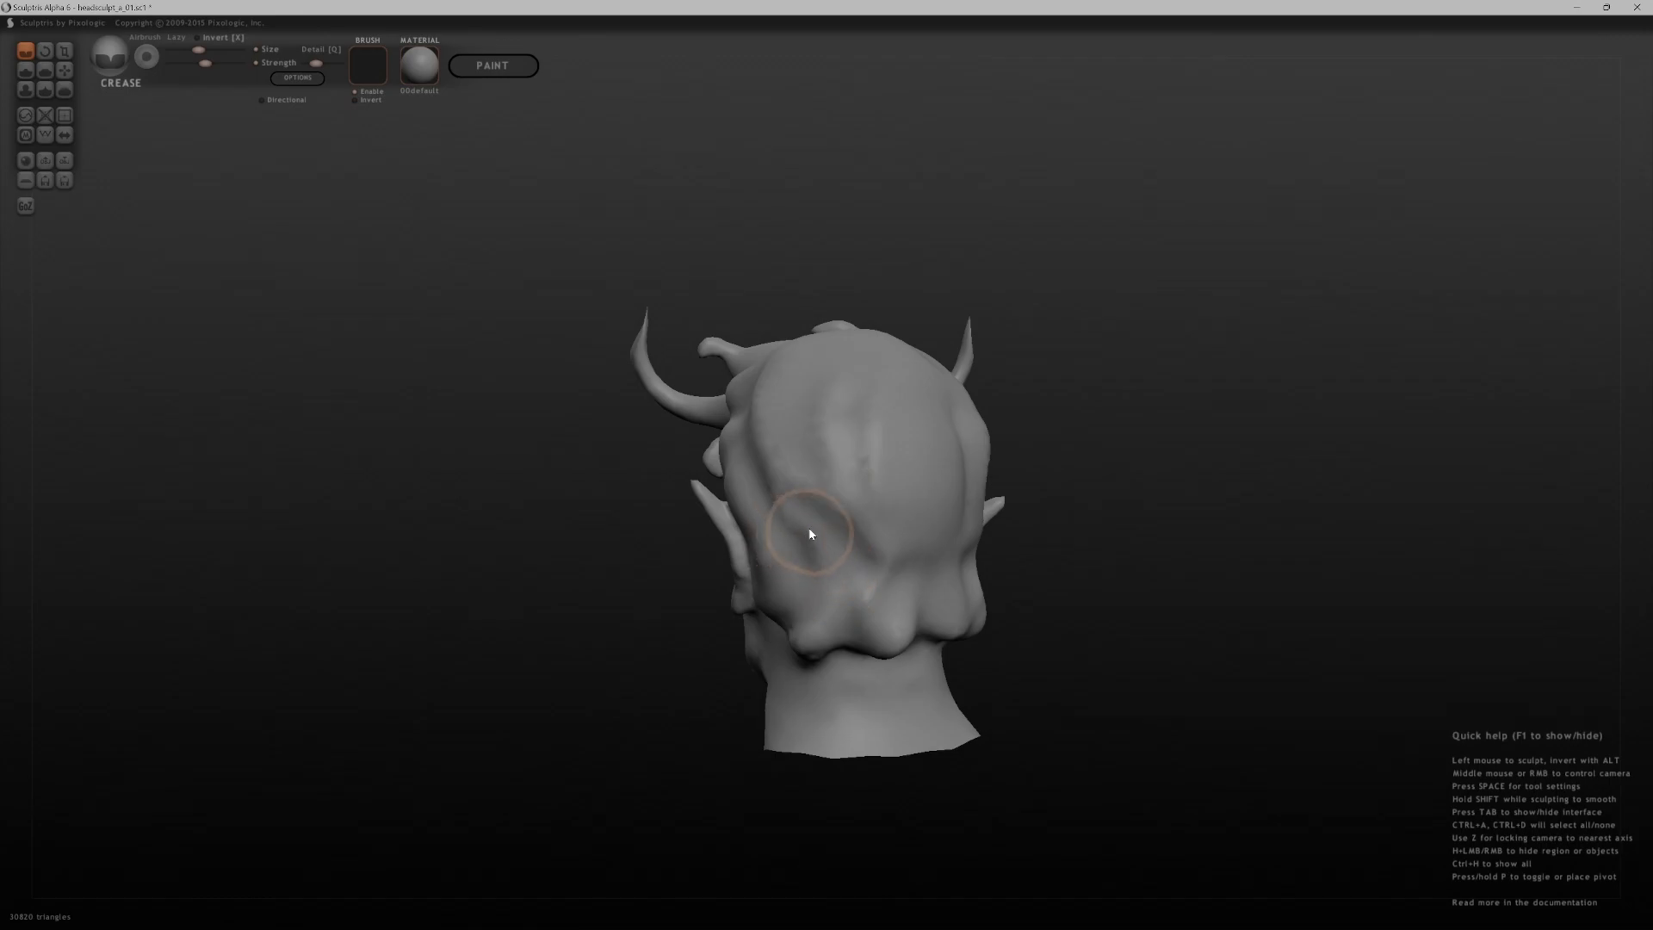
key("ctrl+z")
key("ctrl+z")
- Carve vertical grooves down the back of the head with a smaller Crease brush
scroll(801, 520, "down", 3)
left_click_drag(844, 530, 876, 561)
left_click_drag(1096, 530, 1039, 561, "alt")
left_click_drag(864, 499, 878, 558)
left_click_drag(811, 469, 806, 516)
left_click_drag(893, 457, 895, 507)
left_click_drag(1086, 442, 983, 478)
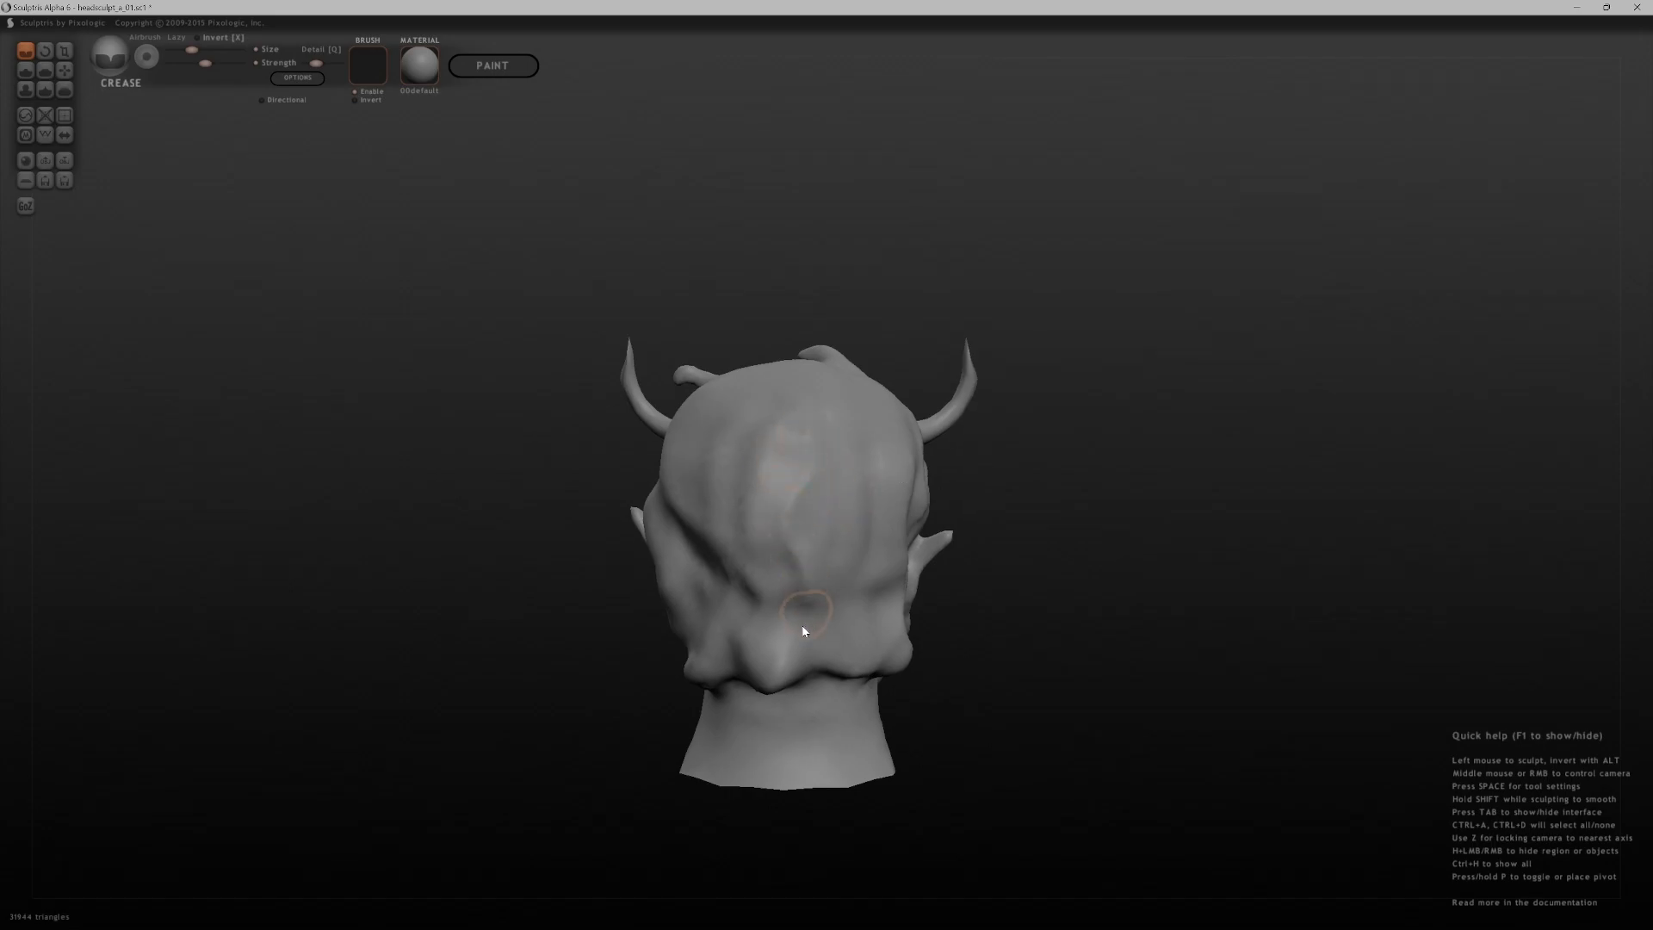
- Crease the lumps along the nape into strands and continue the grooves around toward the other ear
left_click_drag(806, 632, 788, 687)
left_click_drag(796, 606, 763, 681)
mouse_move(990, 647)
left_mouse_down()
mouse_move(1054, 642)
mouse_move(960, 658)
left_mouse_up()
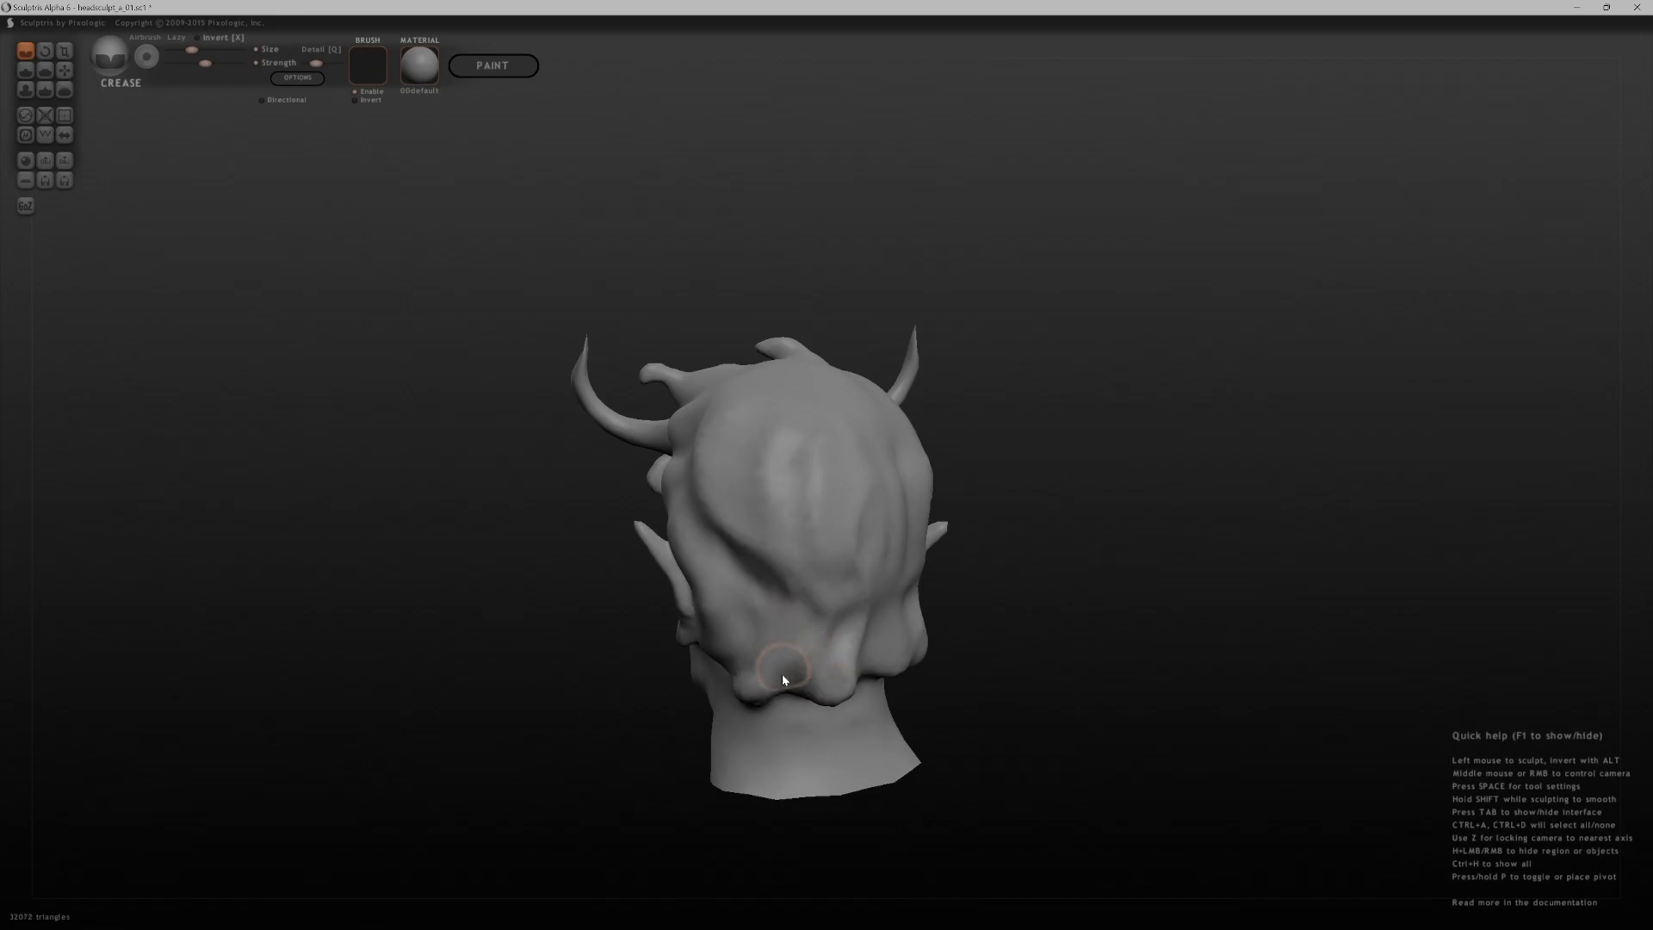
mouse_move(804, 608)
left_mouse_down()
mouse_move(794, 681)
mouse_move(742, 592)
mouse_move(751, 660)
left_mouse_up()
mouse_move(1033, 544)
left_mouse_down()
mouse_move(993, 548)
mouse_move(896, 502)
mouse_move(840, 543)
left_mouse_up()
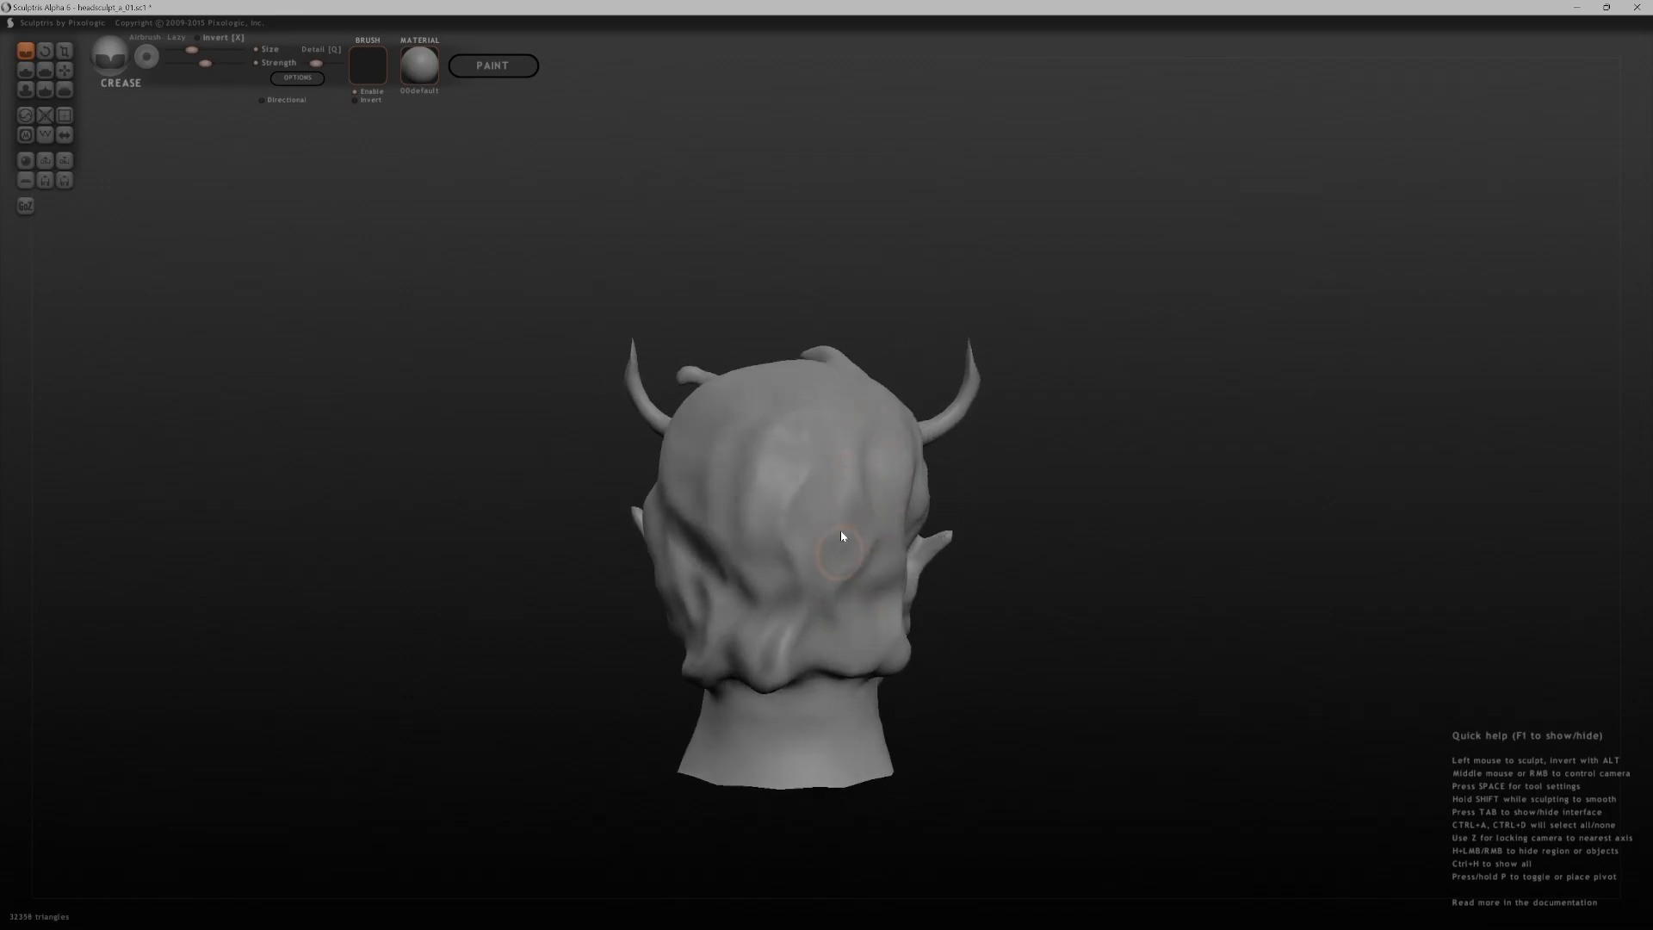
mouse_move(955, 523)
left_mouse_down()
mouse_move(848, 549)
mouse_move(805, 604)
mouse_move(825, 665)
left_mouse_up()
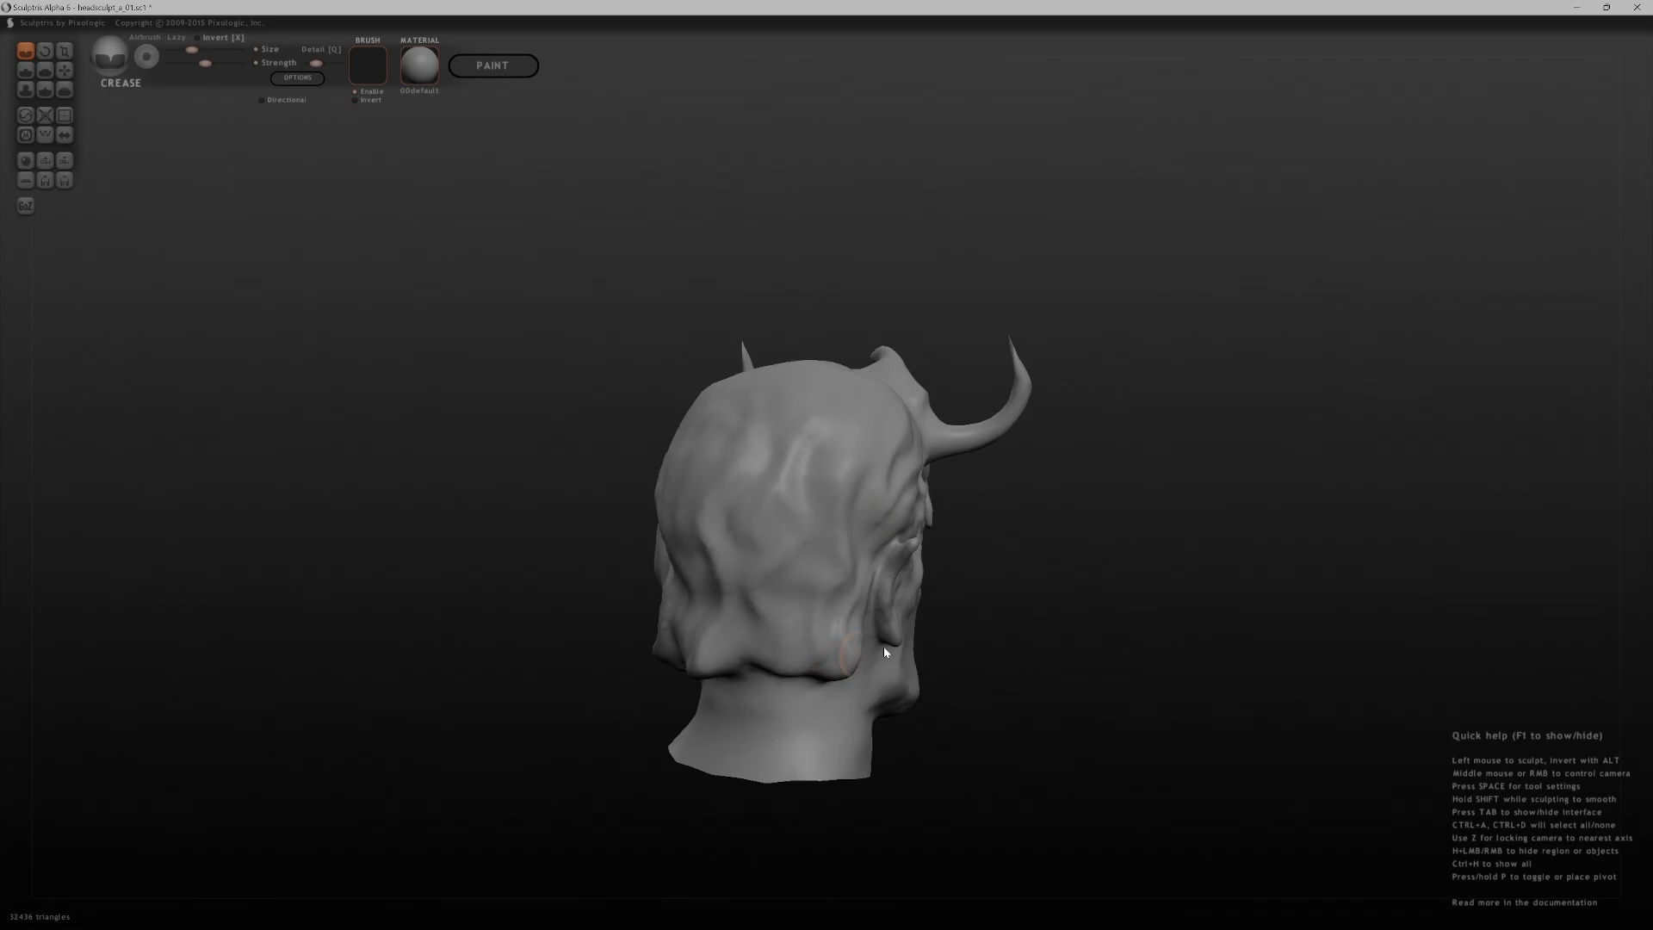
left_click_drag(952, 647, 828, 649)
- Reshape the lower hair edge above the neck into uneven strand tips with the Grab brush
key("g")
mouse_move(793, 689)
left_mouse_down()
mouse_move(778, 656)
mouse_move(720, 678)
left_mouse_up()
left_click_drag(653, 817, 836, 777)
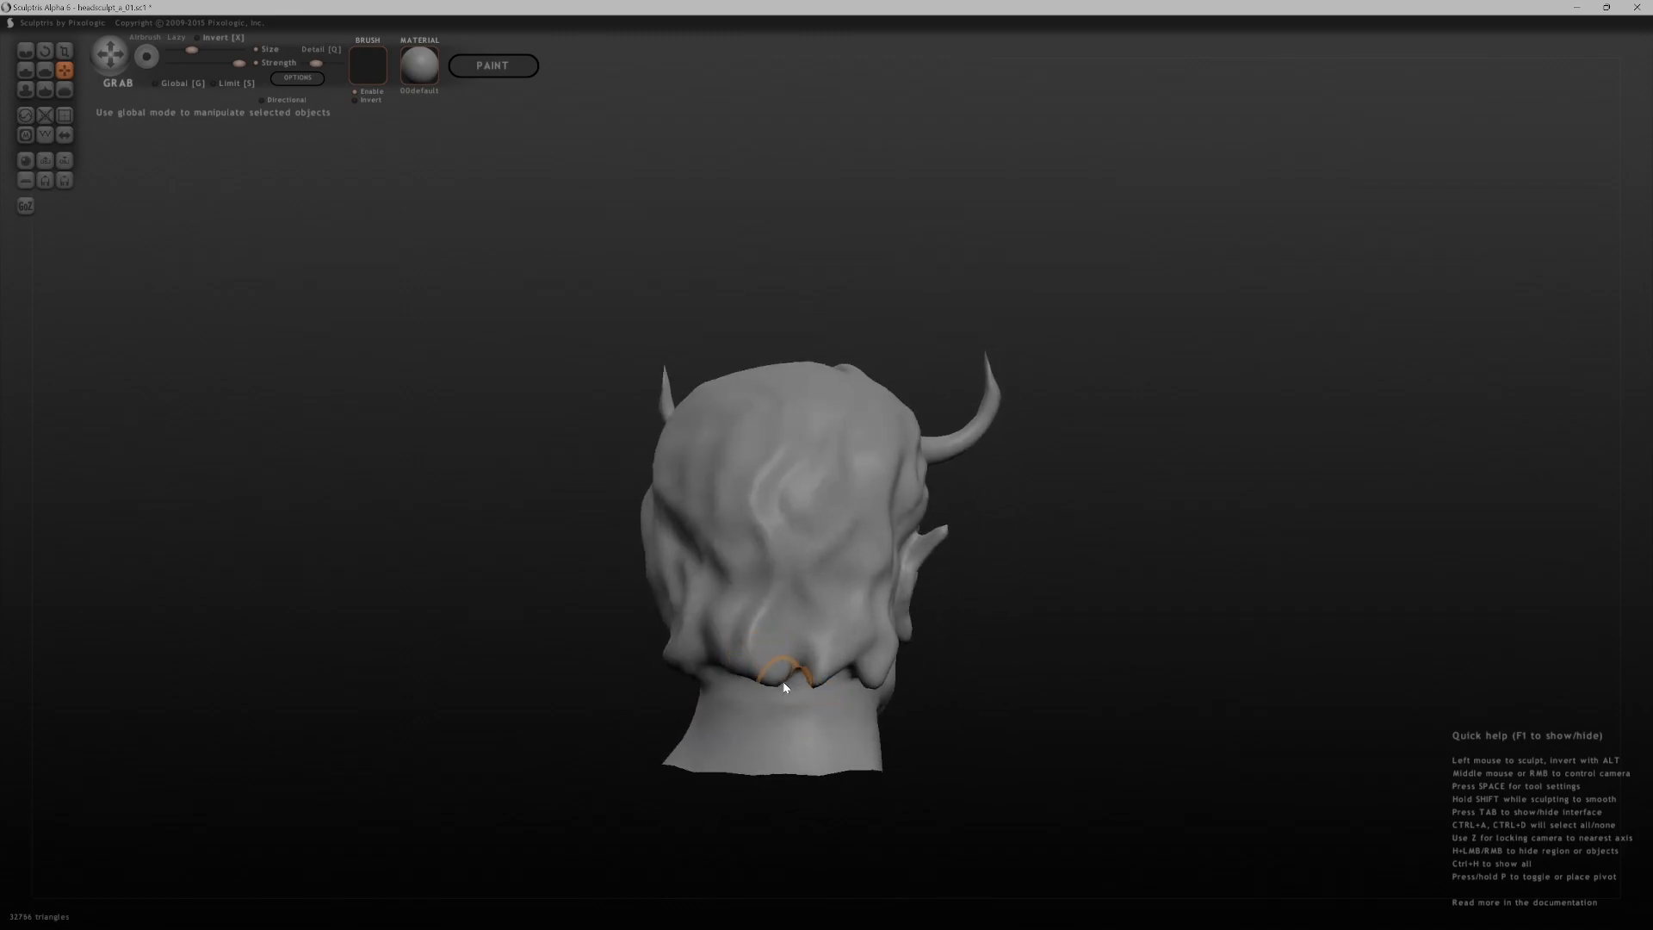
scroll(764, 616, "down", 2)
mouse_move(741, 687)
left_mouse_down()
mouse_move(720, 651)
mouse_move(736, 686)
left_mouse_up()
left_click_drag(869, 696, 870, 708)
- Thicken both horns along their curves up to the tips with the Inflate brush
mouse_move(991, 671)
left_mouse_down()
mouse_move(837, 663)
mouse_move(293, 730)
left_mouse_up()
left_click_drag(1076, 674, 876, 659)
left_click(26, 90)
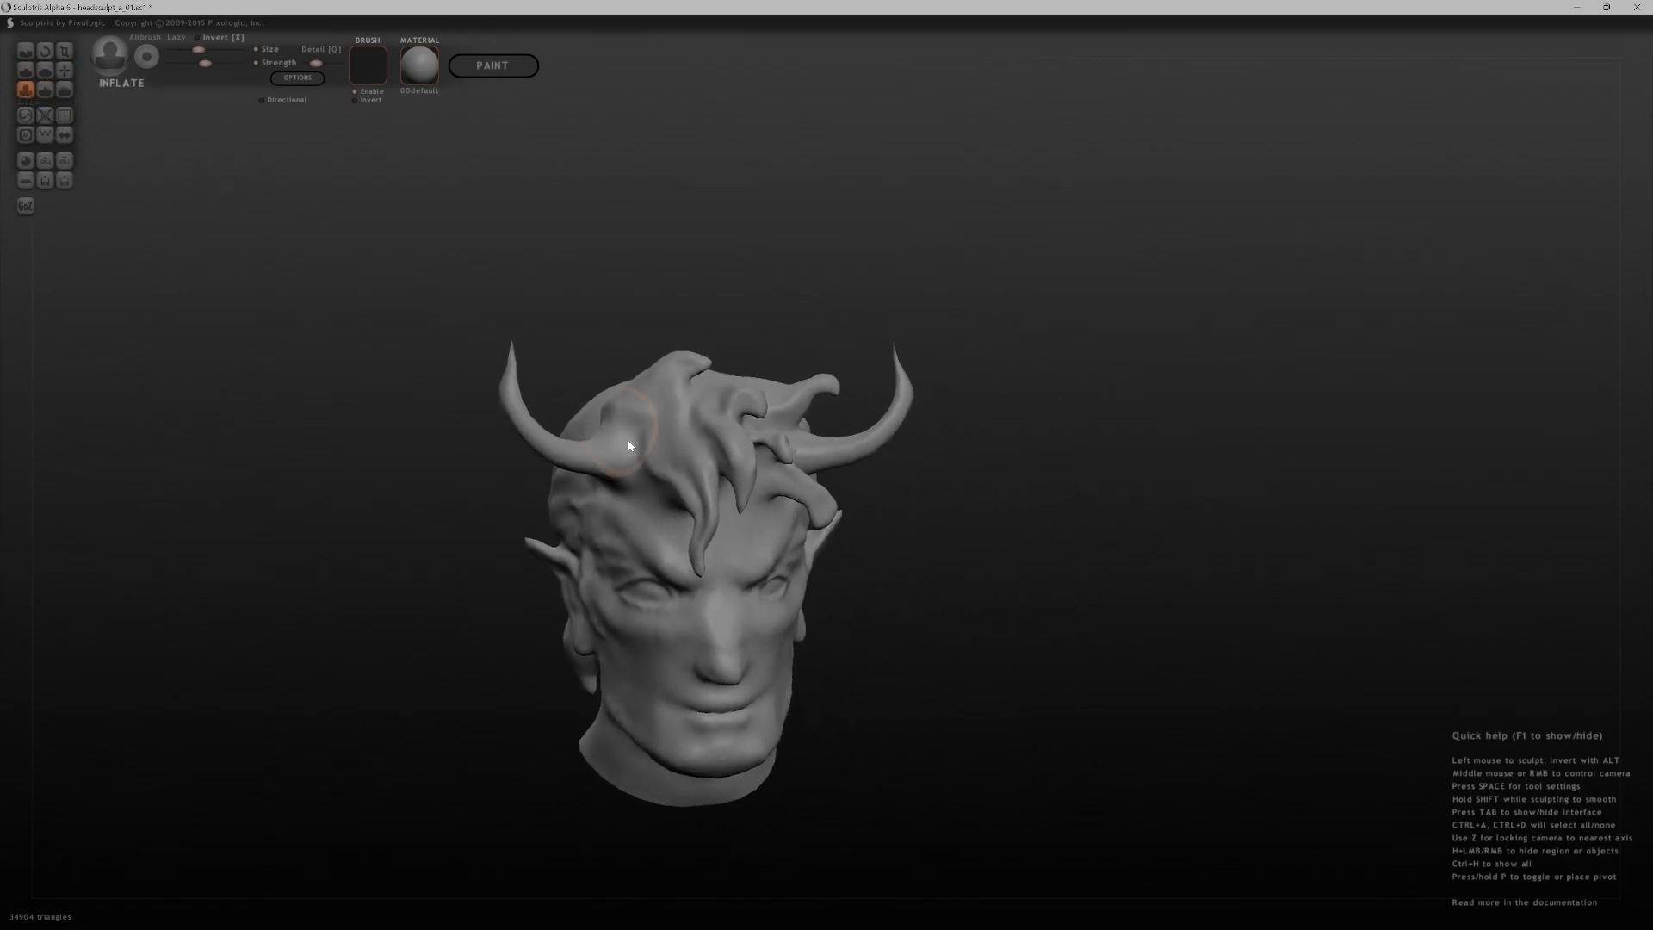
mouse_move(581, 458)
left_mouse_down()
mouse_move(524, 415)
mouse_move(515, 379)
left_mouse_up()
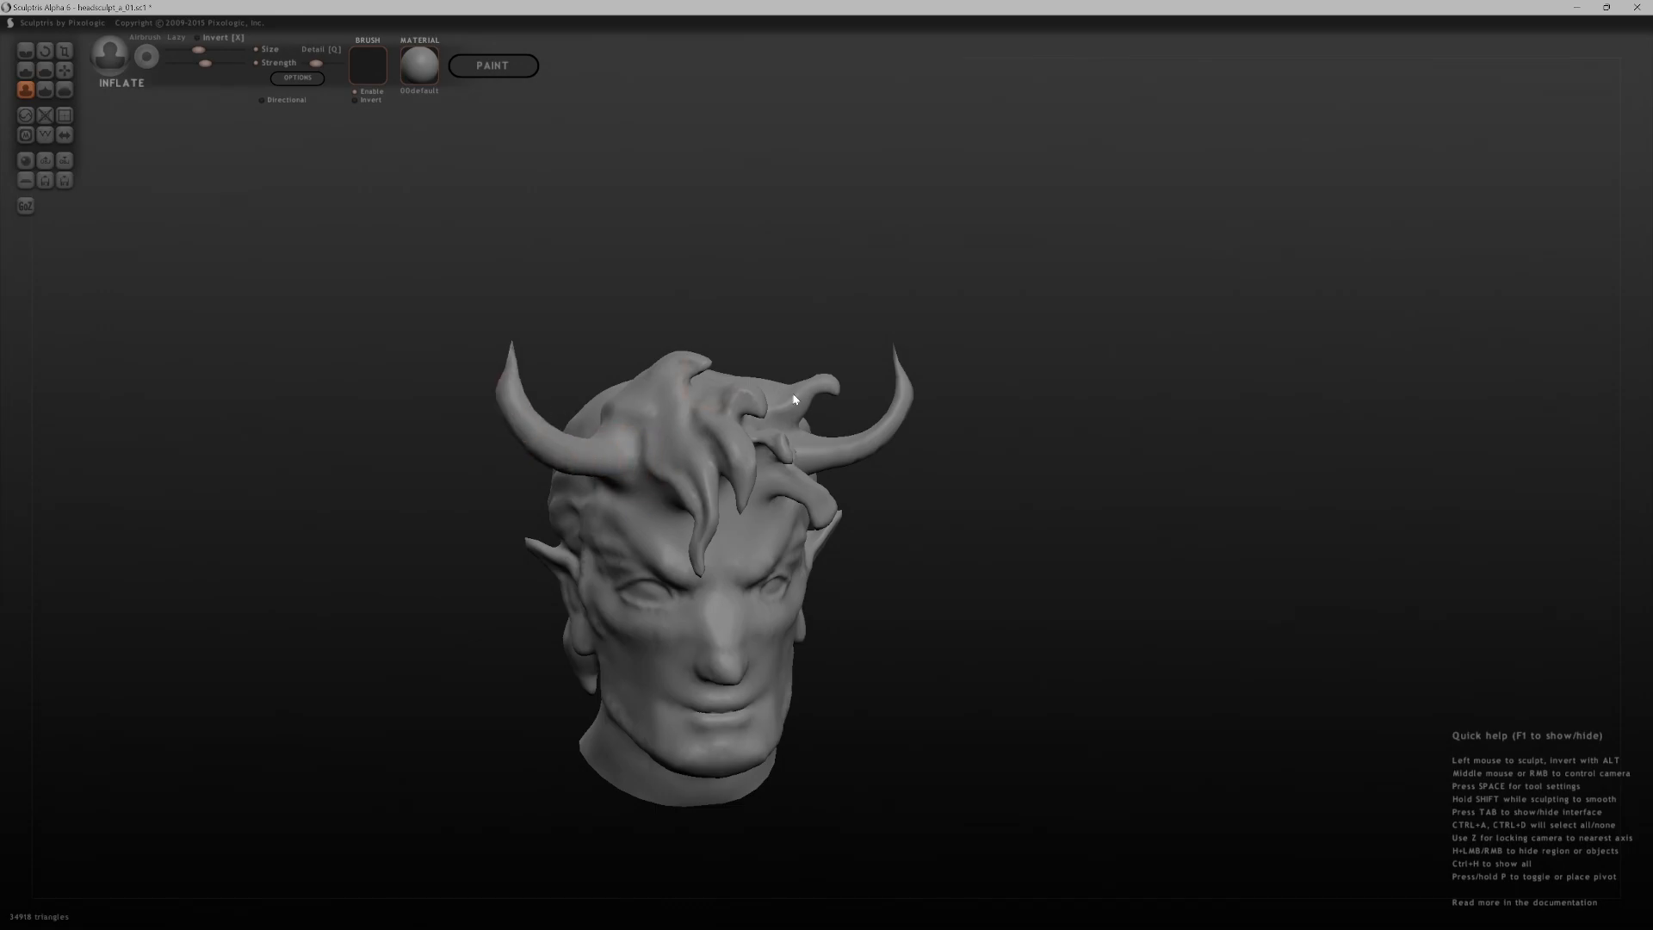
left_click_drag(871, 423, 904, 370)
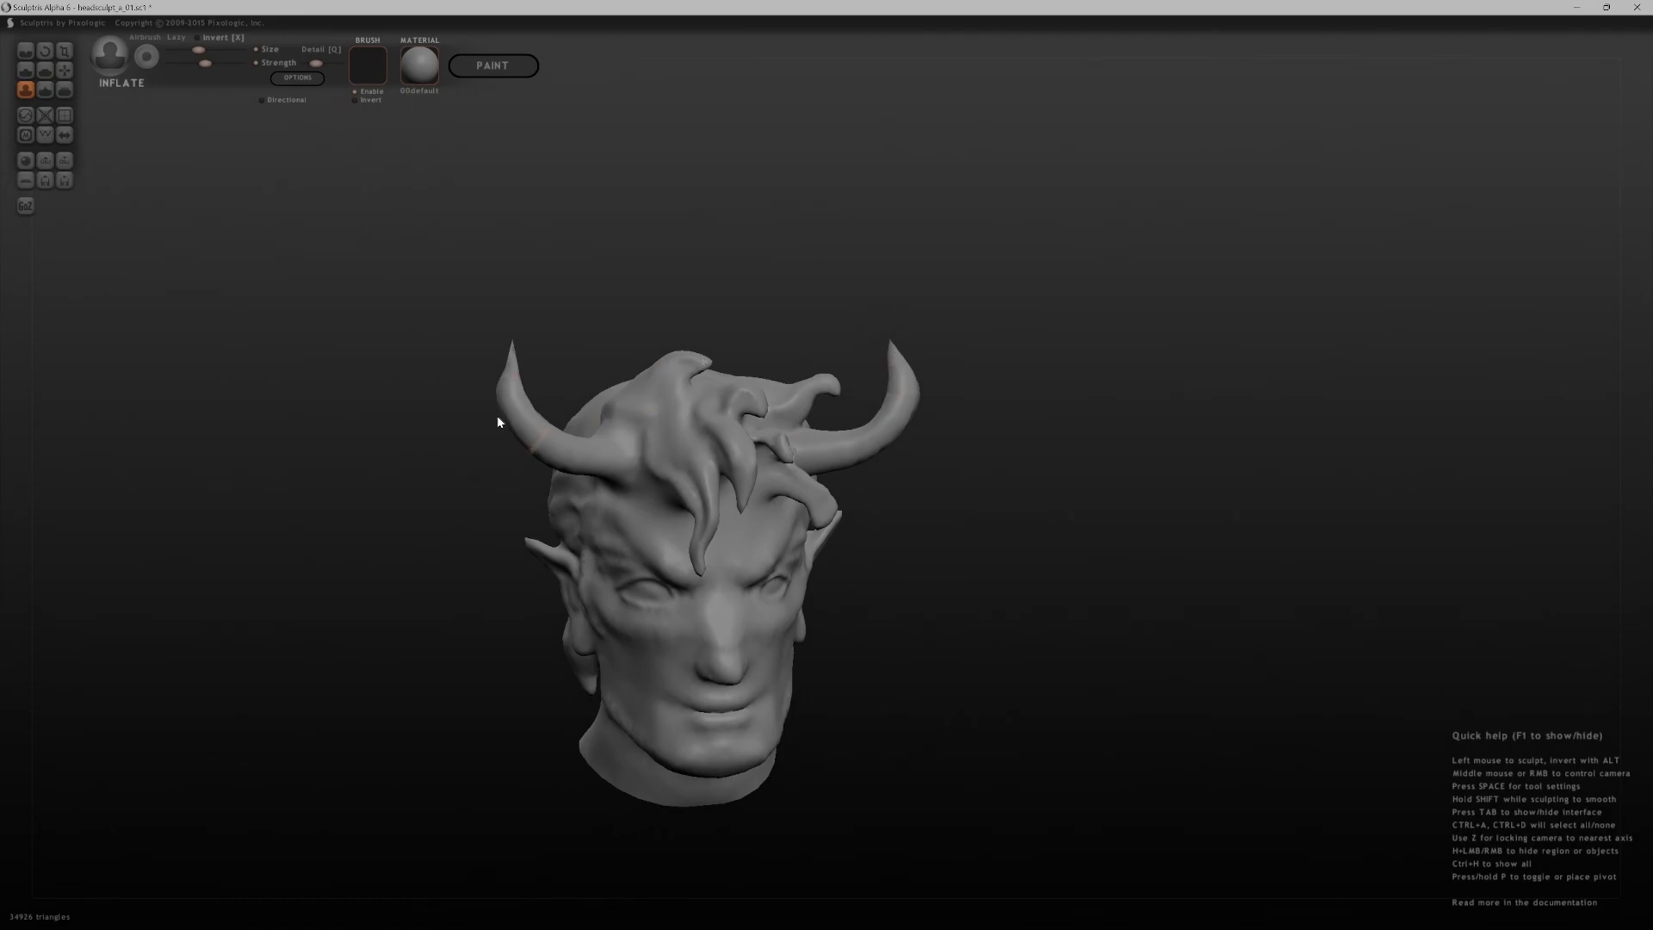
- Show the wireframe and stretch both horn tips upward with the Grab brush
key("g")
key("w")
middle_click_drag(591, 269, 521, 399)
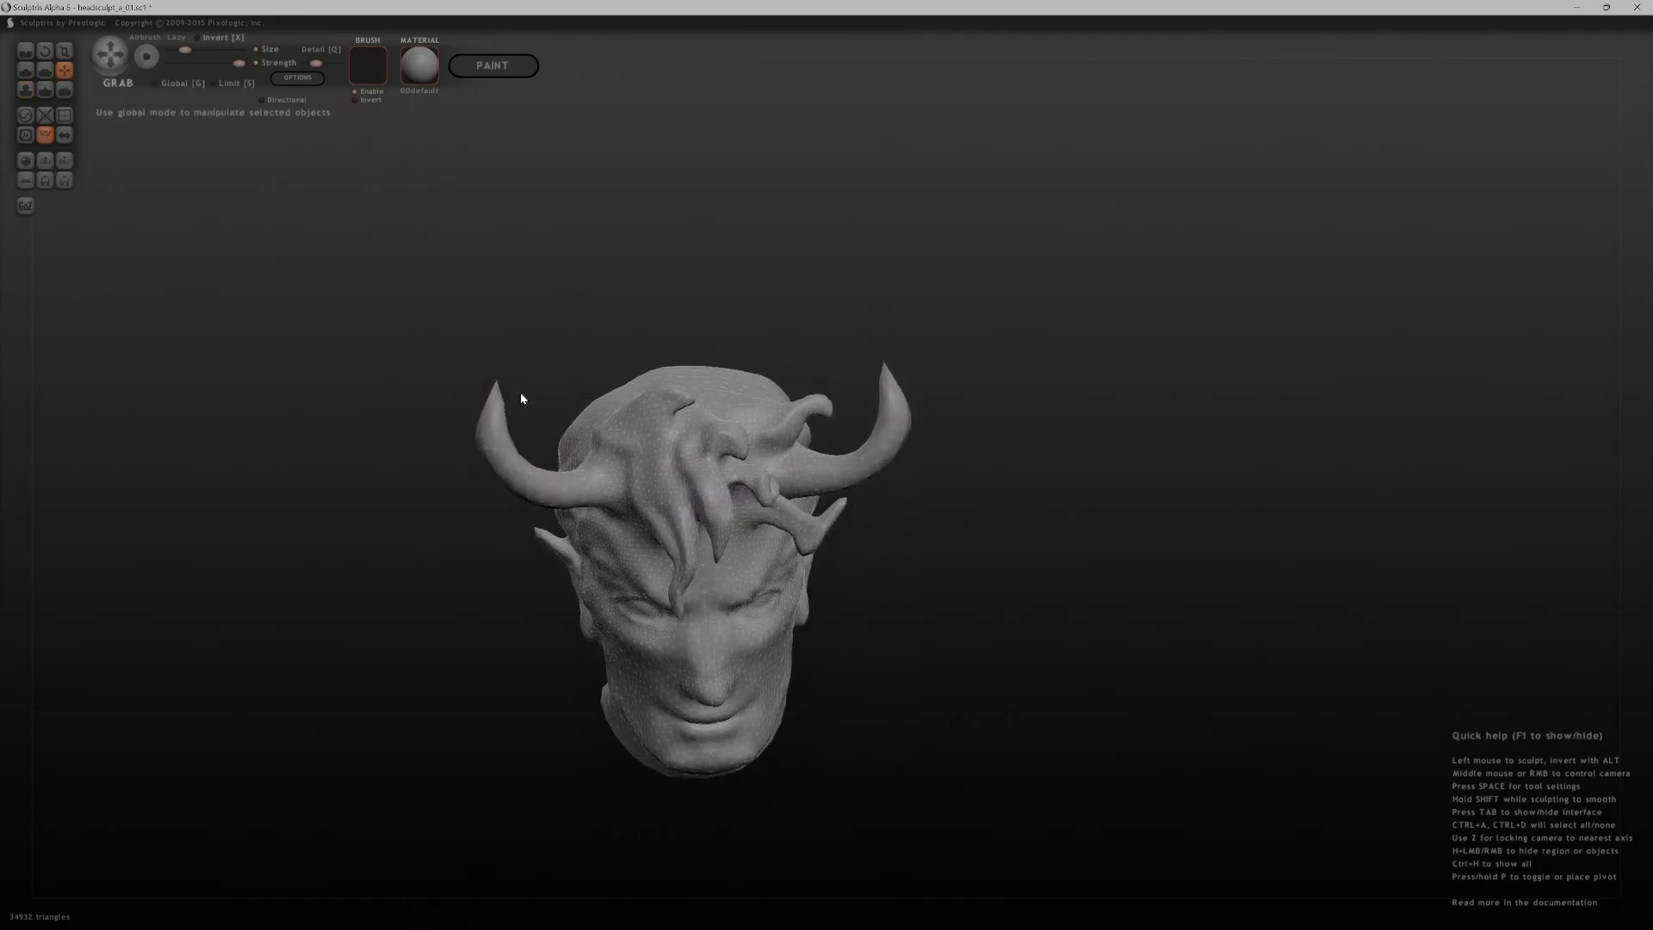
left_click_drag(498, 399, 507, 362)
left_click_drag(500, 401, 489, 351)
left_click_drag(887, 371, 869, 318)
mouse_move(951, 431)
middle_mouse_down()
mouse_move(979, 334)
mouse_move(786, 564)
middle_mouse_up()
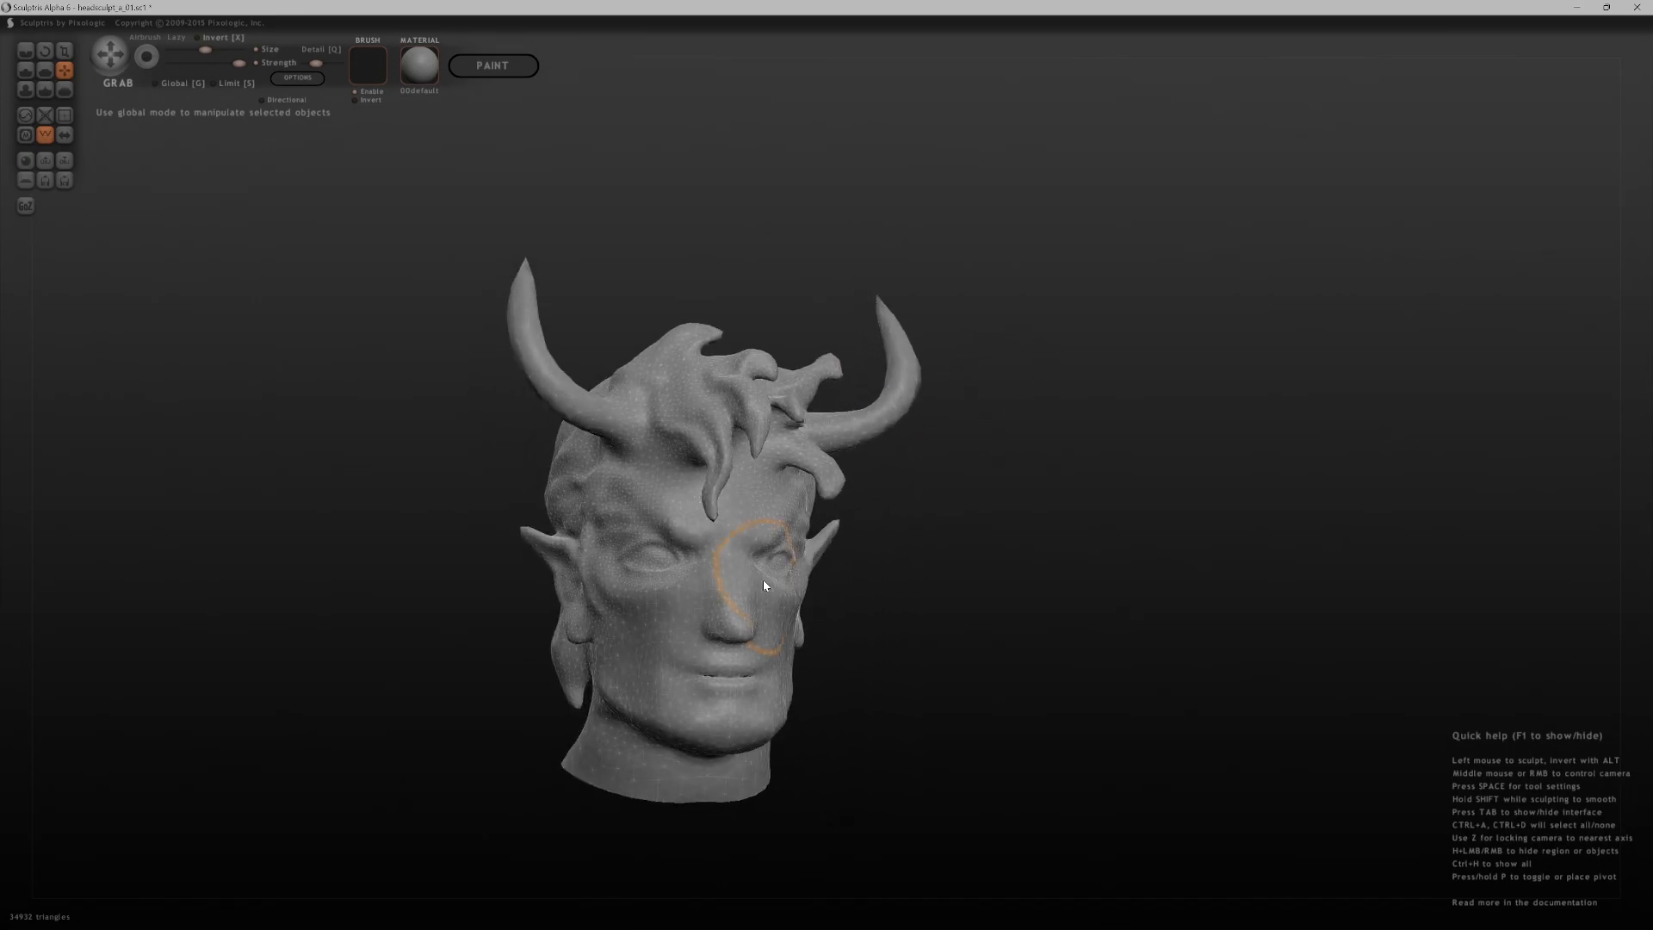
- Try to shift both eyes inward toward the nose with a resized Grab brush
middle_click_drag(695, 606, 901, 603)
key("g")
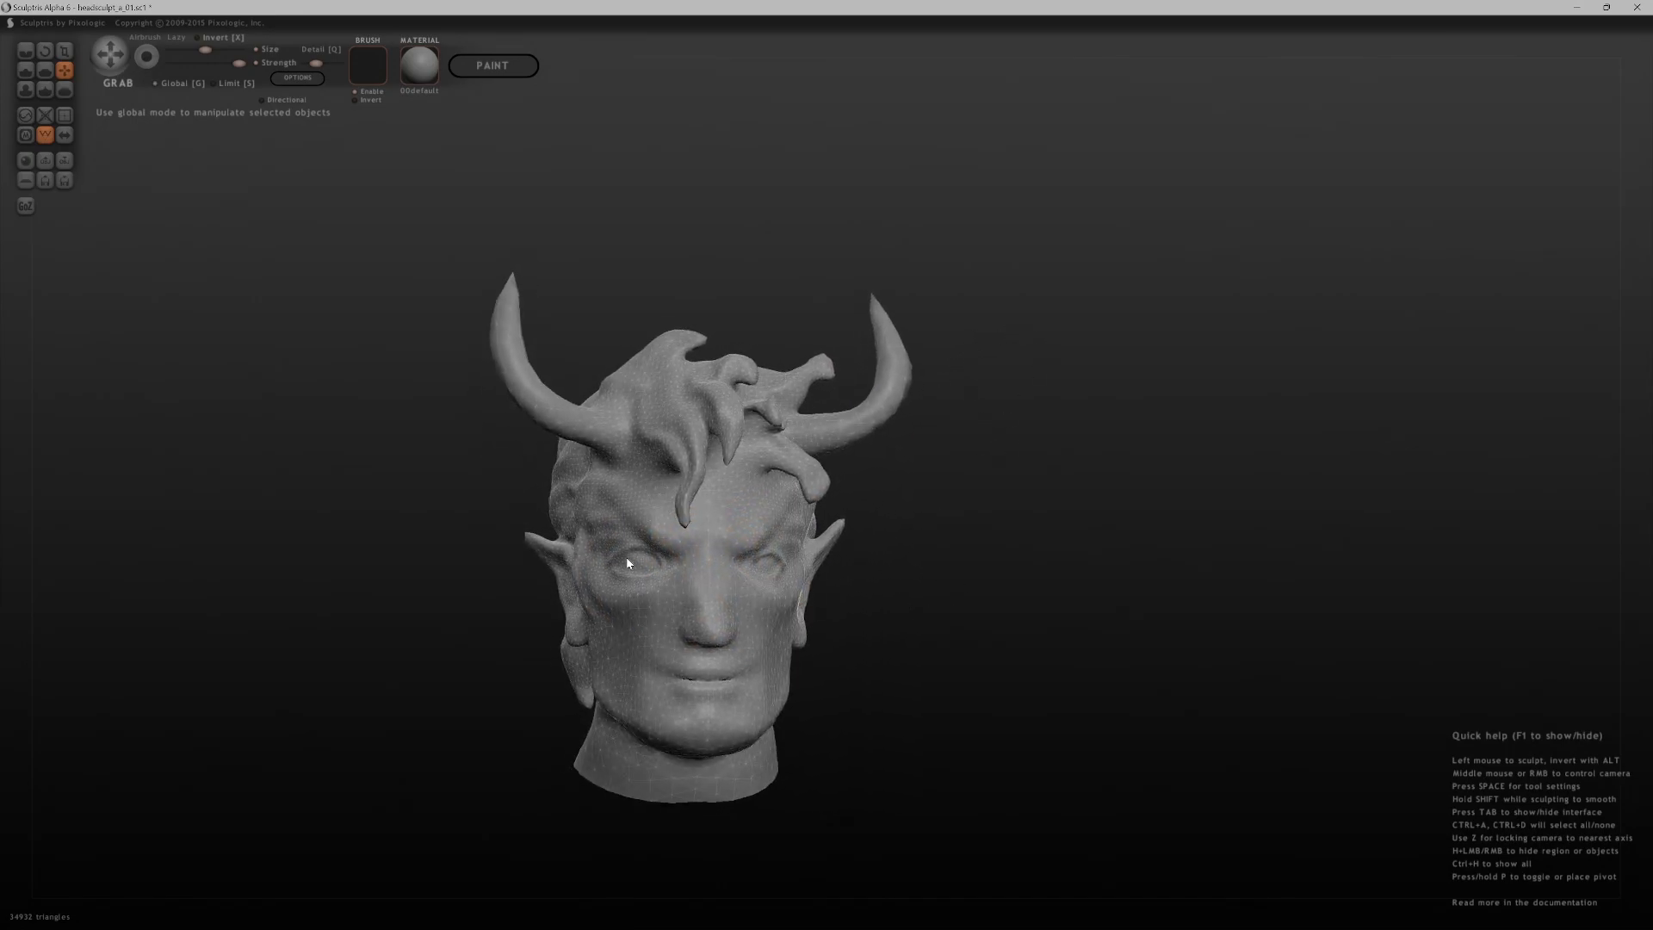
key("g")
scroll(643, 563, "down", 3)
scroll(637, 563, "up", 1)
left_click_drag(635, 562, 651, 560)
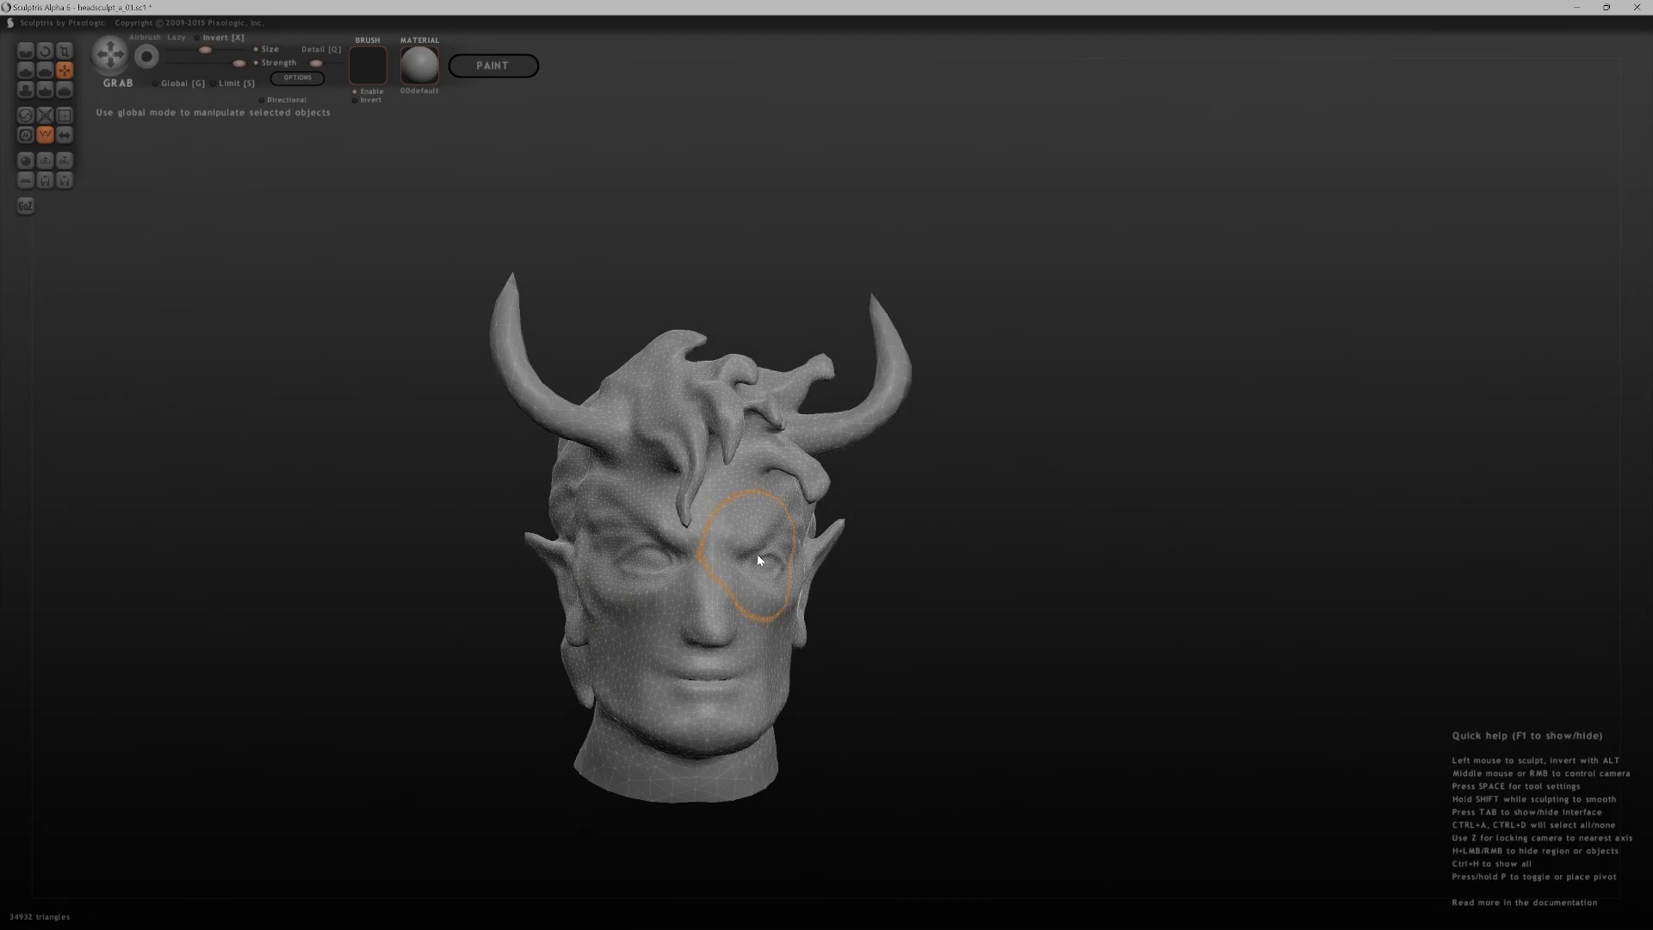
mouse_move(762, 561)
left_mouse_down()
mouse_move(667, 559)
mouse_move(768, 557)
mouse_move(737, 554)
left_mouse_up()
scroll(660, 557, "down", 2)
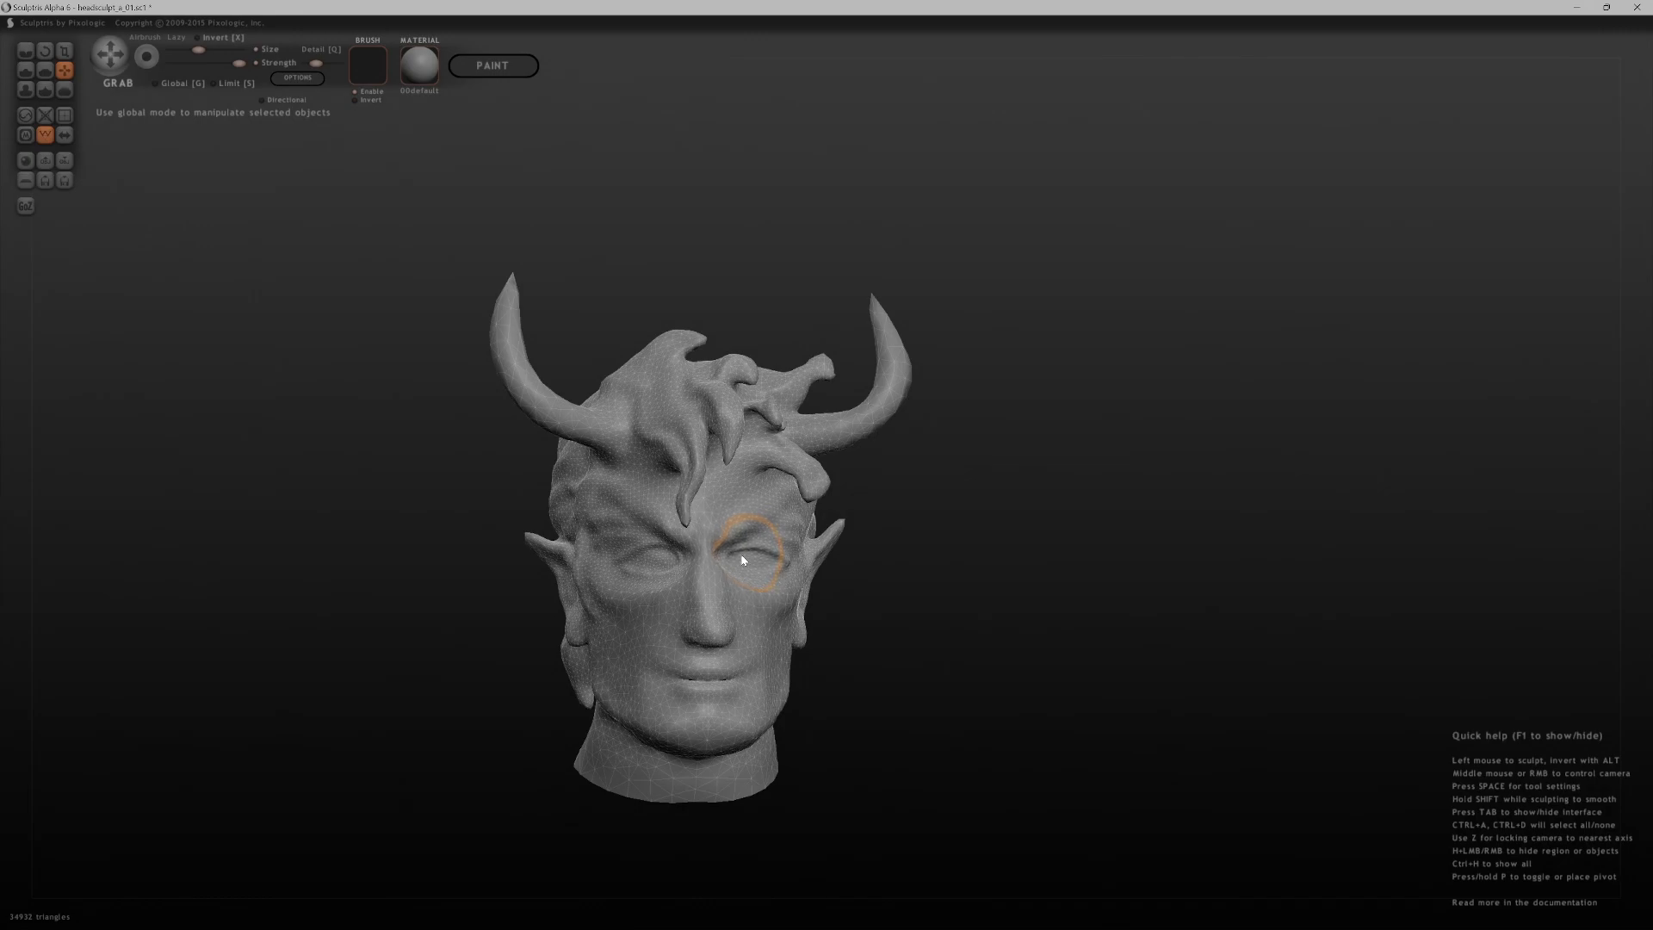
left_click_drag(921, 620, 879, 616)
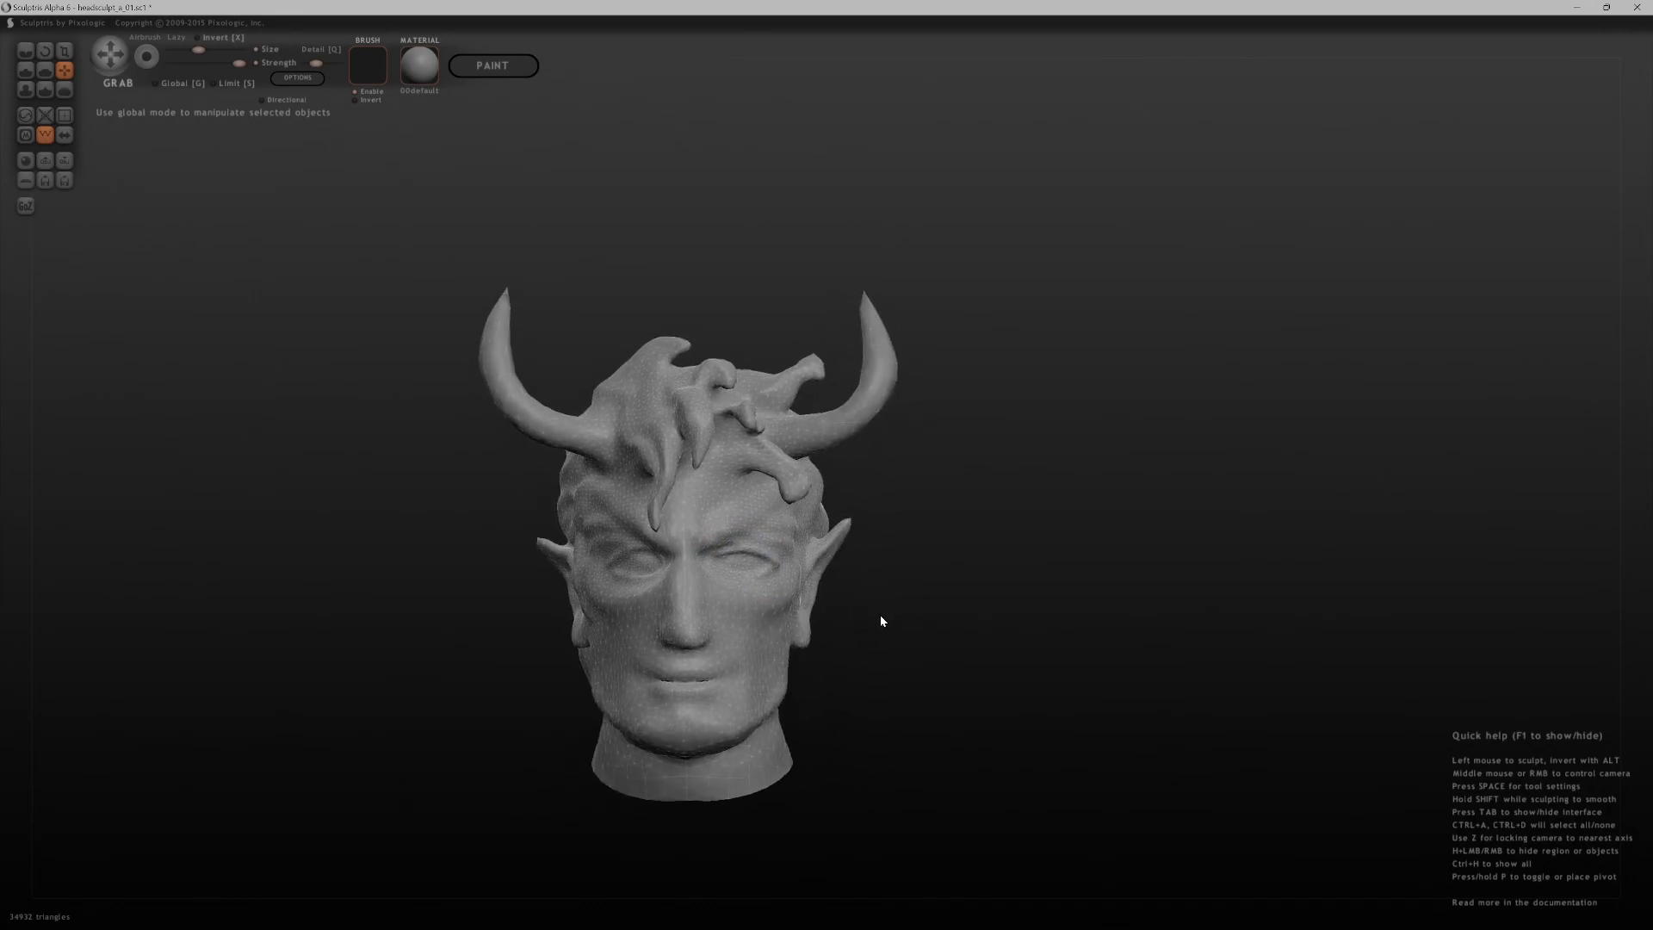
- Undo the changes made to the position of the eyes
key("ctrl+z")
key("ctrl+z")
key("ctrl+z")
key("ctrl+z")
key("ctrl+z")
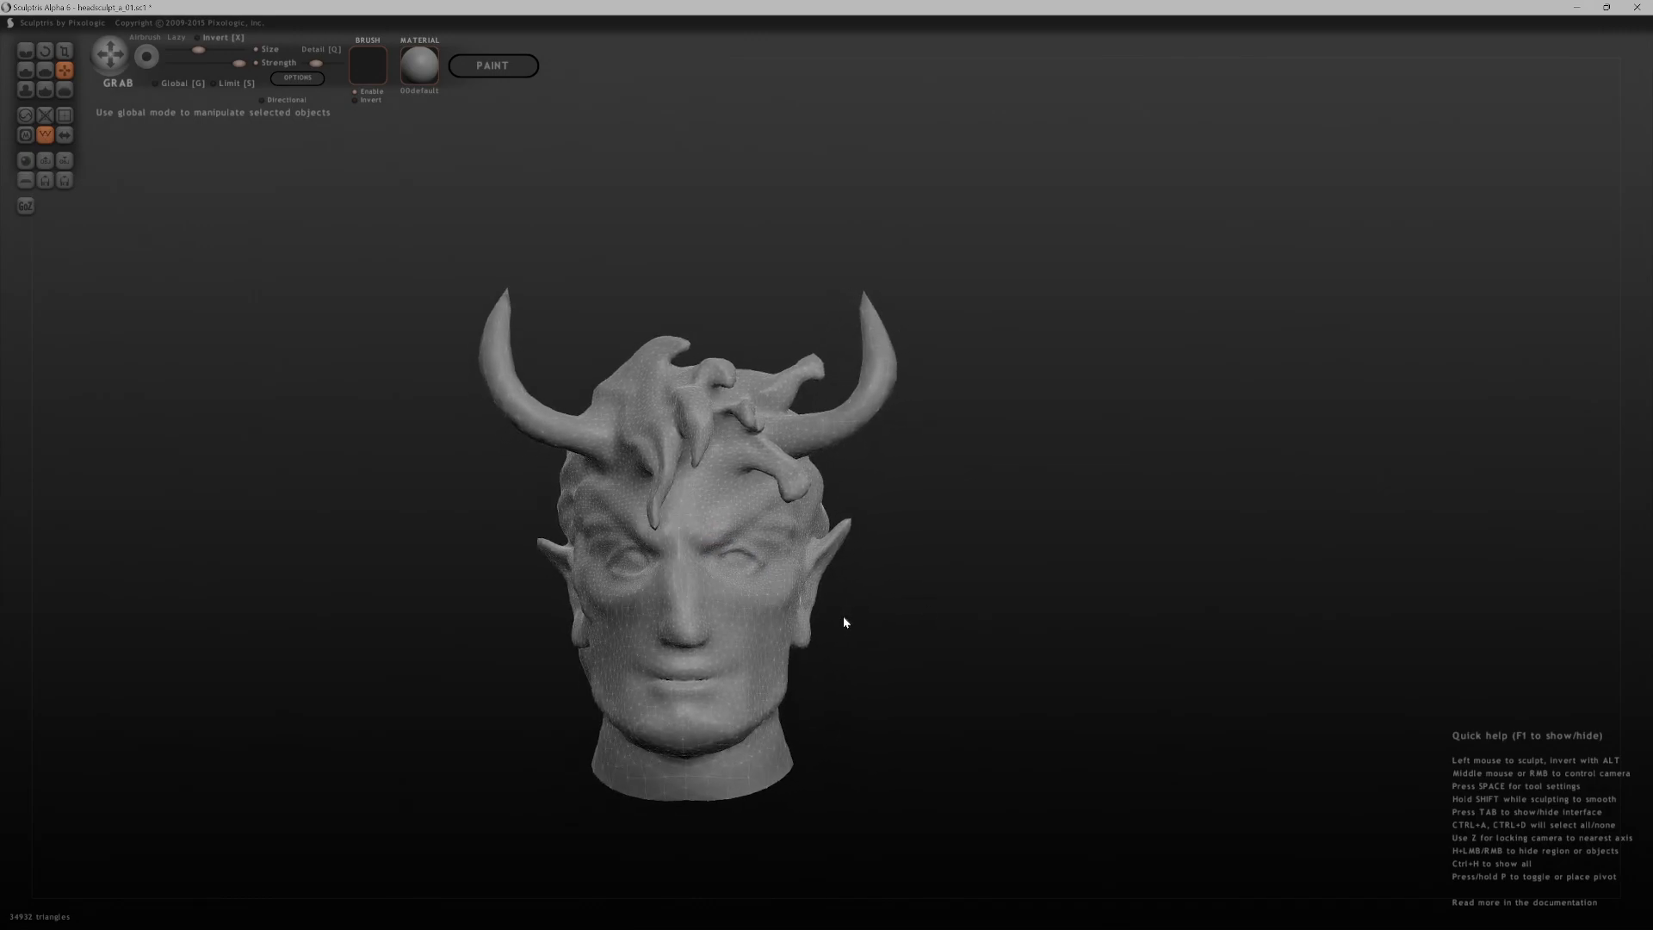
- Lower the mesh density across the face, scalp, back of the head and neck with the Reduce Brush
left_click_drag(870, 601, 775, 514)
left_click(25, 114)
mouse_move(583, 435)
left_mouse_down()
mouse_move(600, 387)
mouse_move(721, 456)
mouse_move(756, 430)
mouse_move(626, 520)
mouse_move(720, 642)
mouse_move(577, 656)
mouse_move(551, 535)
left_mouse_up()
left_click_drag(482, 577, 661, 630)
mouse_move(732, 525)
left_mouse_down()
mouse_move(771, 489)
mouse_move(779, 538)
left_mouse_up()
left_click_drag(519, 467, 740, 516)
mouse_move(944, 594)
left_mouse_down()
mouse_move(985, 642)
mouse_move(935, 658)
left_mouse_up()
mouse_move(701, 660)
left_mouse_down()
mouse_move(938, 603)
mouse_move(948, 570)
mouse_move(896, 494)
left_mouse_up()
left_click_drag(619, 656, 853, 641)
mouse_move(844, 417)
left_mouse_down()
mouse_move(819, 528)
mouse_move(856, 583)
mouse_move(783, 339)
mouse_move(848, 368)
mouse_move(805, 405)
mouse_move(879, 450)
left_mouse_up()
mouse_move(1147, 355)
left_mouse_down()
mouse_move(974, 411)
mouse_move(1003, 585)
mouse_move(1088, 631)
left_mouse_up()
mouse_move(1141, 517)
left_mouse_down()
mouse_move(940, 444)
mouse_move(913, 405)
left_mouse_up()
mouse_move(900, 551)
left_mouse_down()
mouse_move(926, 645)
mouse_move(967, 564)
left_mouse_up()
mouse_move(1222, 665)
left_mouse_down()
mouse_move(848, 613)
mouse_move(846, 506)
mouse_move(902, 533)
mouse_move(904, 632)
left_mouse_up()
left_click_drag(1120, 601, 956, 616)
mouse_move(822, 663)
left_mouse_down()
mouse_move(600, 603)
mouse_move(738, 664)
mouse_move(922, 668)
mouse_move(635, 657)
mouse_move(708, 672)
left_mouse_up()
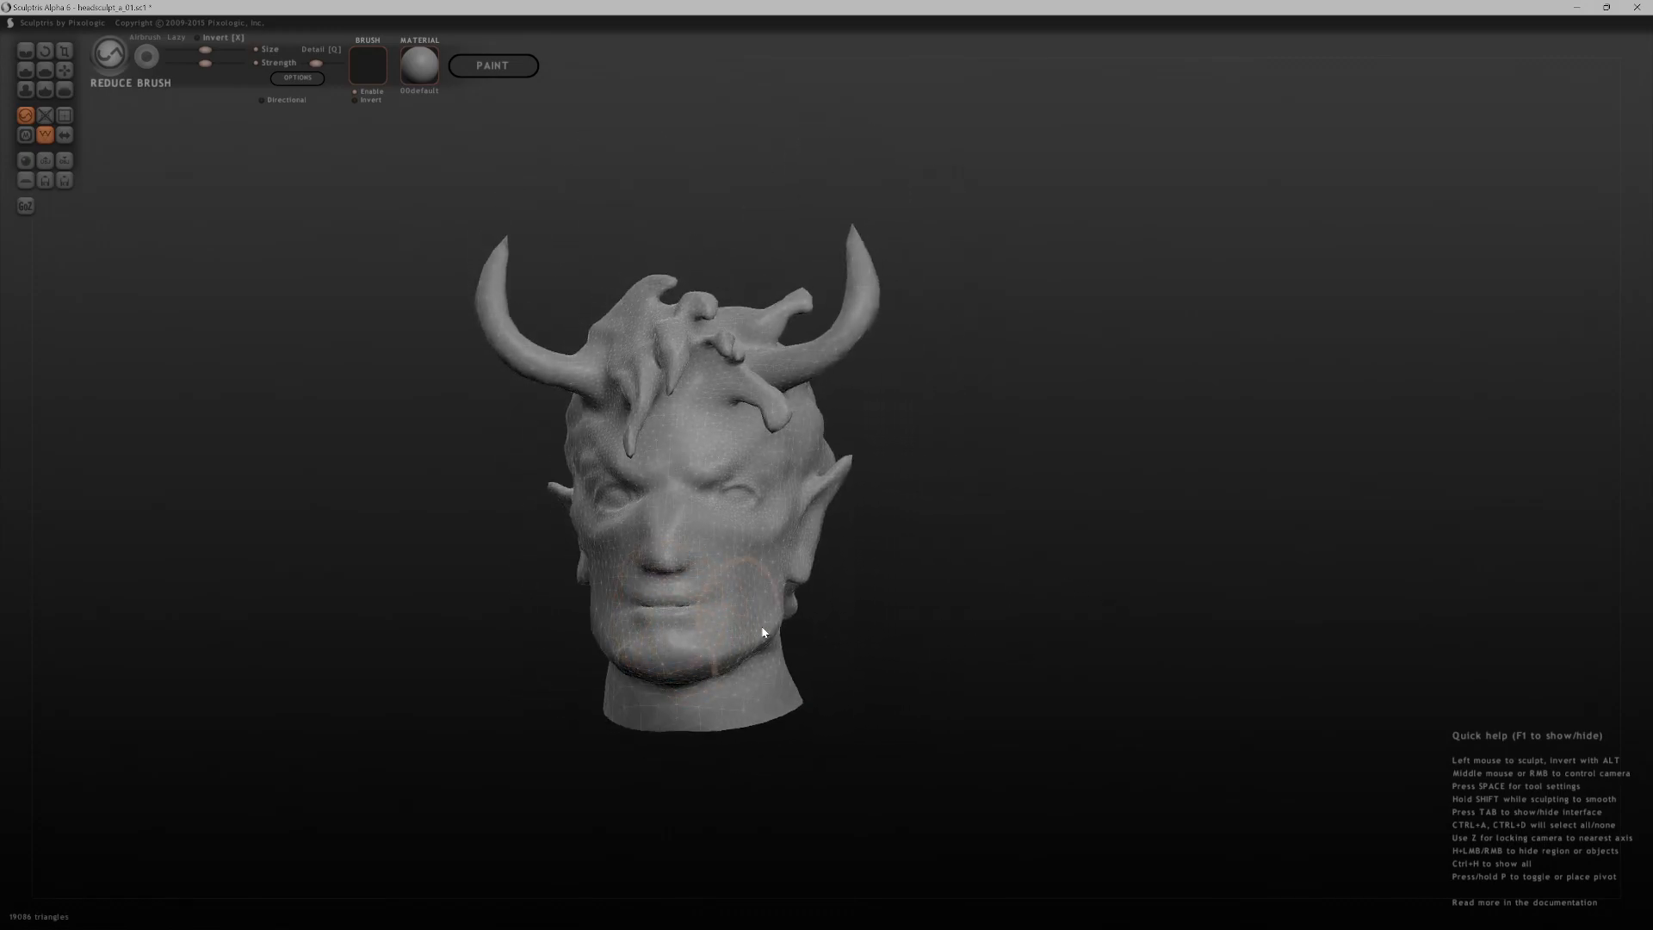
- Reduce the remaining dense mesh on the cheeks, forehead, front strands and side of the scalp with a smaller Reduce Brush
scroll(697, 501, "down", 2)
scroll(682, 527, "down", 2)
left_click_drag(682, 526, 725, 546)
middle_click_drag(737, 629, 1142, 594)
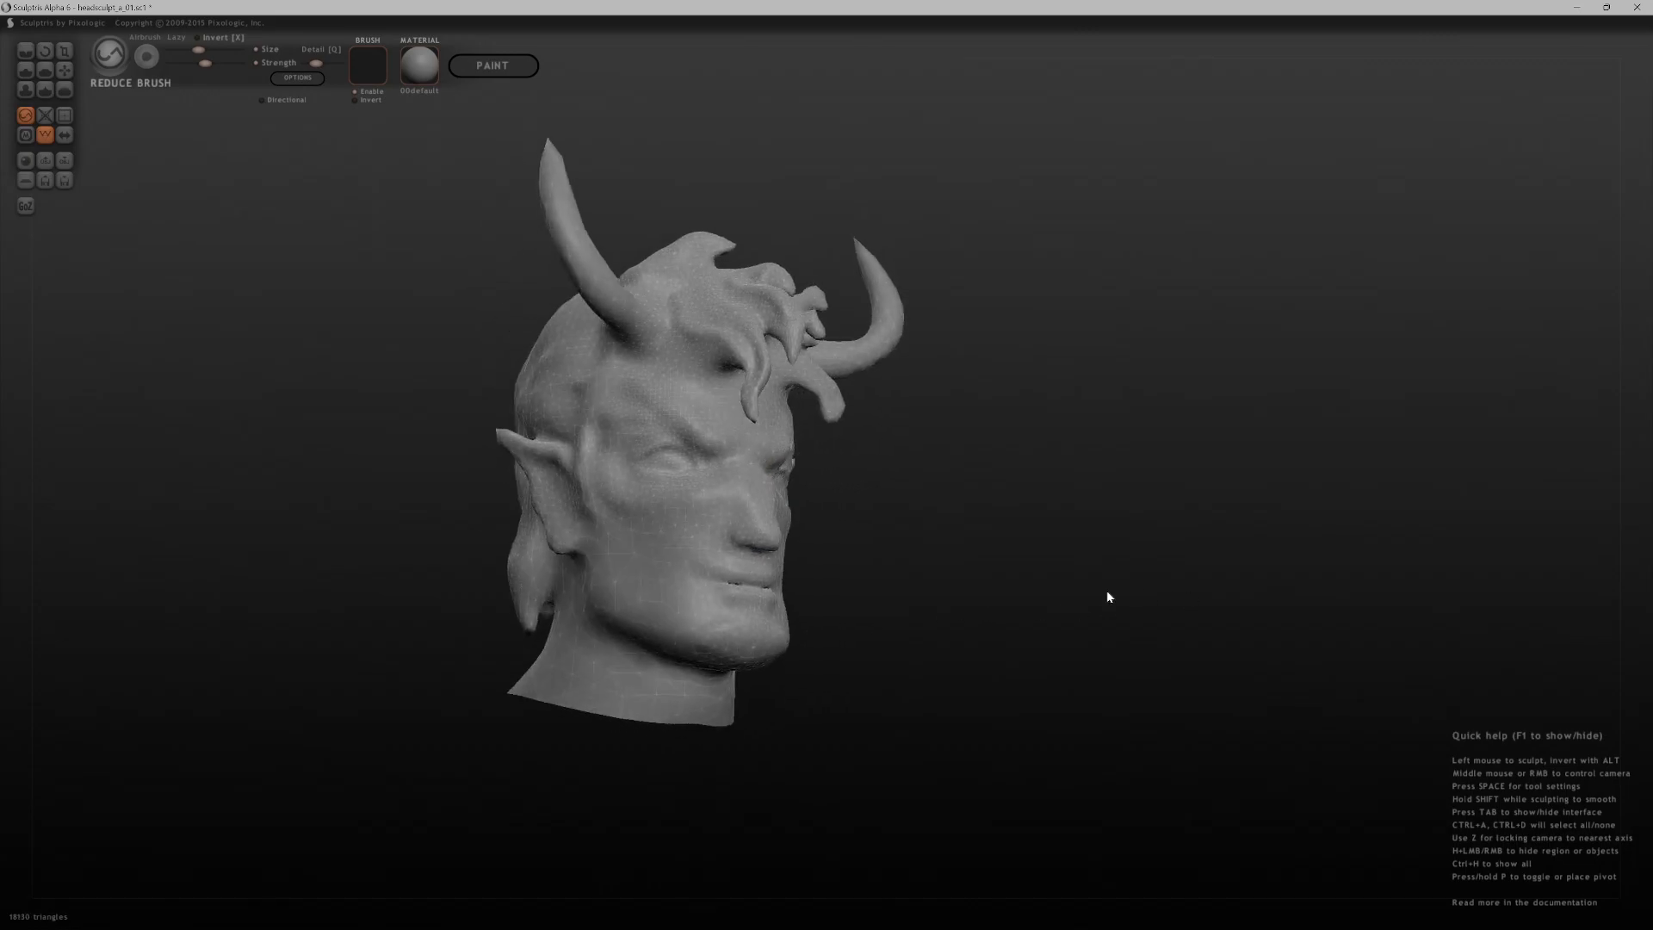
left_click_drag(643, 539, 632, 560)
middle_click_drag(1003, 487, 856, 548)
mouse_move(905, 614)
middle_mouse_down("ctrl")
mouse_move(933, 644)
mouse_move(935, 683)
mouse_move(940, 560)
mouse_move(835, 575)
mouse_move(756, 473)
middle_mouse_up("ctrl")
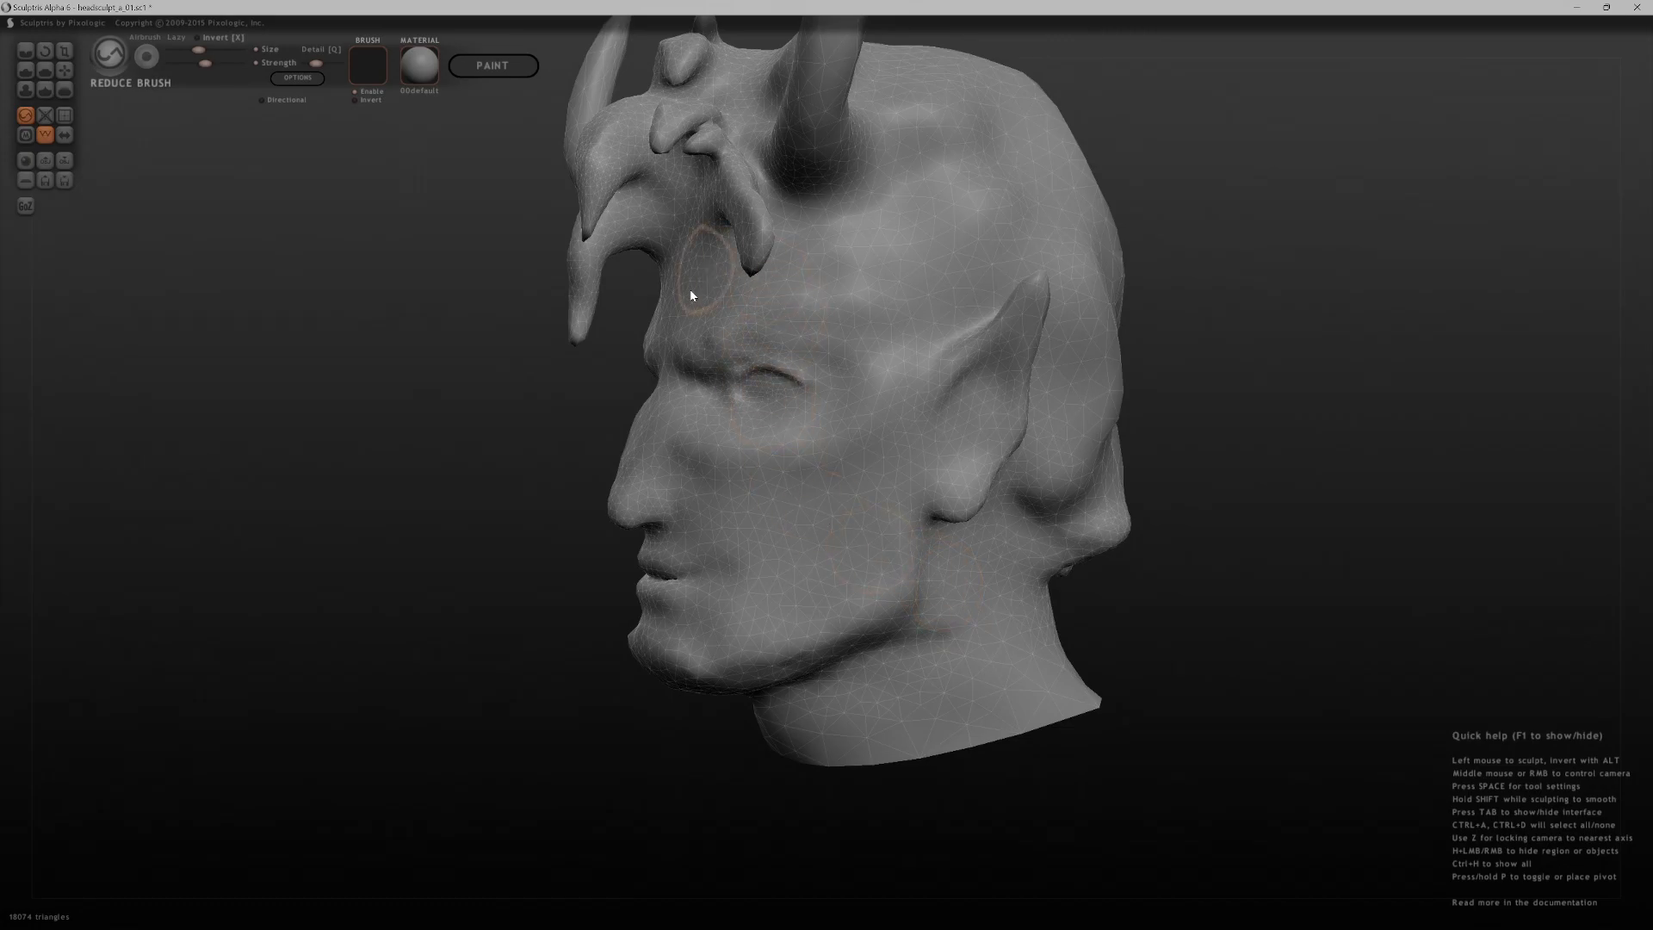
left_click_drag(689, 252, 633, 147)
mouse_move(599, 294)
left_mouse_down()
mouse_move(697, 197)
mouse_move(706, 119)
left_mouse_up()
left_click_drag(806, 199, 998, 108)
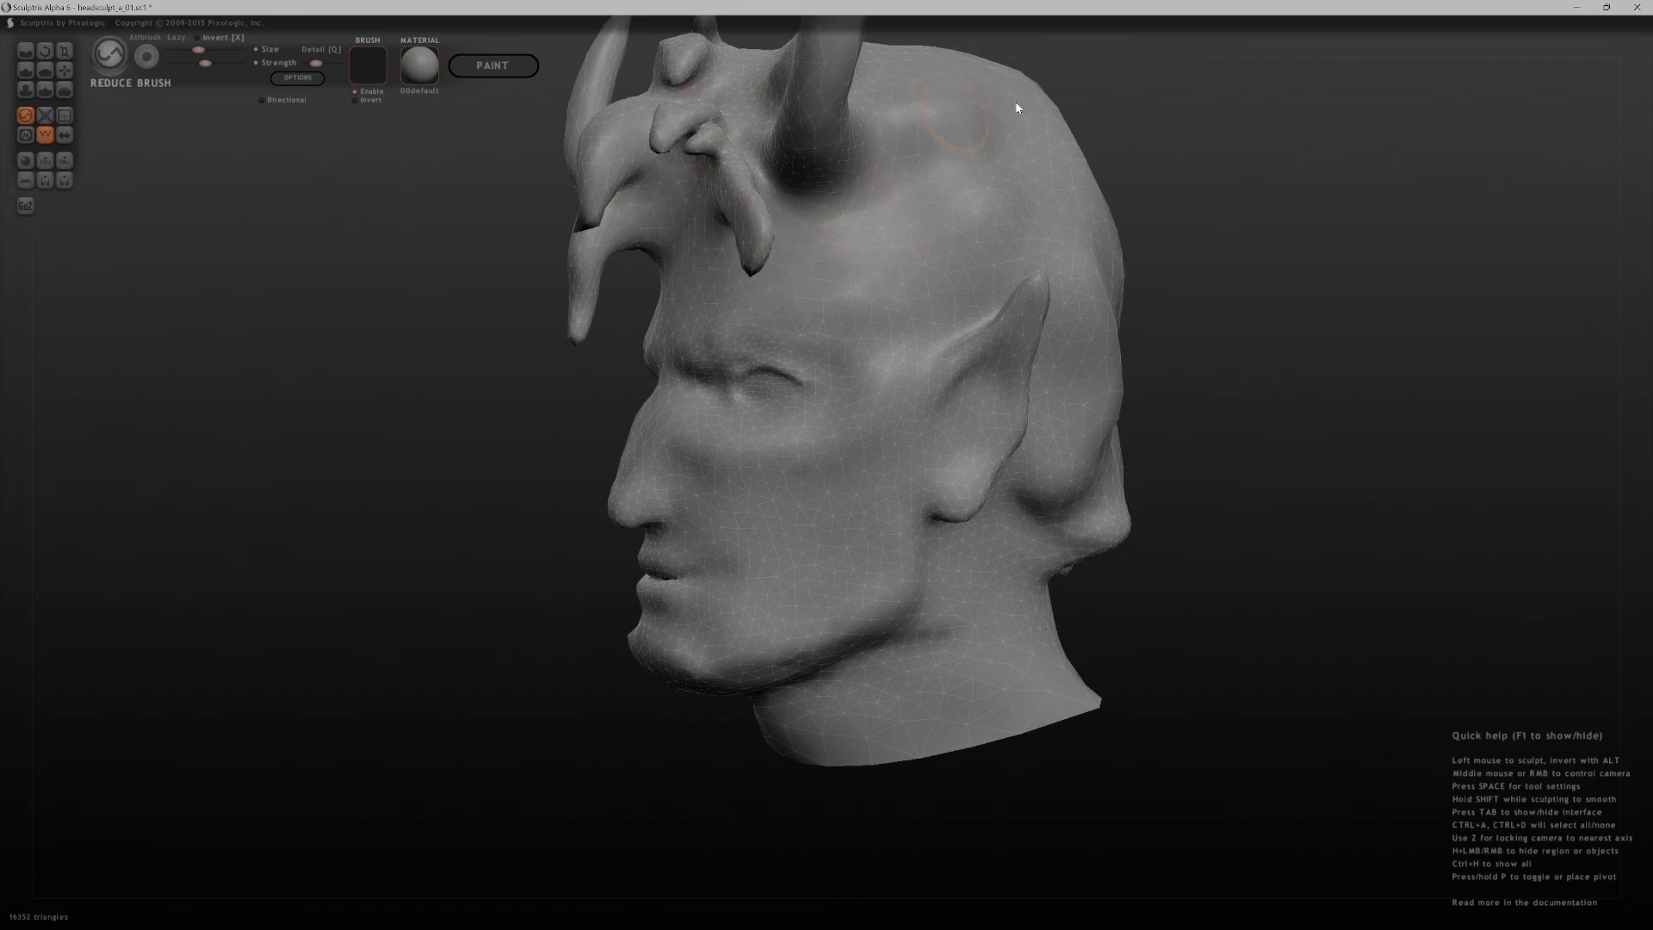
right_click_drag(943, 107, 1016, 534)
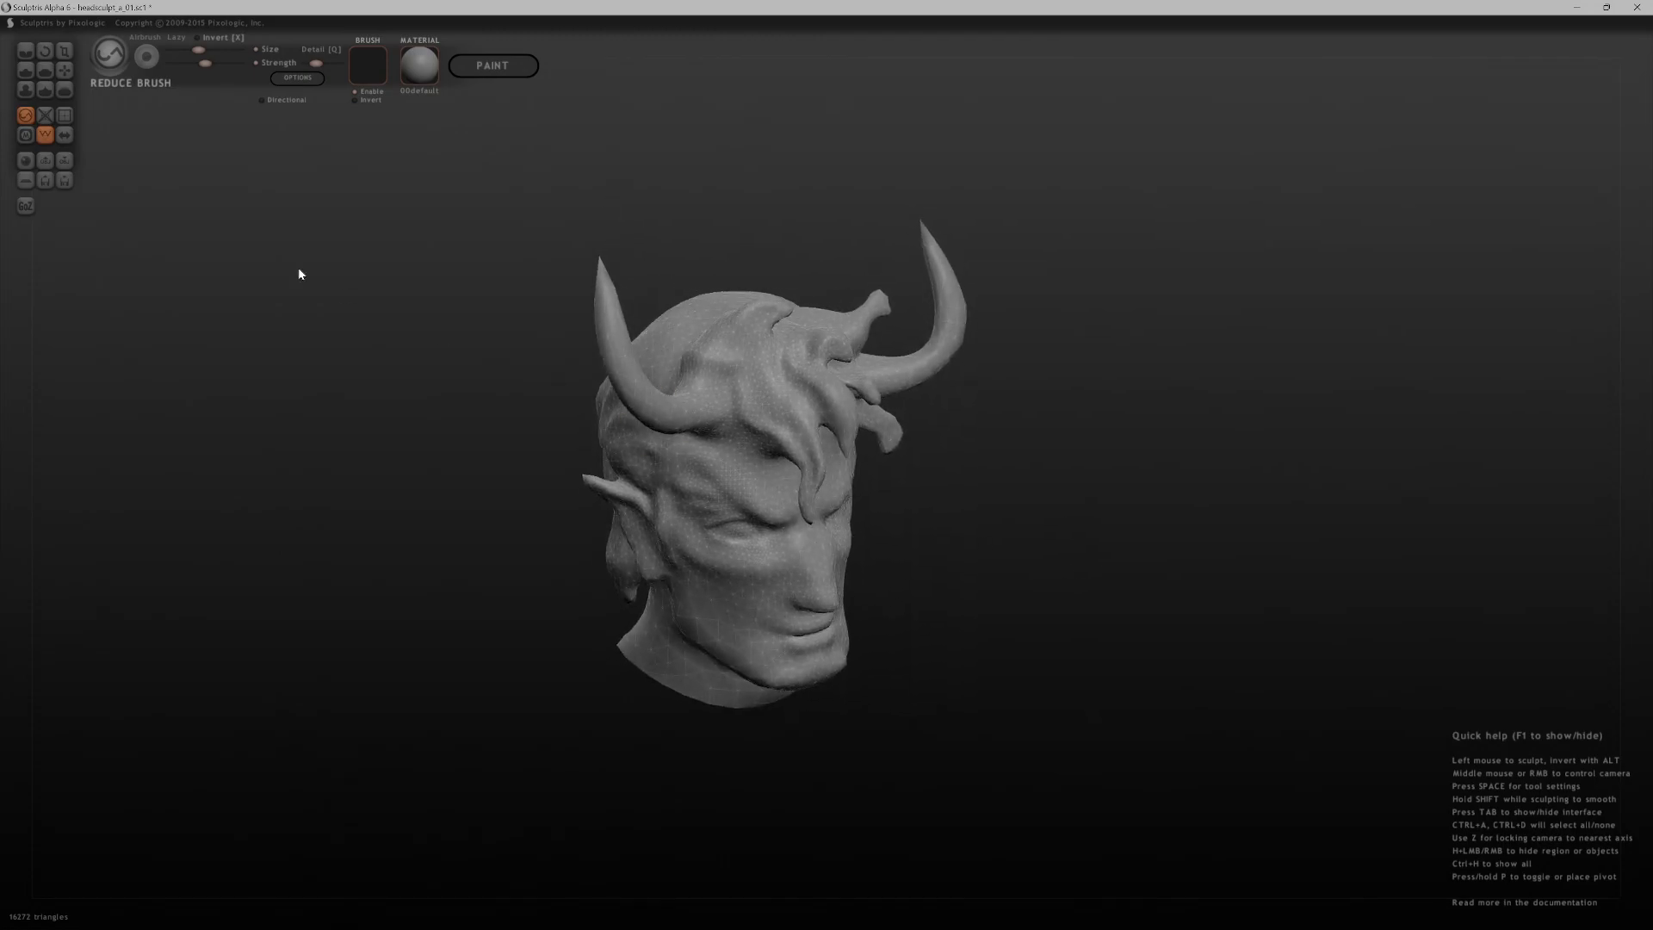
- Save the sculpture over the existing headsculpt_a_01.sc1 file in the scenes folder
left_click(65, 179)
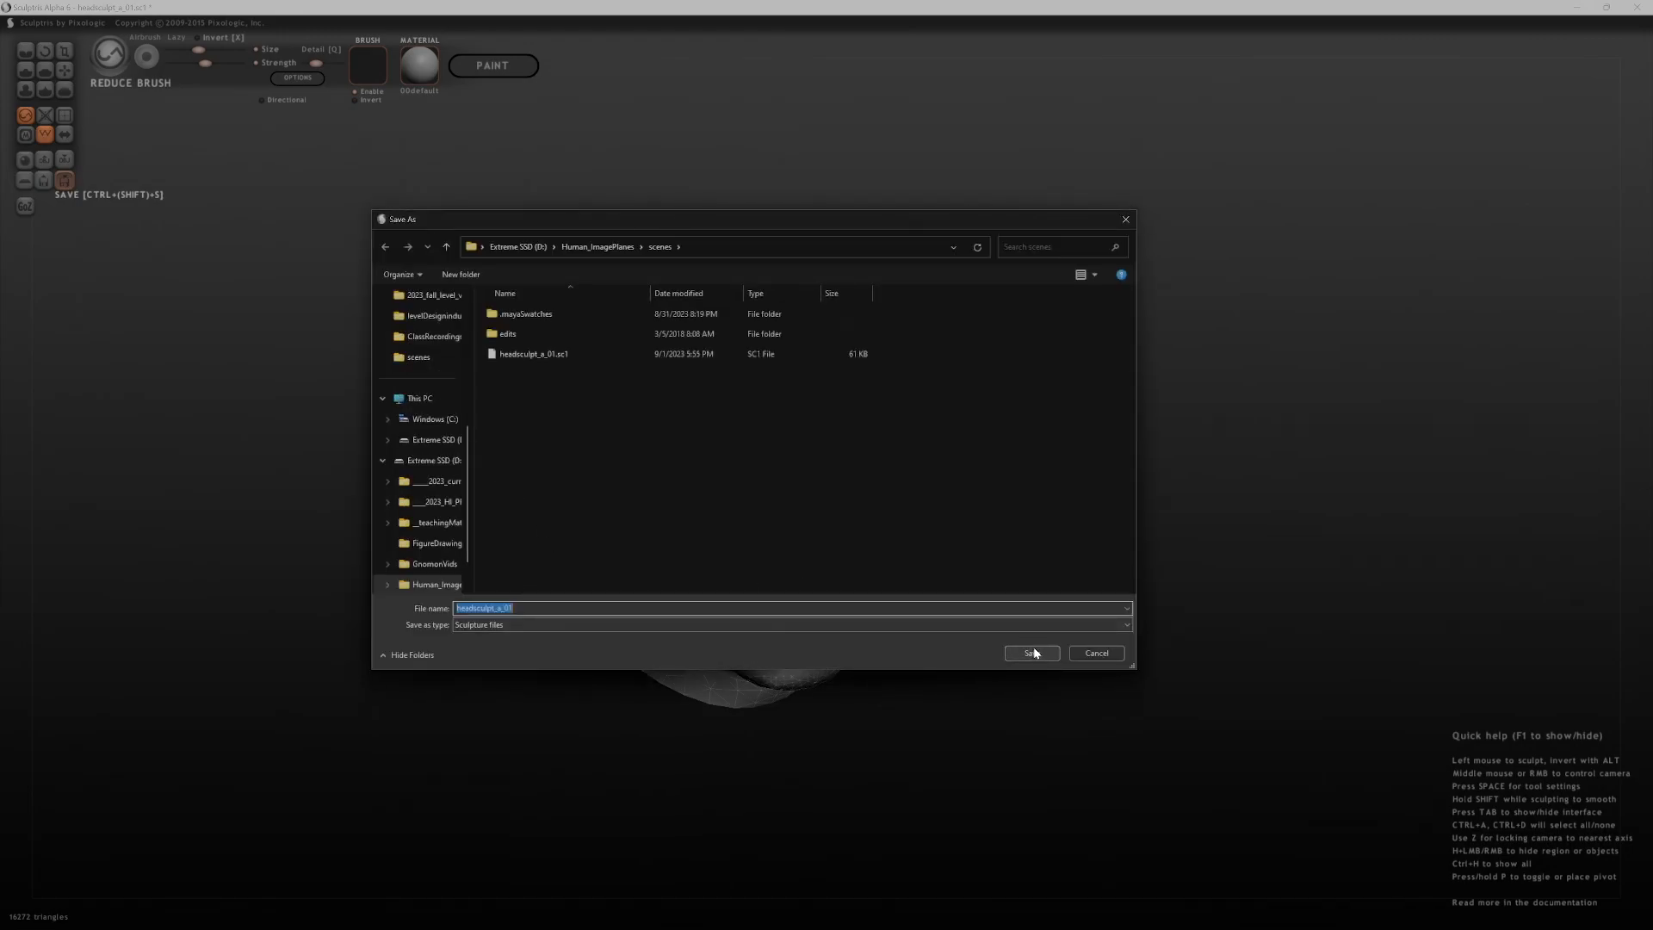
left_click(551, 353)
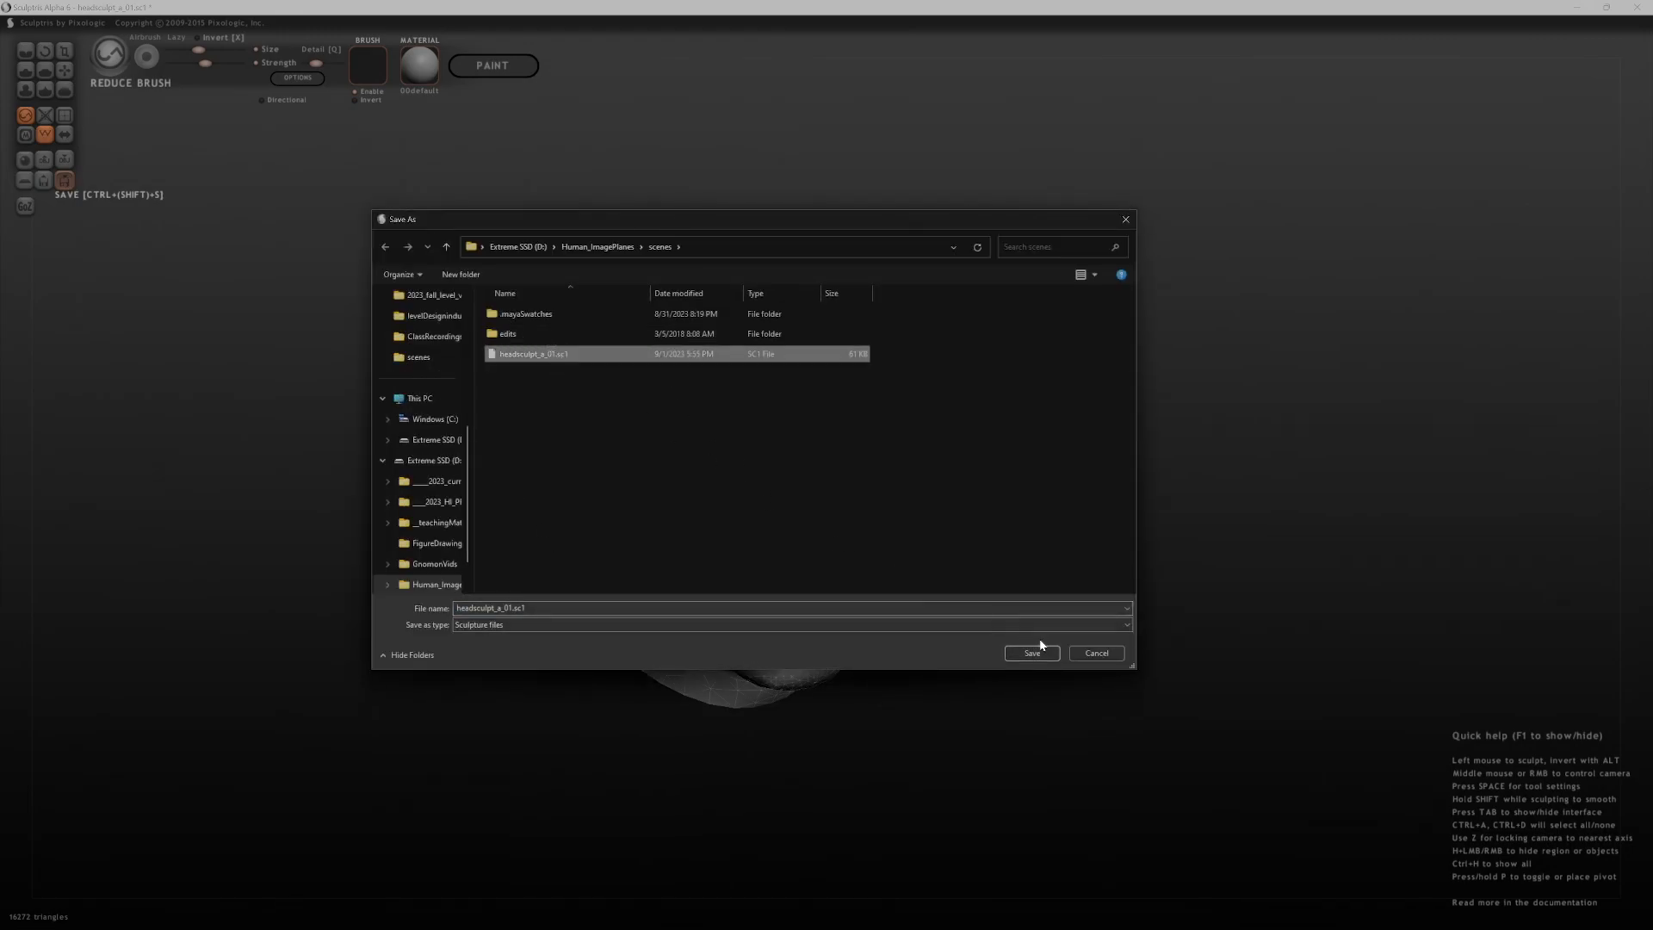
left_click(1036, 653)
left_click(857, 471)
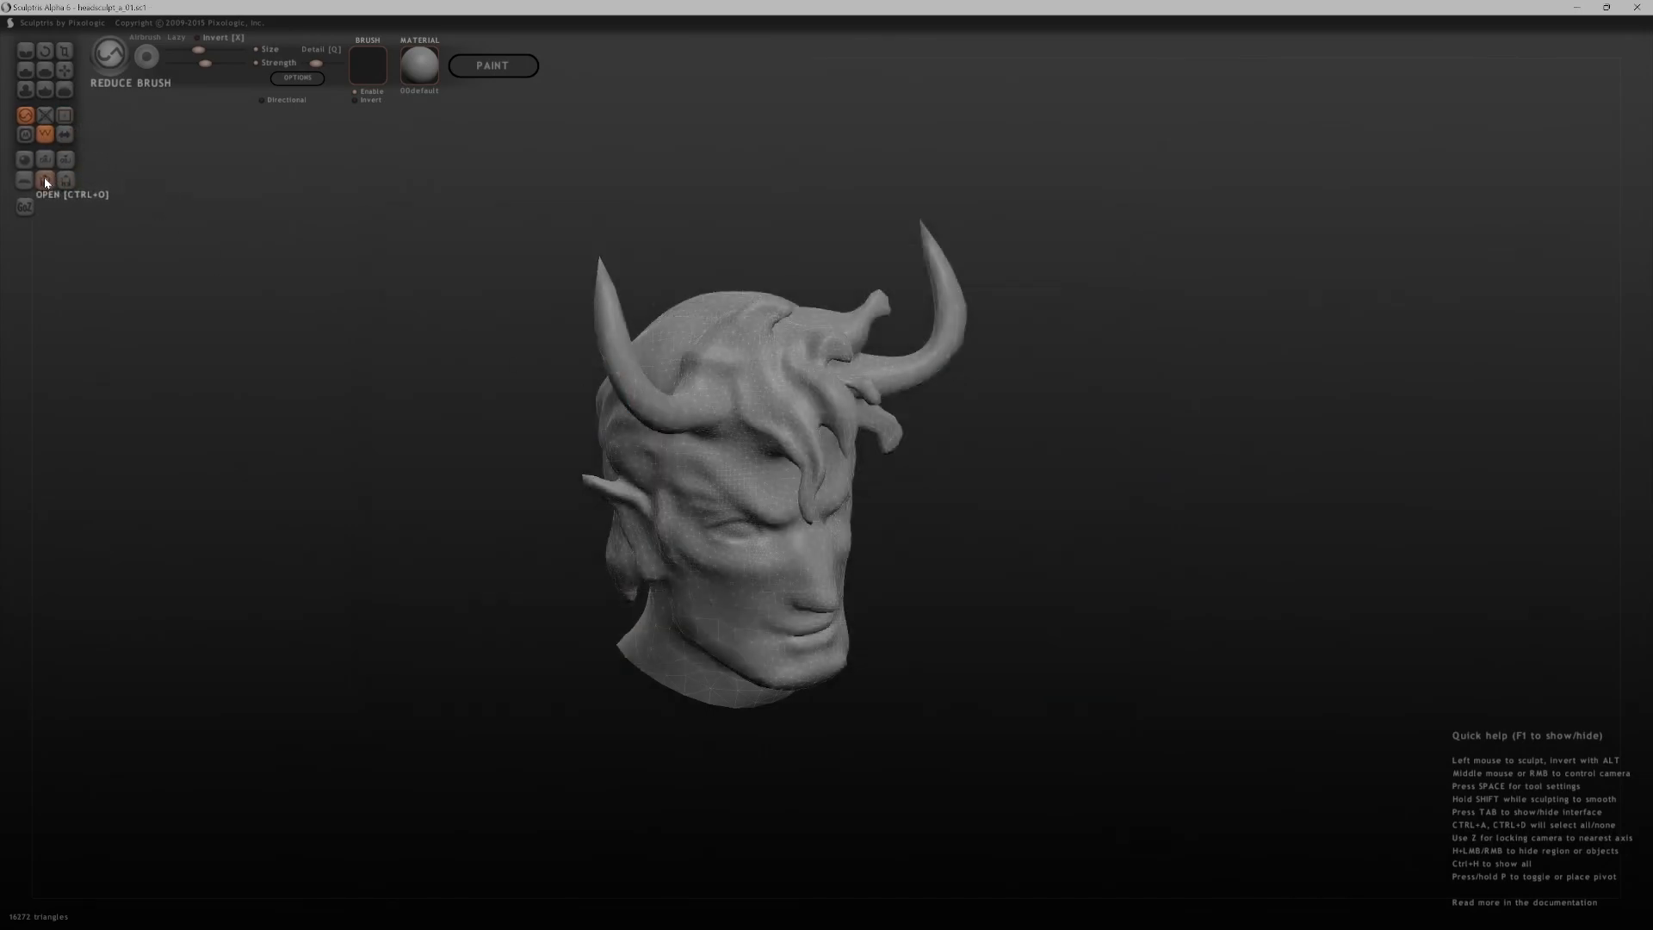
- Export the head as a Wavefront OBJ file named devilhead_01 and switch to Maya
left_click(66, 160)
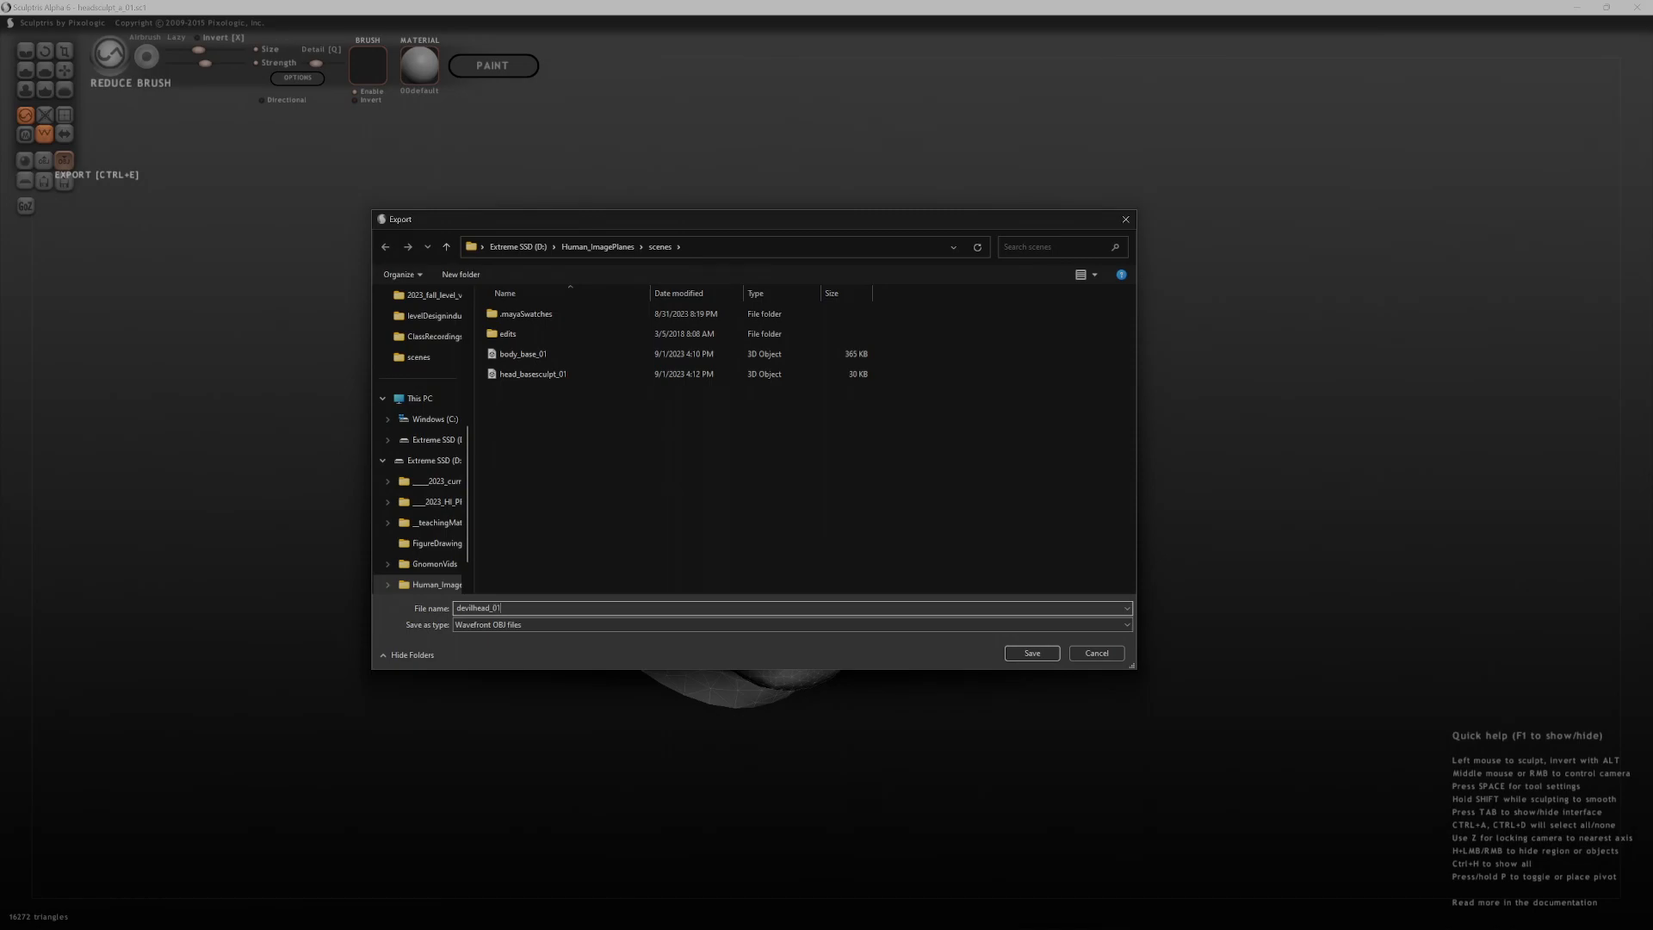
left_click(1033, 653)
key("alt+Tab")
key("alt+Tab")
key("alt+Tab")
key("alt+Tab")
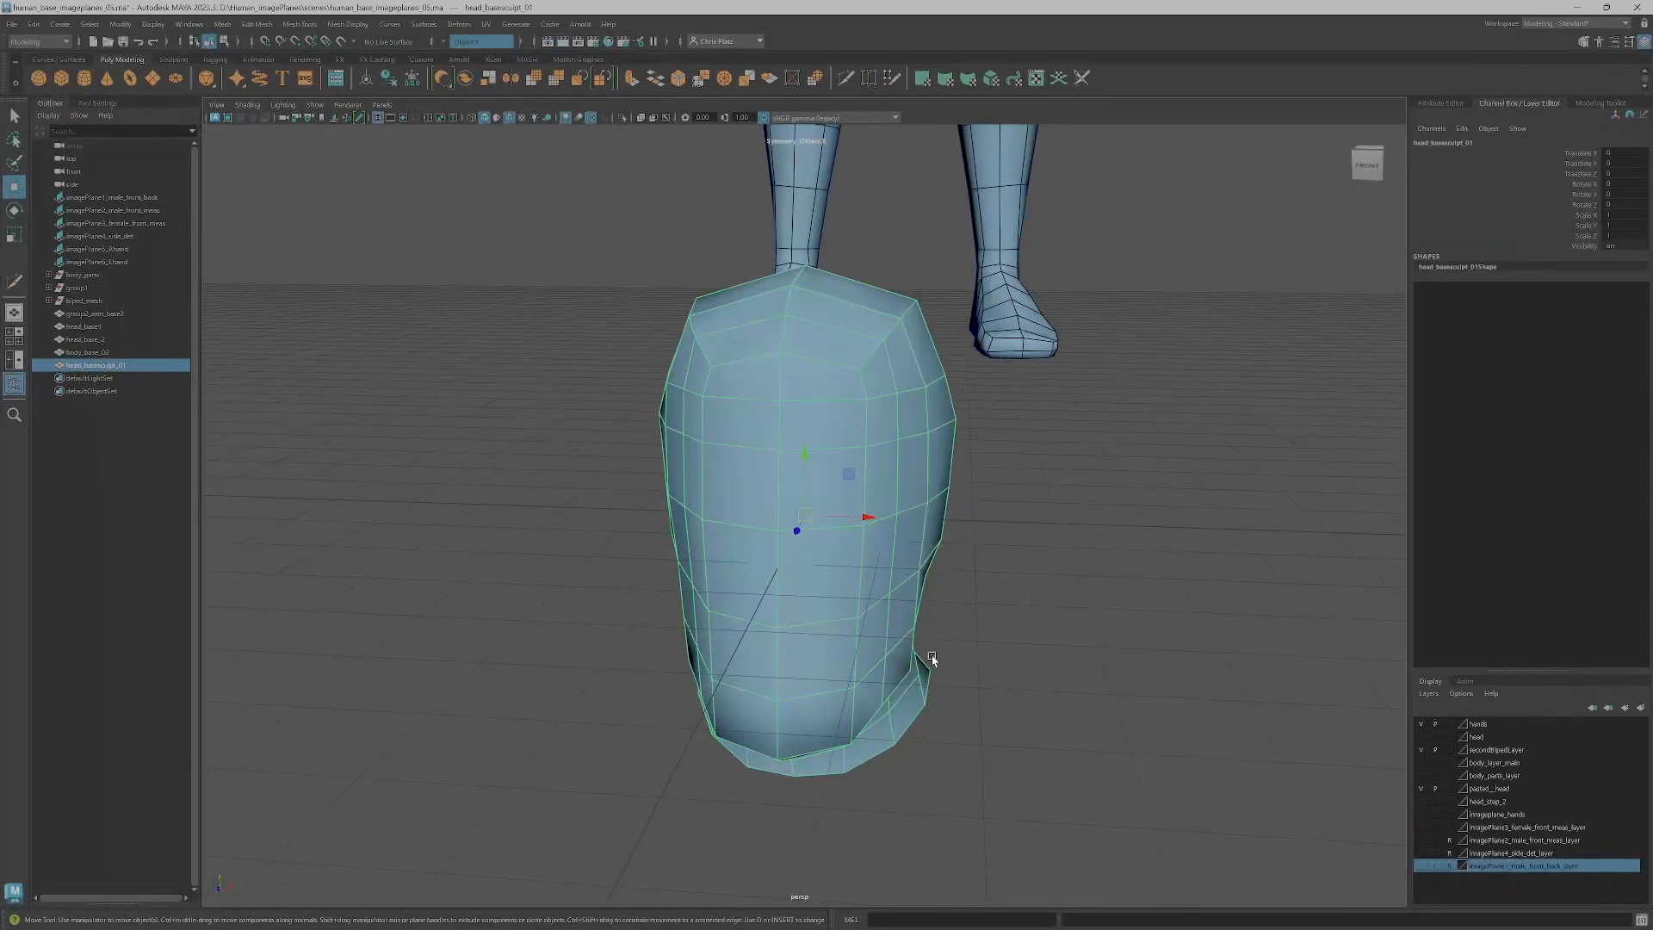
- Duplicate the full body, move the copy in front of the original, and set the loose head mesh off to the side
scroll(1037, 660, "down", 8)
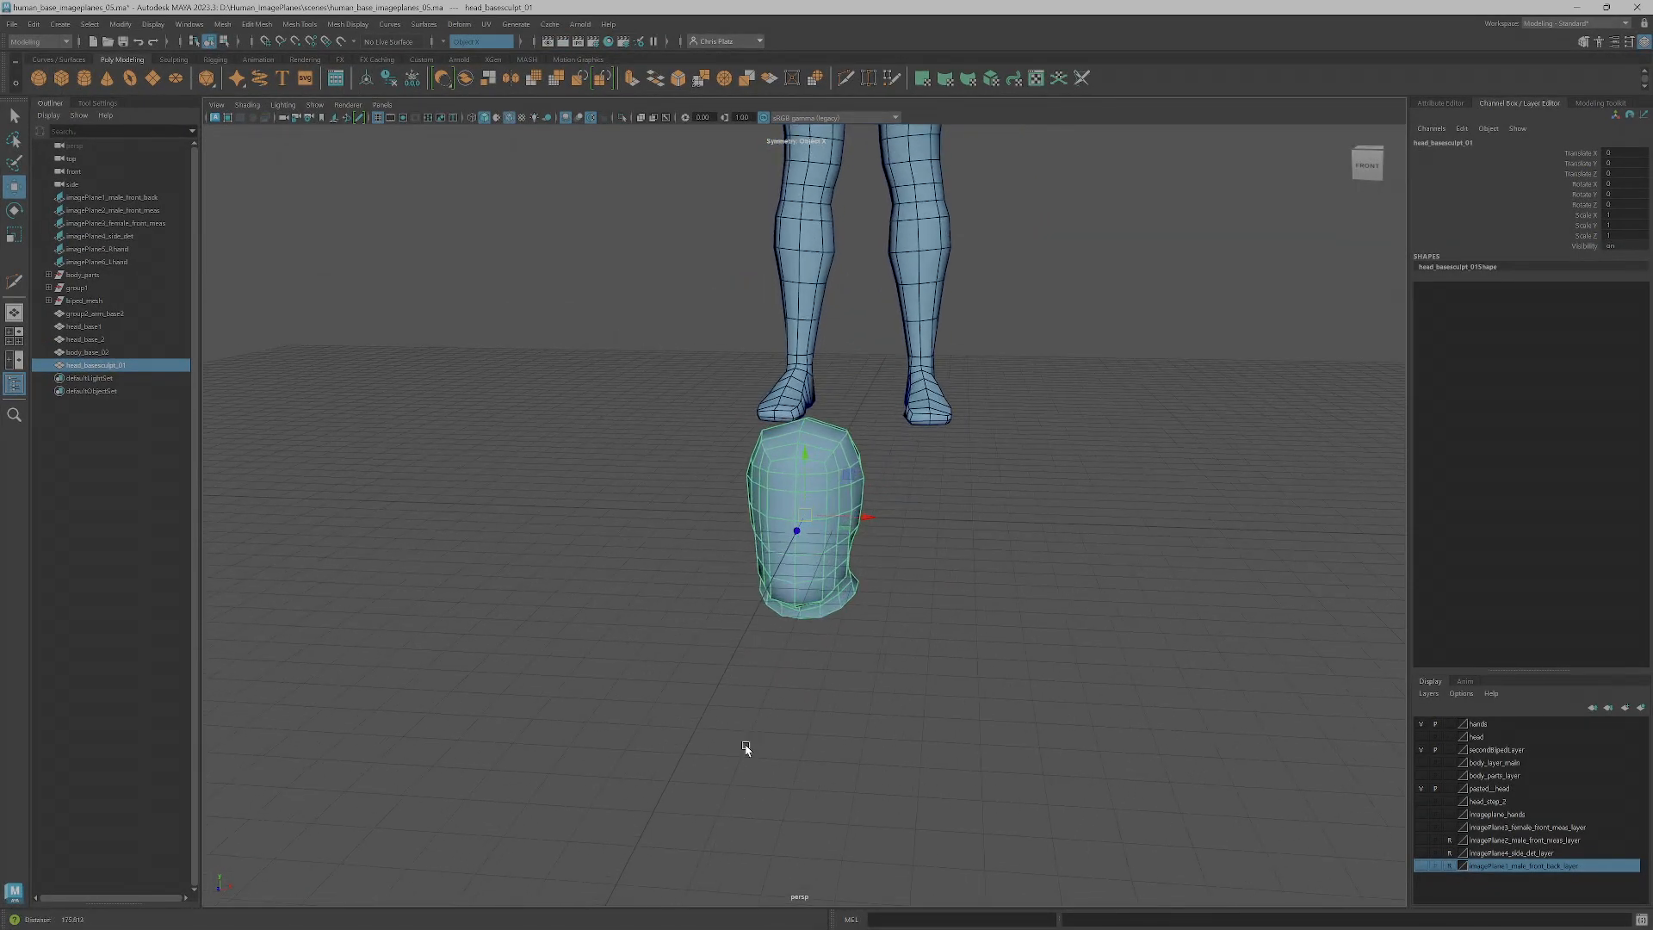
right_click_drag(693, 422, 642, 480, "alt")
left_click_drag(646, 478, 847, 473)
right_click_drag(659, 493, 637, 510, "alt")
left_click_drag(637, 510, 698, 528, "alt")
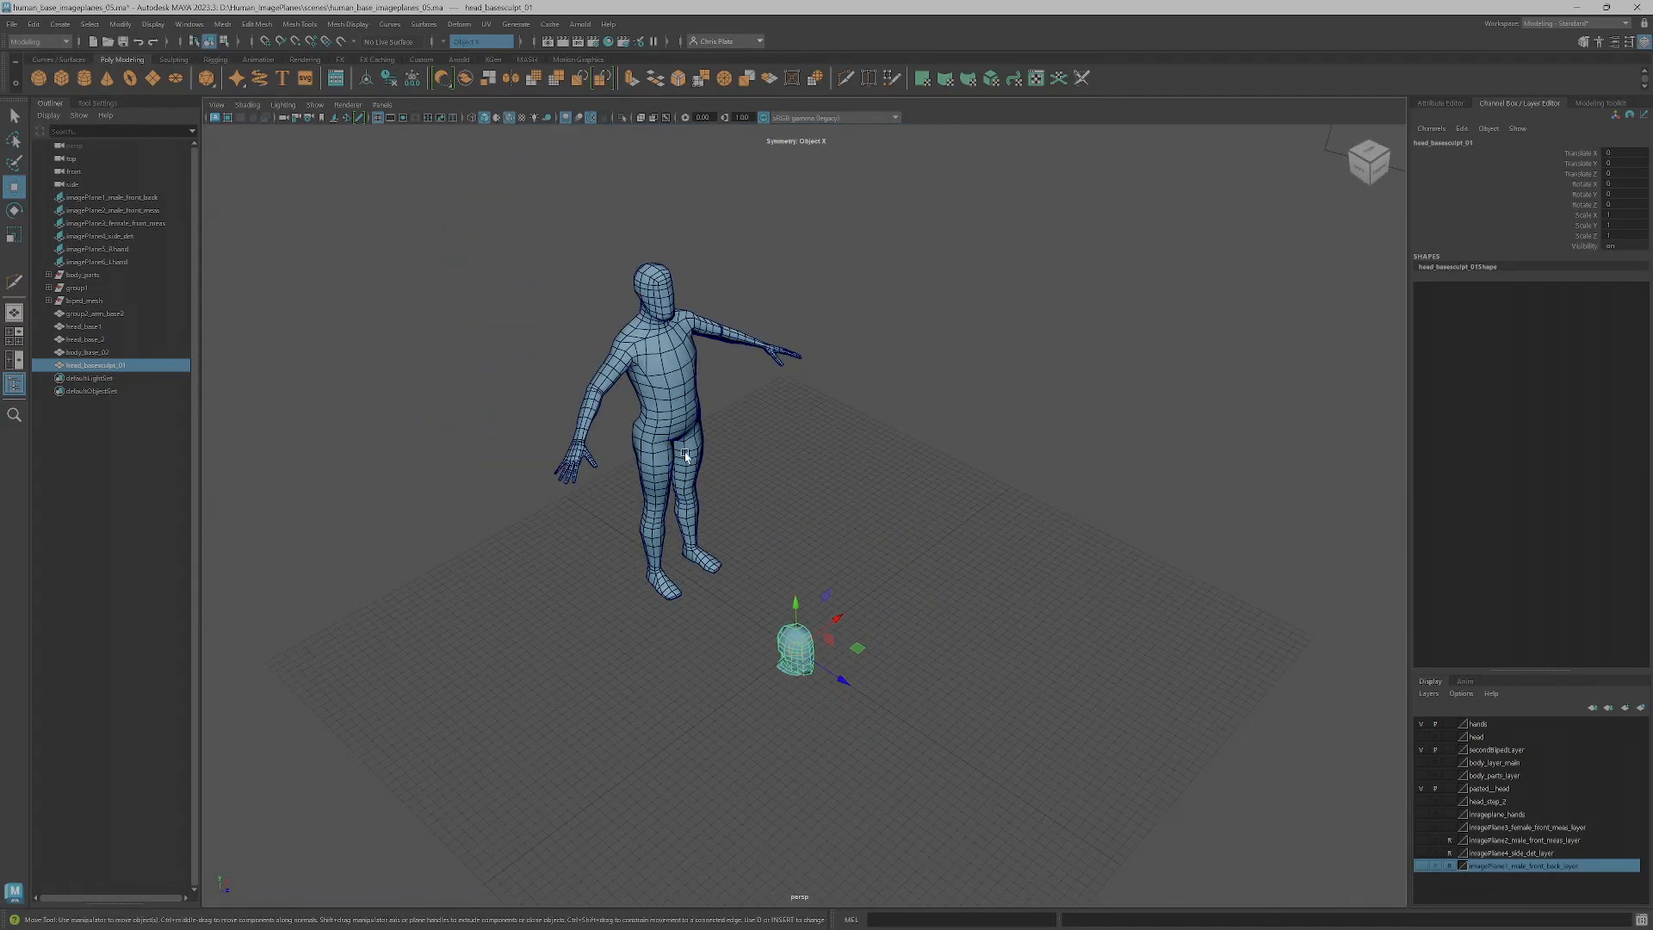
left_click(682, 451)
key("ctrl+d")
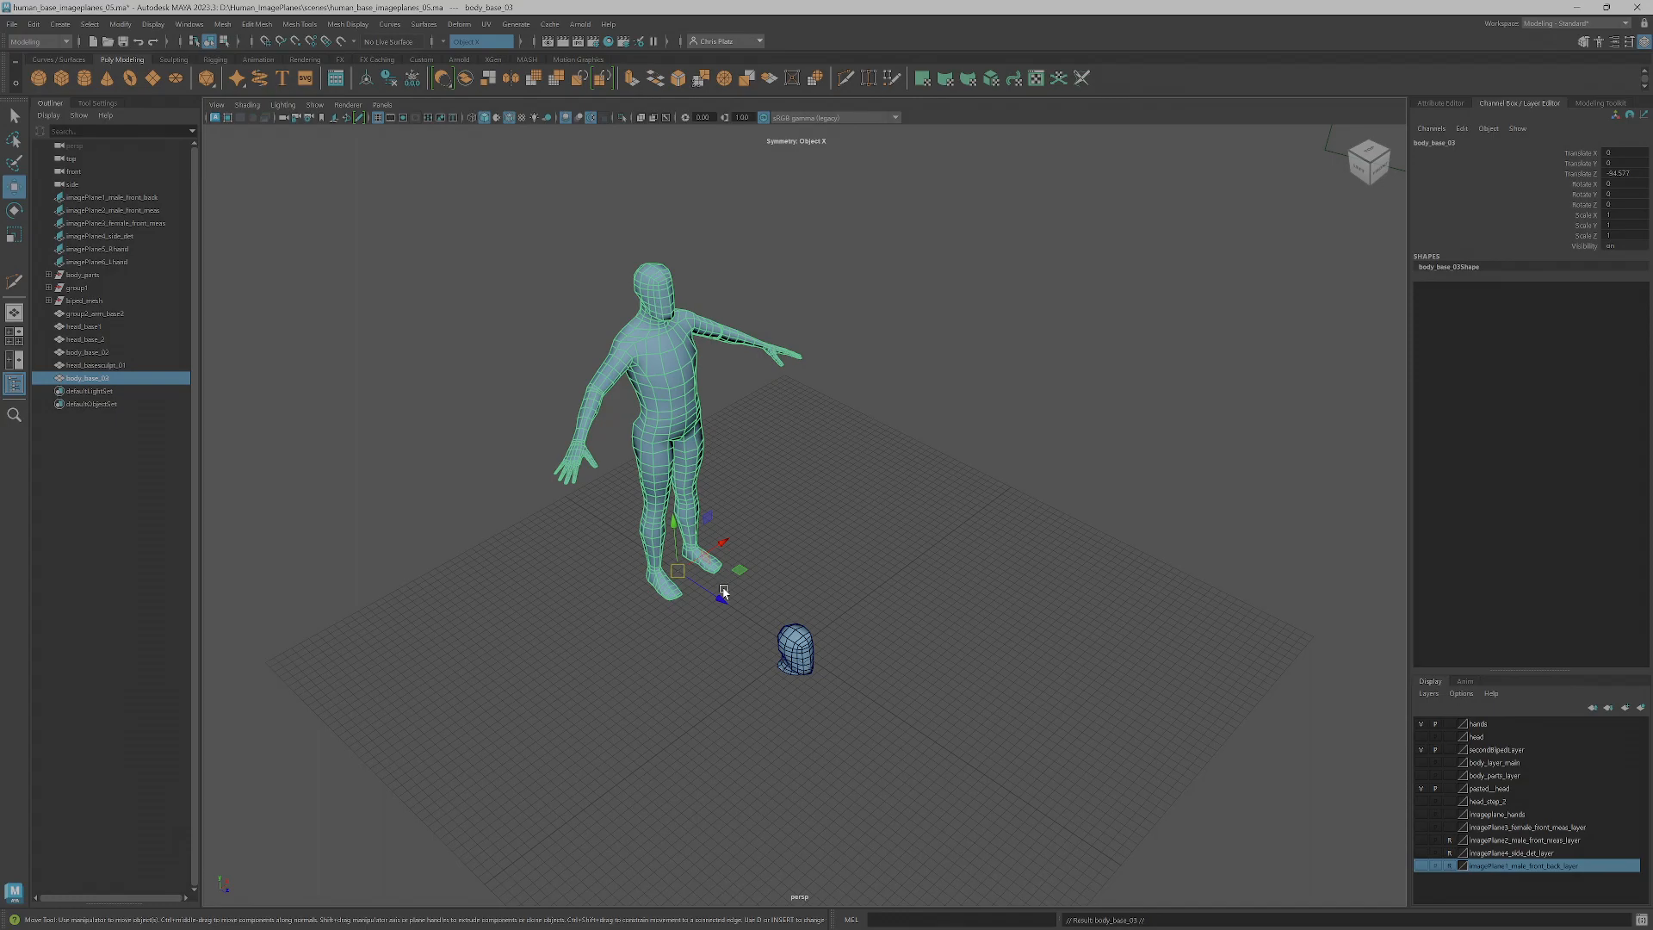
left_click_drag(721, 598, 680, 519)
left_click(782, 645)
left_click(680, 519)
left_click_drag(704, 592, 933, 604)
- Select the head and neck faces of the duplicated body and delete them
middle_click_drag(913, 594, 891, 693, "alt")
scroll(778, 361, "up", 3)
middle_click_drag(778, 362, 745, 567, "alt")
left_click_drag(745, 567, 731, 546, "alt")
scroll(730, 547, "down", 4)
middle_click_drag(731, 551, 782, 496, "alt")
scroll(782, 496, "up", 3)
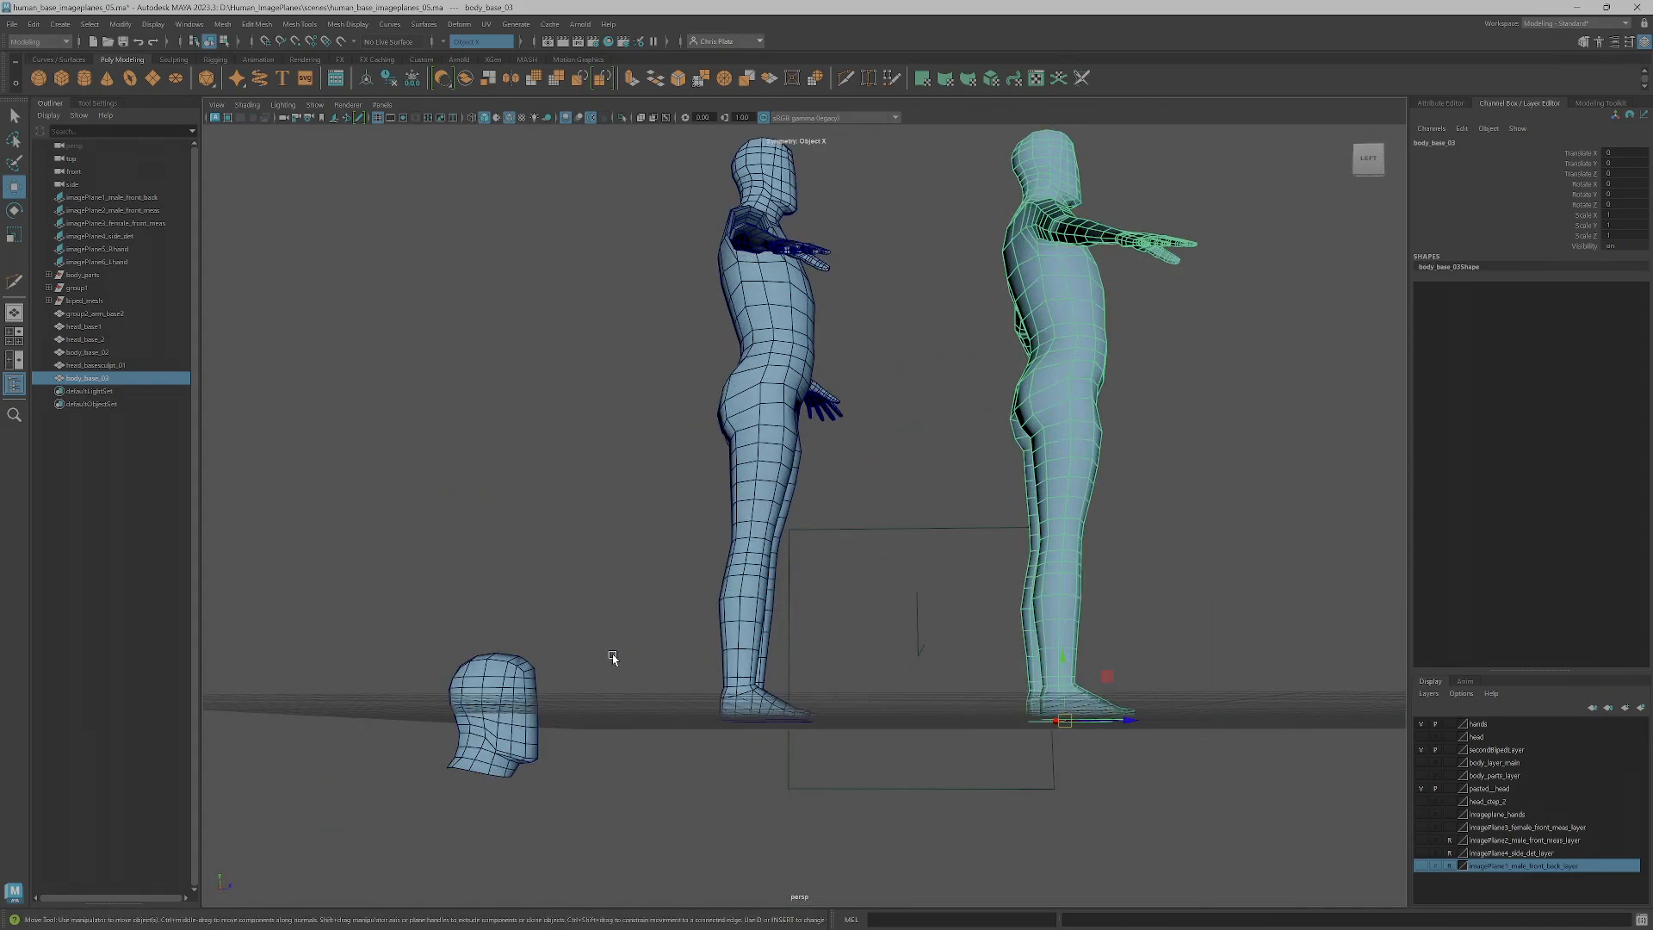
middle_click_drag(990, 508, 823, 774, "alt")
left_click_drag(904, 575, 876, 547, "alt")
scroll(885, 560, "up", 3)
right_click_drag(849, 540, 850, 555)
left_click_drag(733, 415, 842, 571)
key("Delete")
key("Delete")
key("Delete")
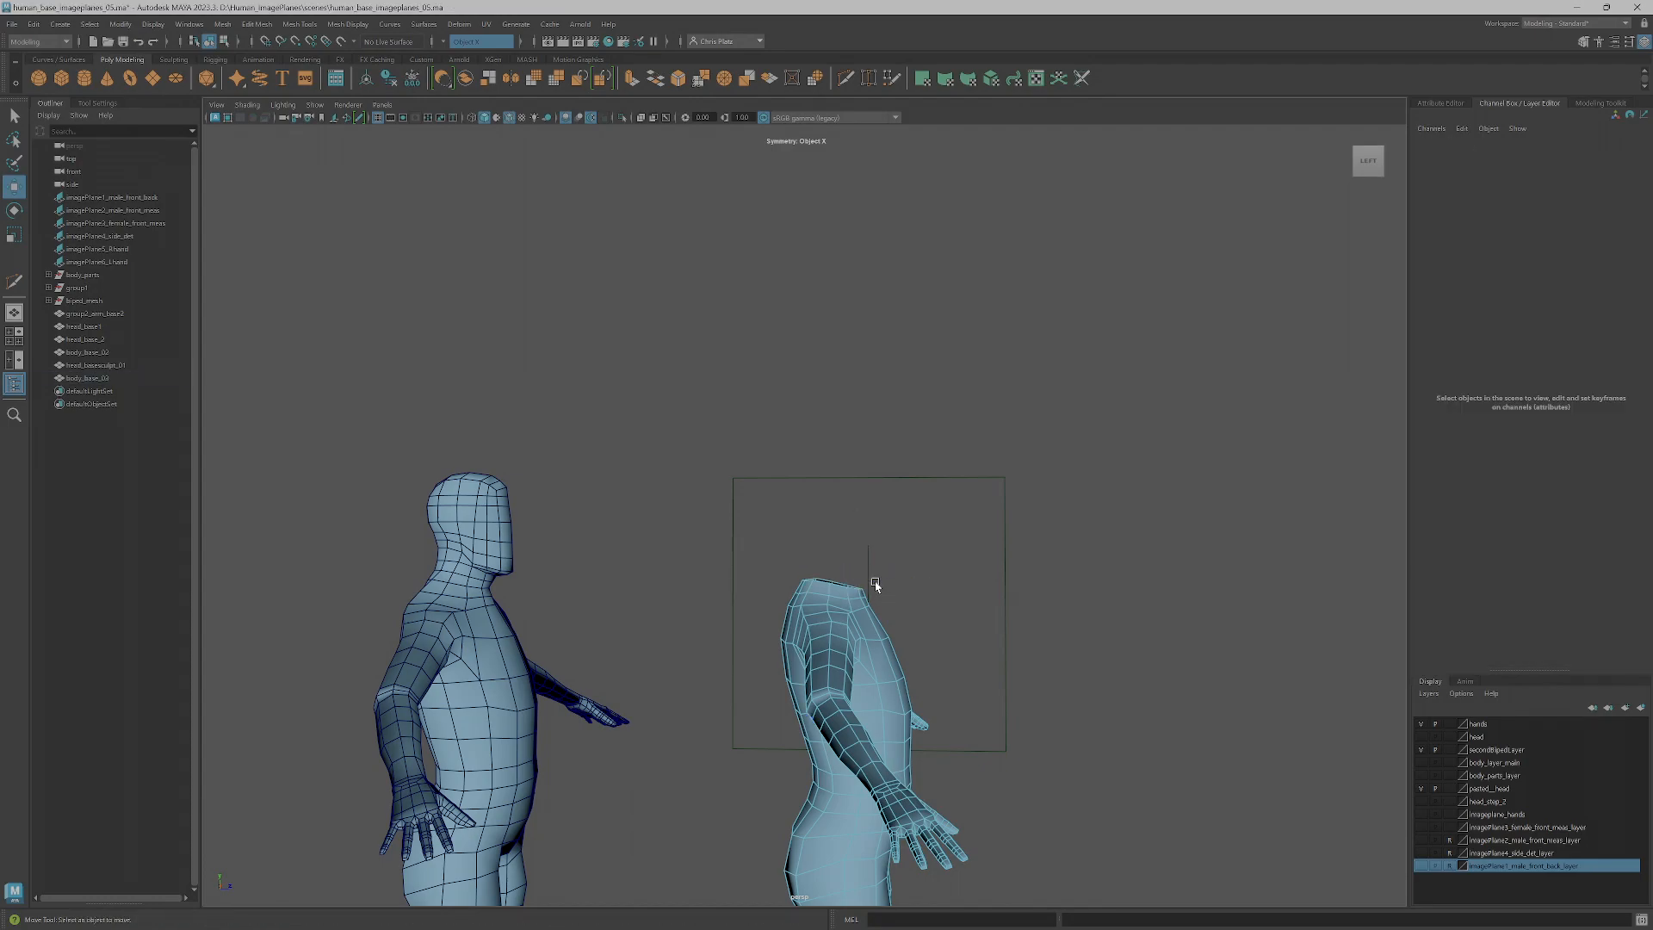
- Save the scene and continue past the student version notice
left_click_drag(983, 617, 993, 462, "alt")
middle_click_drag(993, 462, 1002, 437, "alt")
key("ctrl+s")
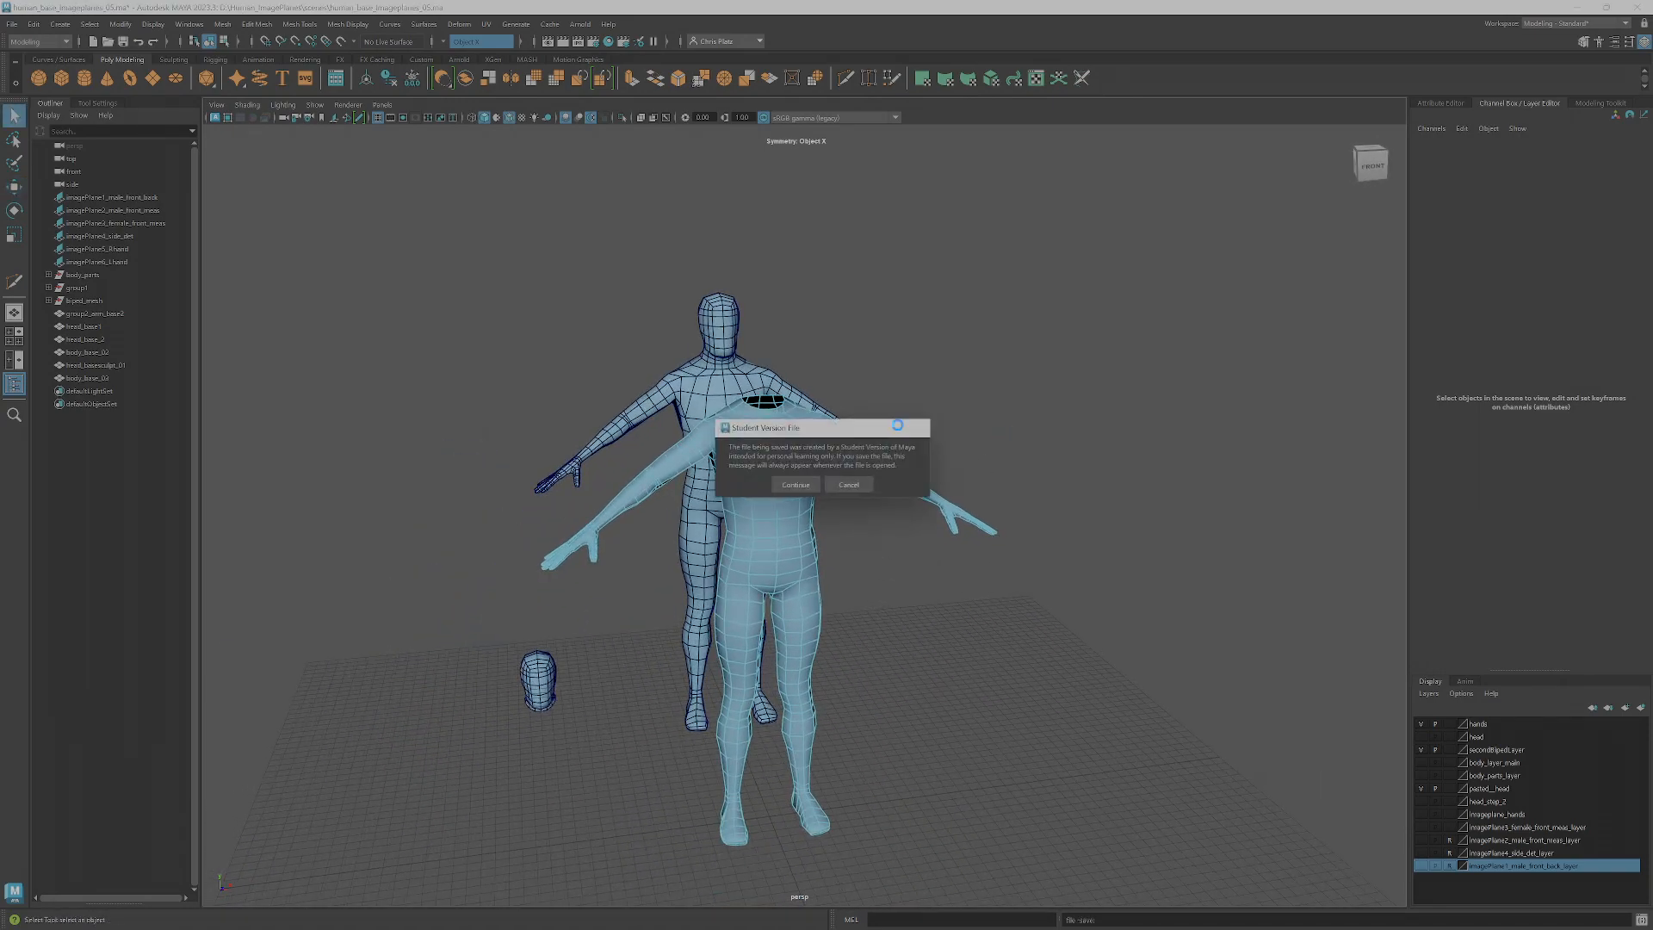
left_click(795, 483)
- Import the devilhead_01 OBJ file into the scene
left_click(12, 25)
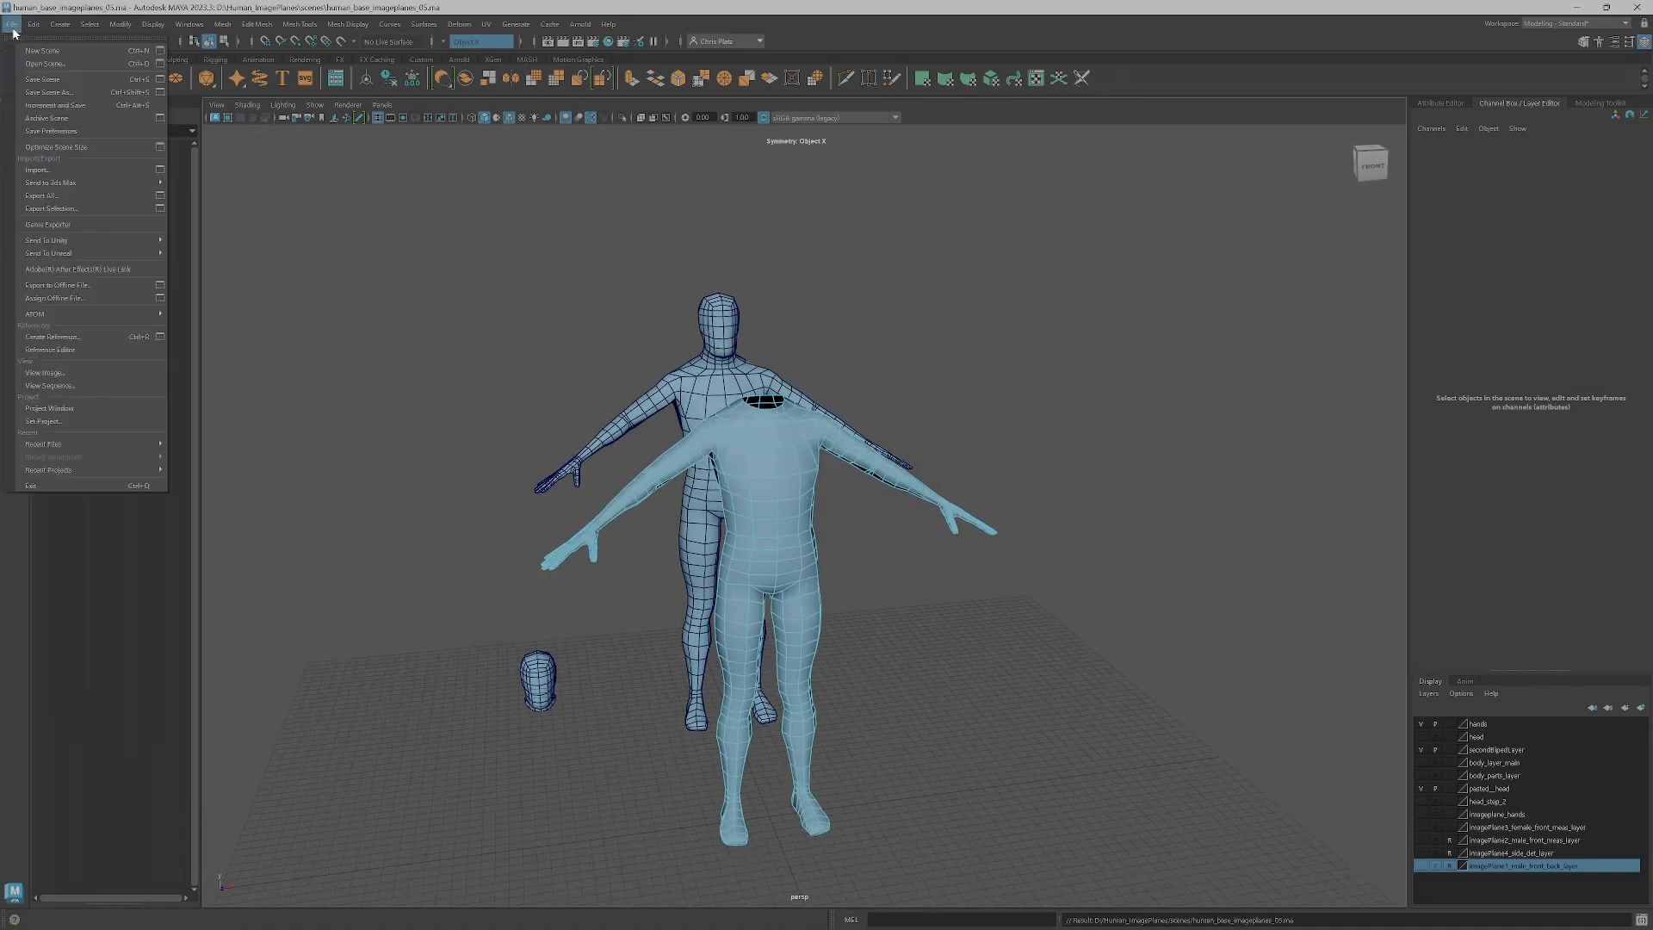
left_click(55, 174)
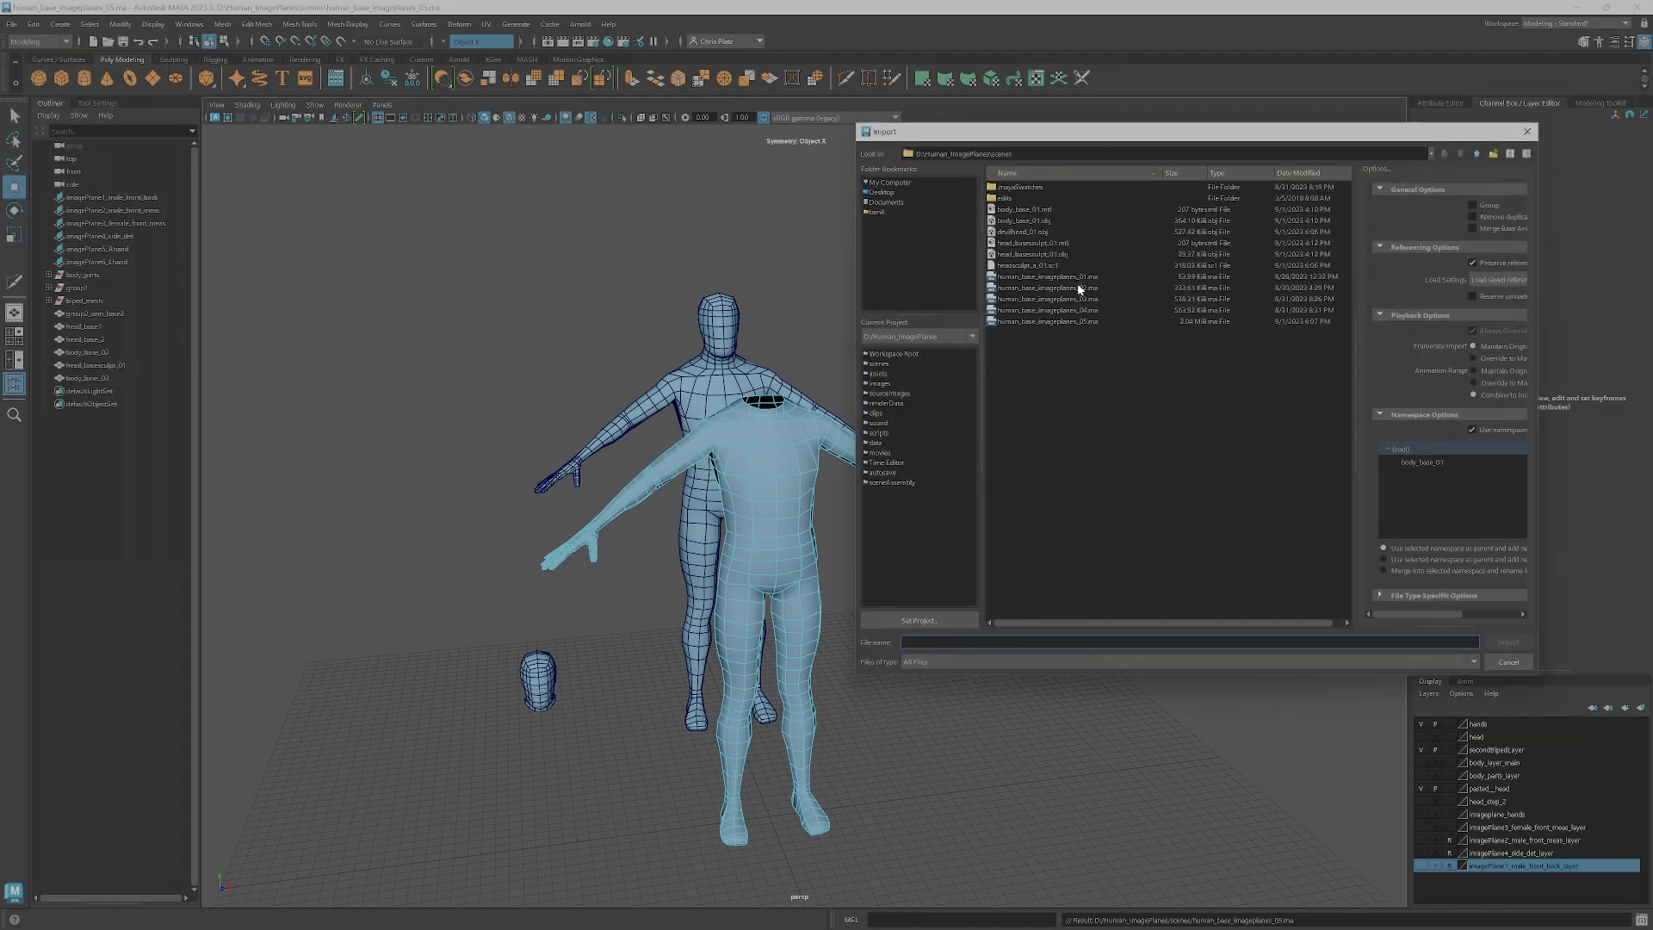
left_click(1041, 233)
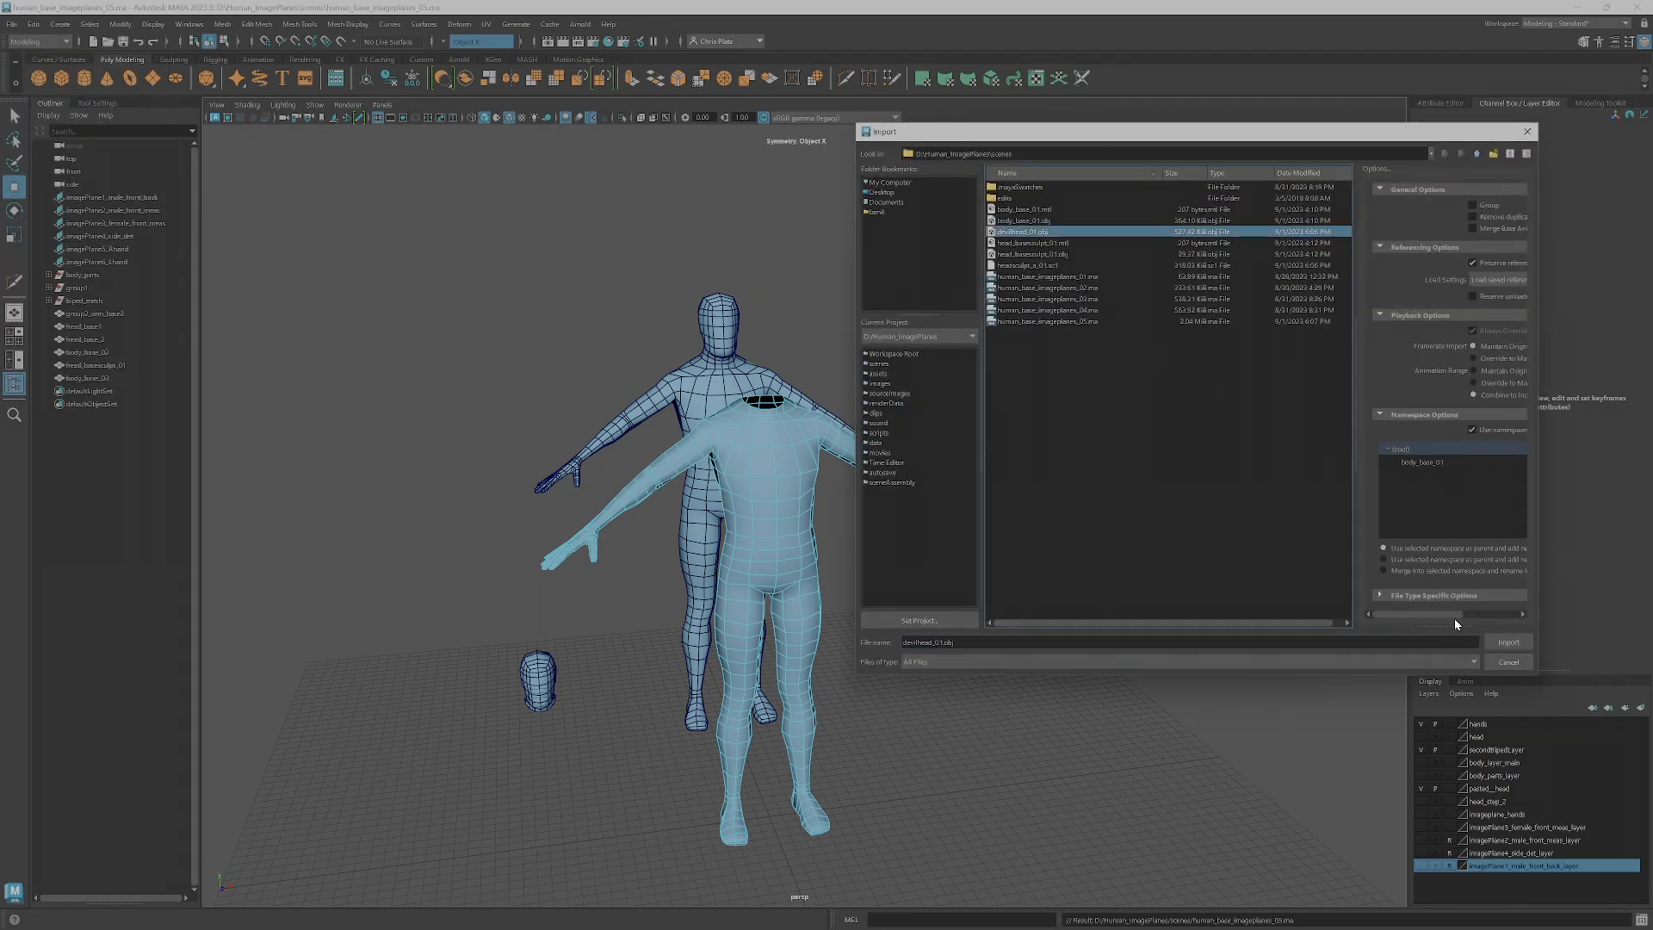
left_click(1527, 648)
left_click_drag(1067, 590, 816, 771, "alt")
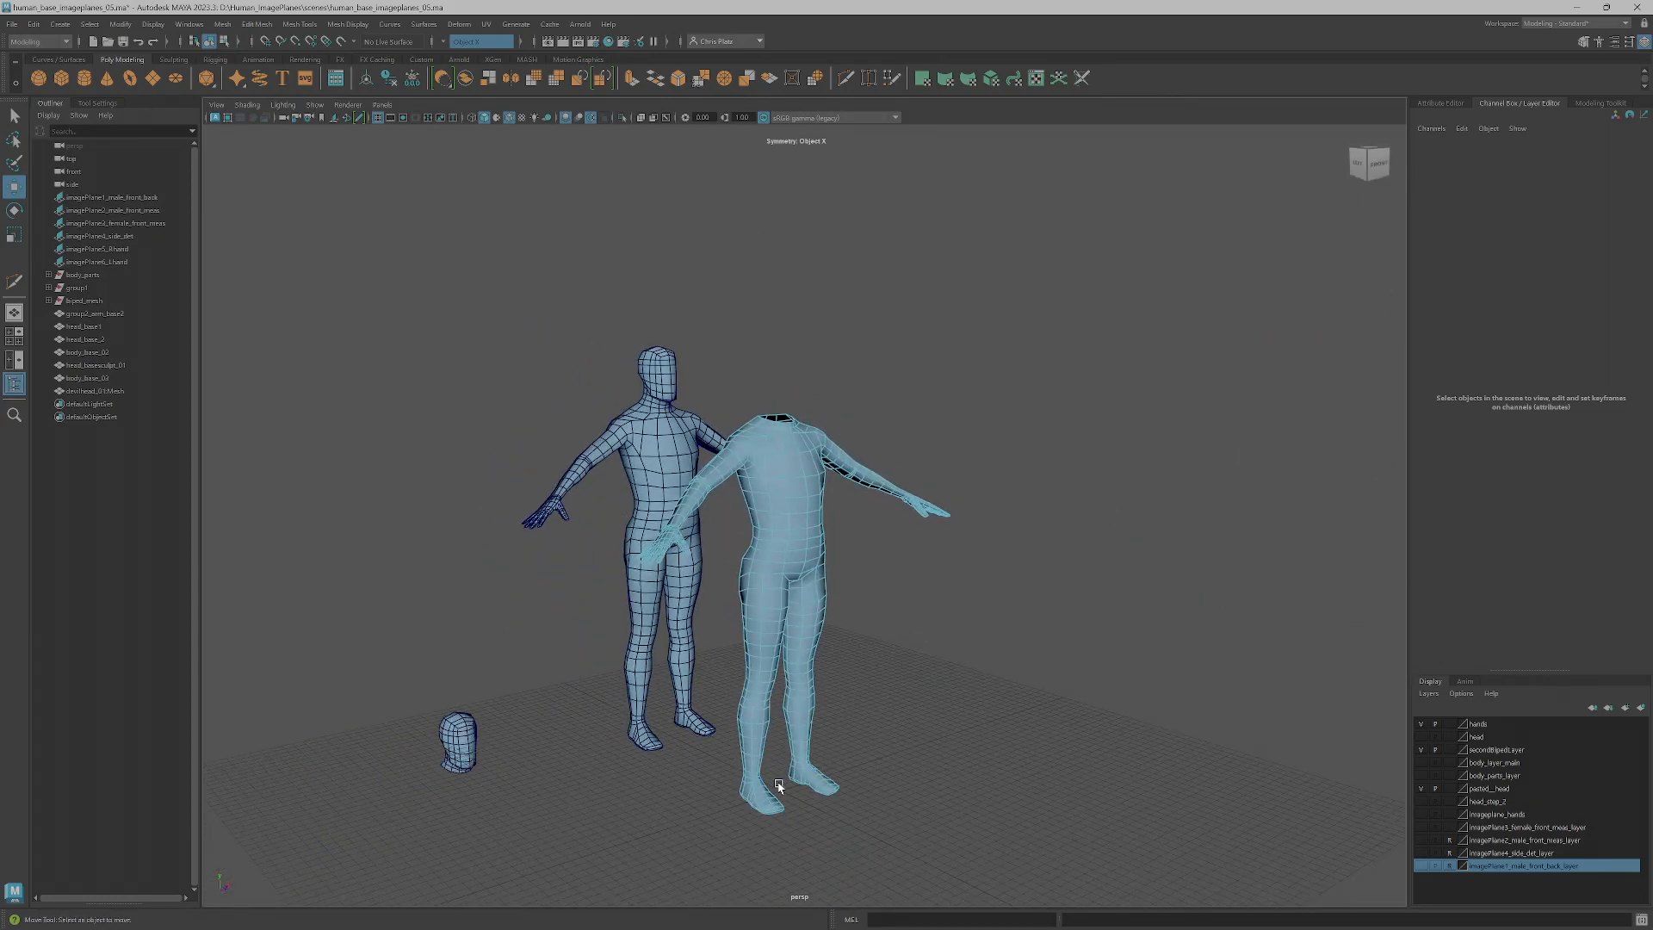
- Select the tiny imported head mesh between the front body's feet and raise it to the open neck
left_click(789, 801)
right_click_drag(780, 568, 788, 622)
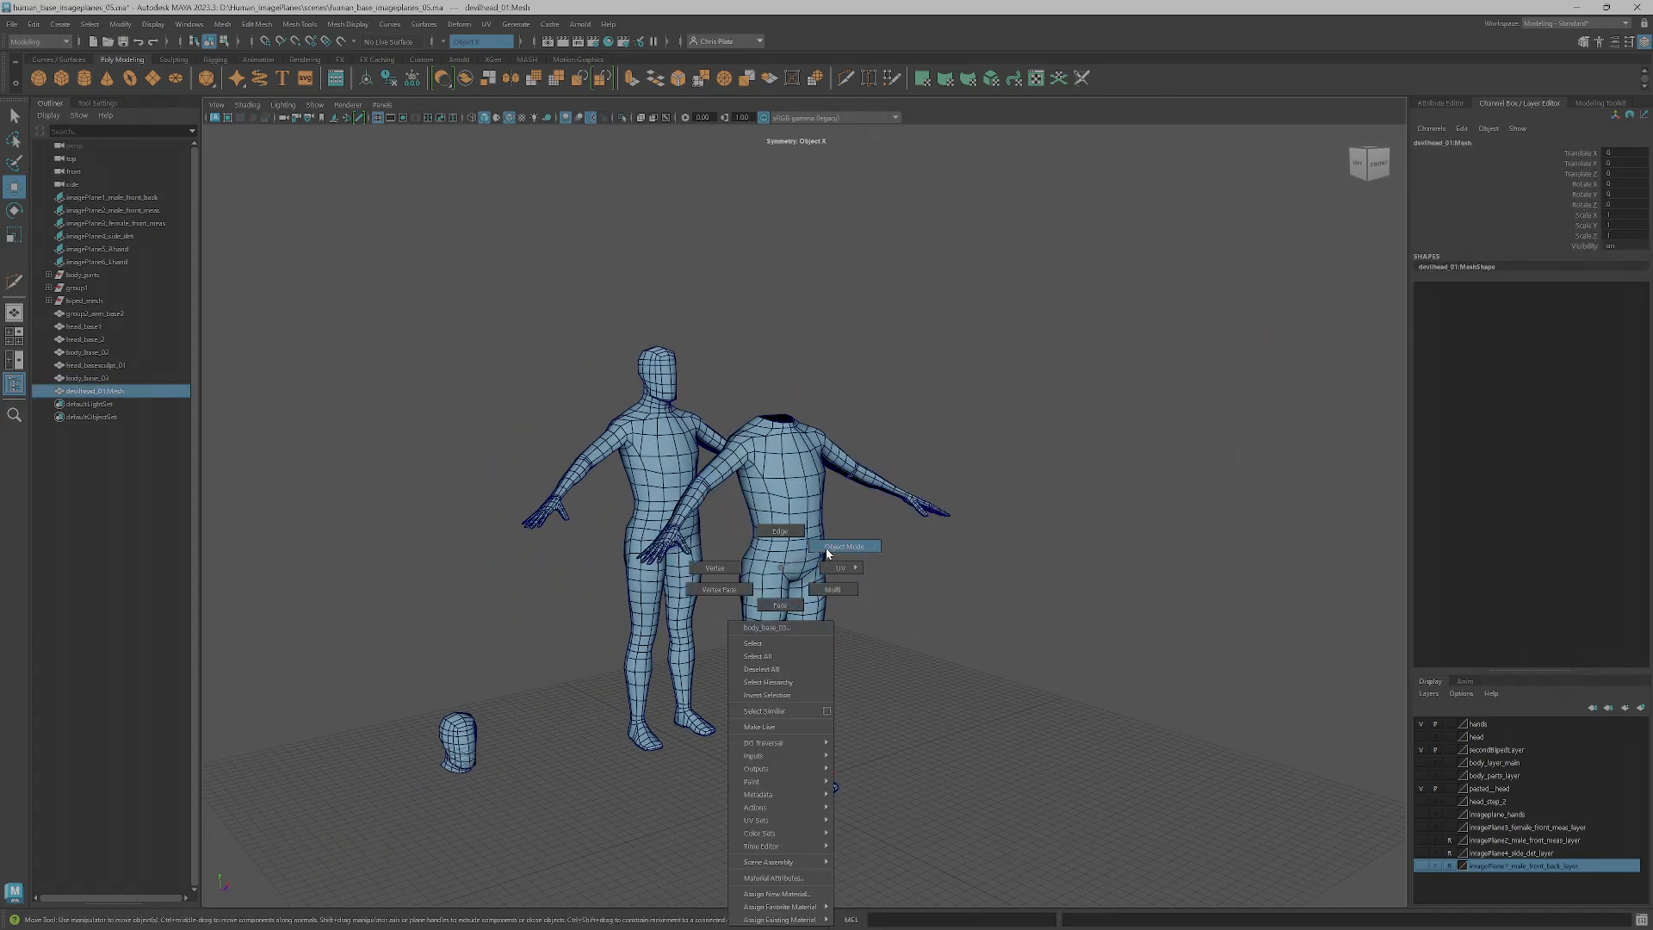
right_click_drag(826, 551, 826, 551)
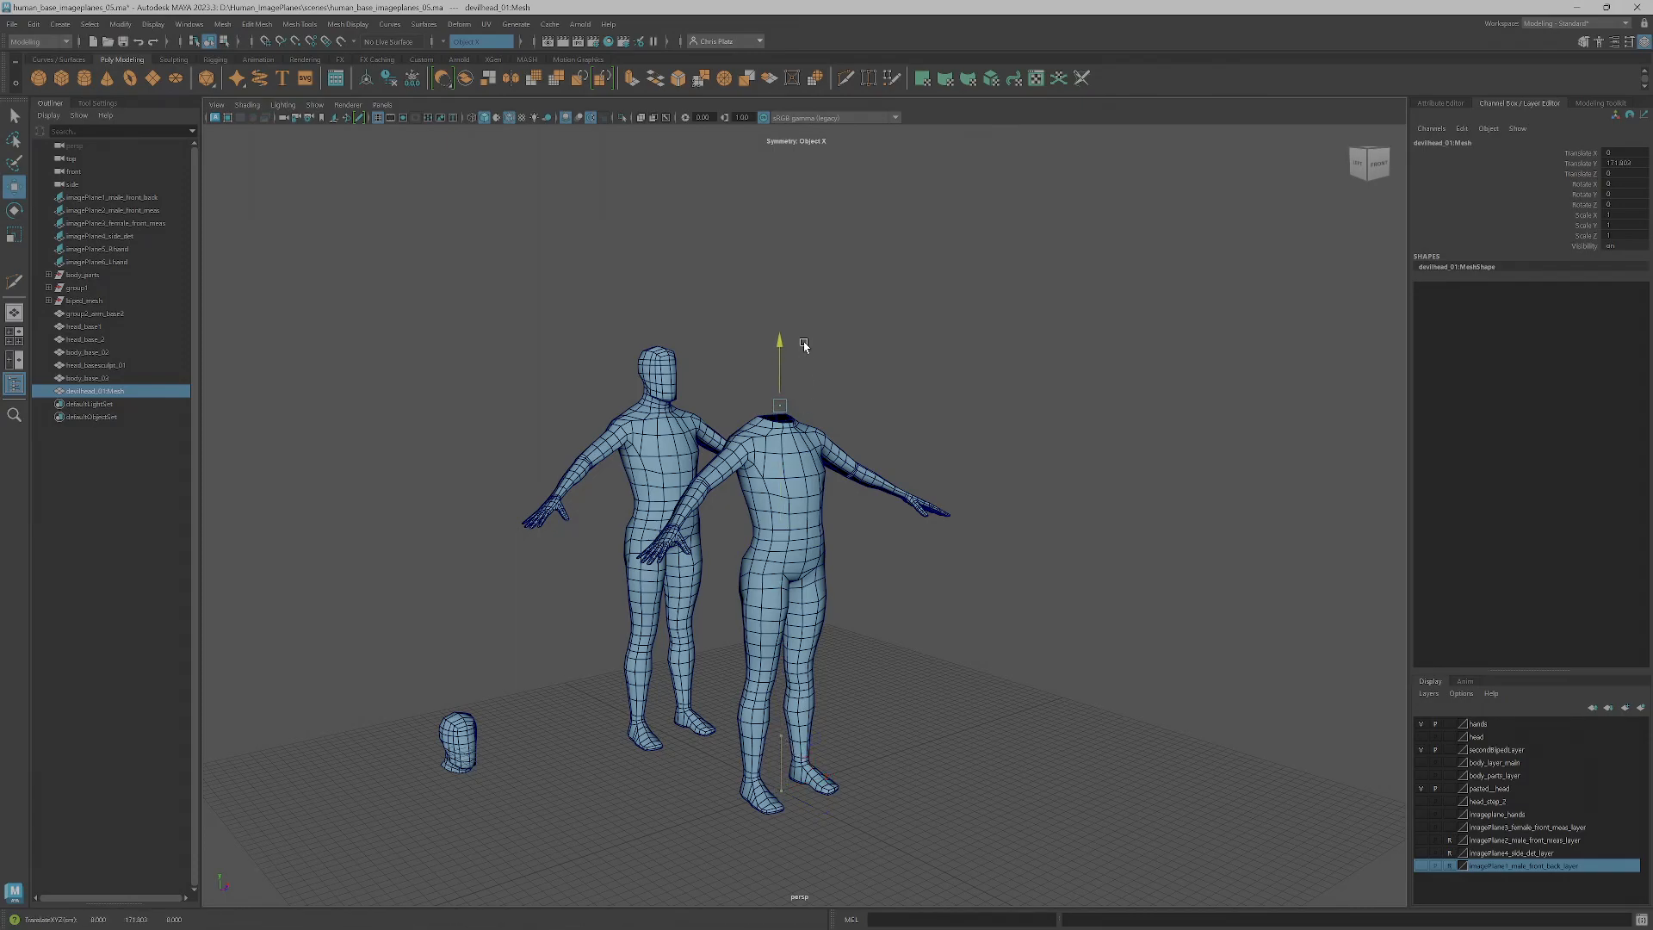
key("f")
scroll(861, 396, "down", 6)
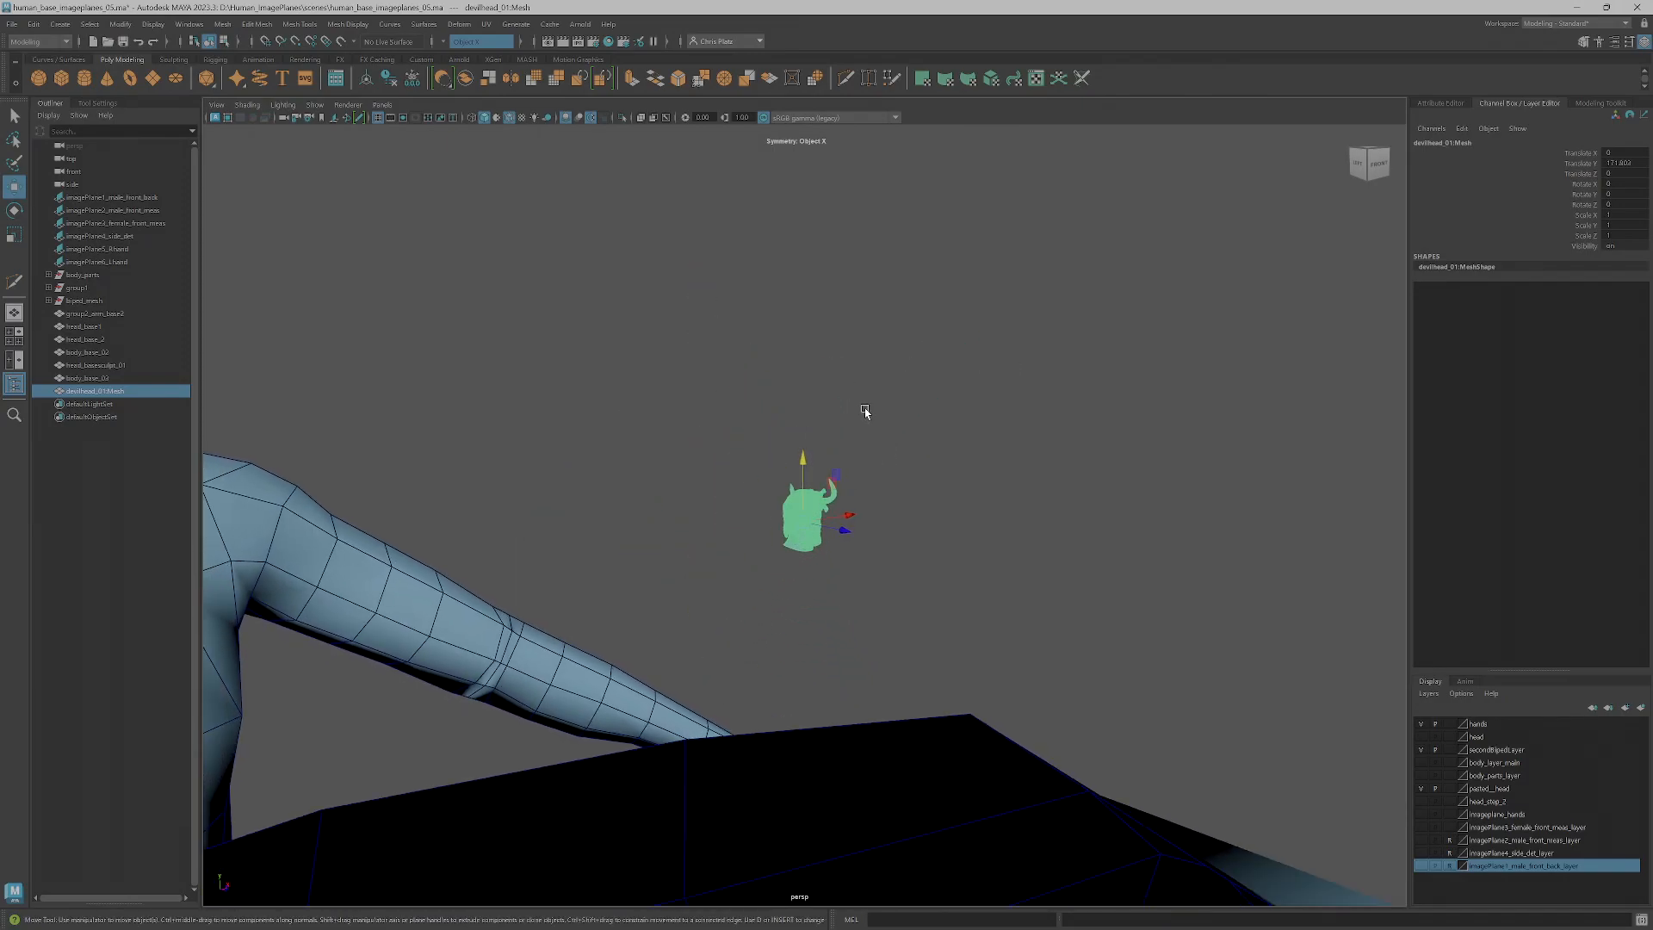
scroll(865, 416, "down", 5)
- Scale the horned head up uniformly until its size suits the headless body
key("r")
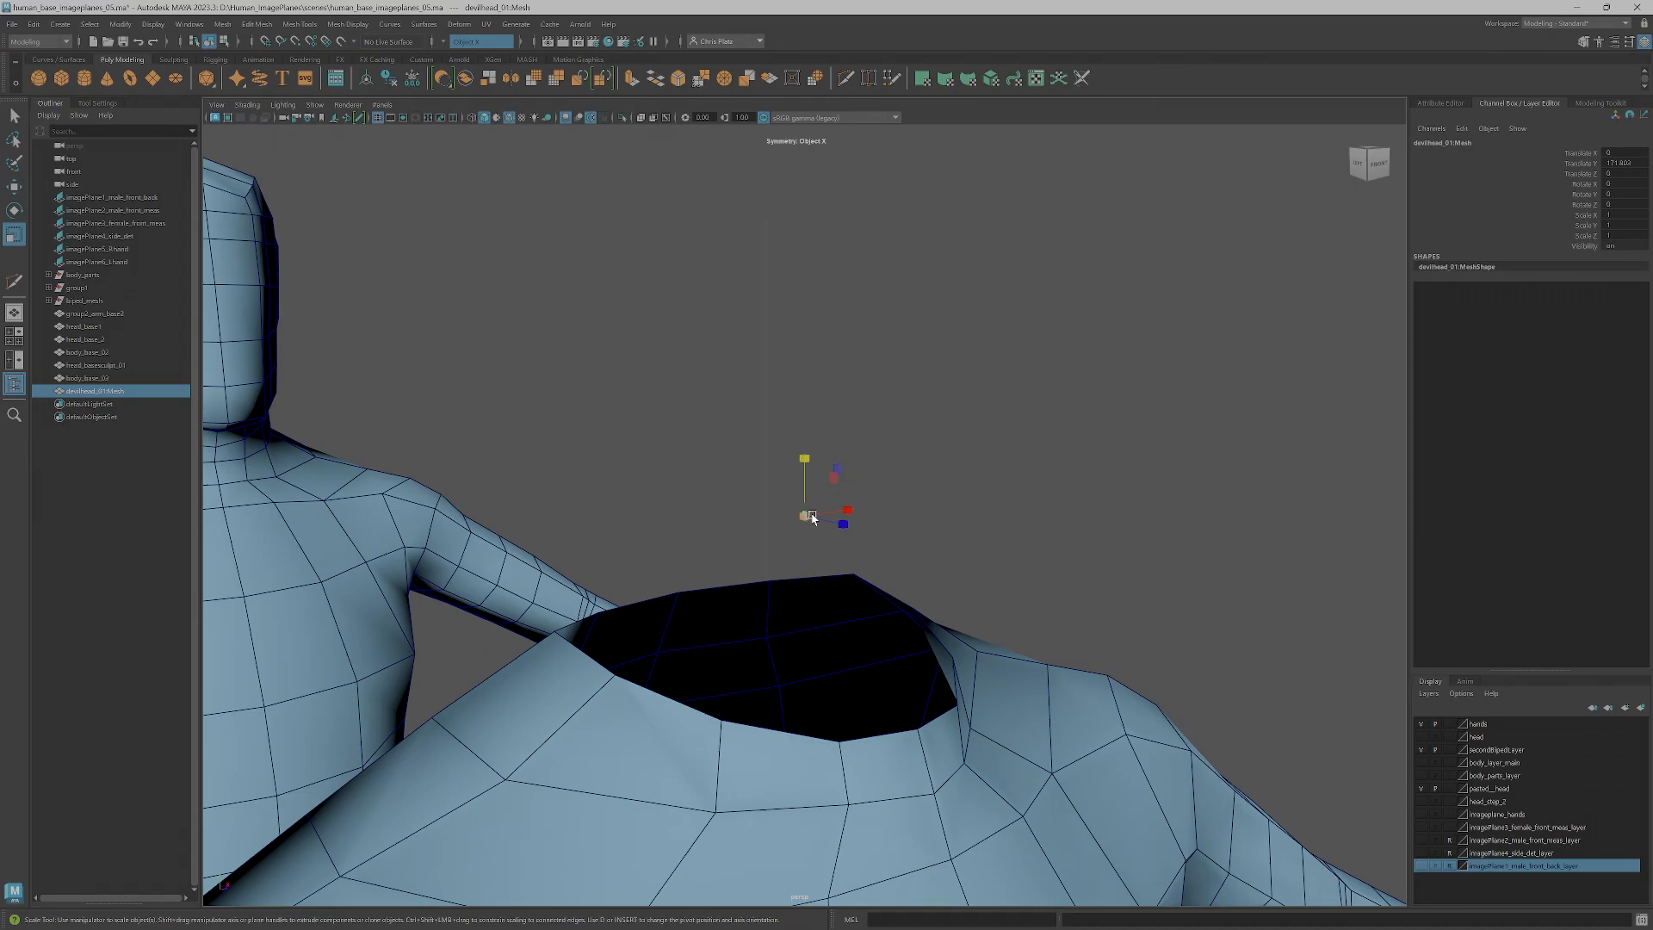
left_click_drag(809, 514, 1180, 368)
scroll(1008, 490, "down", 4)
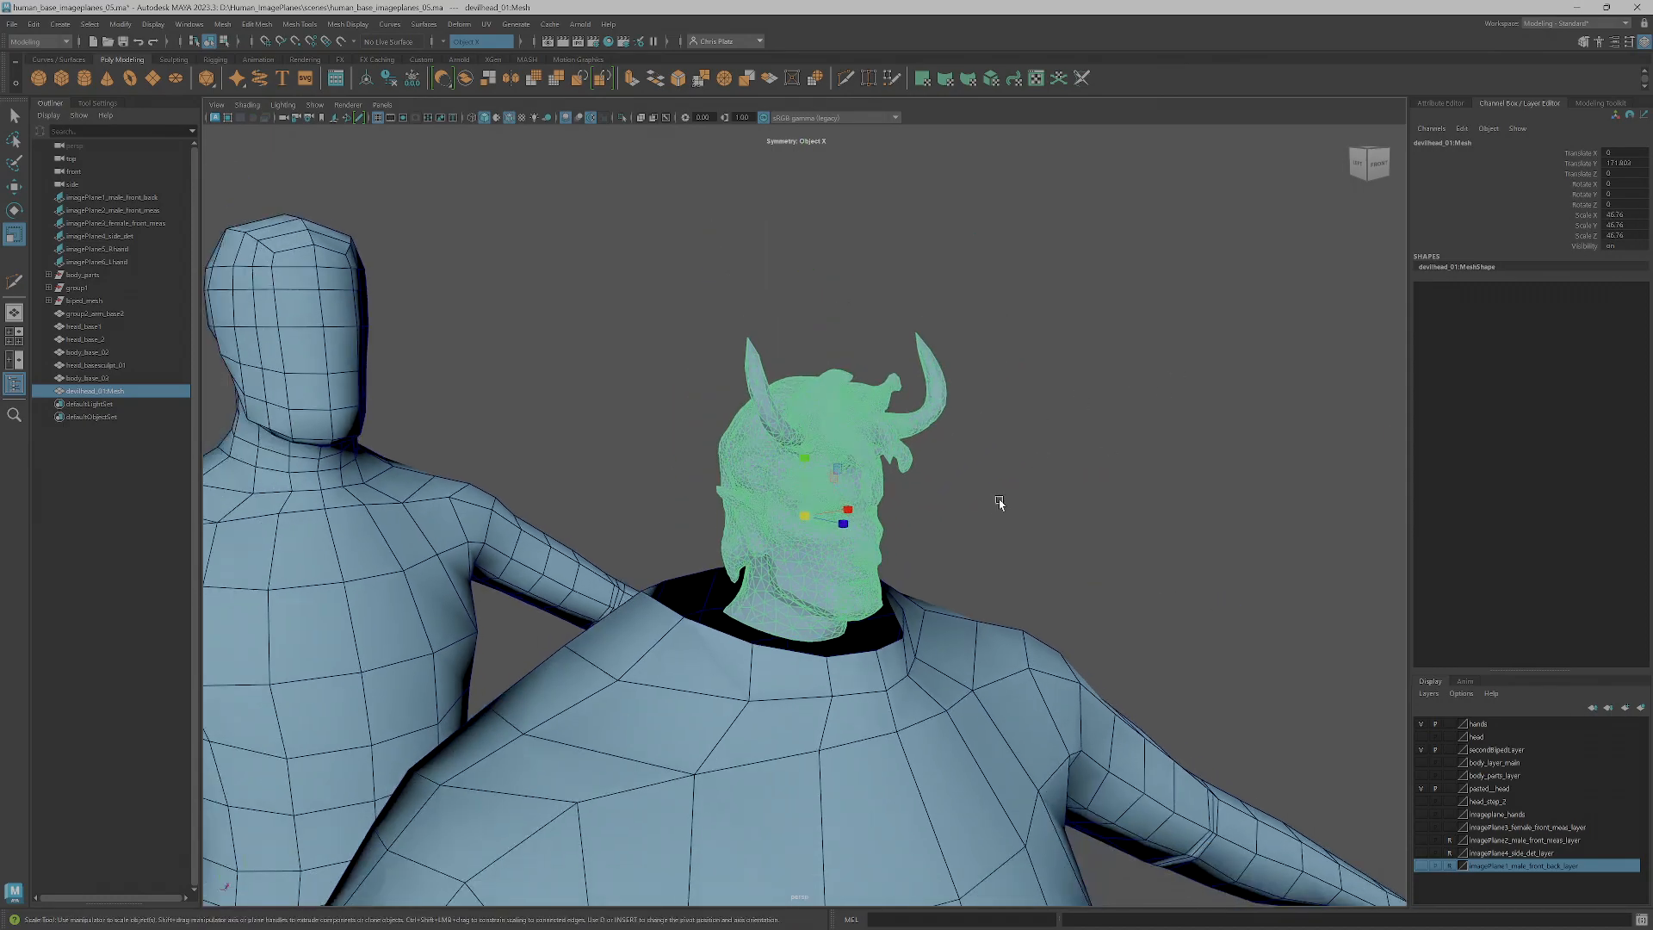
left_click_drag(811, 518, 973, 465)
- Raise the horned head above the neck opening and reduce its uniform scale slightly
key("w")
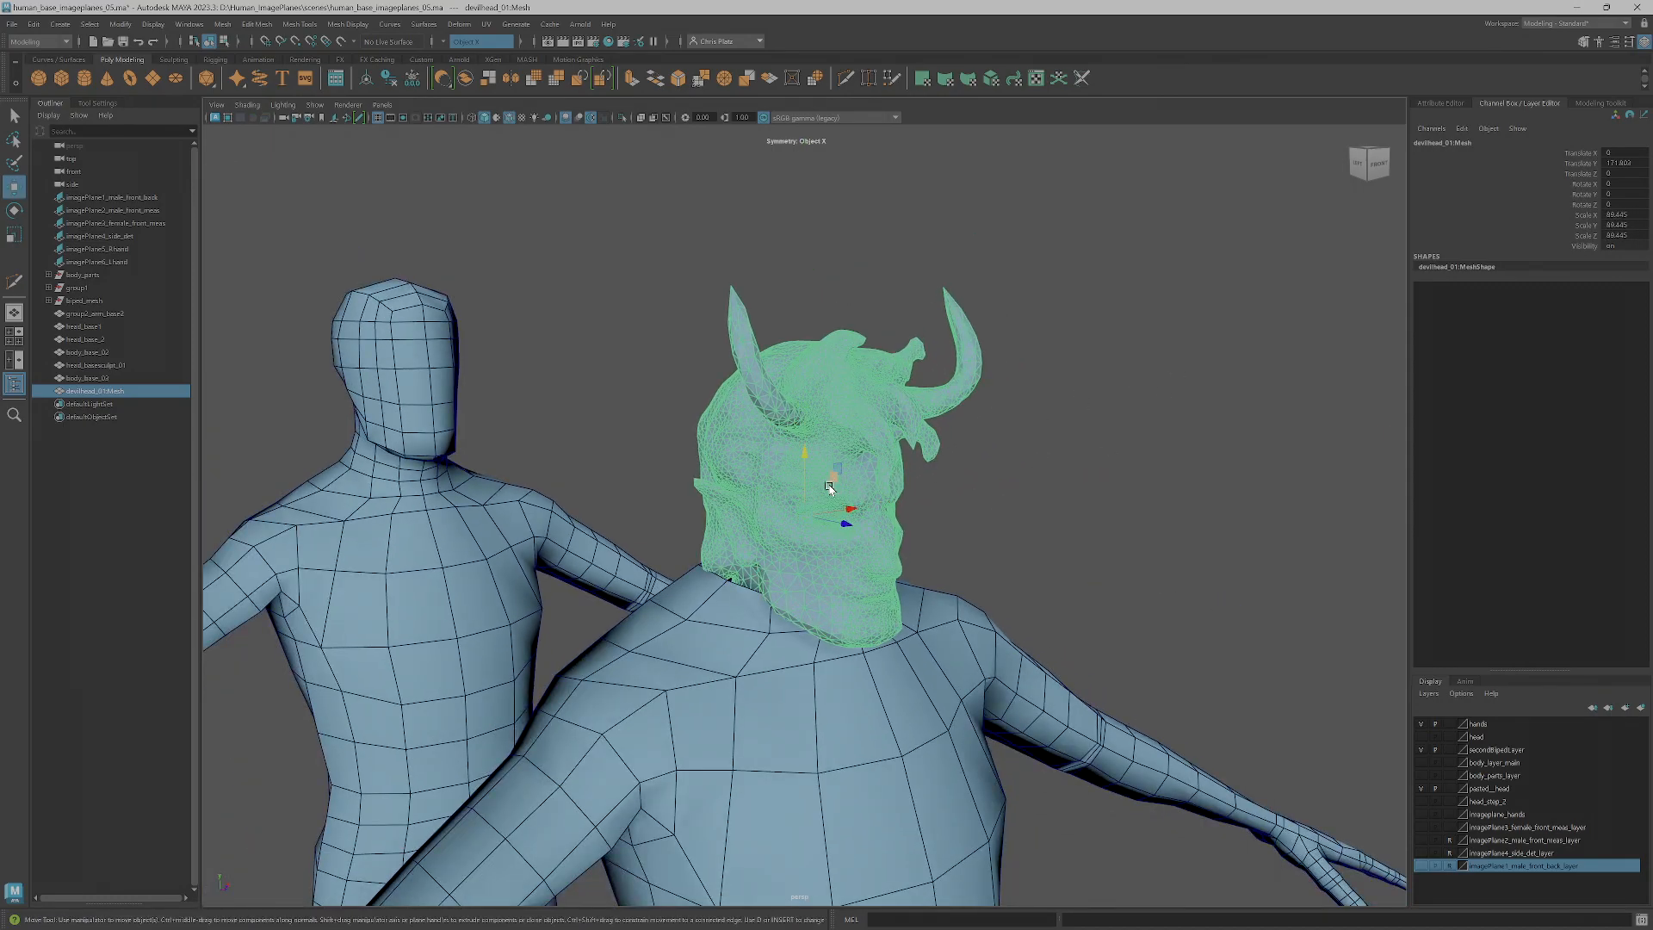
left_click_drag(805, 461, 813, 387)
key("r")
left_click_drag(807, 444, 817, 442)
key("w")
- Shift the horned head slightly forward and up onto the neck opening, and fine-tune its uniform scale
left_click_drag(1015, 516, 1080, 513, "alt")
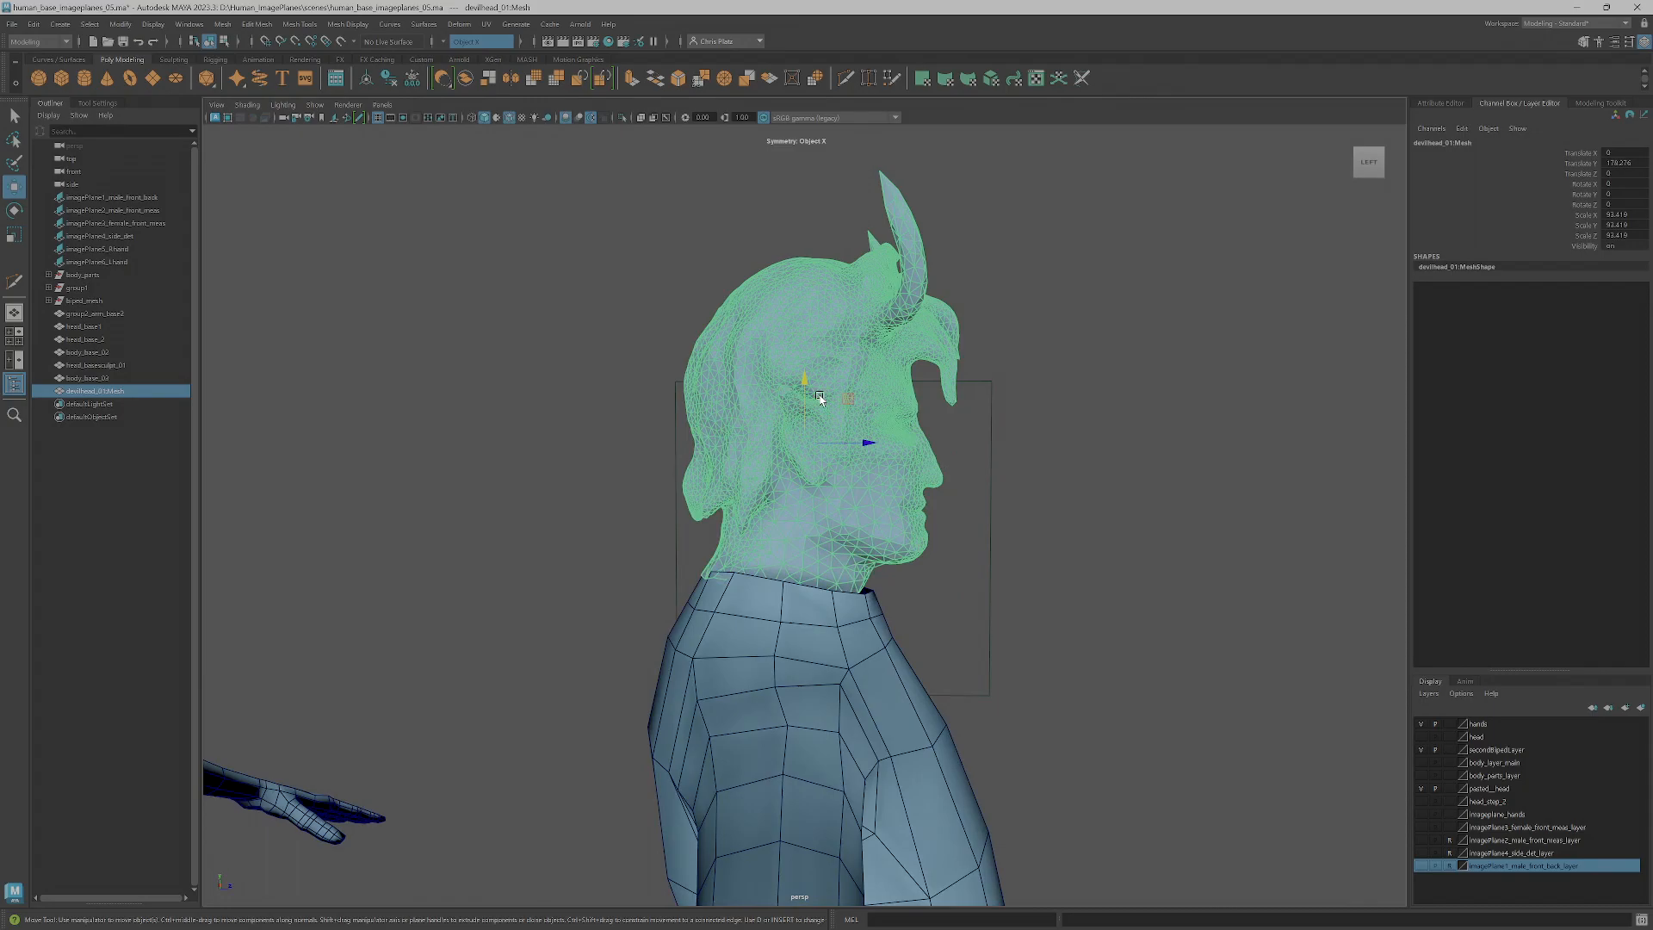
mouse_move(848, 400)
left_mouse_down()
mouse_move(868, 383)
mouse_move(862, 396)
left_mouse_up()
left_click_drag(1079, 504, 976, 500, "alt")
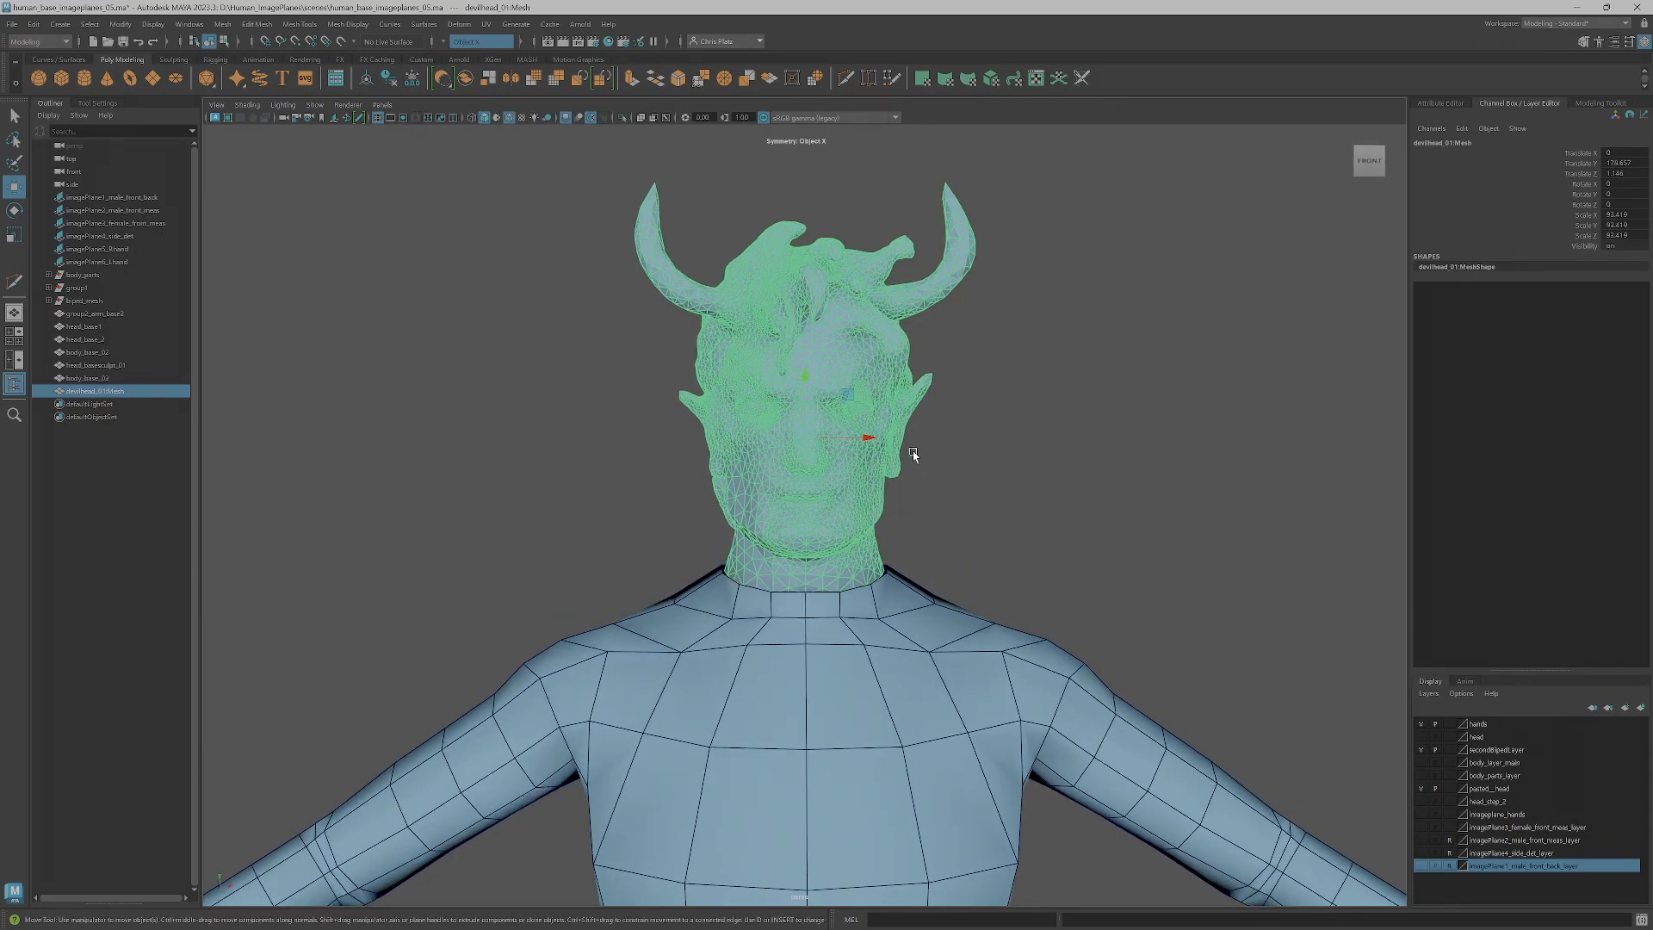
left_click_drag(807, 437, 930, 586)
- Examine the seam between the head's neck and the body's neck opening from the back, side and front
right_click_drag(930, 587, 1015, 603, "alt")
left_click_drag(869, 663, 827, 675, "alt")
middle_click_drag(826, 675, 943, 359, "alt")
left_click_drag(943, 359, 942, 464, "alt")
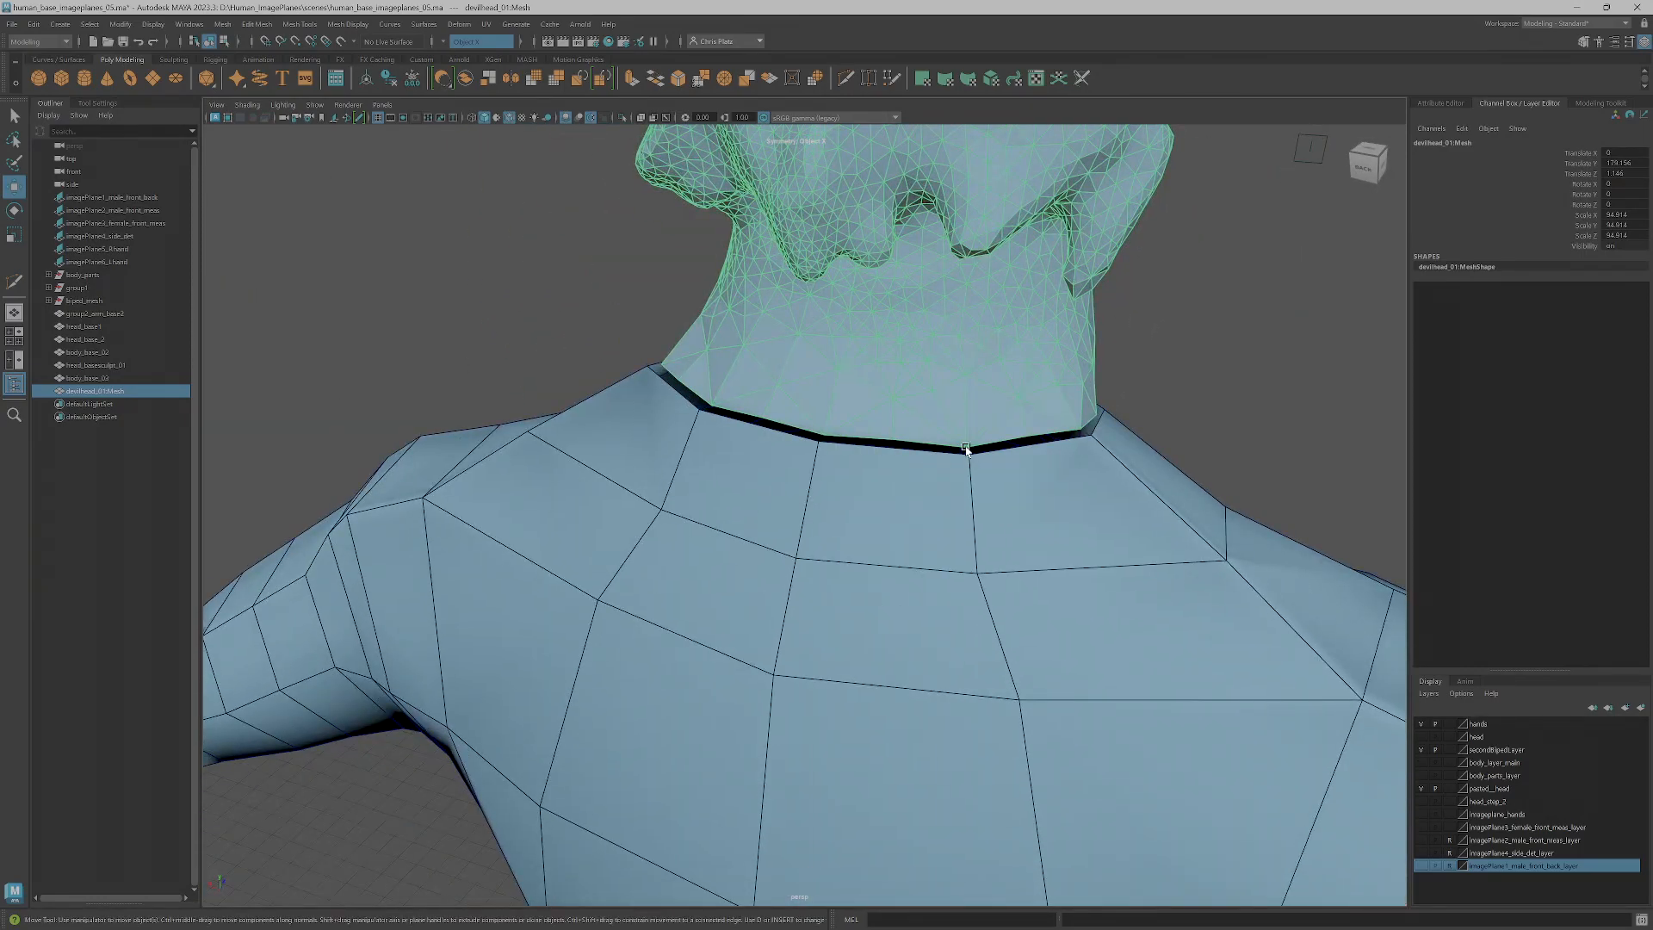
left_click_drag(695, 402, 895, 436, "alt")
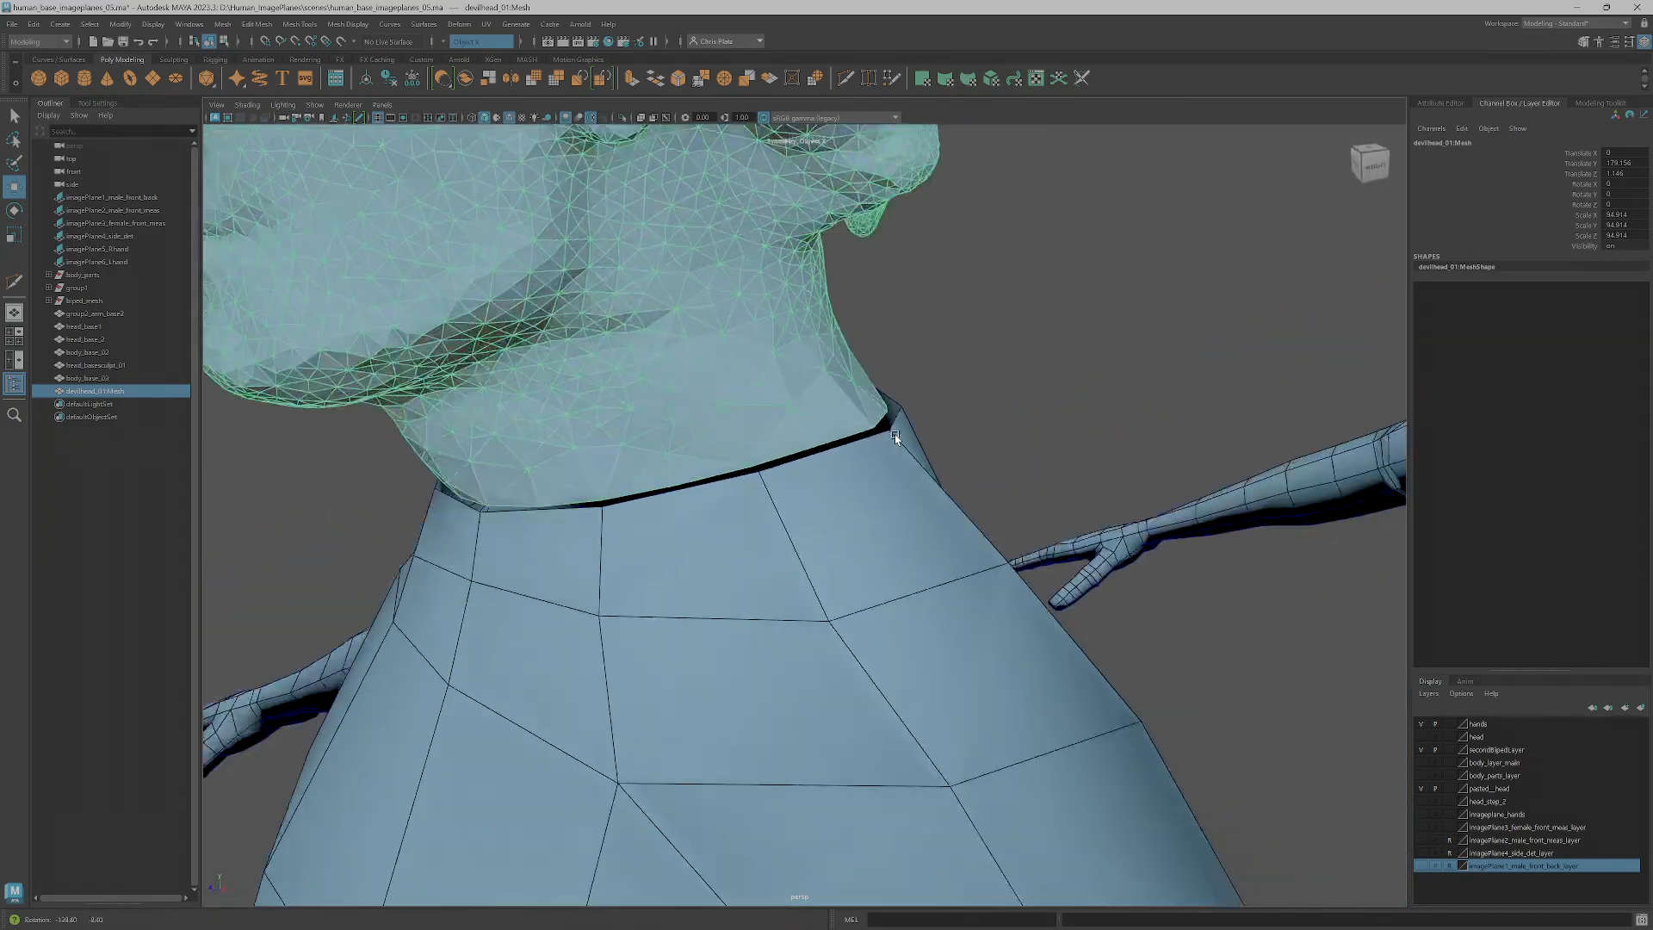
scroll(590, 427, "down", 6)
left_click_drag(747, 431, 947, 365, "alt")
right_click_drag(898, 361, 973, 346)
scroll(1102, 357, "down", 3)
left_click(1096, 370)
left_click_drag(1096, 370, 1040, 416, "alt")
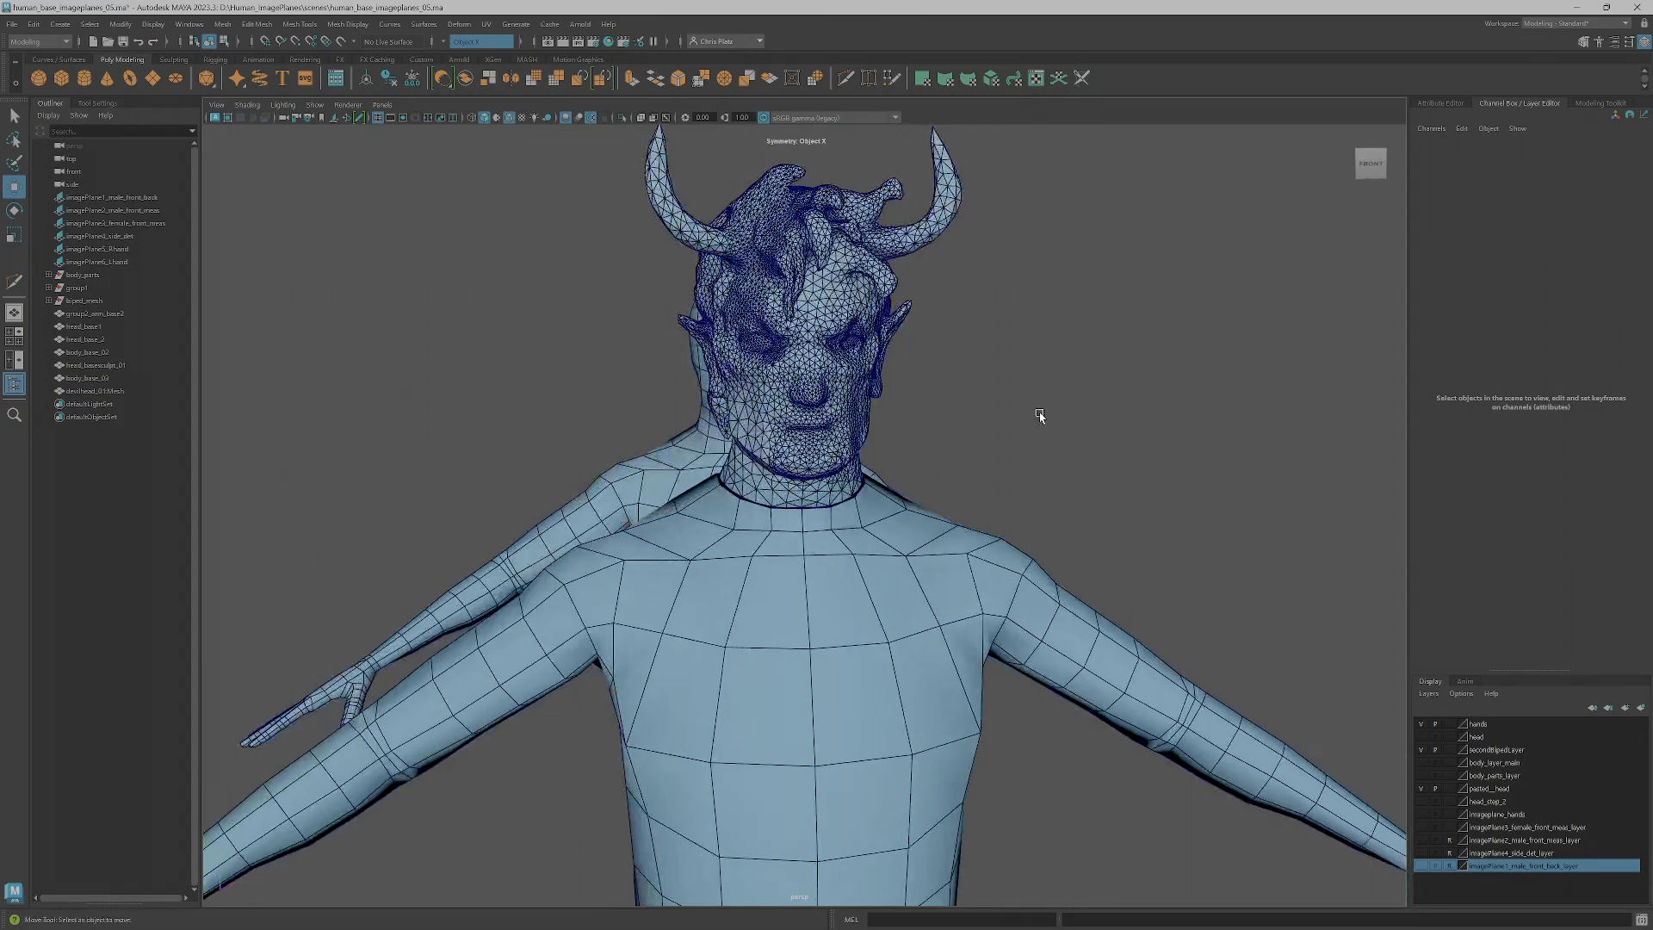
- Turn off the wireframe overlay on shaded models and select the horned head
left_click(248, 105)
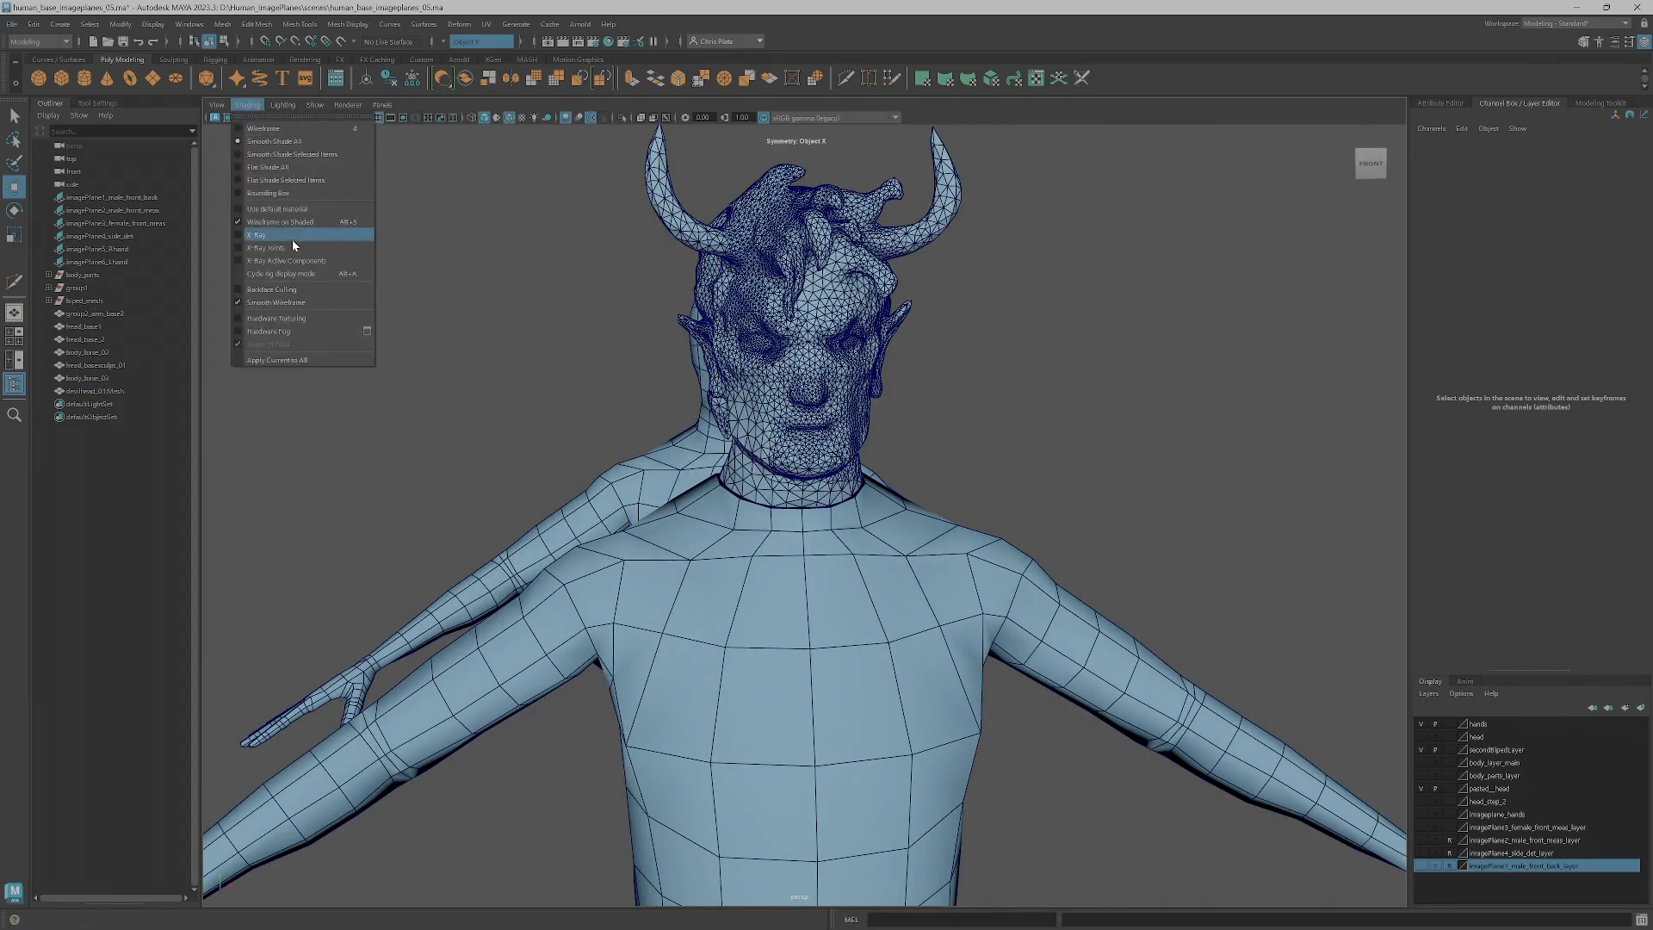
left_click(286, 222)
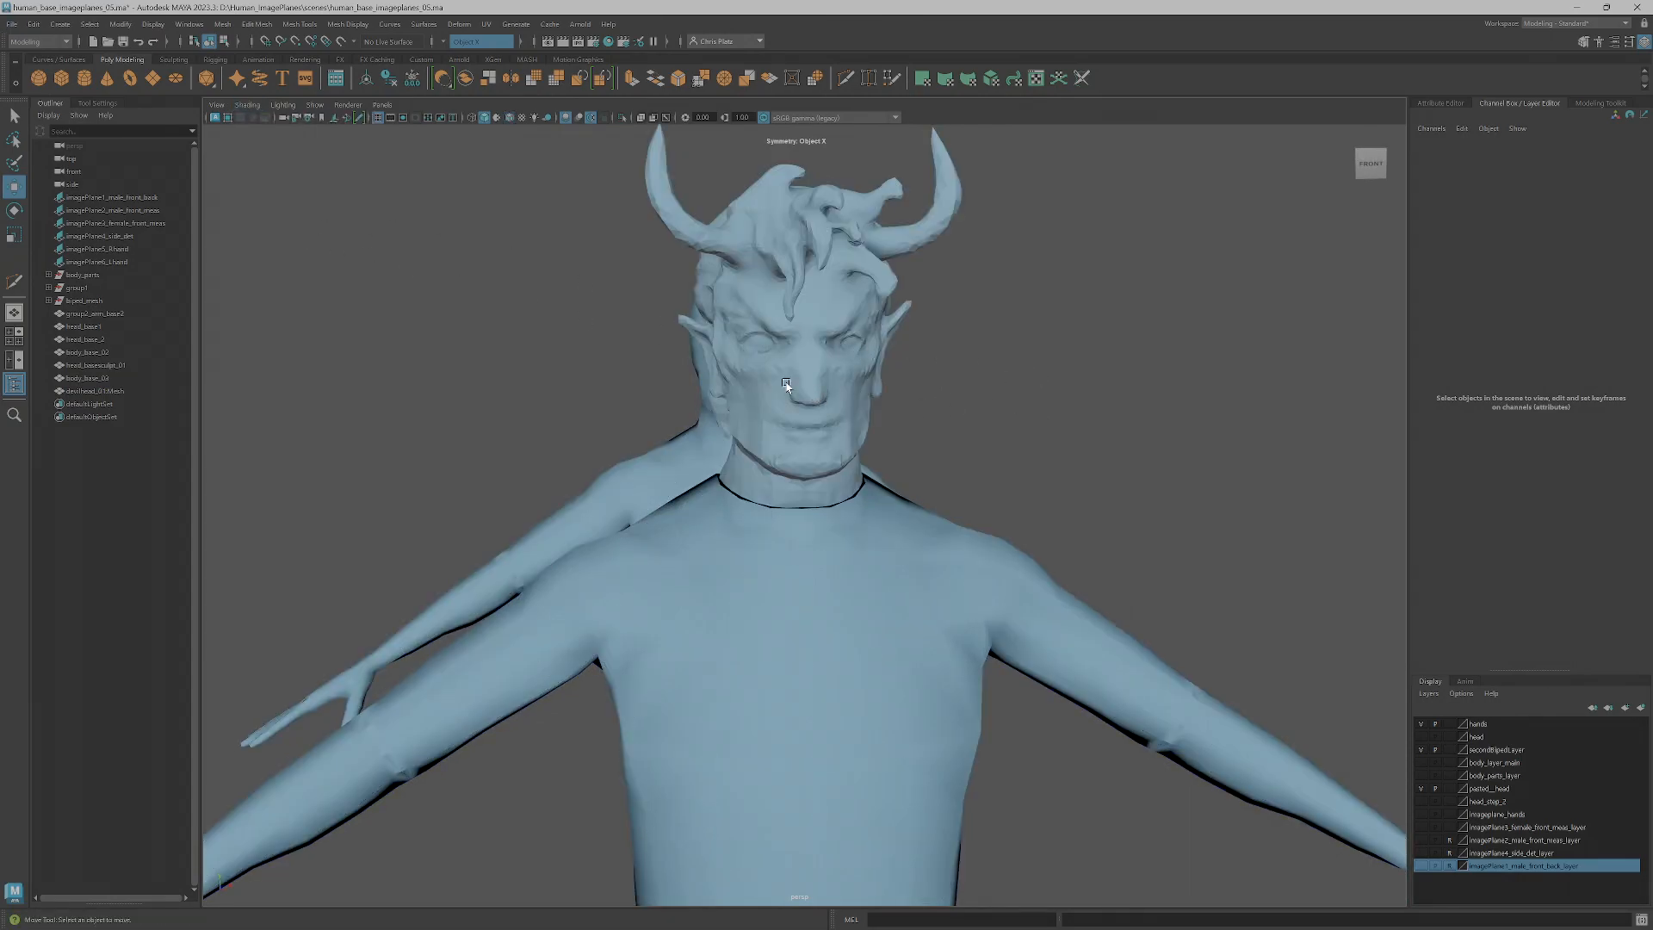
left_click(842, 387)
left_click_drag(963, 396, 1012, 516, "alt")
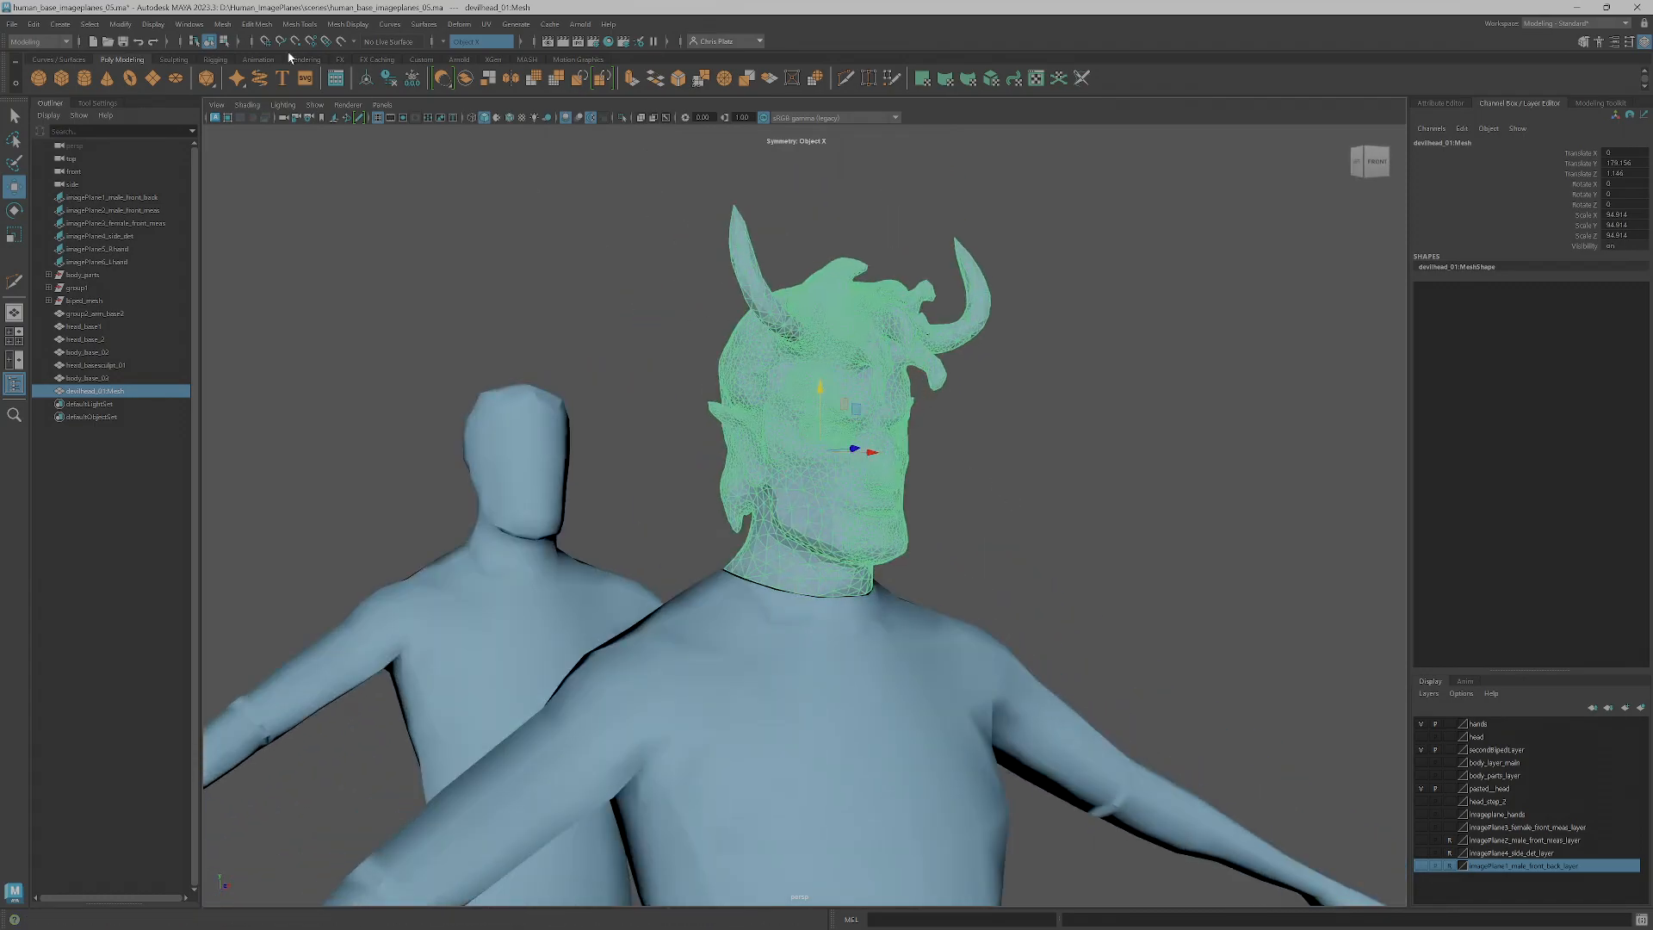
- Average the vertex normals of the horned head mesh
left_click(327, 27)
left_click(463, 616)
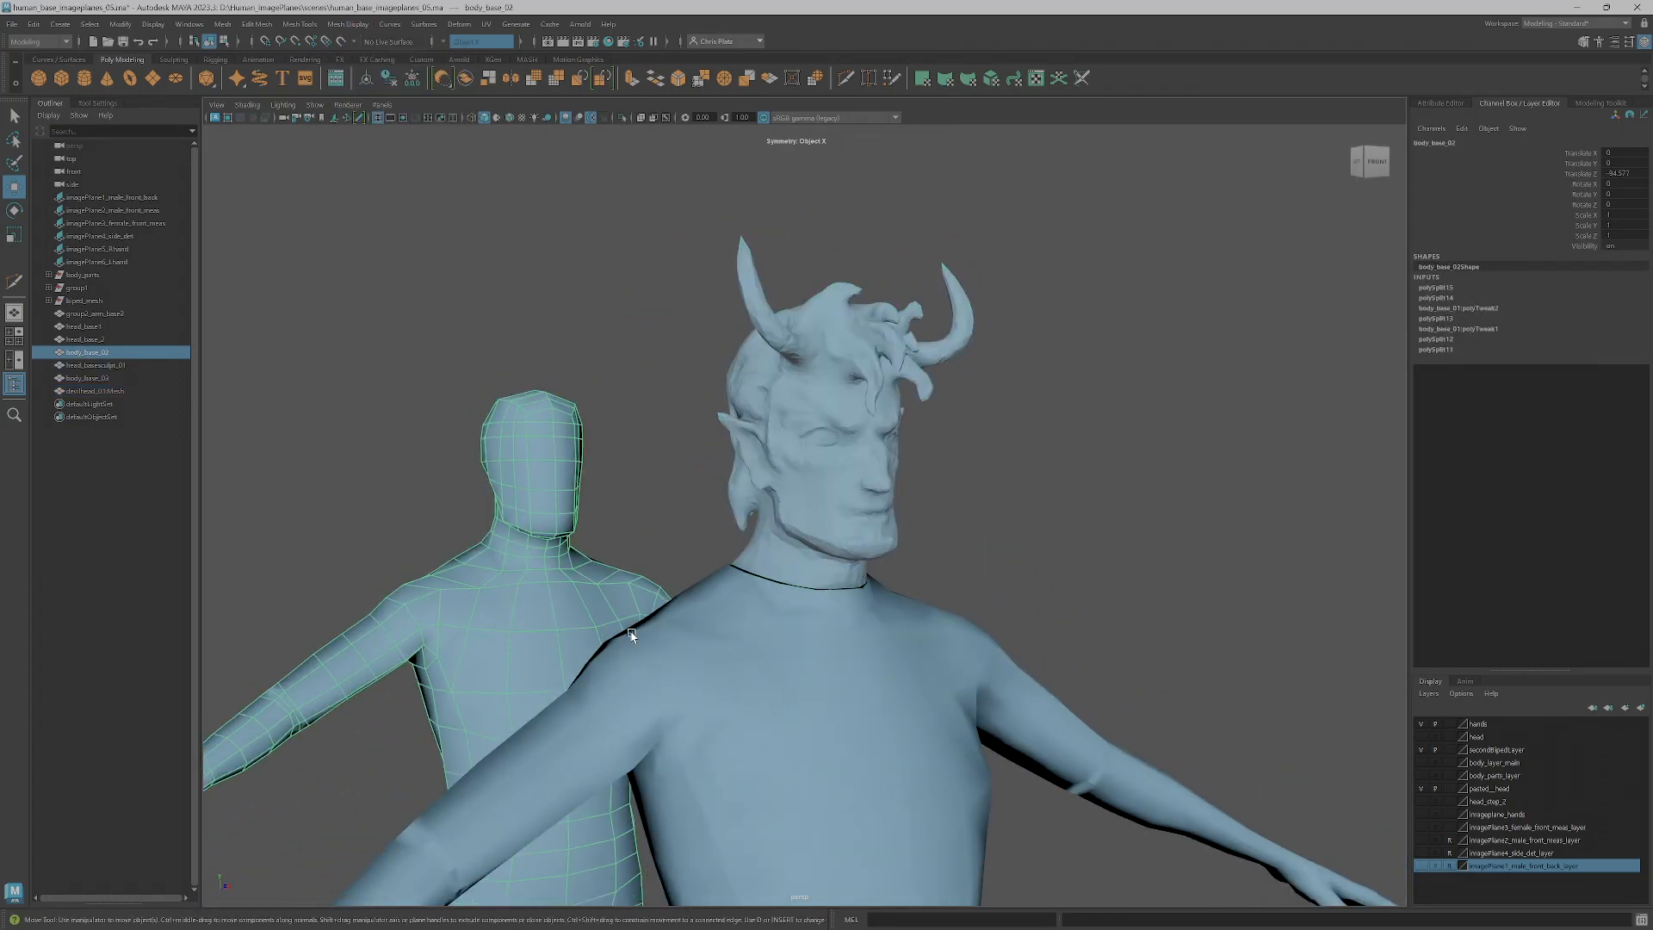
left_click(840, 458)
left_click(348, 25)
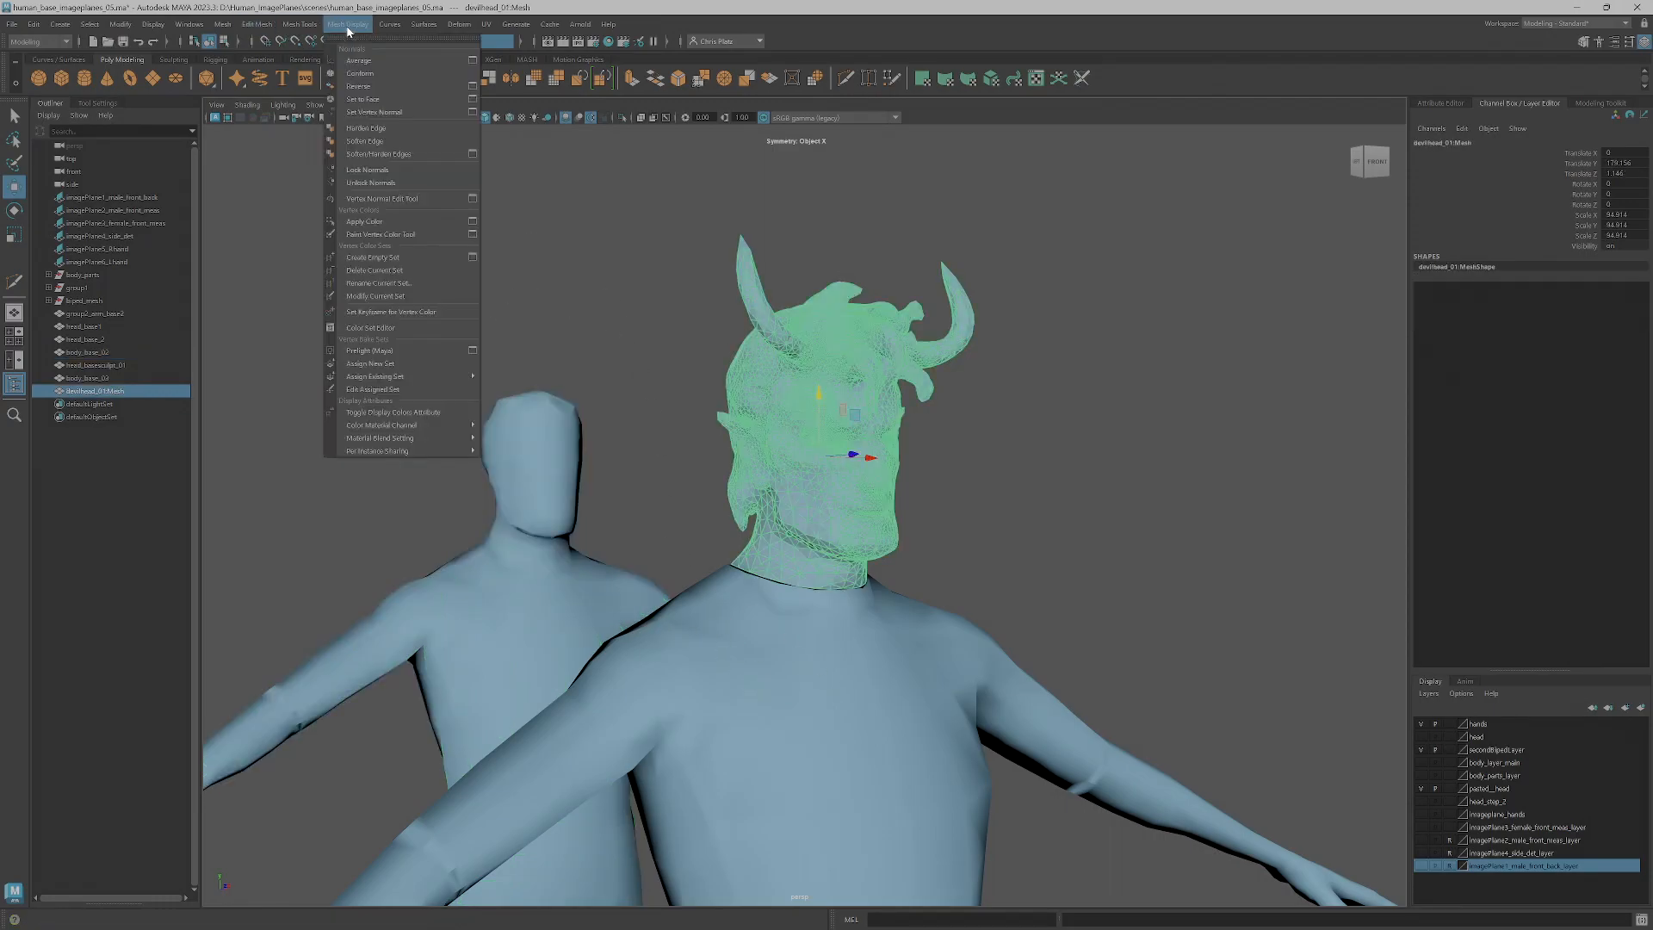
left_click(369, 62)
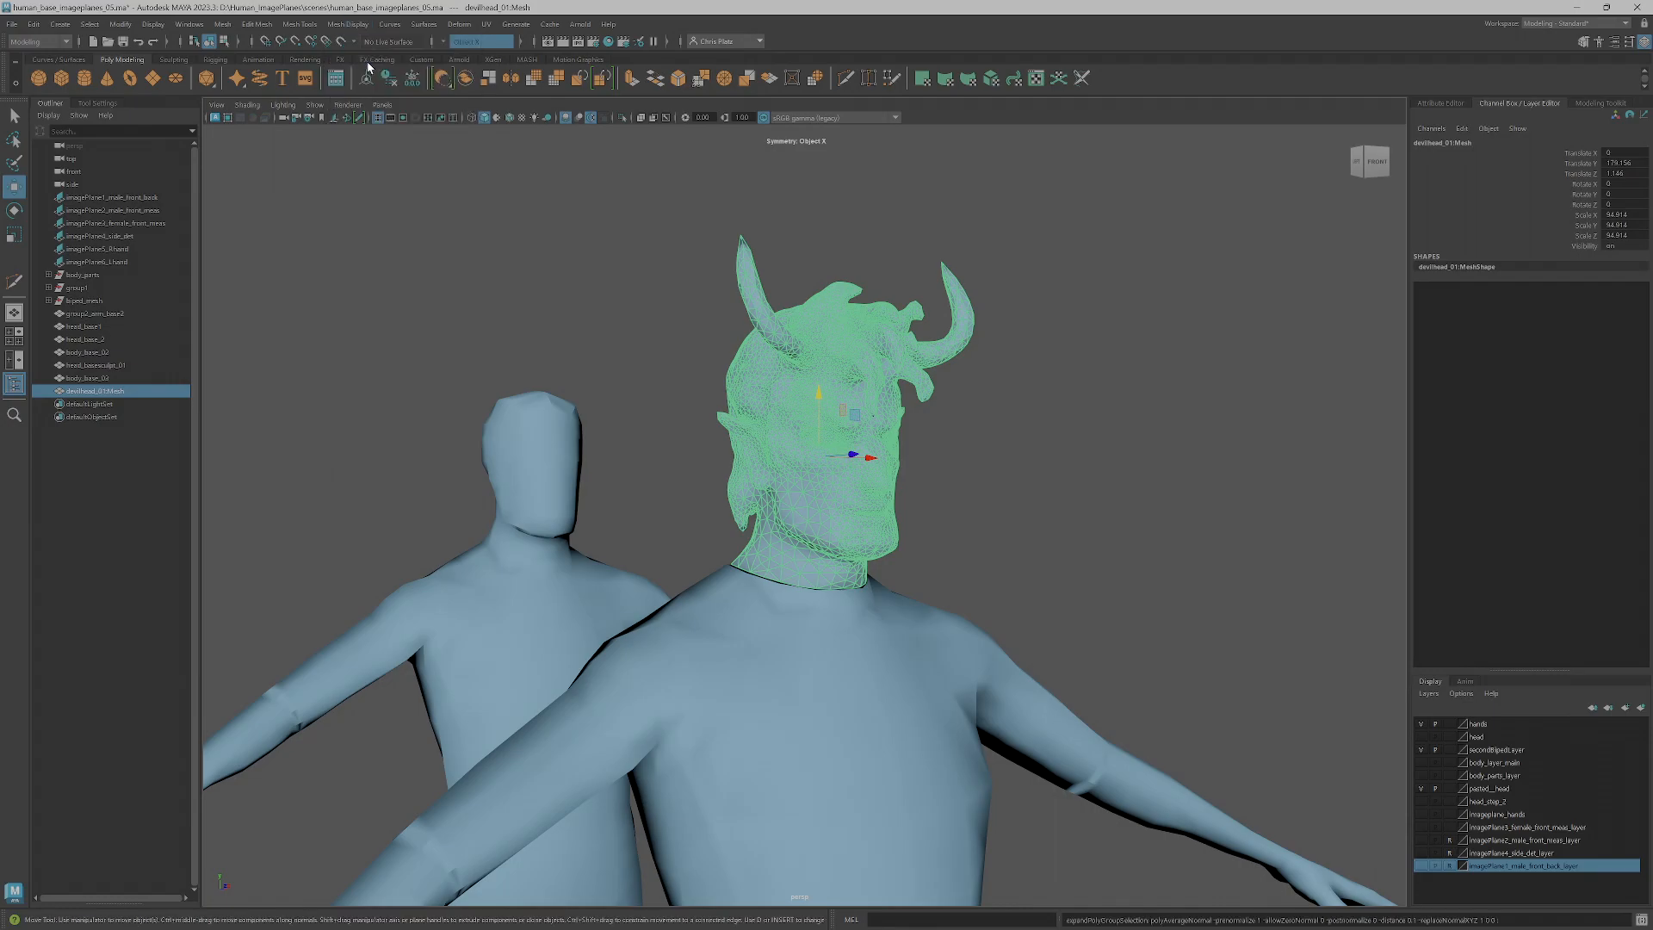
left_click(986, 390)
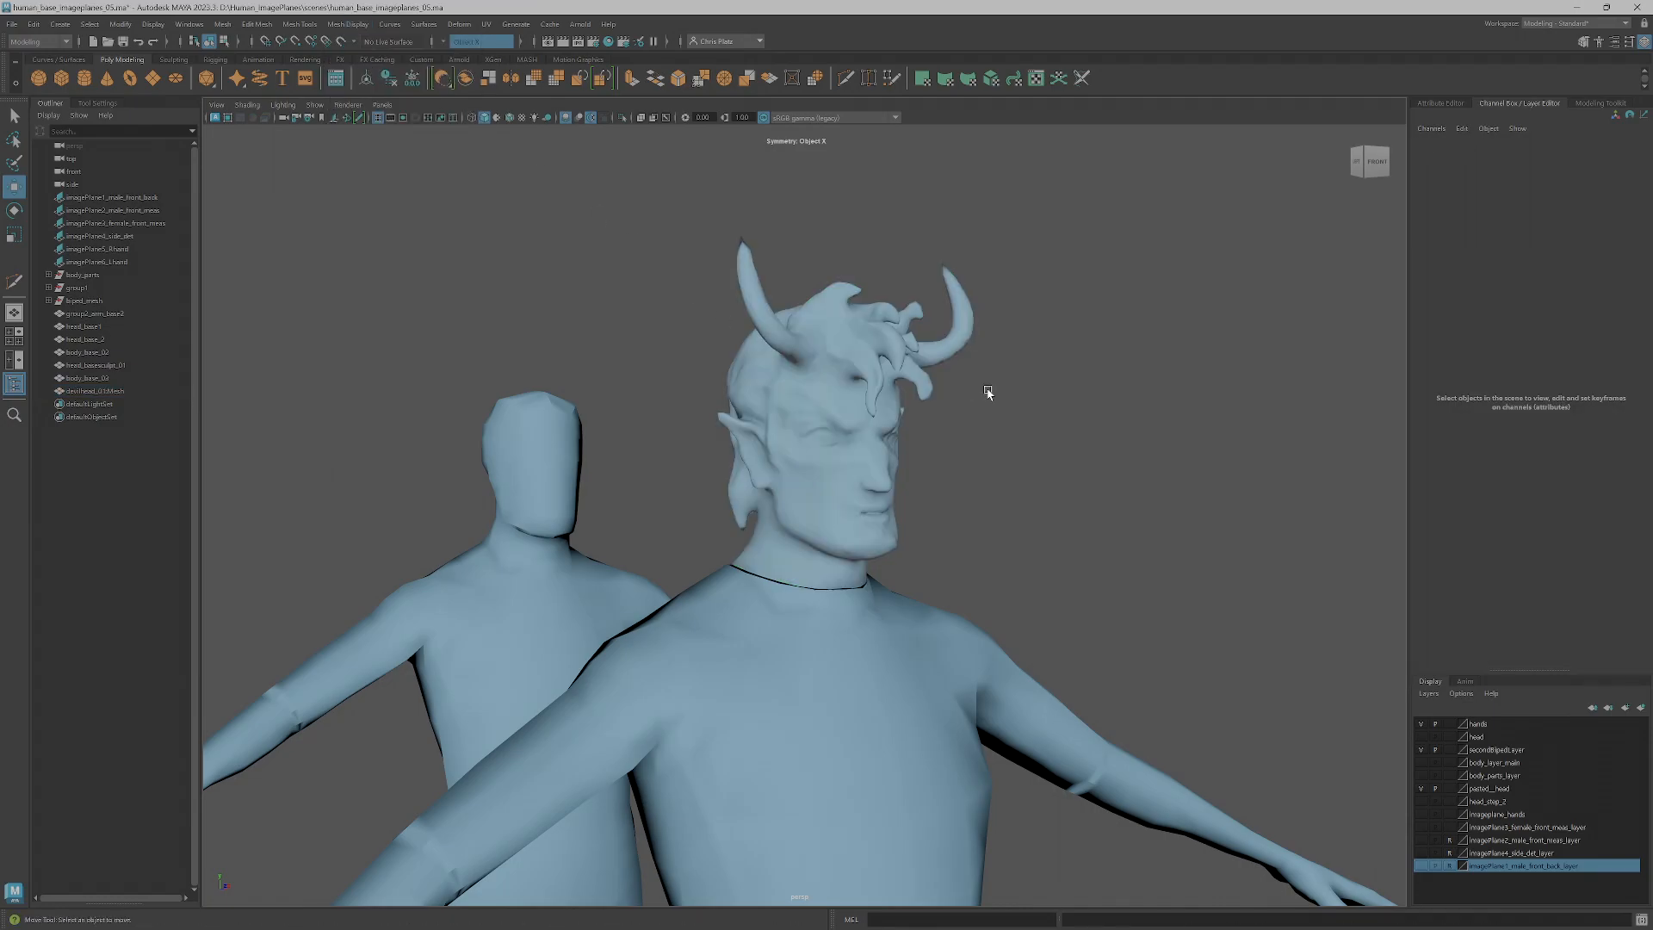
- Soften all edges of the horned head mesh
left_click(853, 464)
left_click(338, 26)
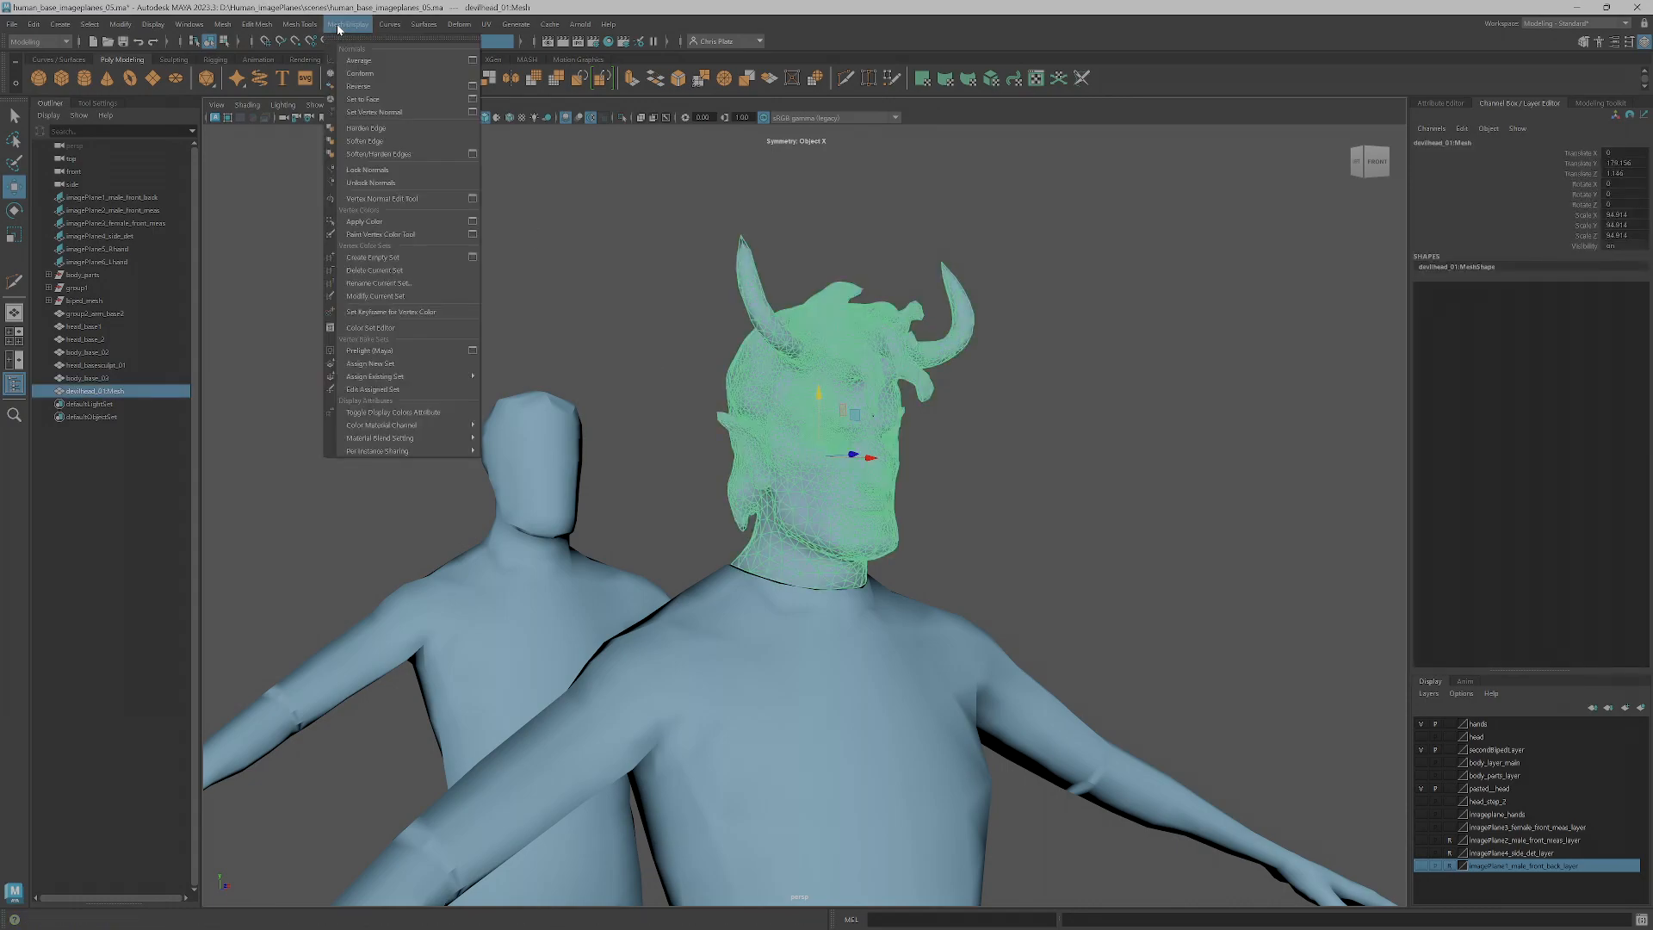
left_click(375, 143)
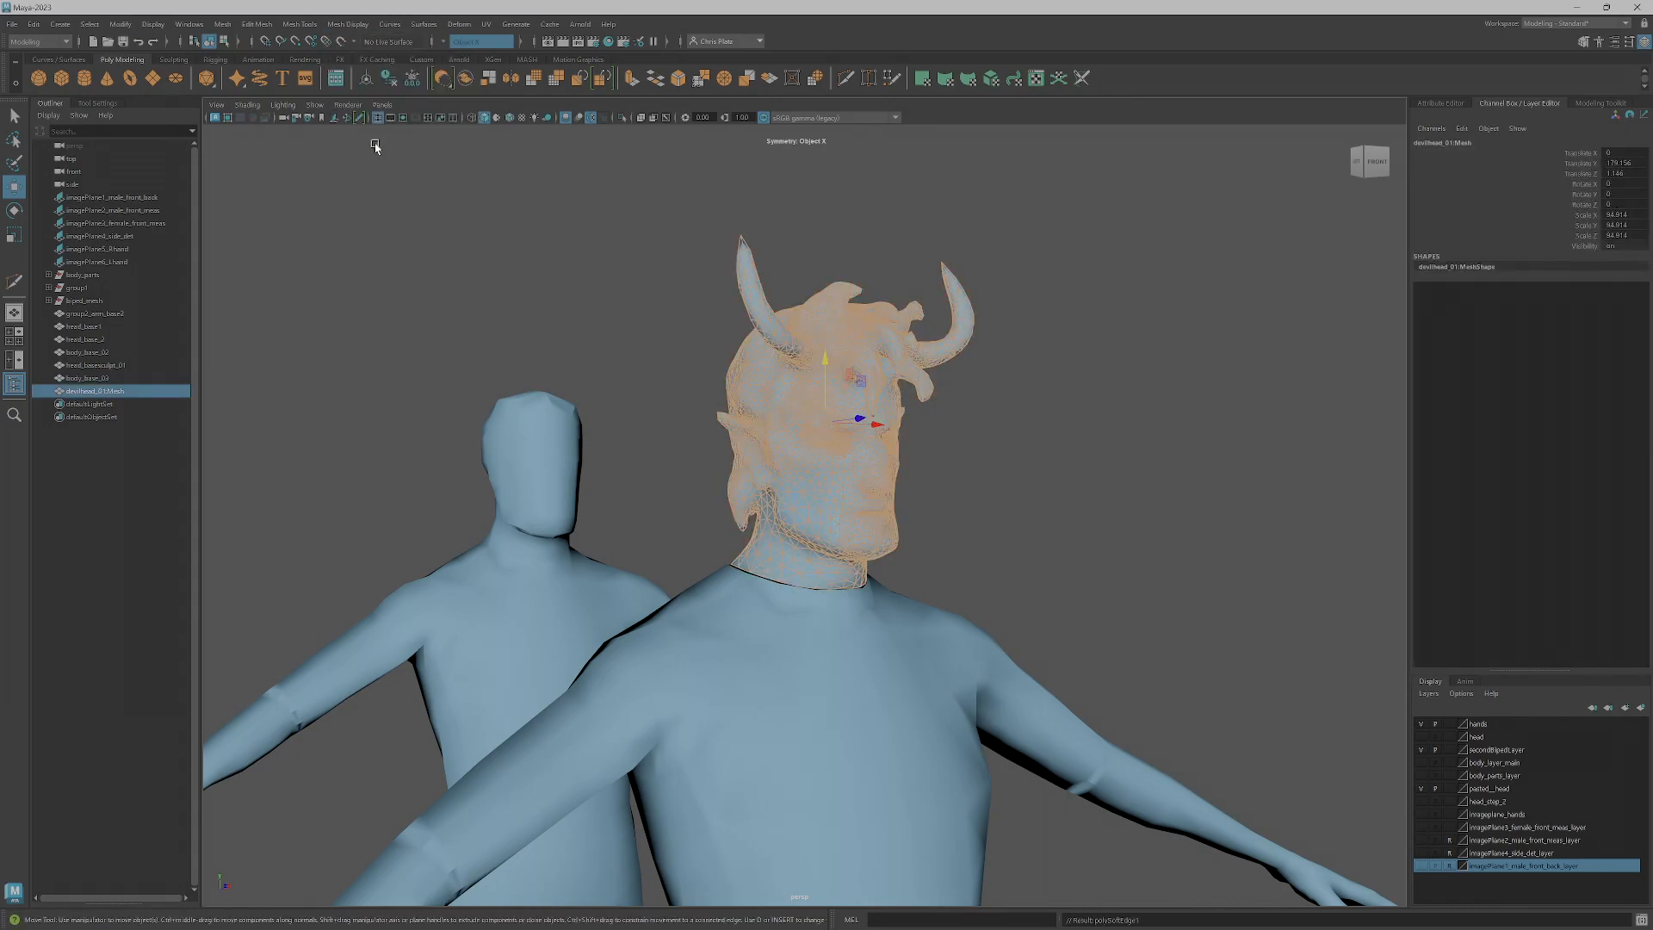
left_click(1107, 483)
- Examine the softened head on the body from several angles, from close-ups to the full figure
left_click_drag(1113, 504, 1057, 554, "alt")
middle_click_drag(1057, 554, 988, 387, "alt")
right_click_drag(988, 387, 911, 605, "alt")
middle_click_drag(911, 605, 937, 442, "alt")
left_click_drag(787, 491, 896, 488, "alt")
left_click_drag(902, 241, 948, 321, "alt")
right_click_drag(947, 321, 924, 300, "alt")
middle_click_drag(924, 299, 879, 554, "alt")
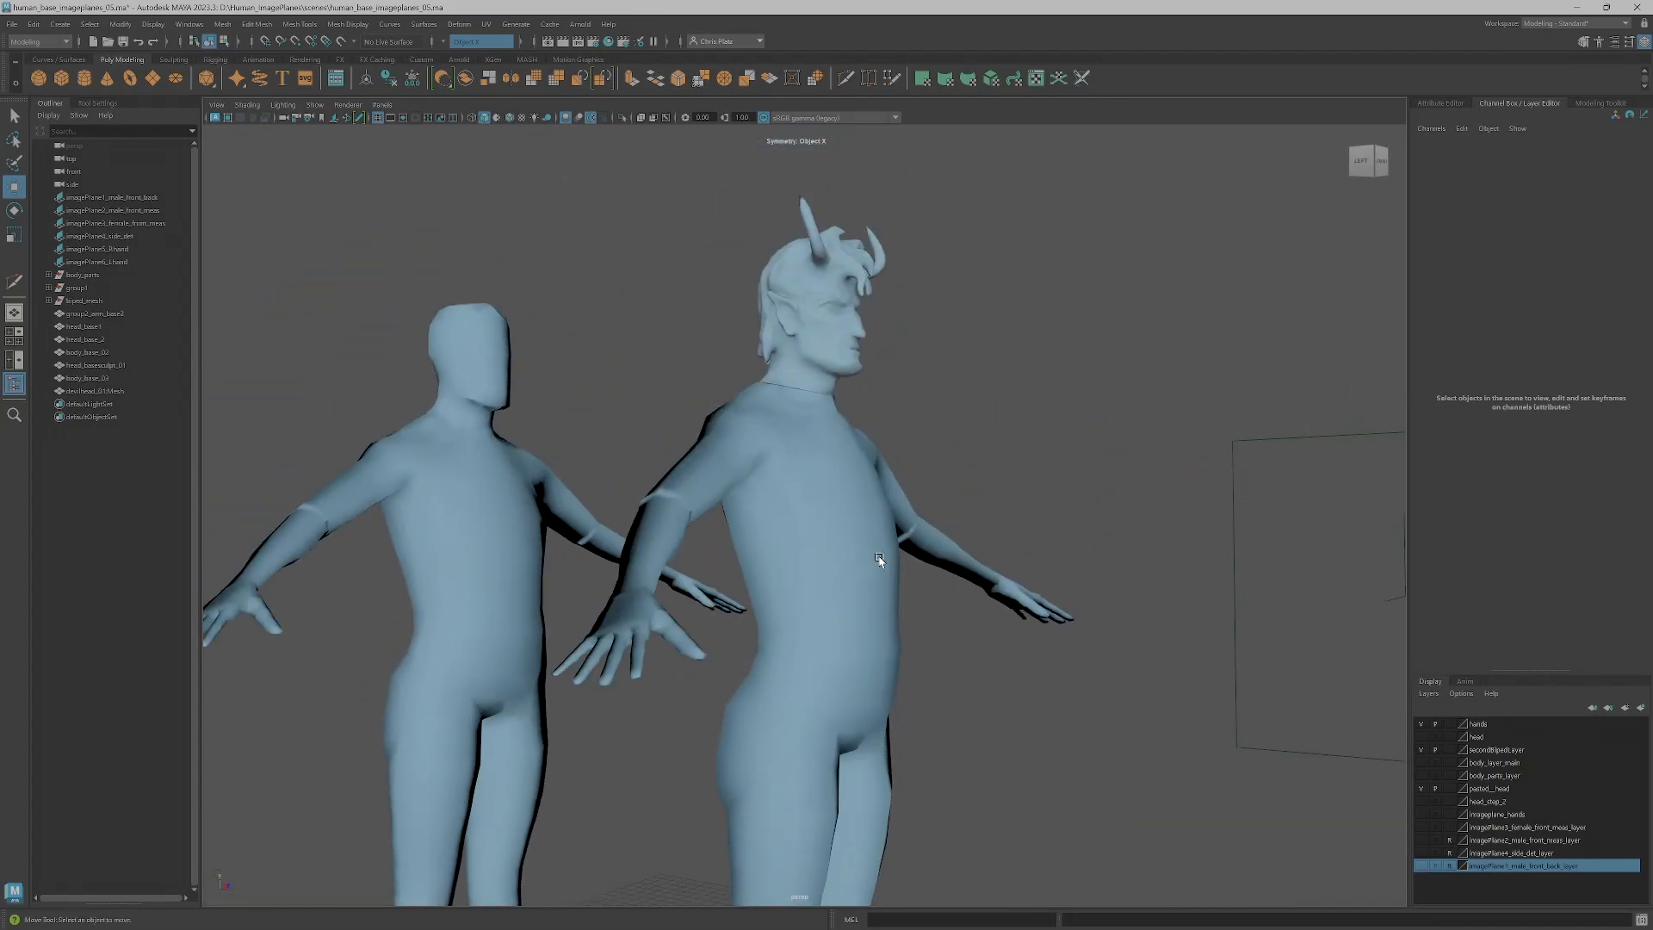
middle_click_drag(862, 431, 875, 498, "alt")
left_click_drag(875, 498, 844, 487, "alt")
right_click_drag(844, 487, 832, 462, "alt")
left_click_drag(832, 462, 818, 450, "alt")
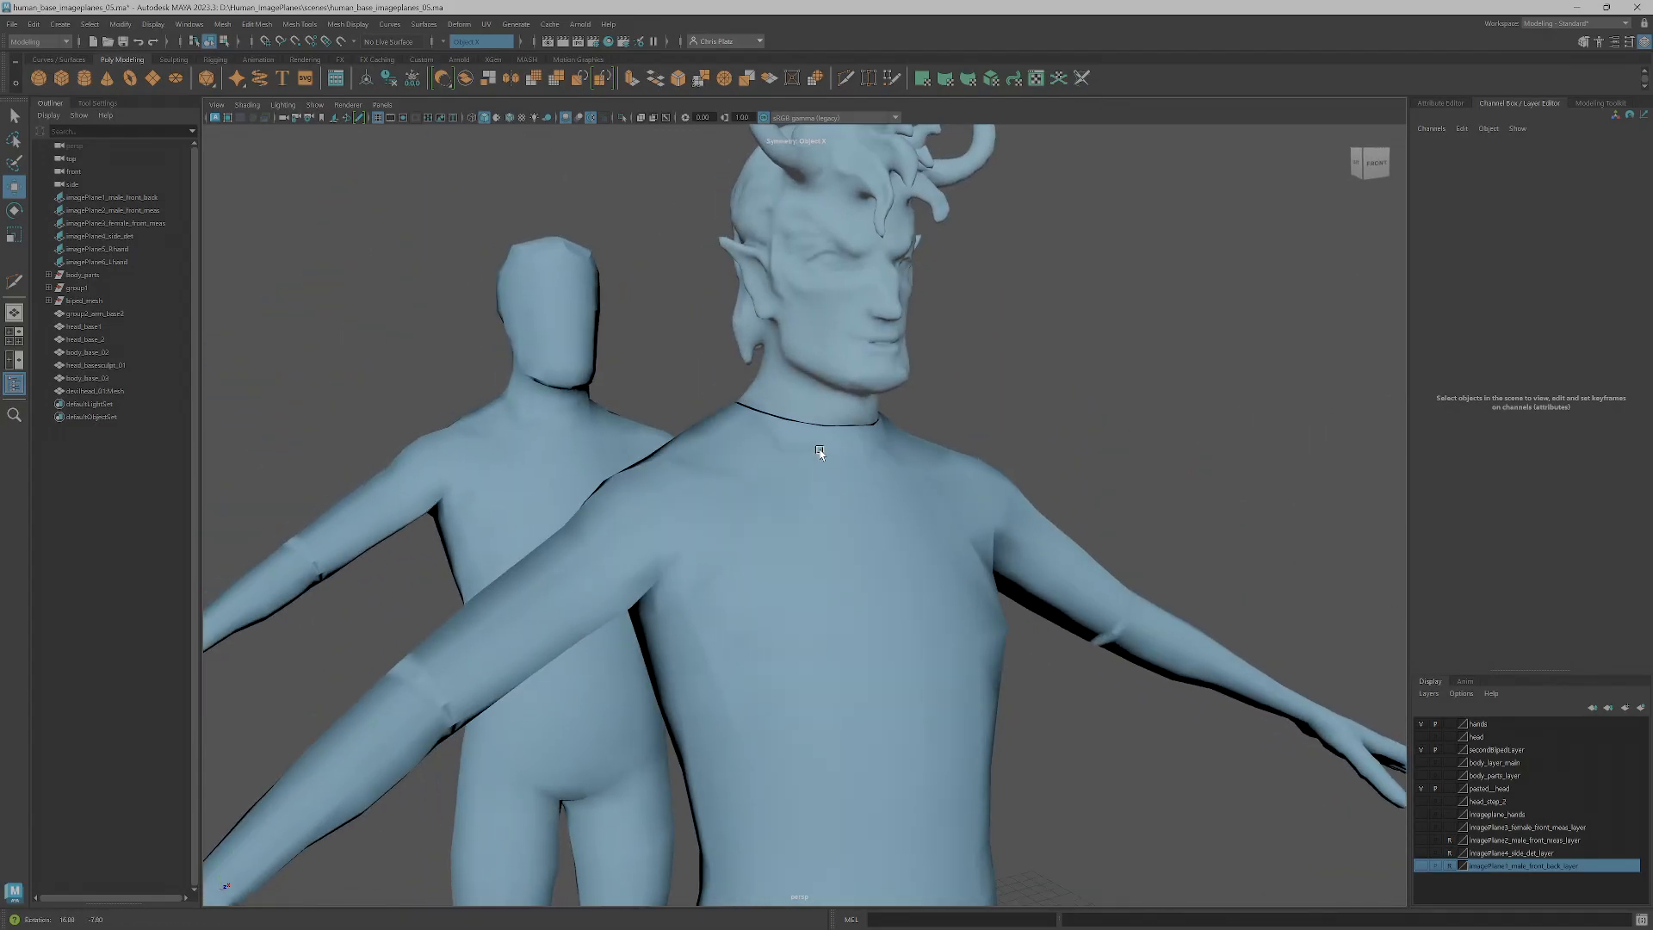
scroll(822, 450, "down", 6)
middle_click_drag(858, 493, 841, 377, "alt")
scroll(841, 378, "down", 3)
left_click_drag(852, 523, 775, 558, "alt")
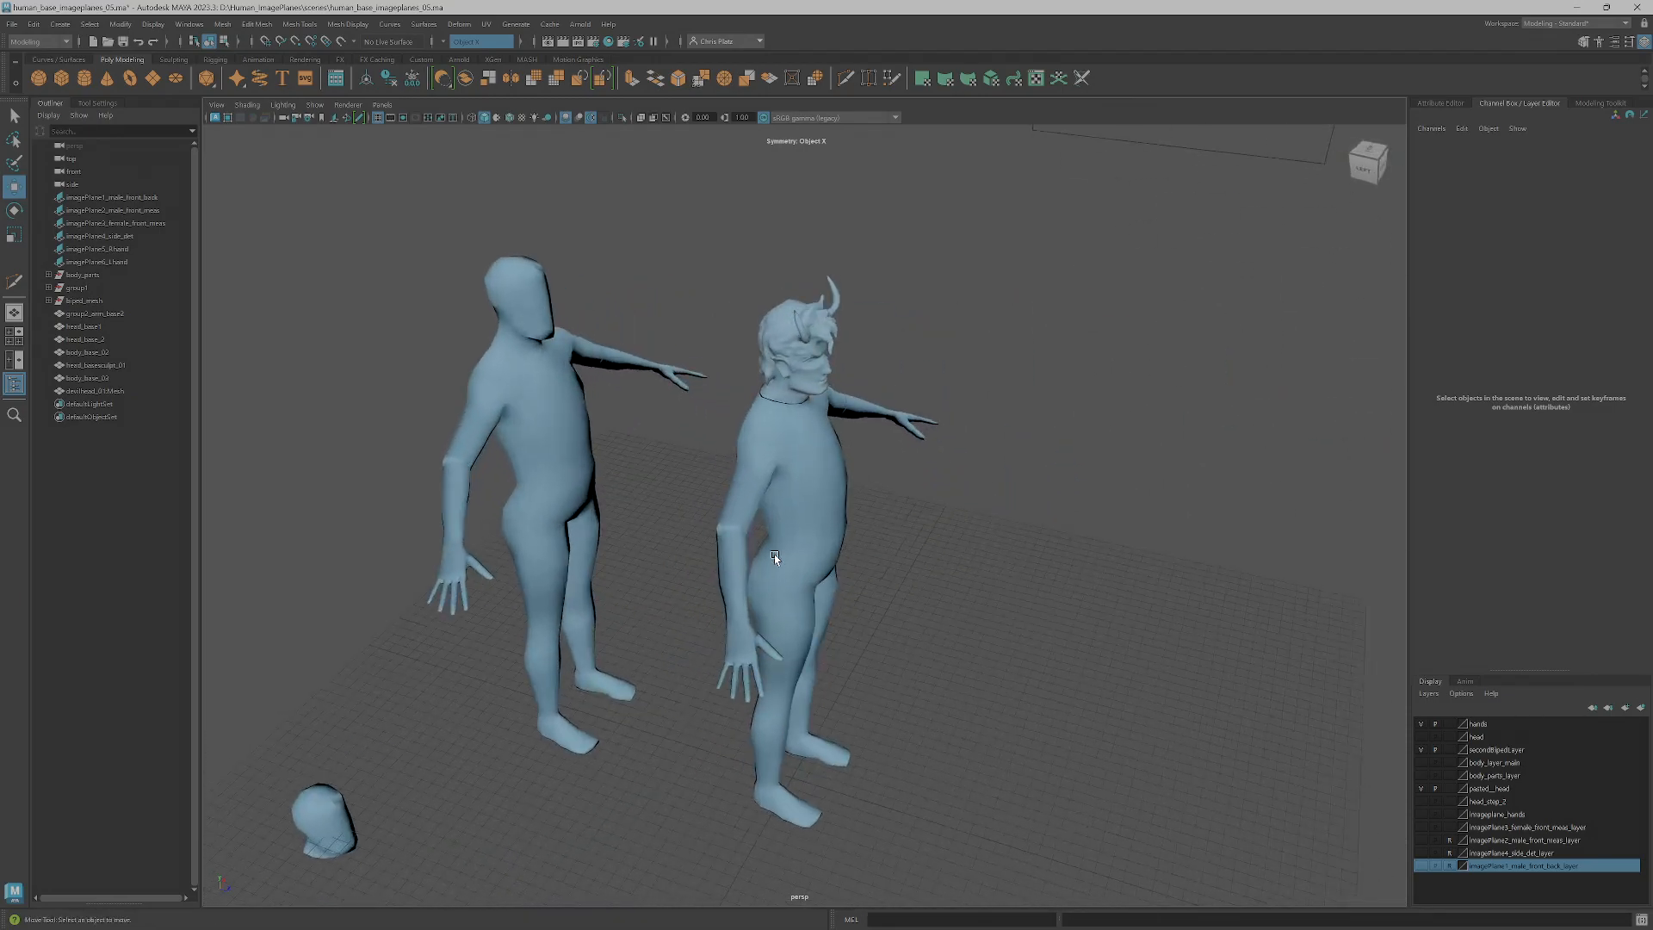
- Select the headless body under the horned head and turn on the wireframe overlay to compare both meshes' density at the neck
scroll(779, 556, "up", 5)
left_click(613, 545)
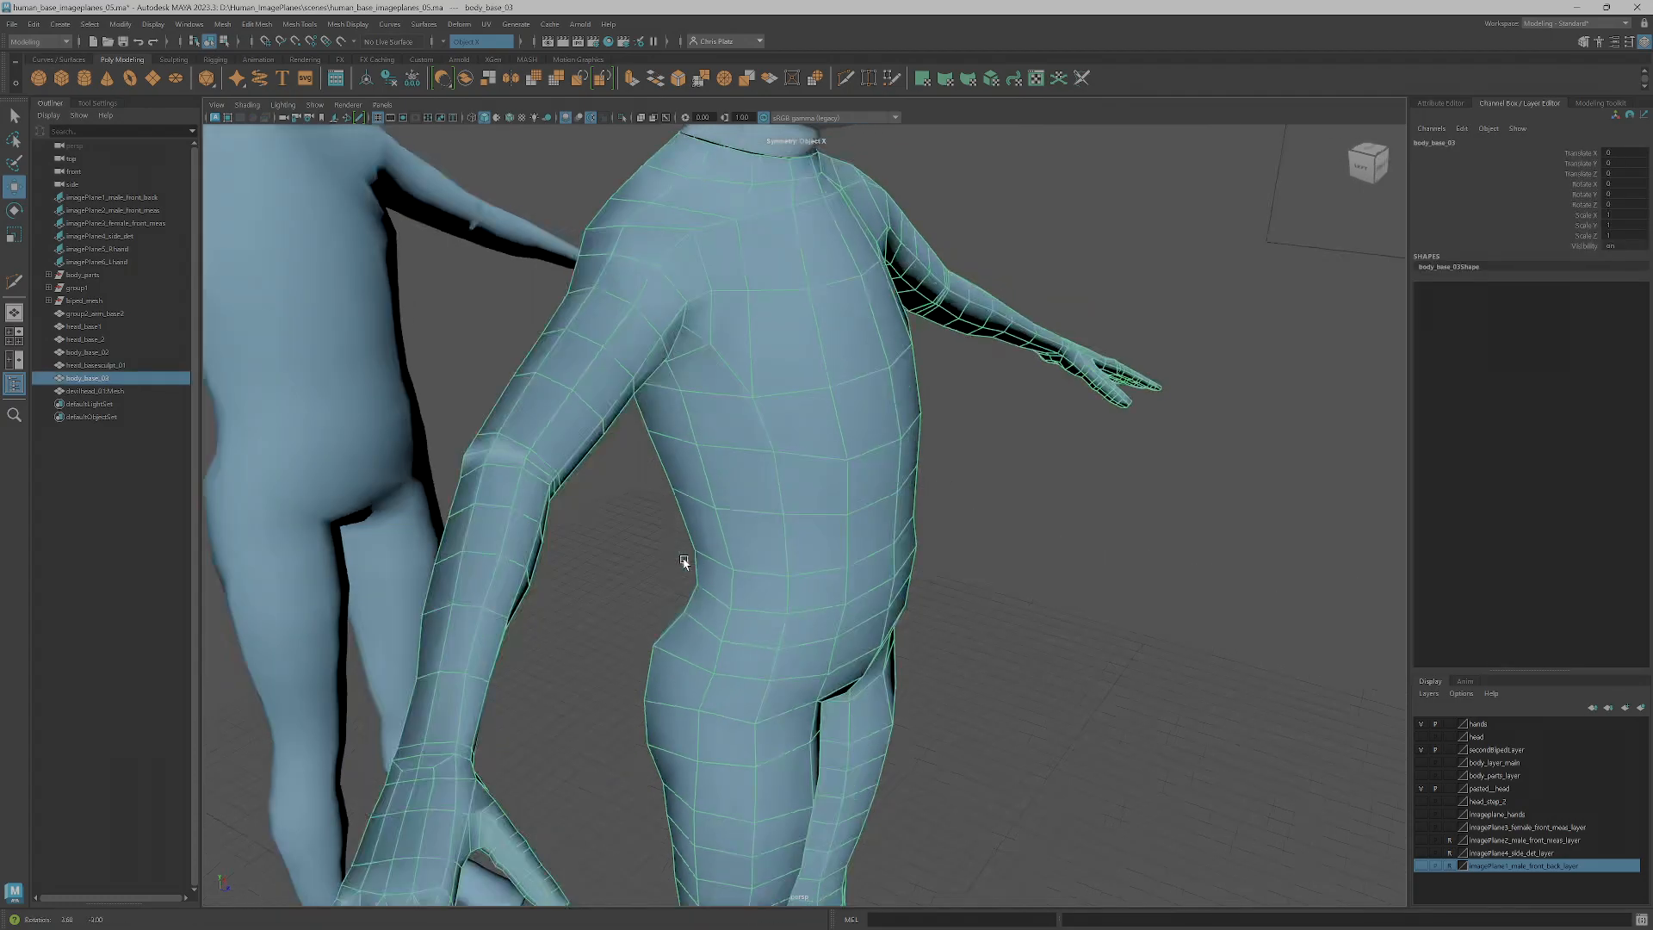
key("f")
left_click(249, 105)
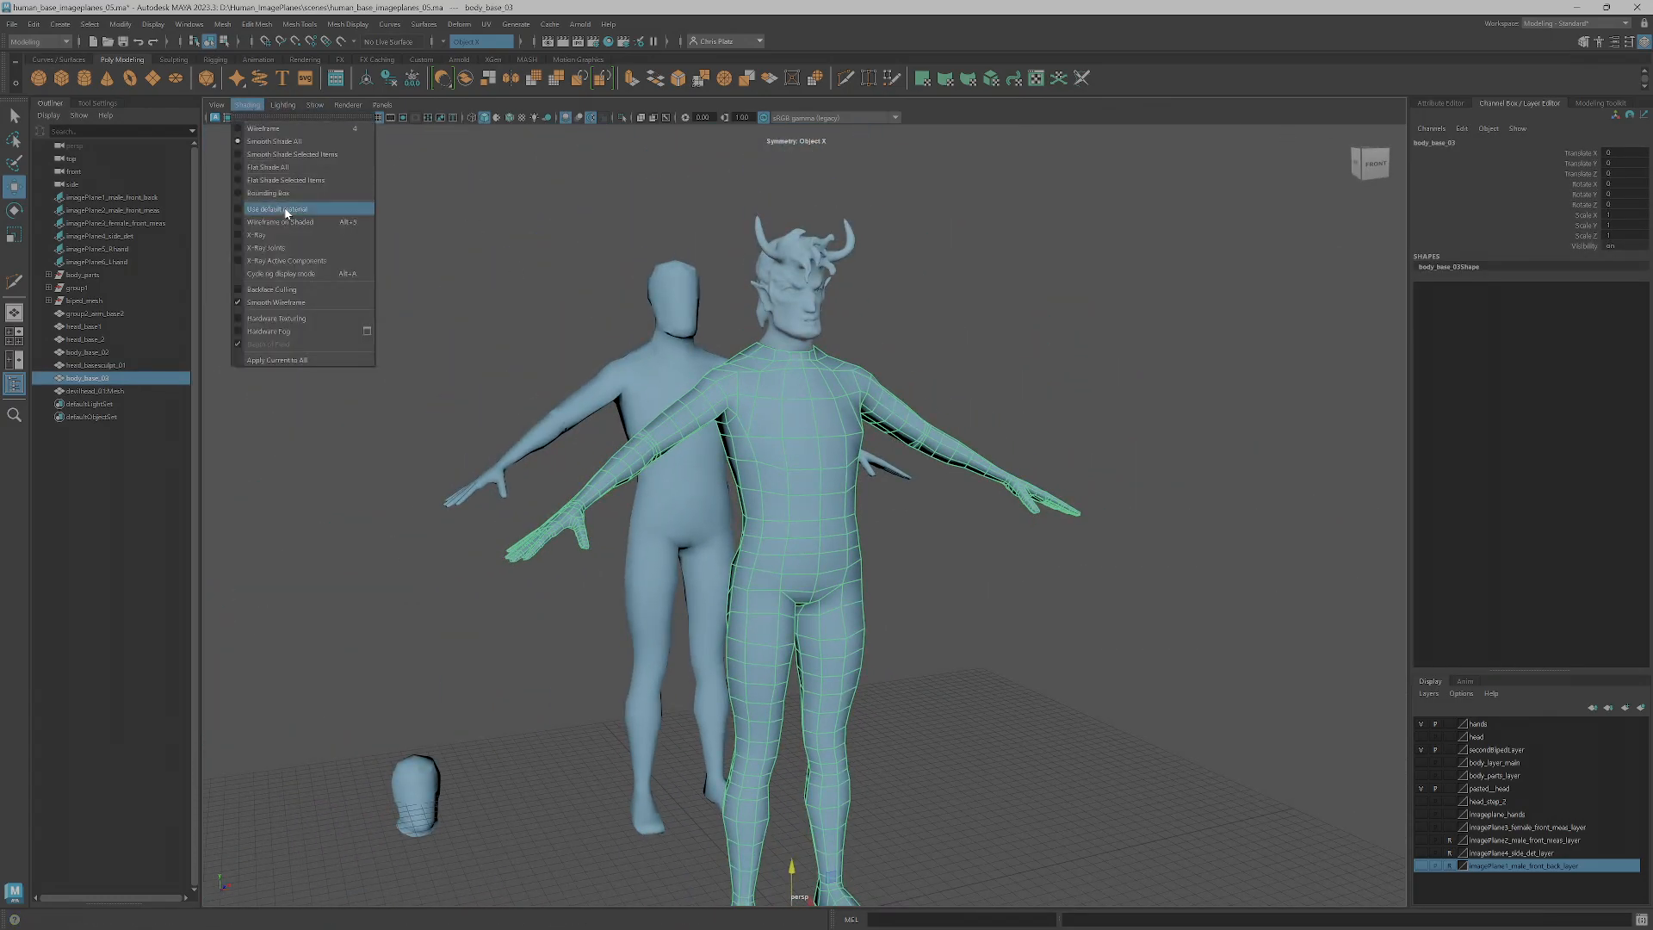
left_click(282, 224)
scroll(852, 318, "up", 10)
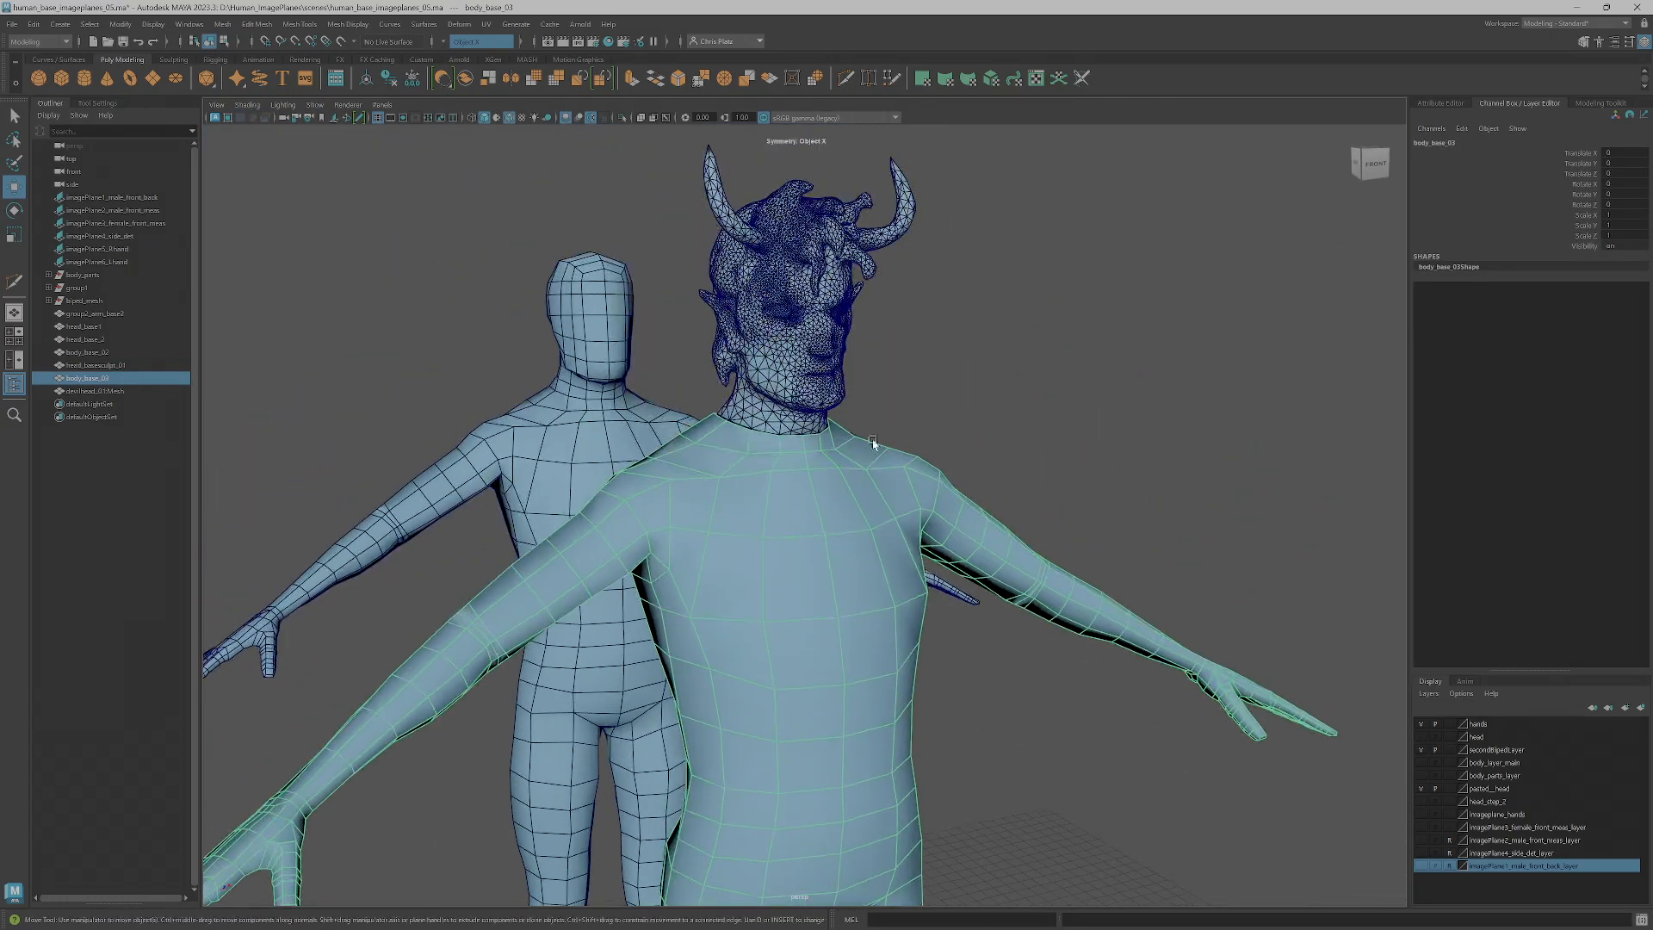
middle_click_drag(865, 343, 762, 385, "alt")
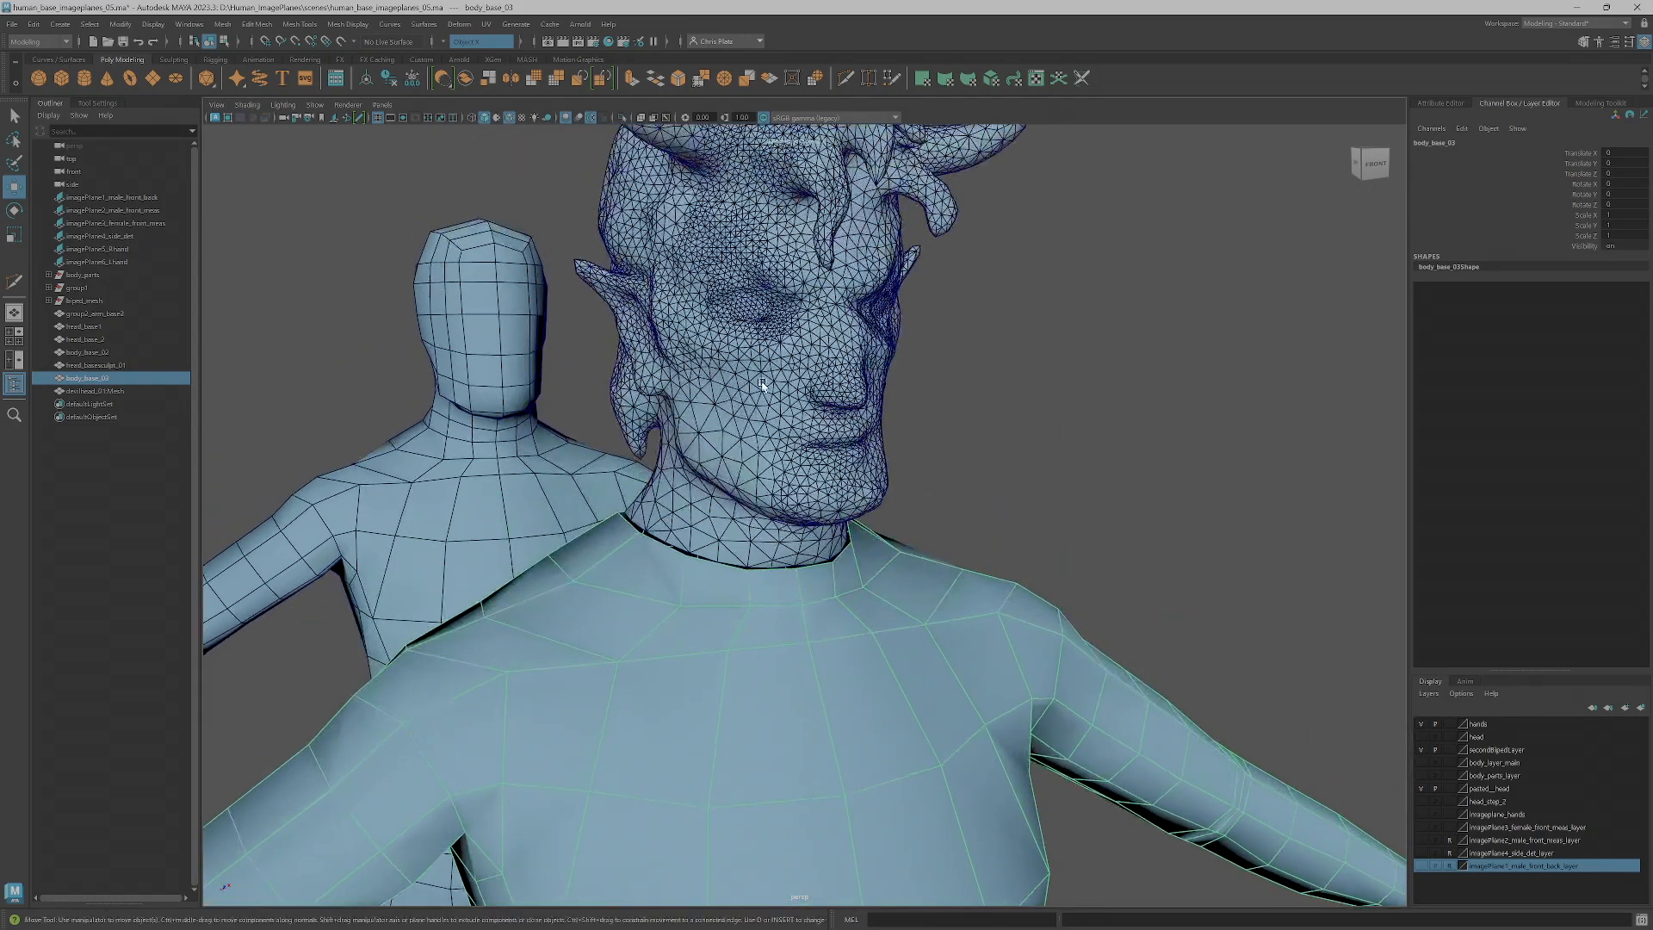
left_click(164, 24)
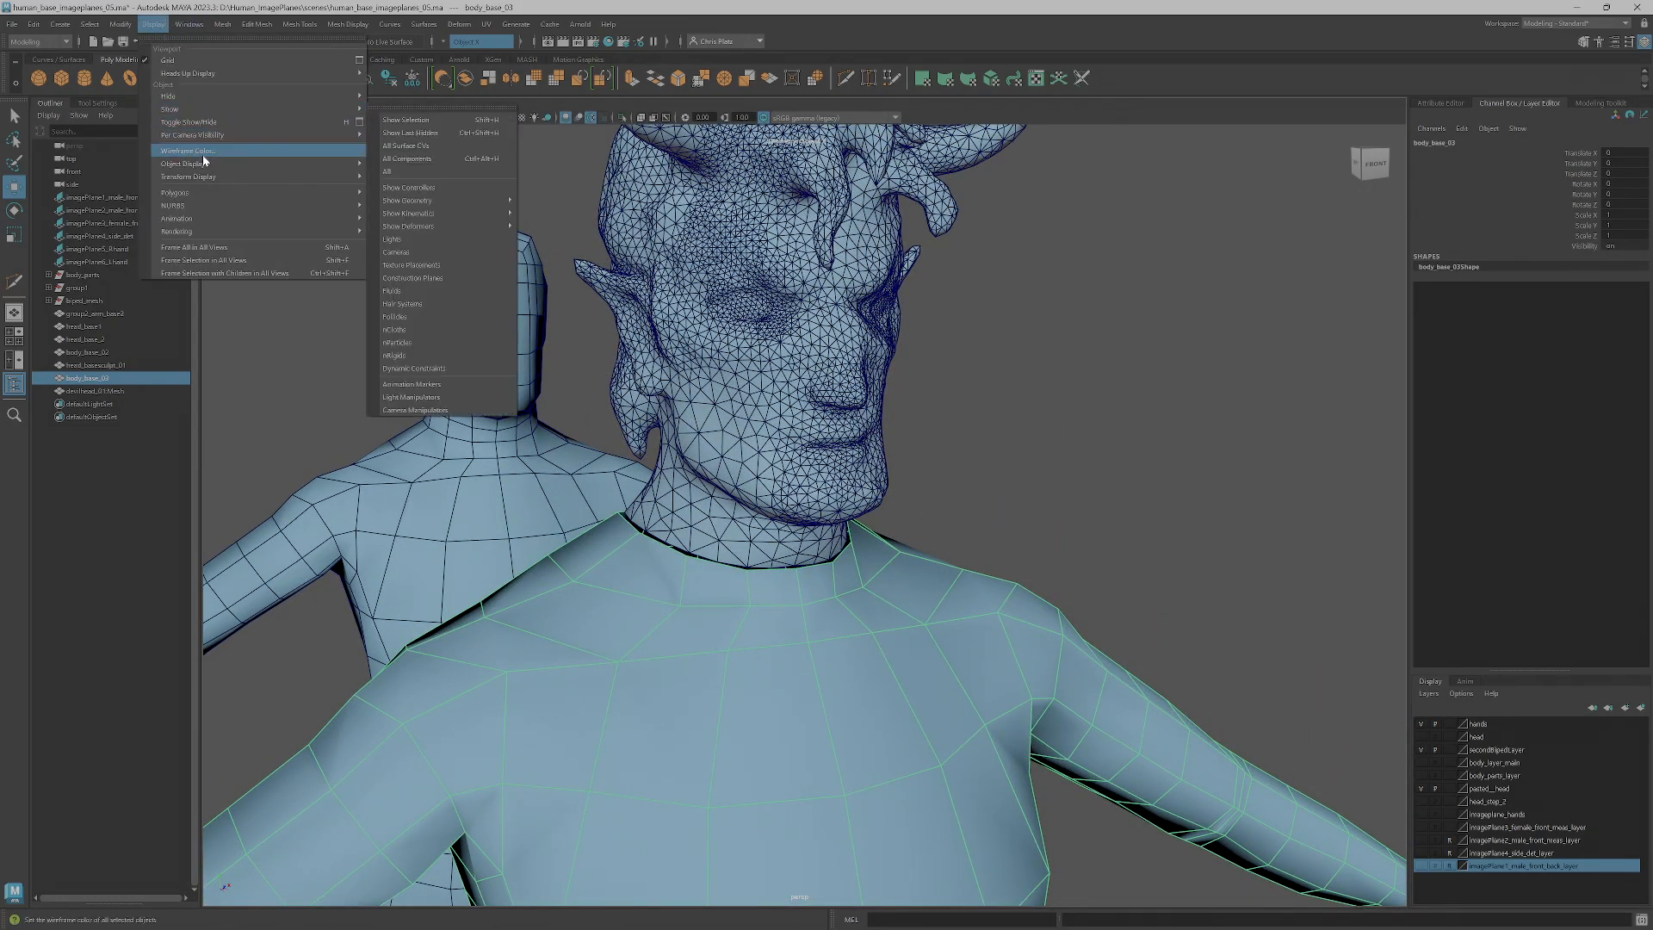
mouse_move(200, 76)
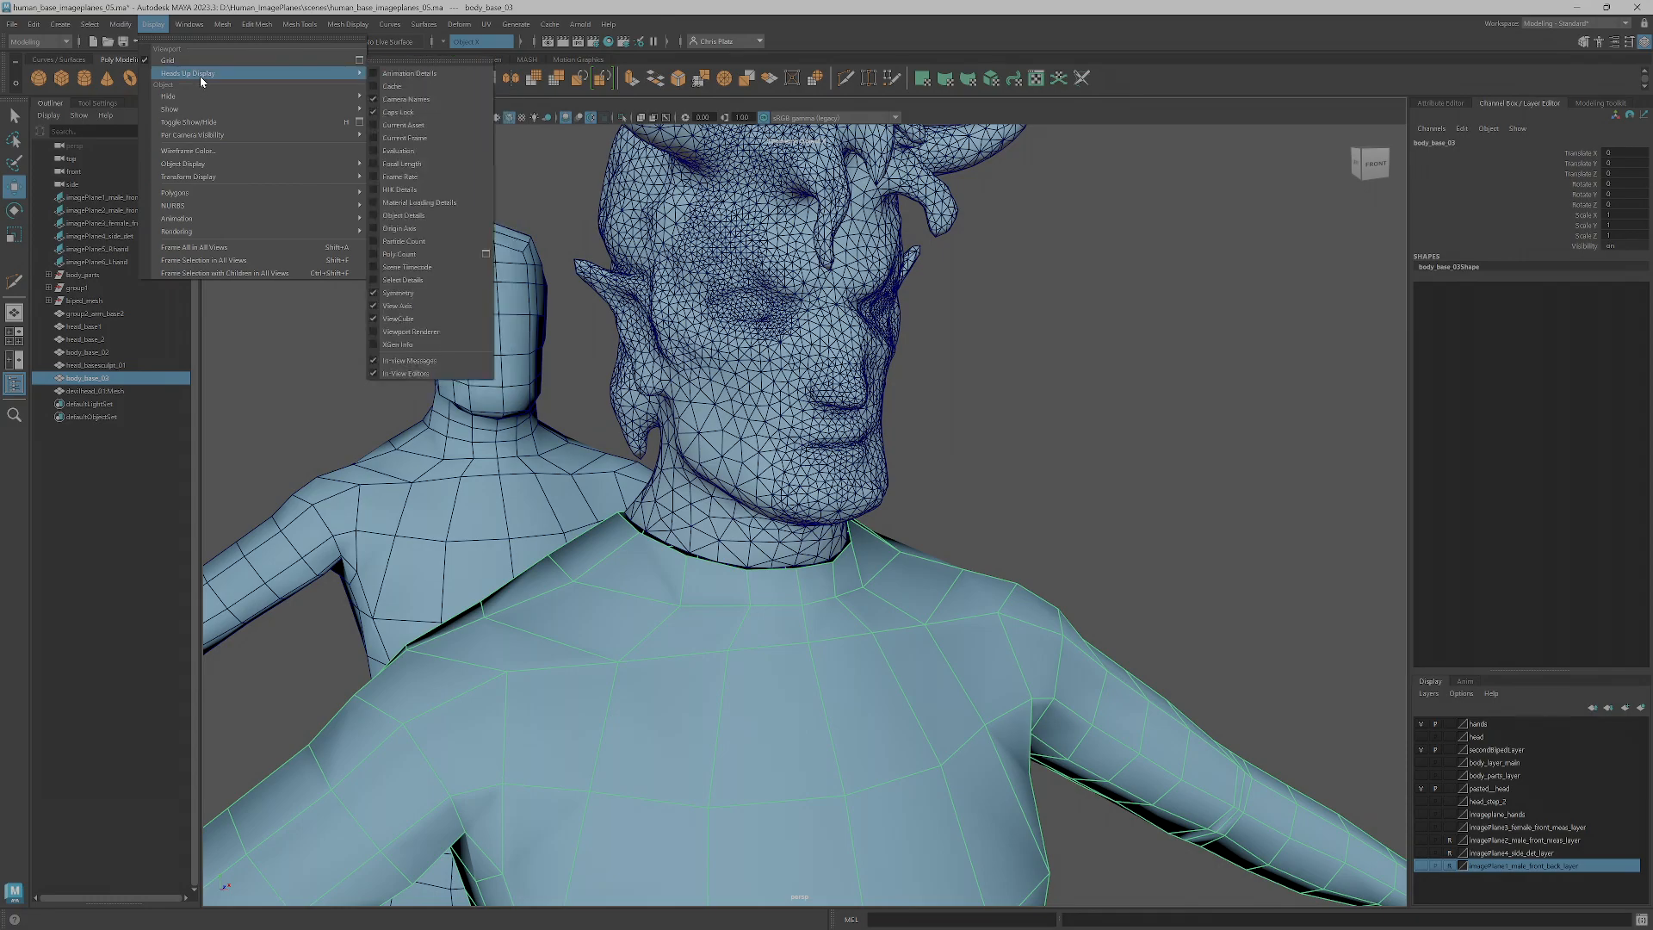
left_click(210, 152)
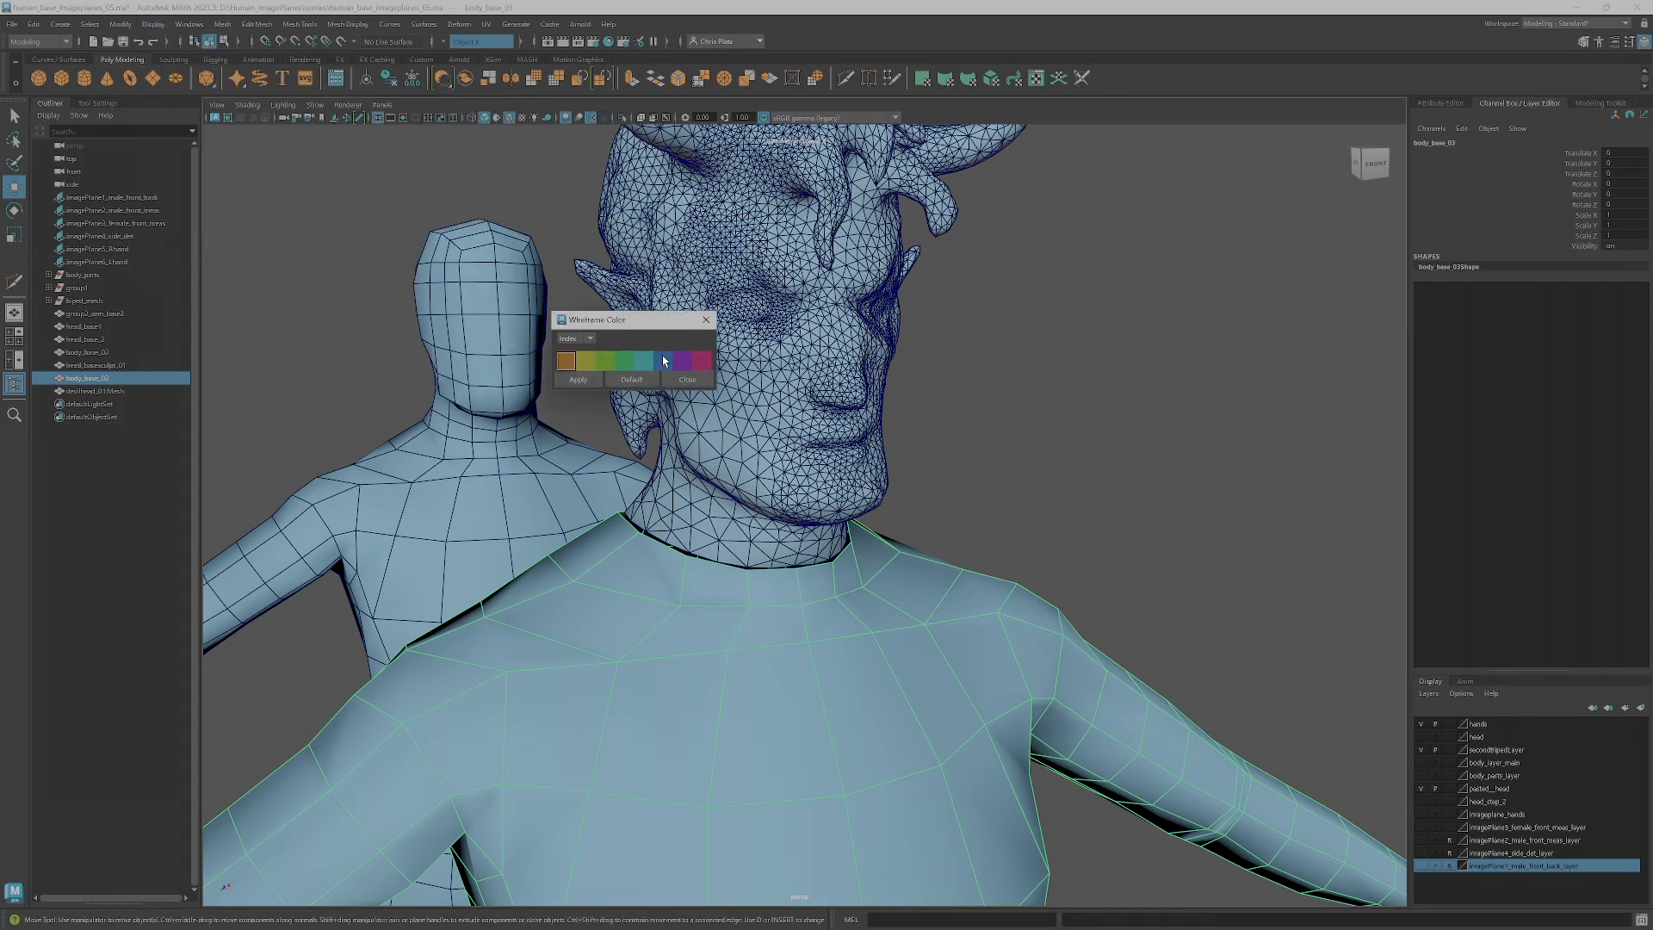
left_click(706, 320)
right_click_drag(1244, 394, 1044, 415, "alt")
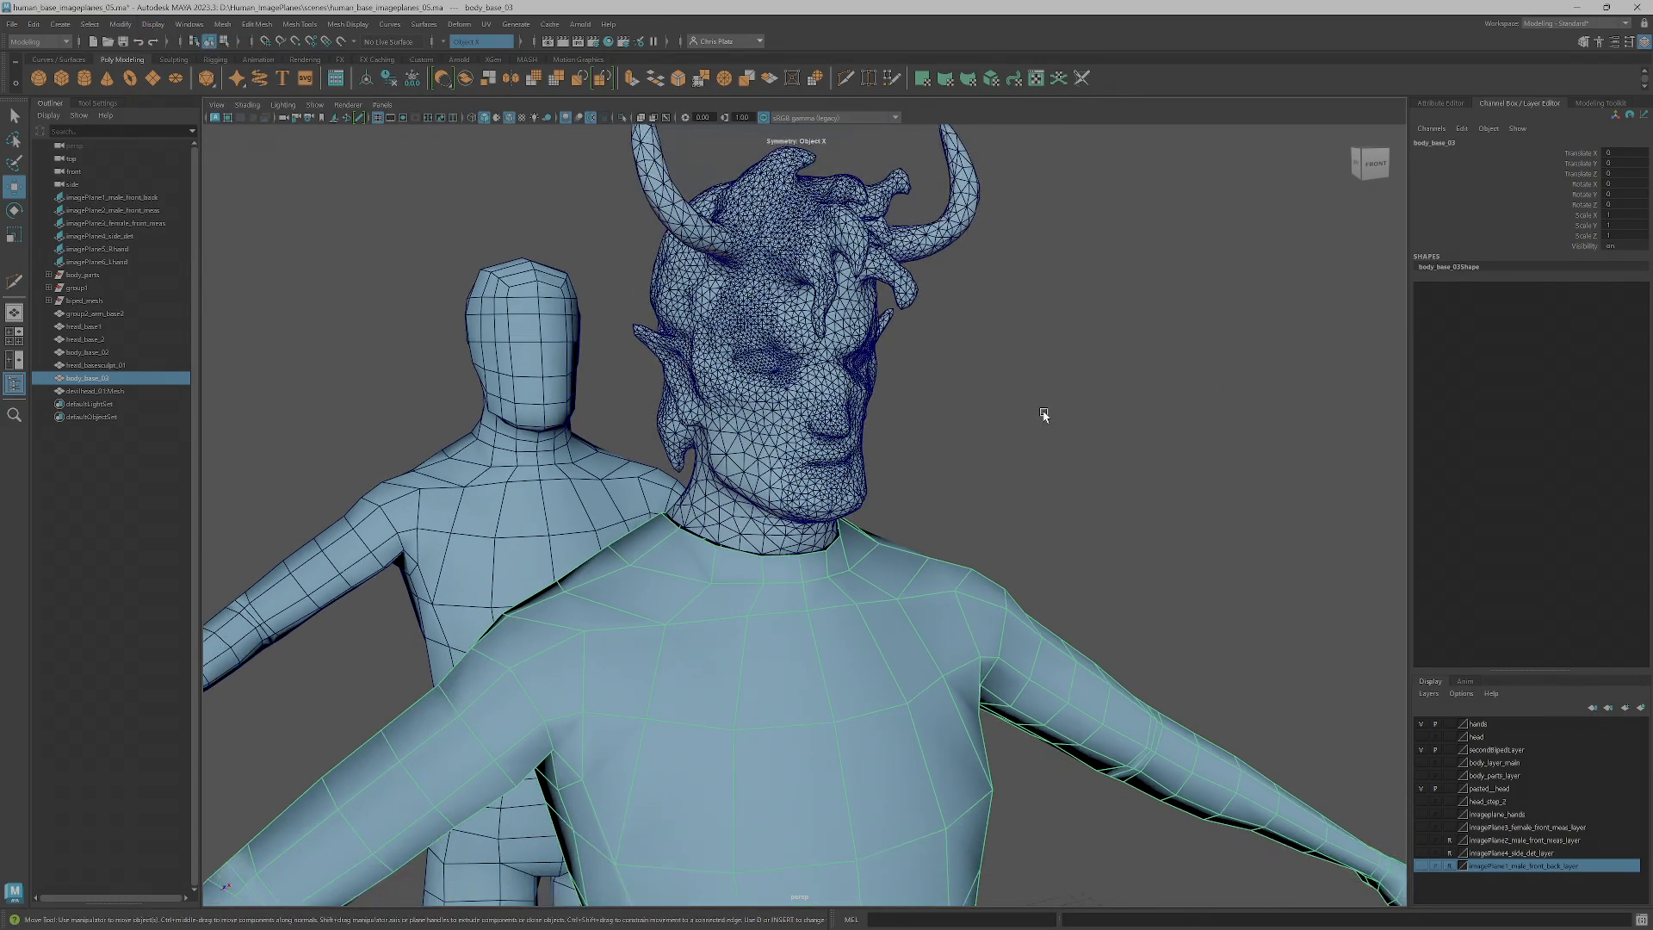
- Turn off the wireframe overlay on the shaded horned head and body meshes, and clear the selection
left_click(1029, 416)
left_click_drag(1008, 415, 991, 408, "alt")
right_click_drag(998, 411, 962, 440, "alt")
mouse_move(963, 440)
left_mouse_down("alt")
mouse_move(970, 384)
mouse_move(1047, 413)
mouse_move(960, 420)
left_mouse_up("alt")
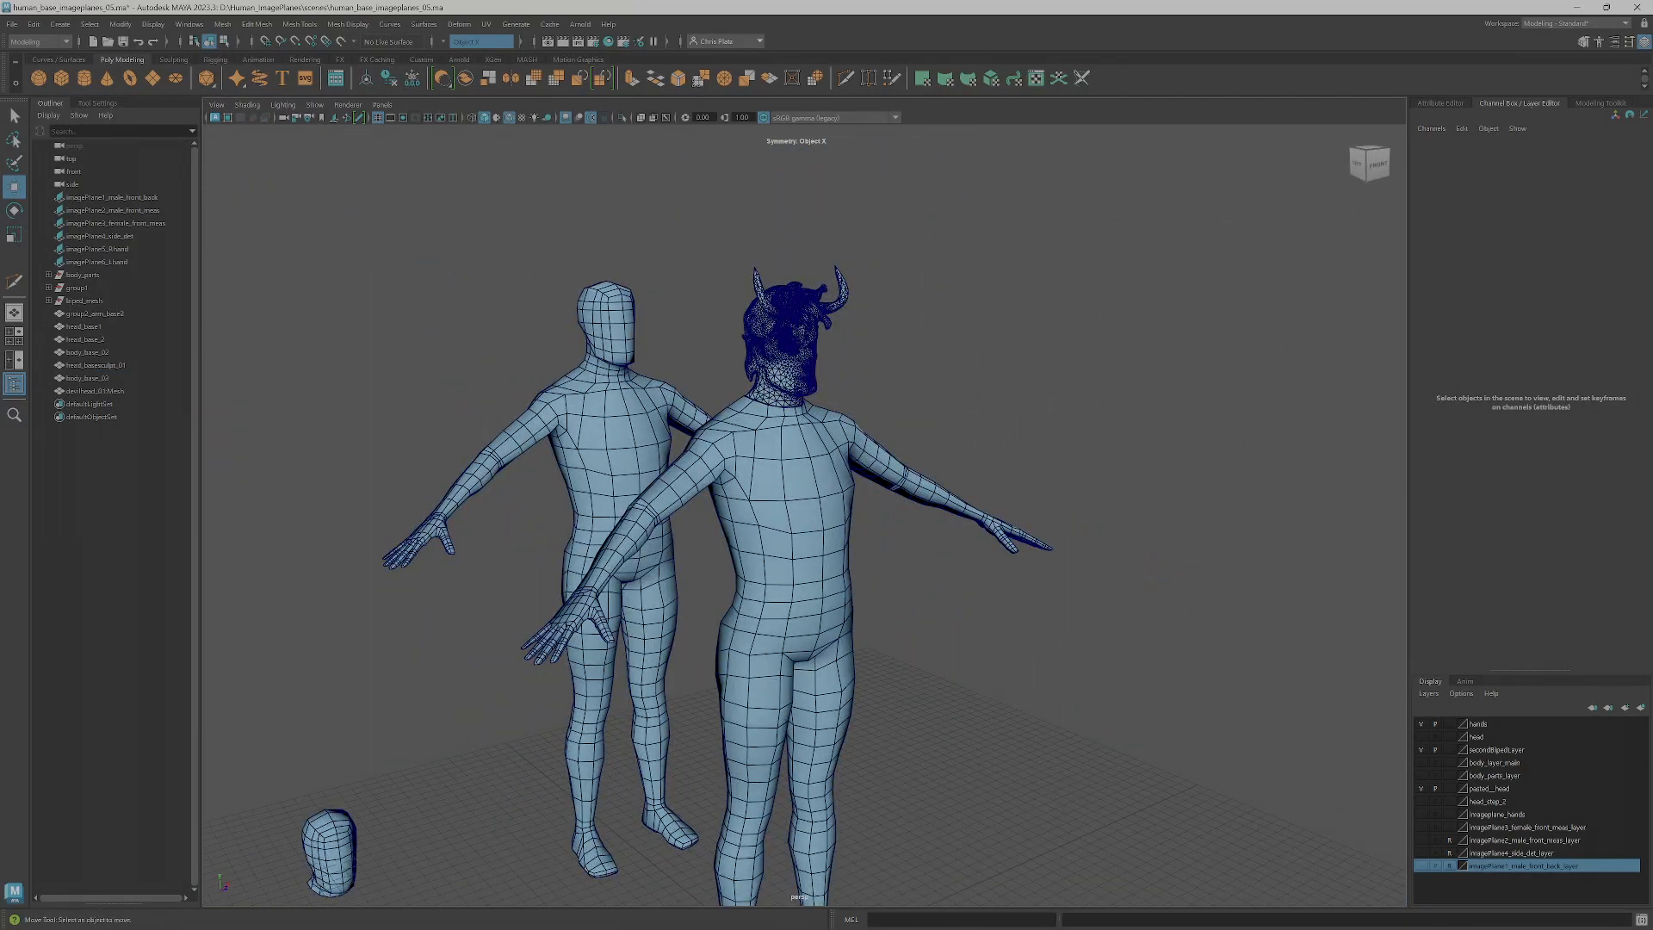
left_click_drag(1002, 832, 508, 215, "alt")
left_click(858, 385)
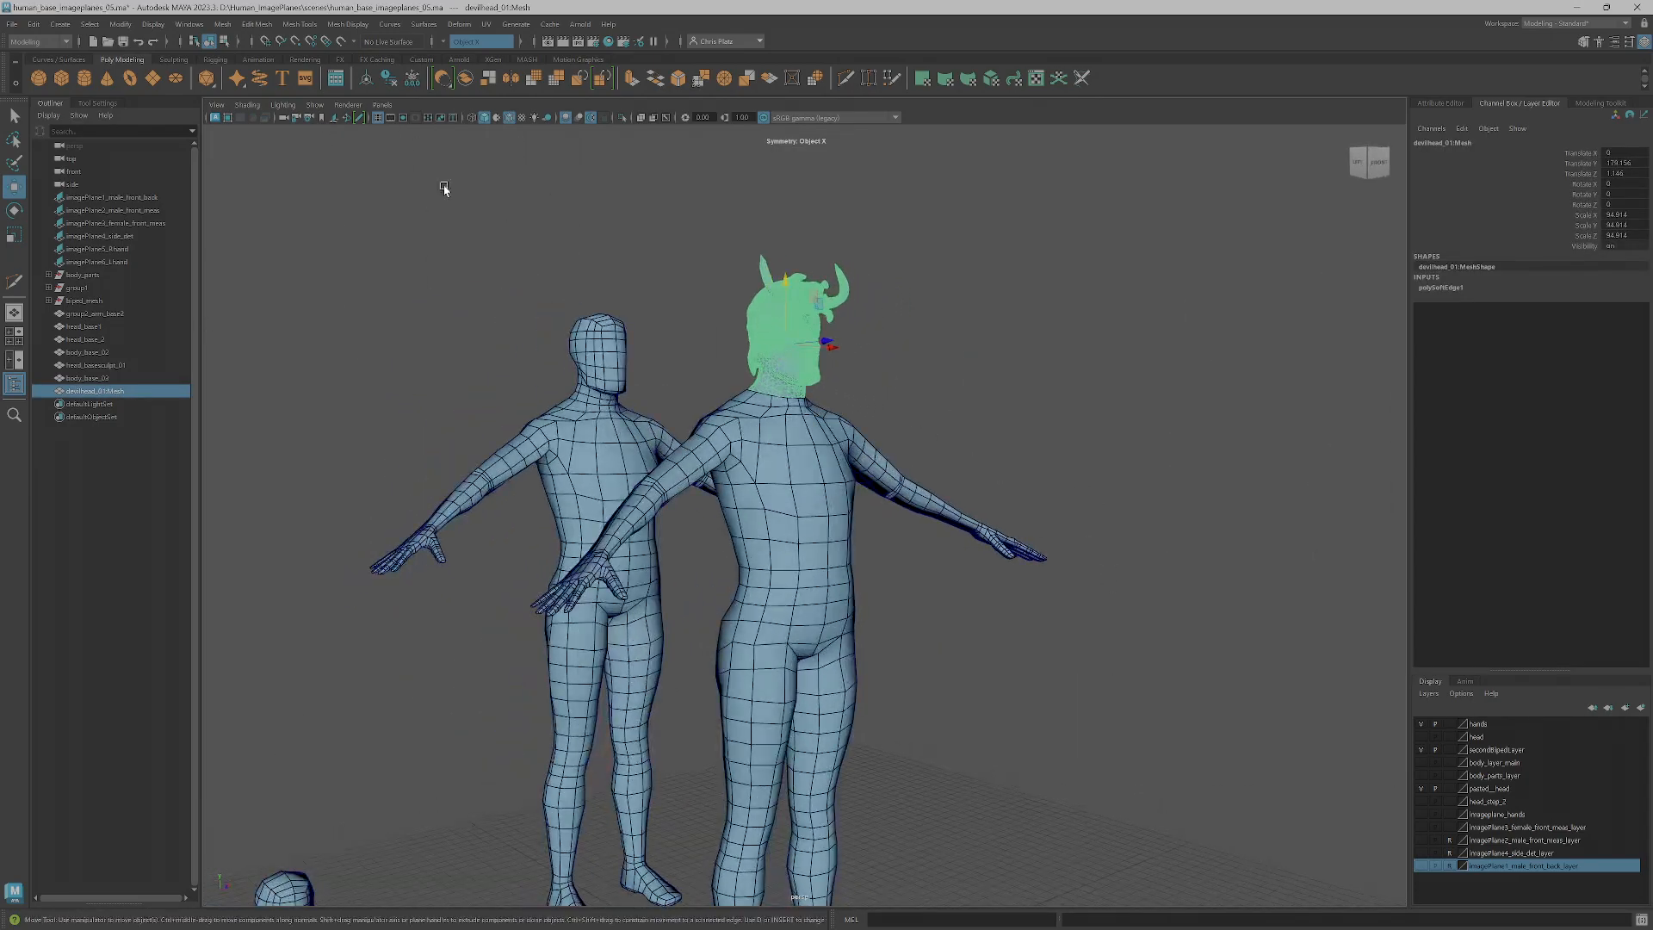
left_click(249, 105)
left_click(267, 221)
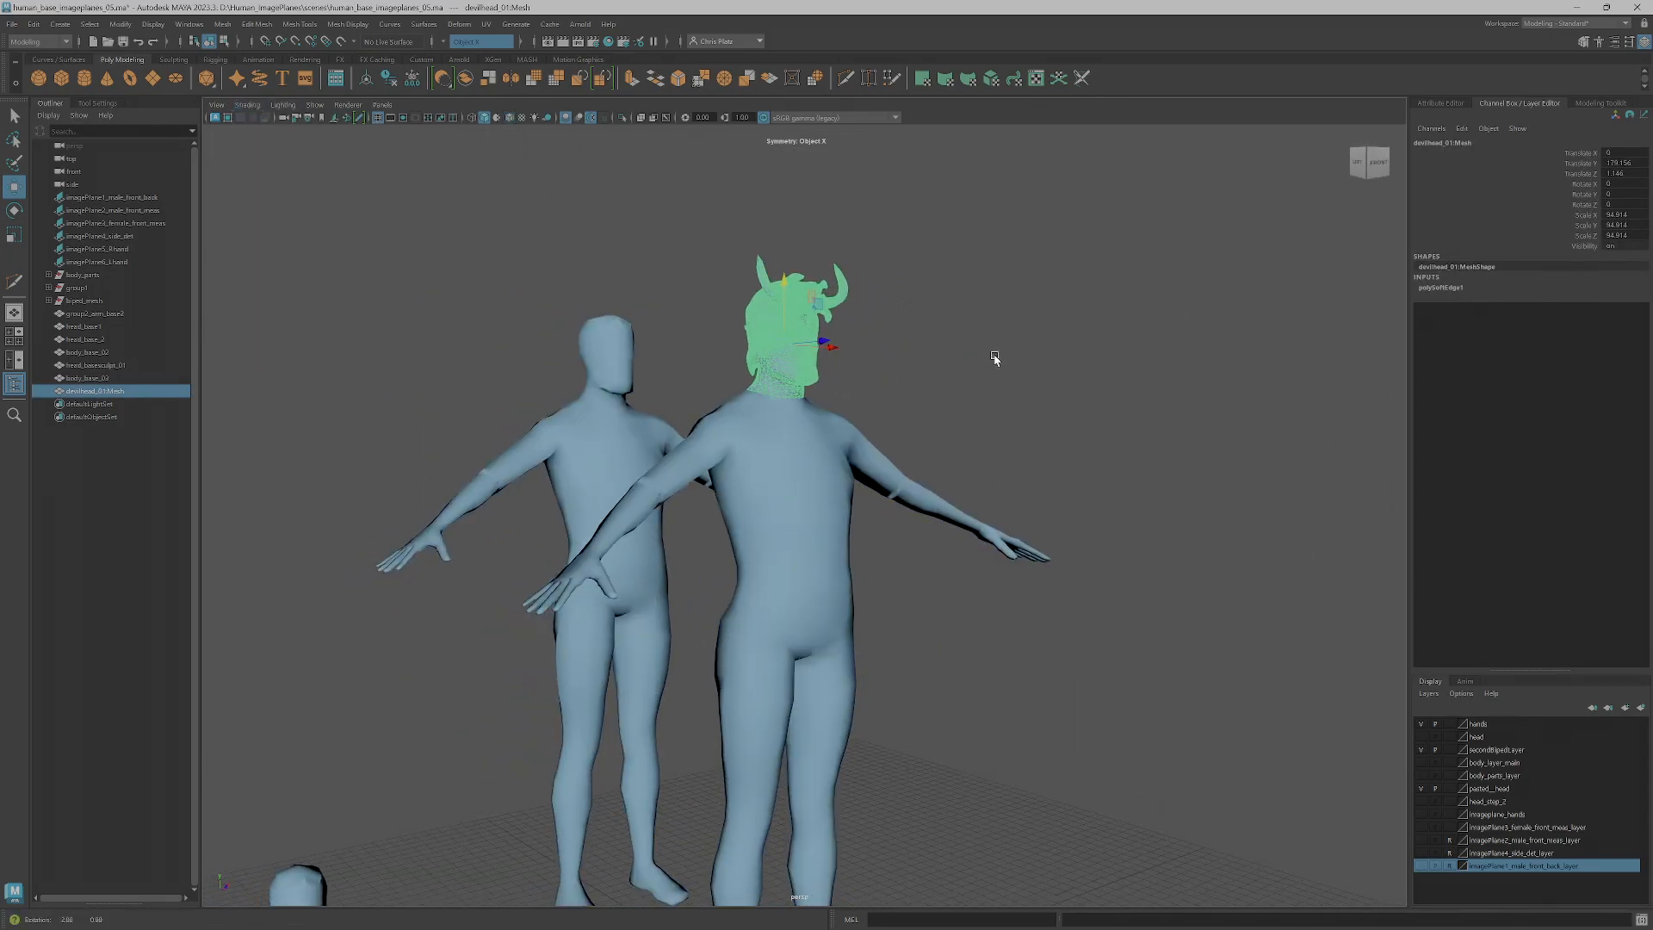
left_click(990, 365)
- Examine the smooth-shaded body and horned head without wireframe, from the torso and neck seam up to the face and horns
left_click_drag(990, 365, 826, 409, "alt")
right_click_drag(826, 409, 908, 373, "alt")
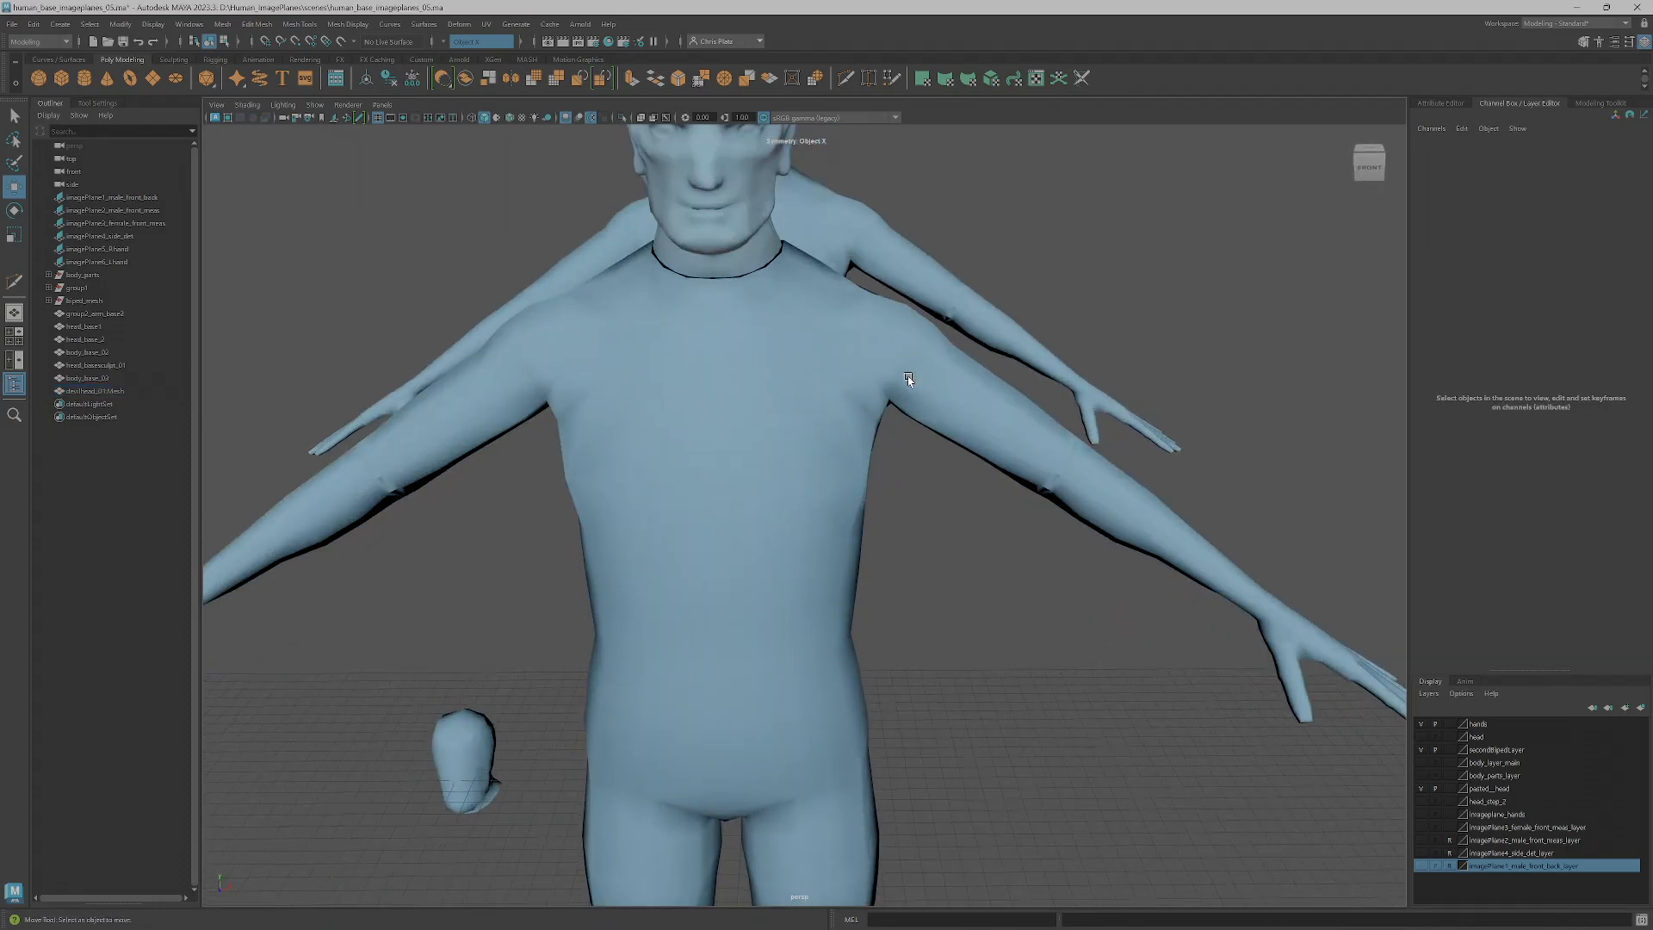
middle_click_drag(908, 373, 918, 631, "alt")
left_click_drag(919, 631, 954, 547, "alt")
right_click_drag(954, 546, 976, 621, "alt")
middle_click_drag(975, 621, 1035, 335, "alt")
middle_click_drag(833, 476, 742, 672, "alt")
right_click_drag(743, 672, 838, 498, "alt")
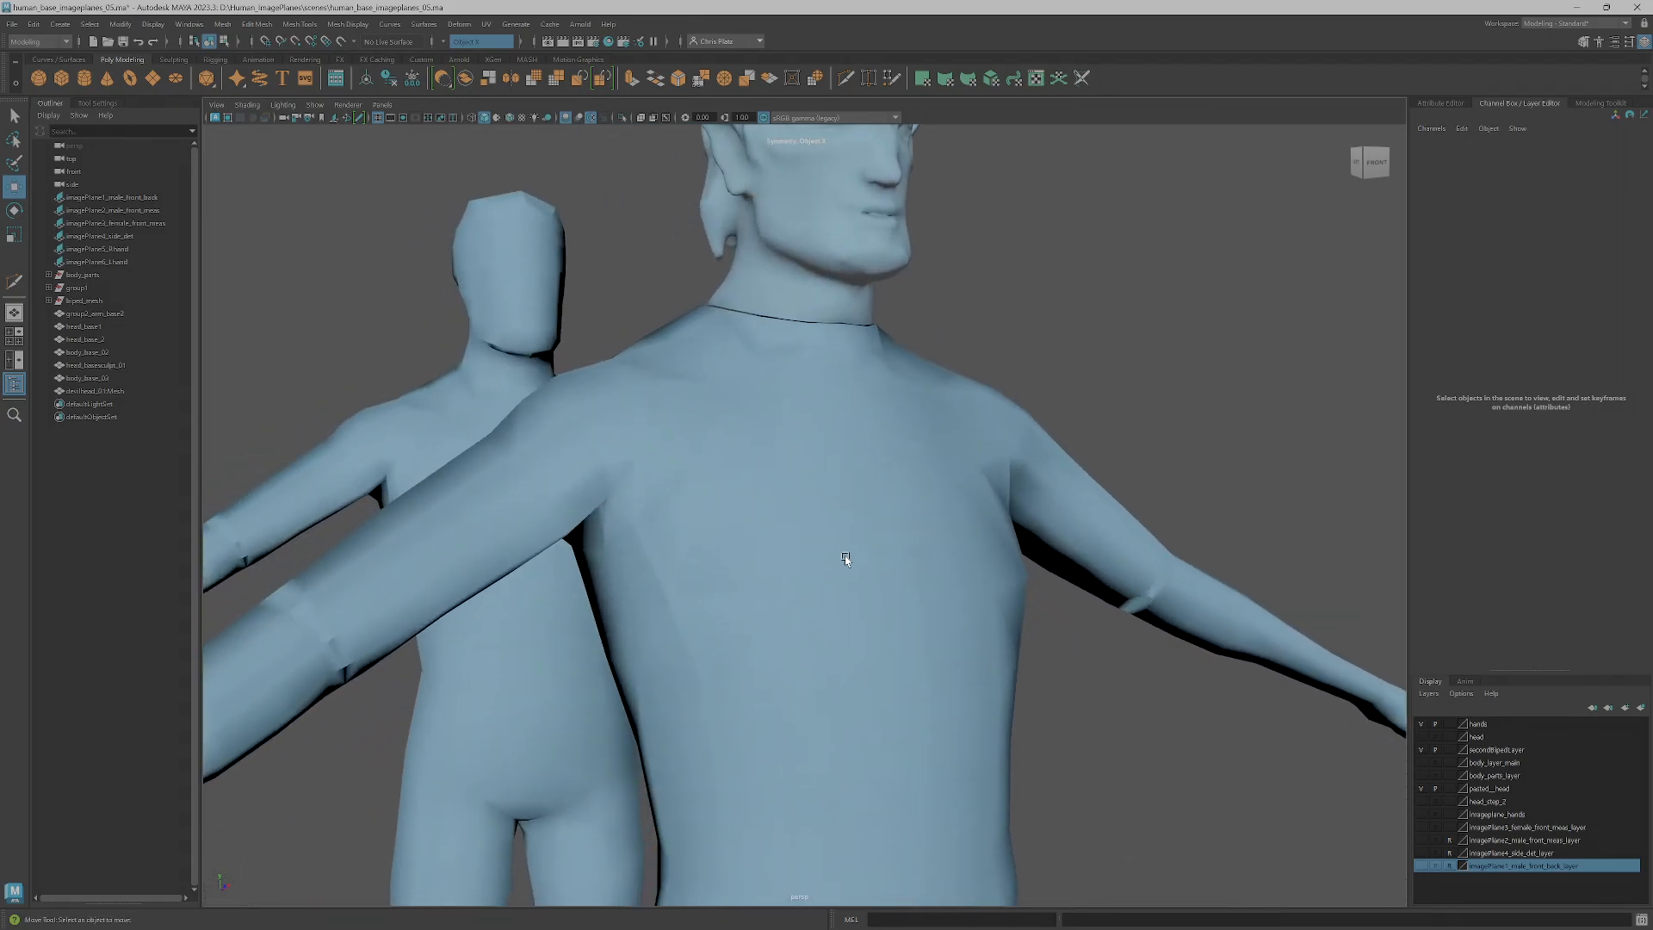
left_click_drag(904, 457, 1254, 524, "alt")
scroll(793, 462, "up", 4)
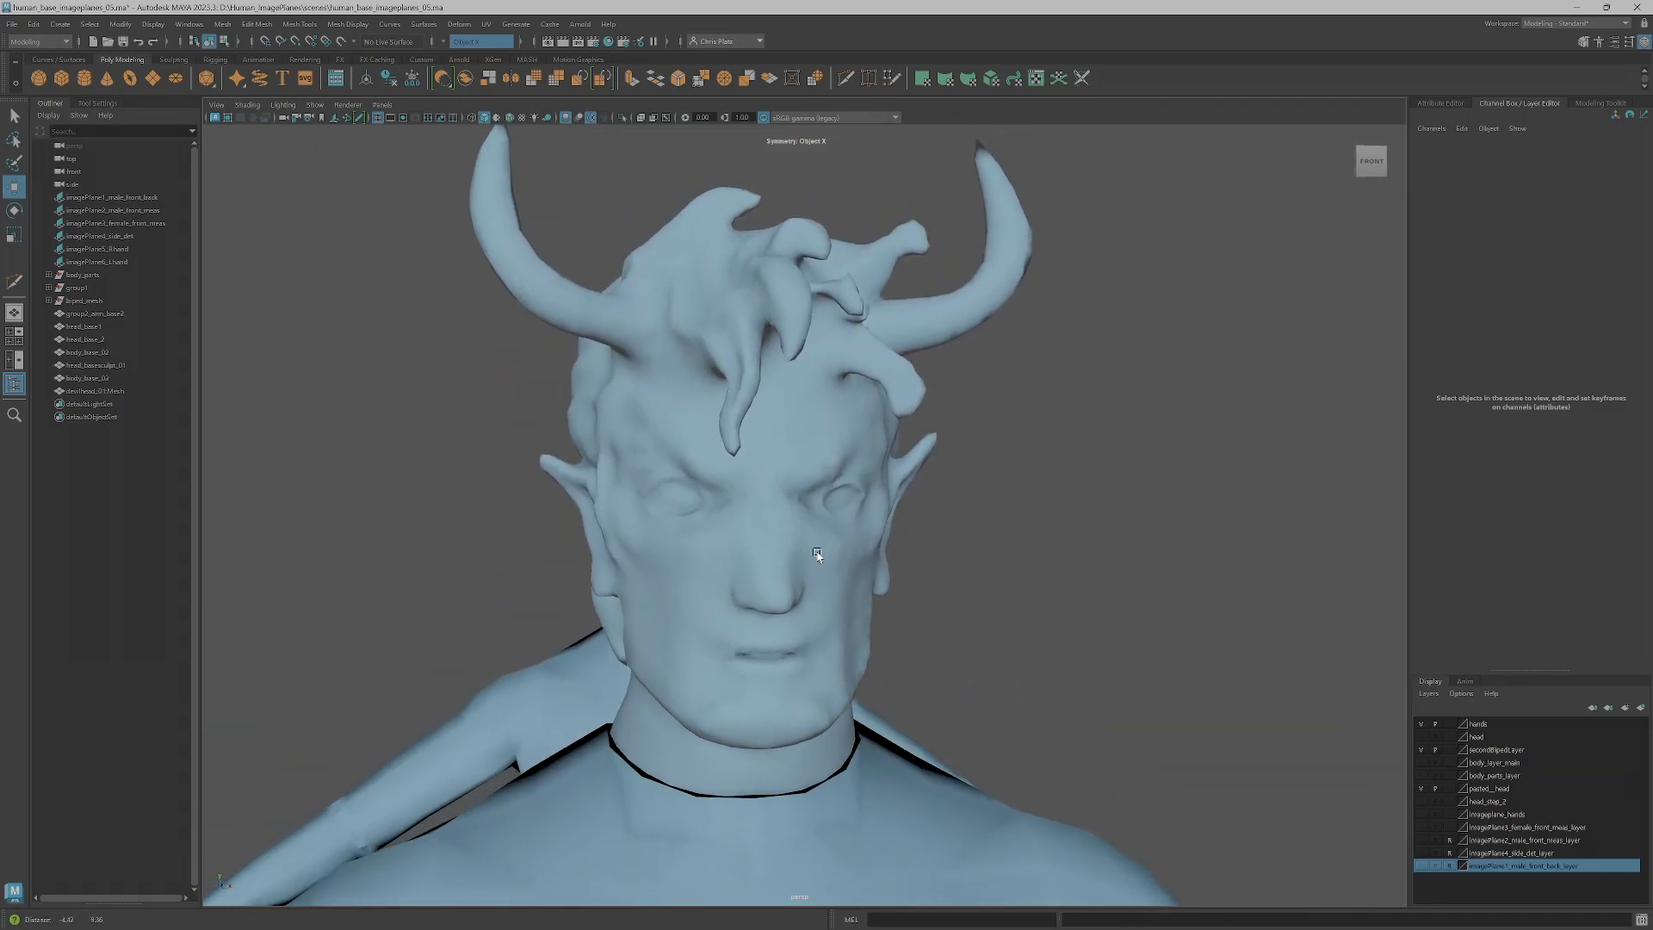